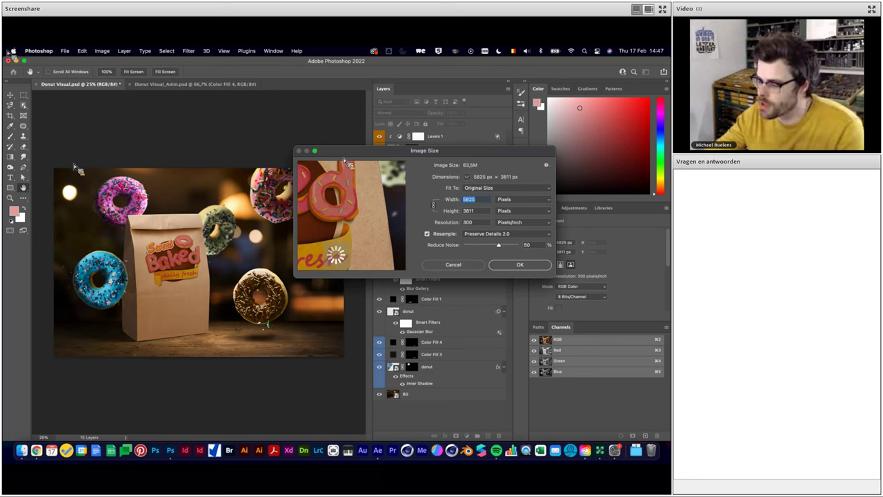
Cancel the Image Size dialog unchanged and switch to the Donut Visual_Anim.psd document
key("Escape")
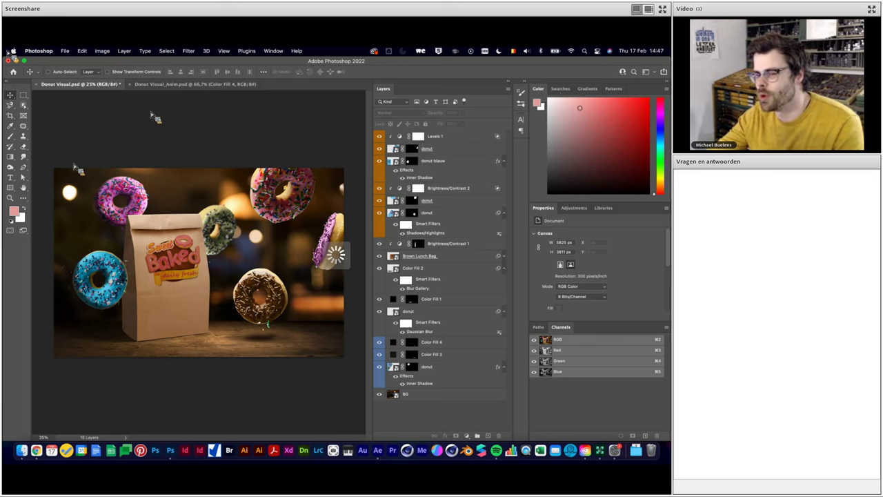
left_click(177, 86)
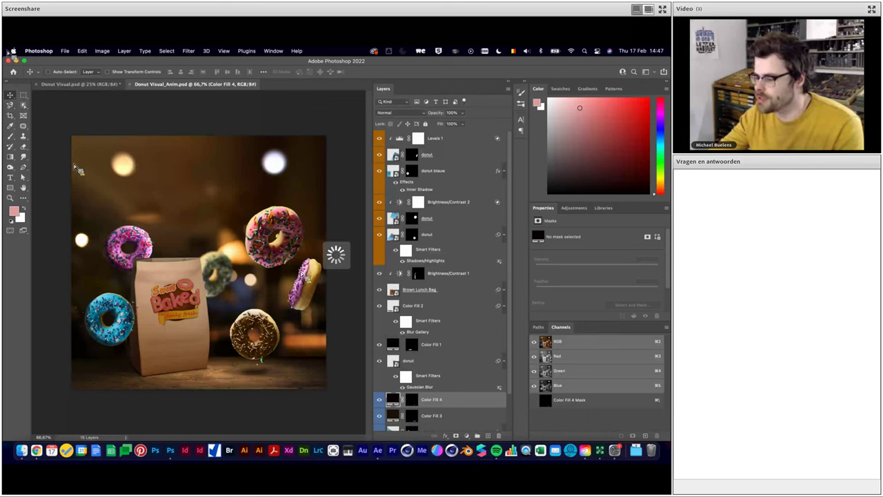
Reposition the right-edge donut on the square canvas to about X 704 px, Y 590 px
left_click(318, 293, "super")
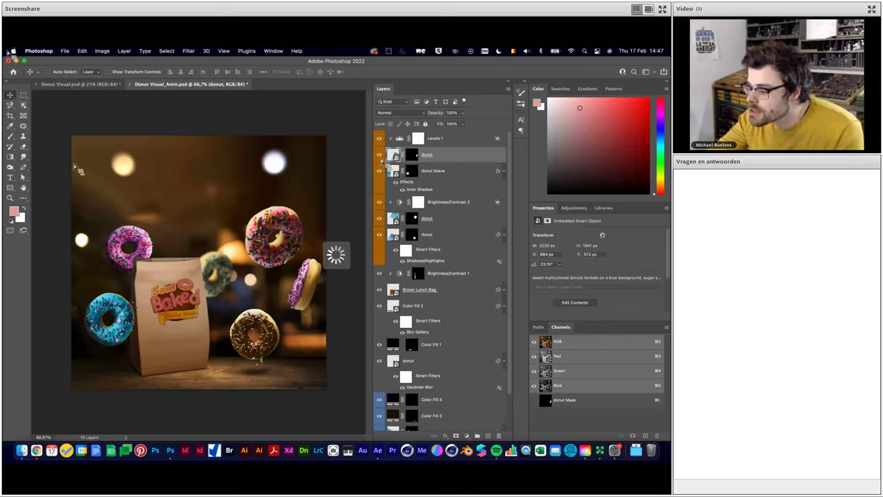
left_click_drag(305, 303, 315, 304)
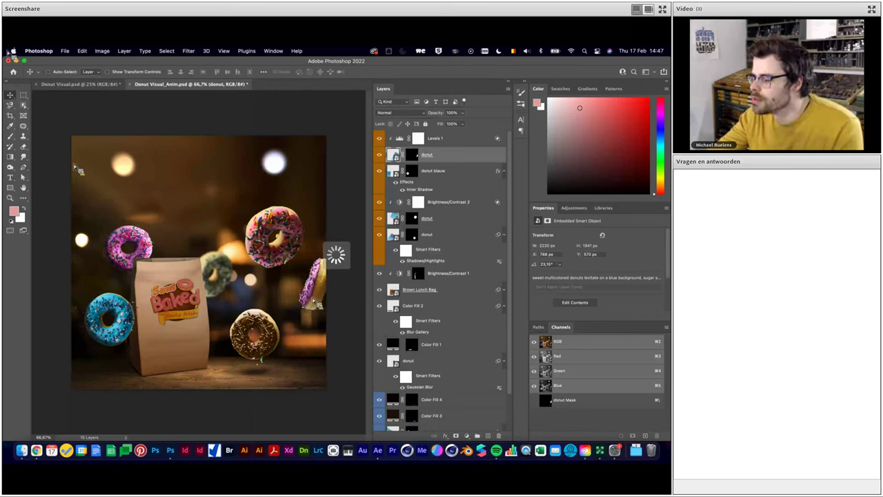
left_click_drag(336, 272, 322, 290)
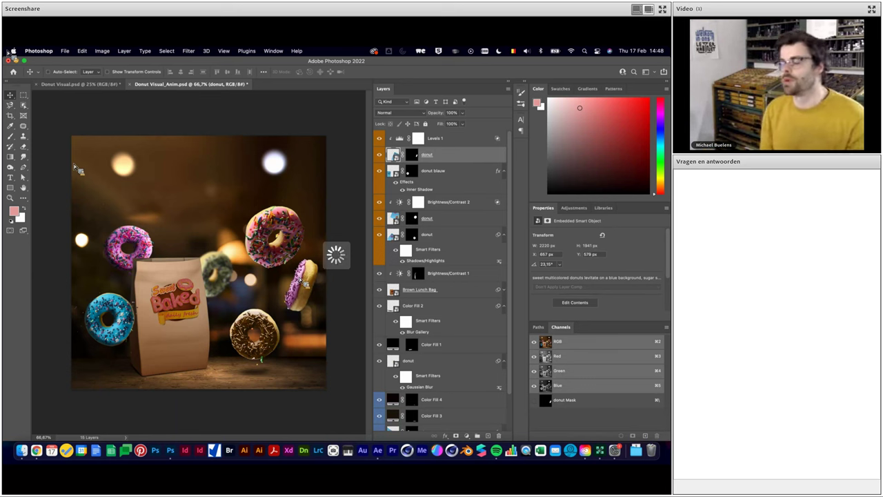
mouse_move(321, 282)
left_mouse_down()
mouse_move(330, 283)
mouse_move(304, 261)
left_mouse_up()
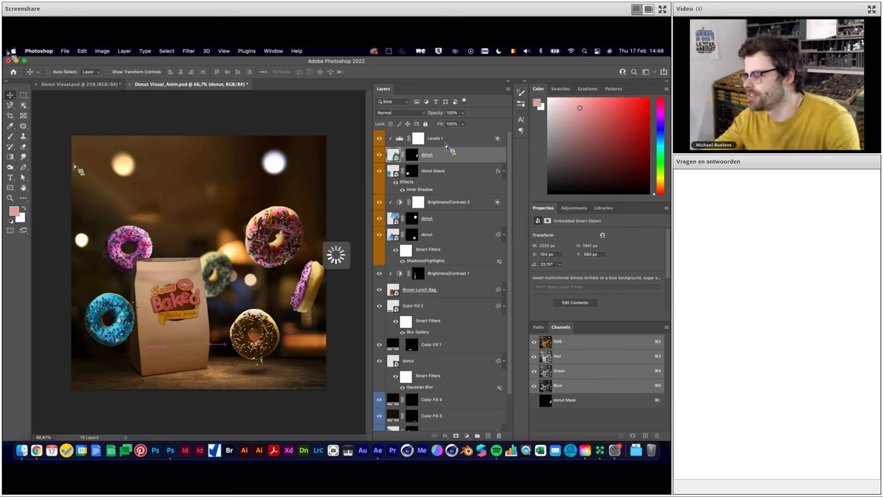
left_click(444, 139)
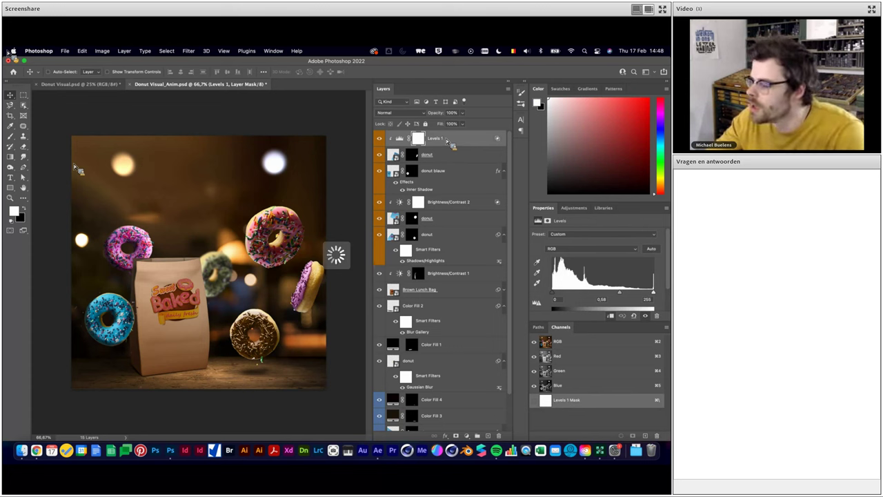
left_click(428, 156)
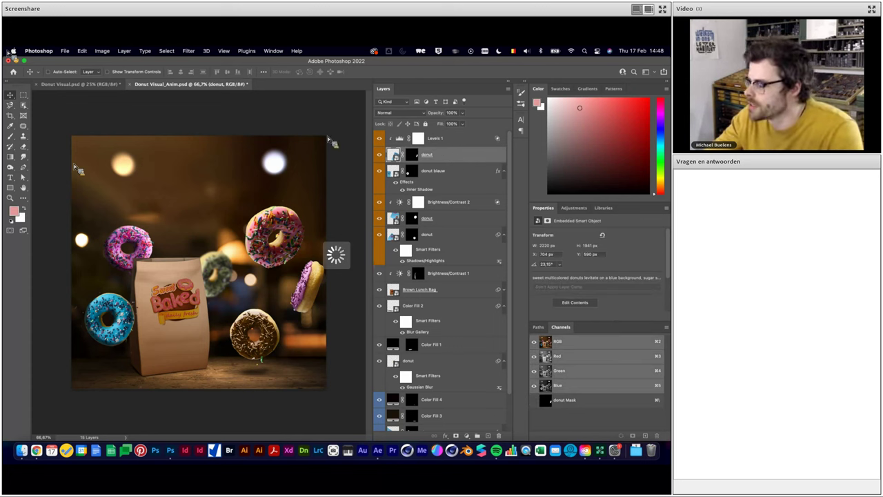
left_click(460, 171)
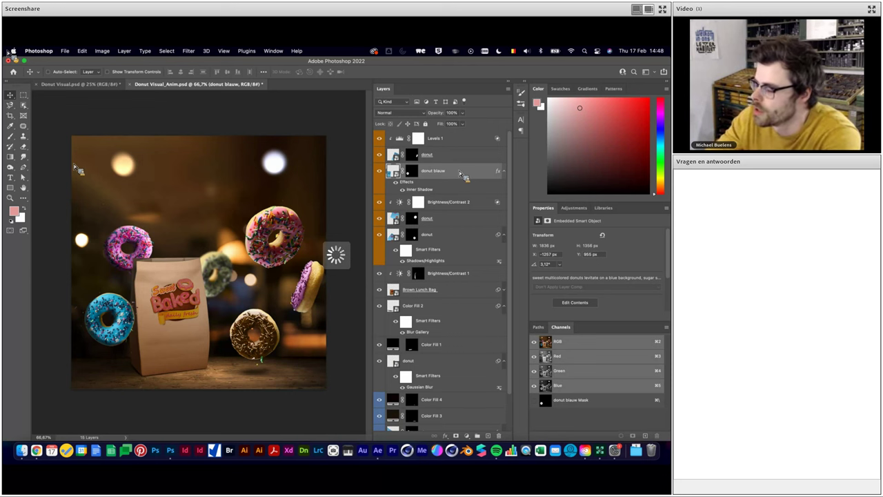
left_click(433, 293)
left_click(380, 290)
left_click(380, 290)
double_click(393, 290)
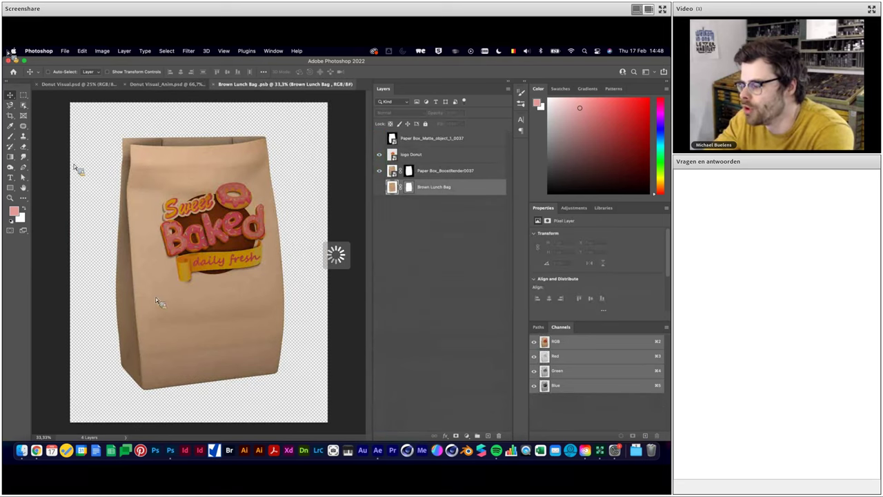
left_click(216, 84)
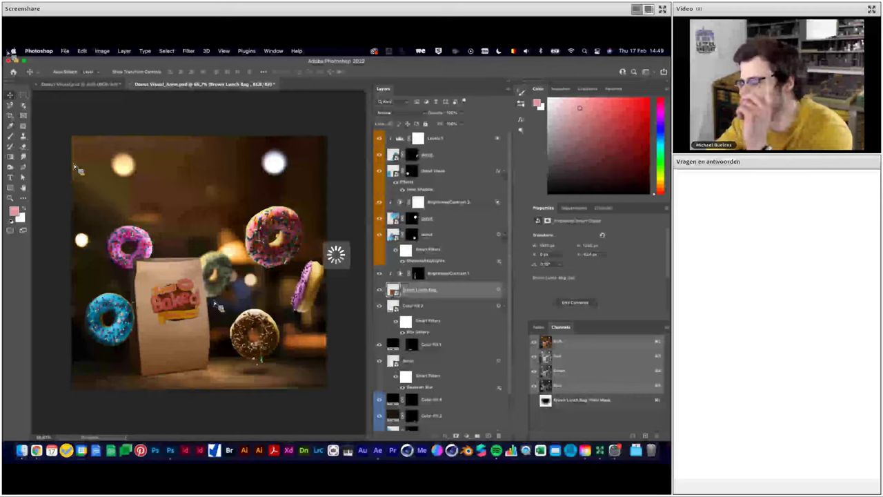
left_click(461, 310)
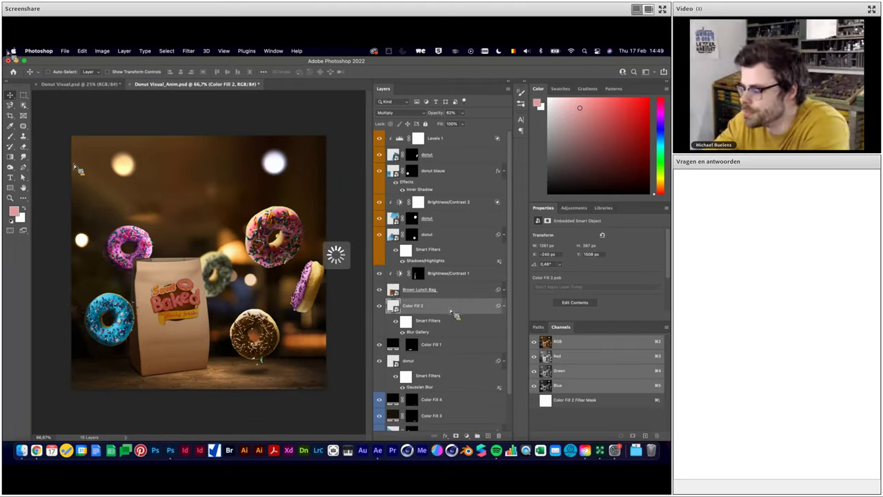
Hide Color Fill 2's Blur Gallery filter and toggle the lower donut's Gaussian Blur
left_click(397, 322)
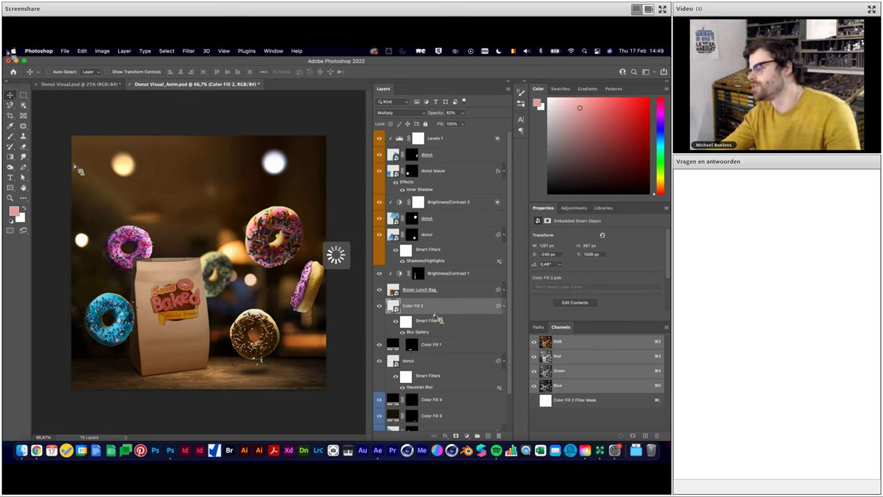
scroll(445, 323, "down", 3)
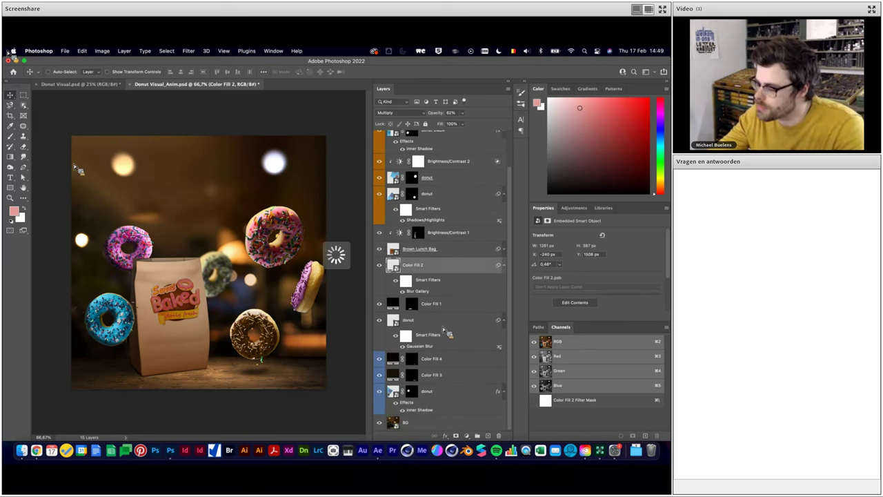
left_click(416, 331)
left_click(402, 345)
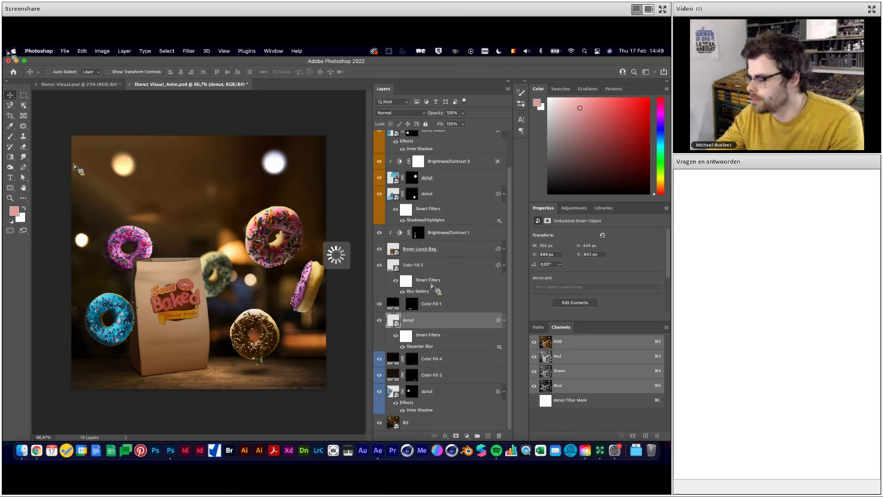
Rework the Color Fill 4 and Color Fill 3 shadow mask feathering, then return to Donut Visual.psd
left_click(439, 359)
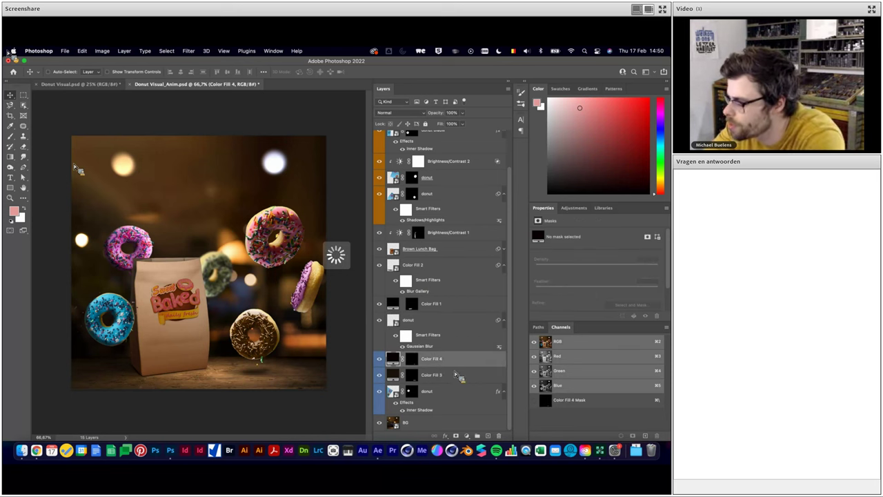
left_click(412, 361)
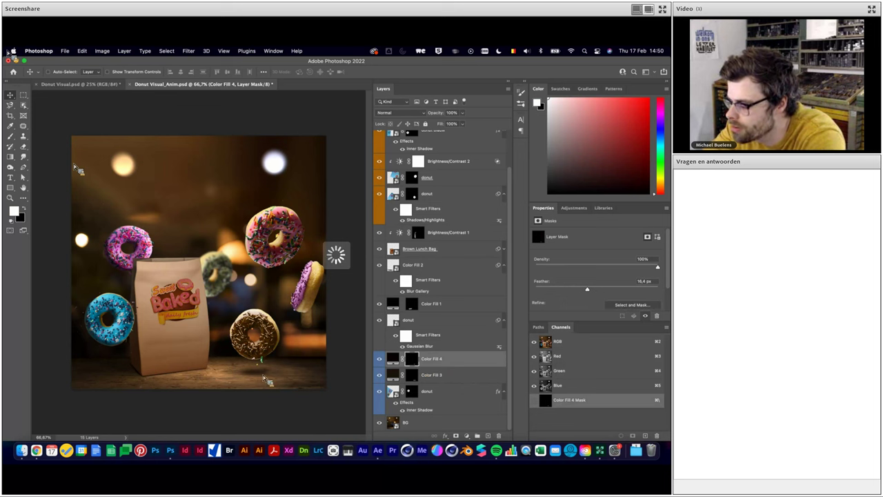
left_click(379, 375)
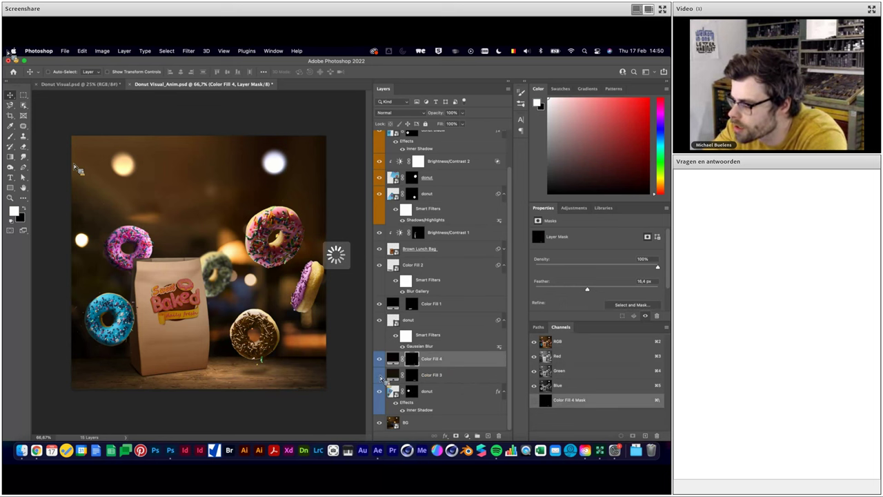
left_click(423, 380)
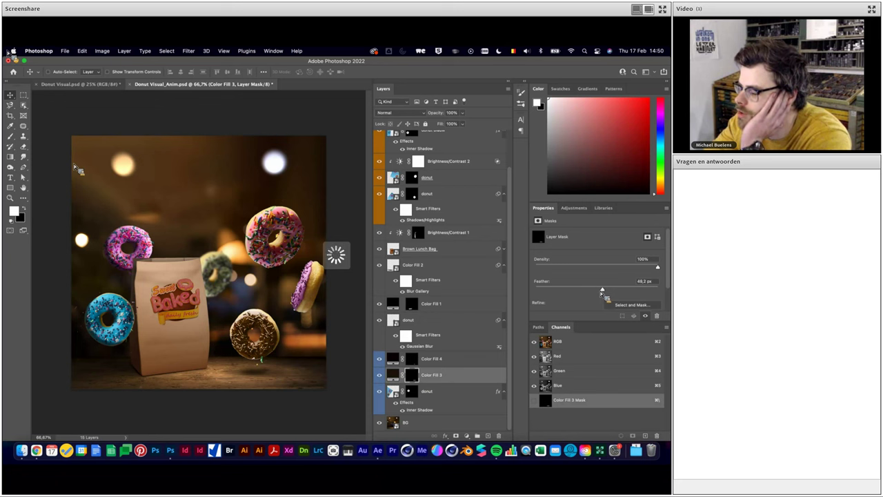
left_click_drag(604, 291, 591, 297)
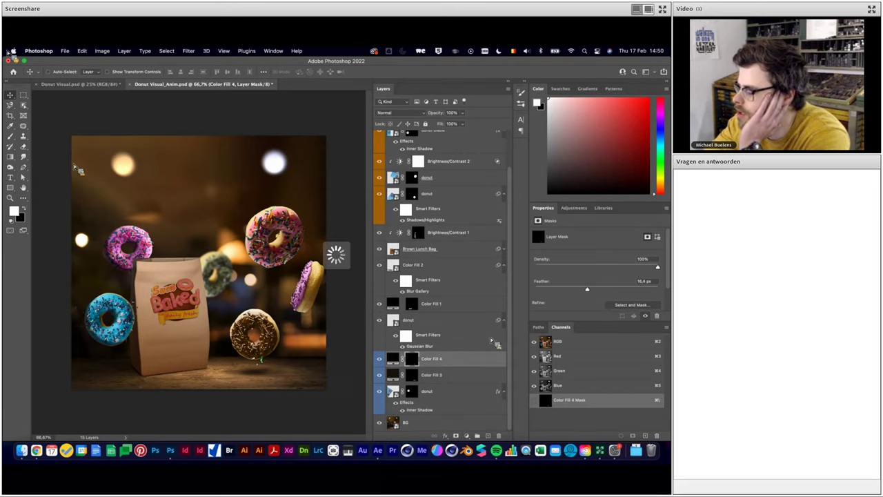
left_click_drag(587, 290, 587, 291)
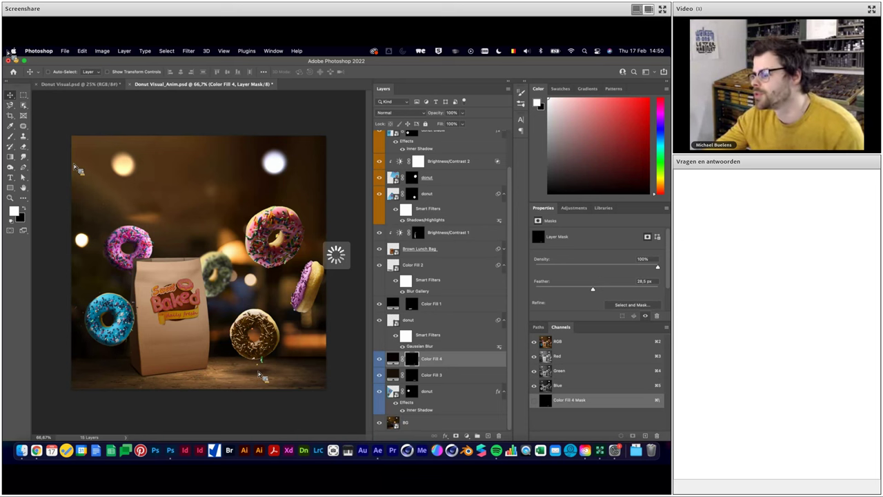
left_click(412, 374)
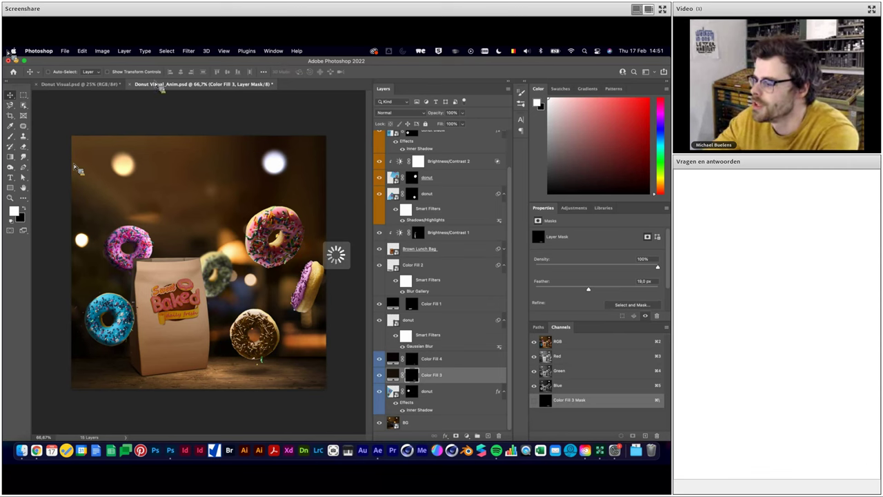
left_click(66, 84)
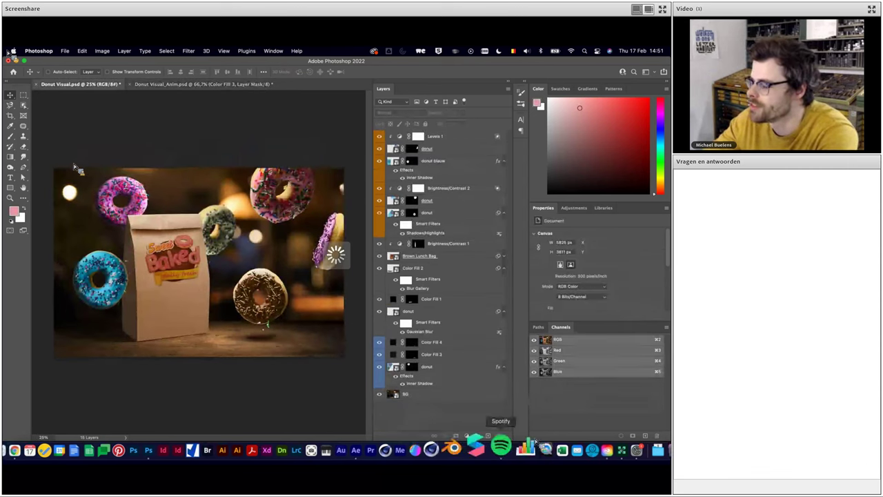
In After Effects select the PSD folder and open Finder on the Links folder
left_click(377, 451)
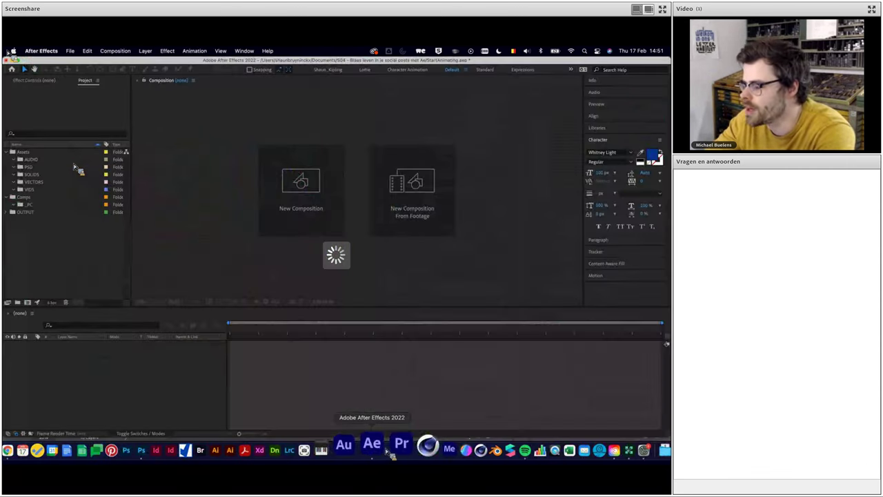
left_click(88, 256)
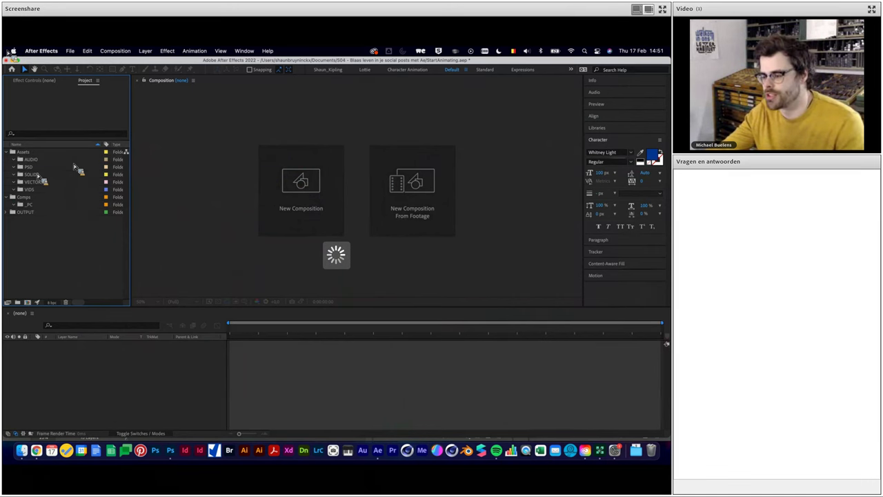
left_click(43, 168)
left_click_drag(50, 172, 59, 177)
left_click_drag(86, 341, 362, 143)
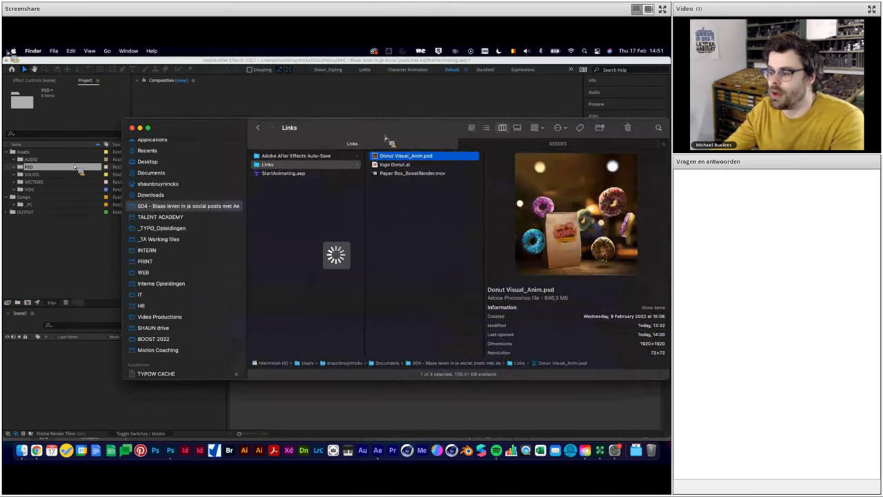
Import Donut Visual_Anim.psd with Import Kind set to Composition - Retain Layer Sizes
mouse_move(363, 143)
left_mouse_down()
mouse_move(419, 166)
mouse_move(76, 168)
left_mouse_up()
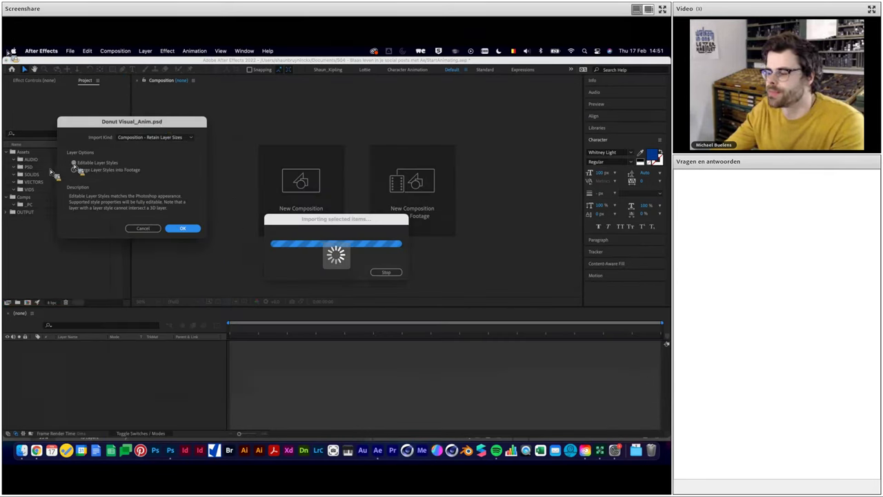
left_click_drag(163, 126, 247, 123)
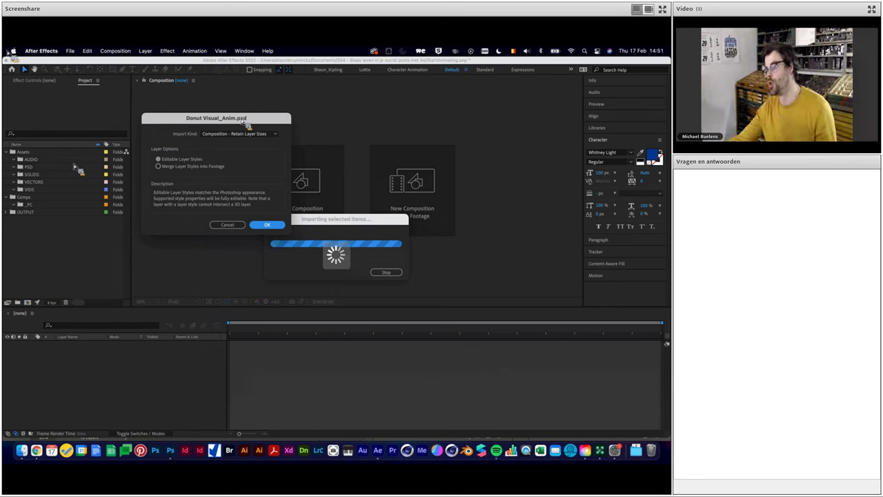
left_click_drag(239, 116, 219, 125)
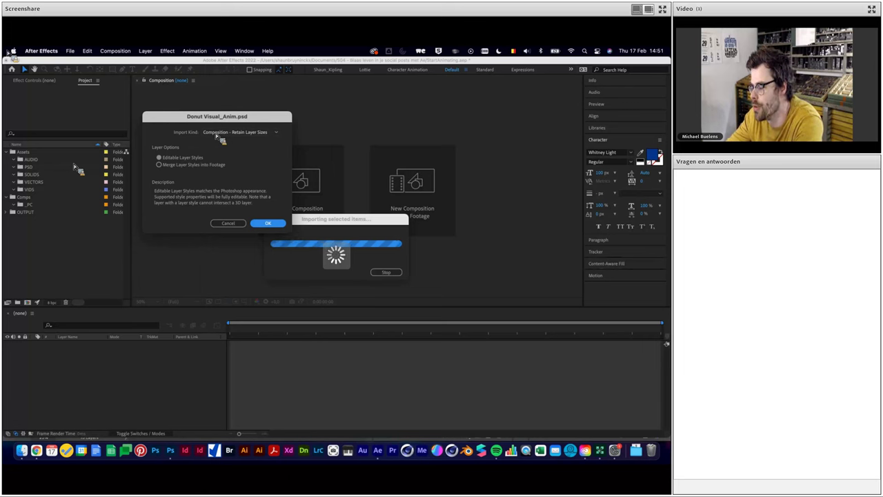
left_click(217, 133)
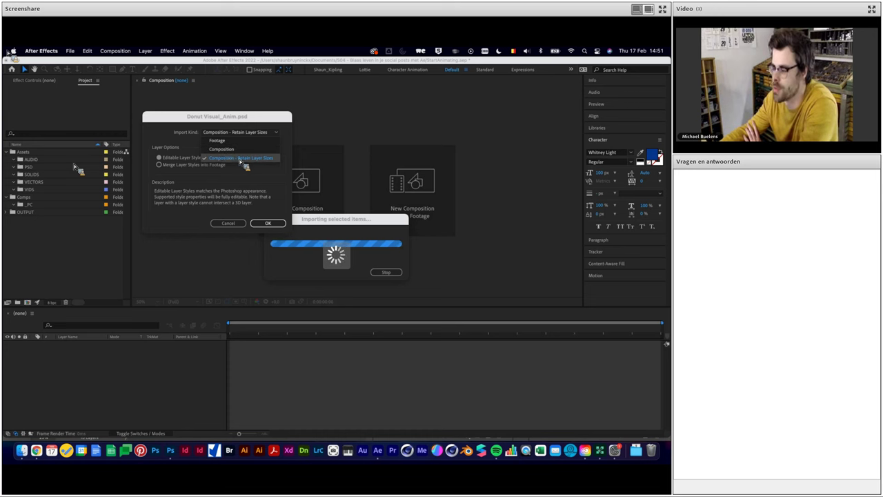
left_click(232, 158)
left_click(230, 133)
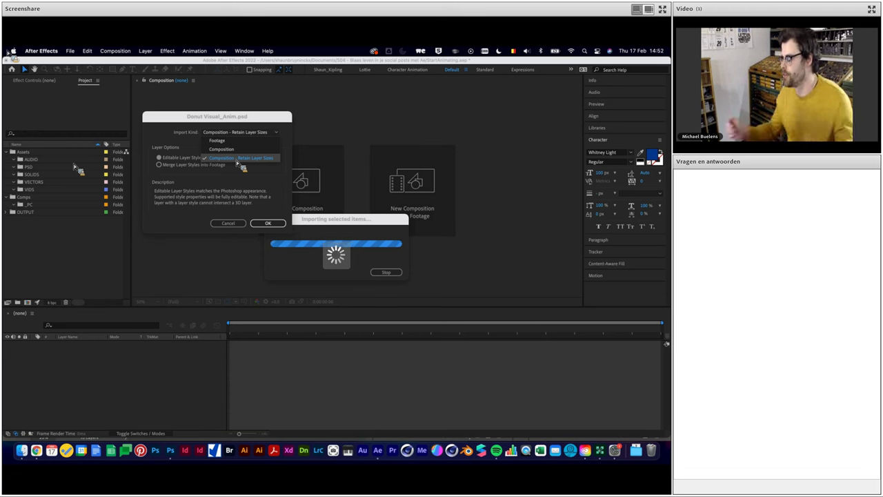
left_click(236, 160)
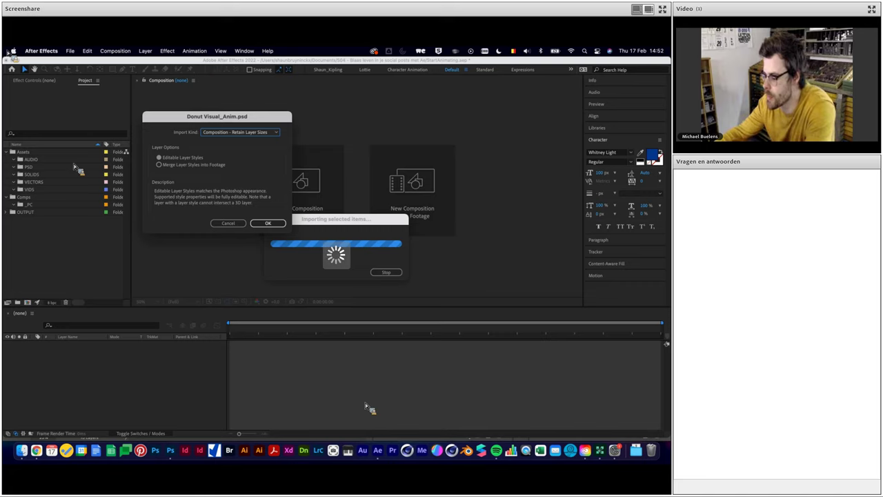
left_click(170, 450)
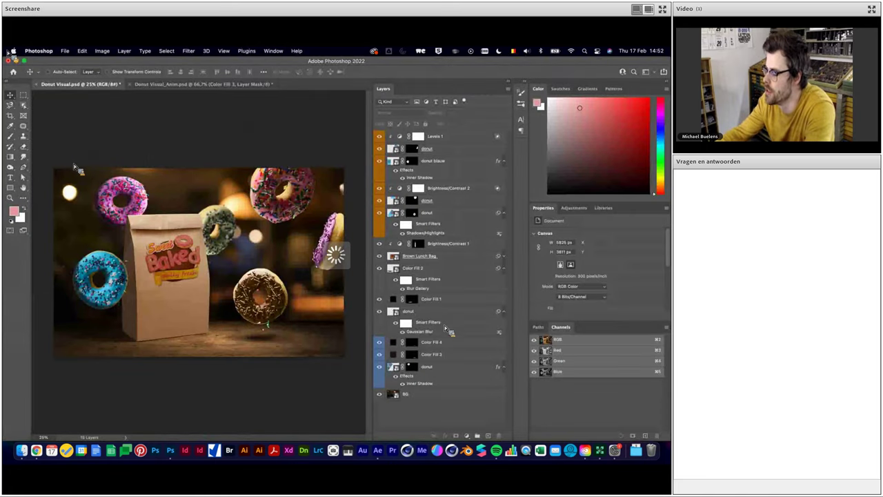
Inspect the donut layer in Photoshop, then return to the pending After Effects import
left_click(434, 374)
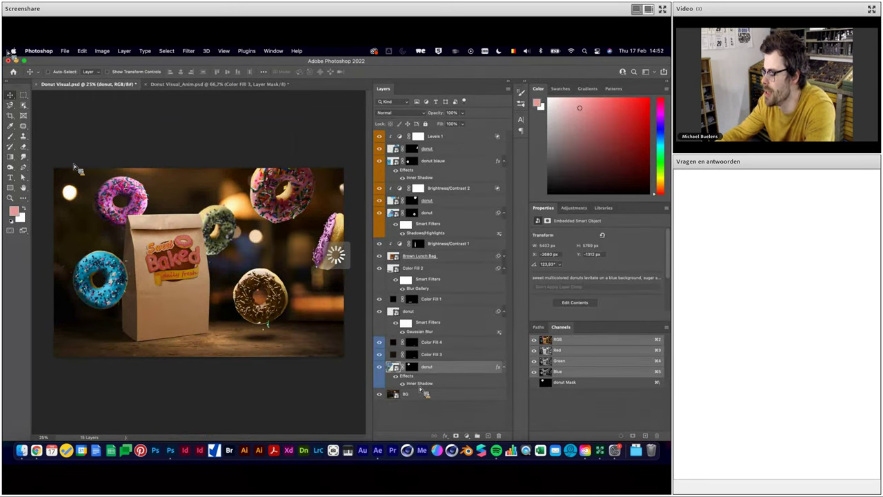
left_click_drag(416, 390, 410, 378)
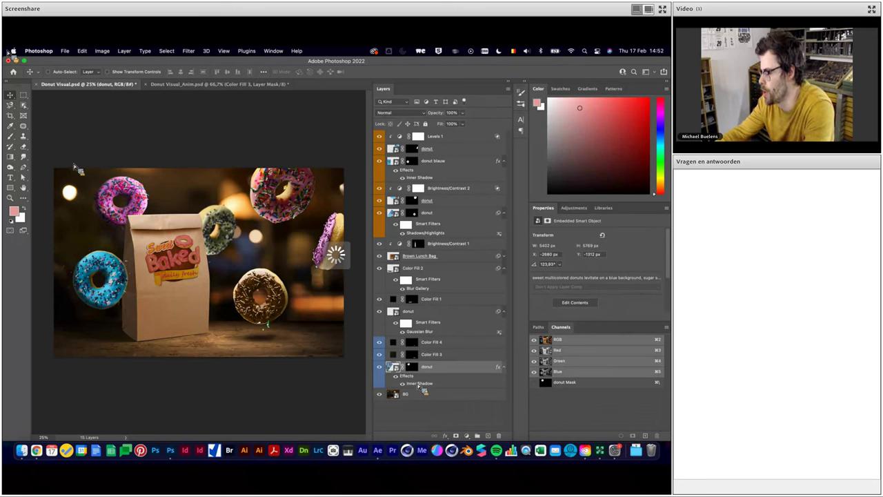
left_click(380, 443)
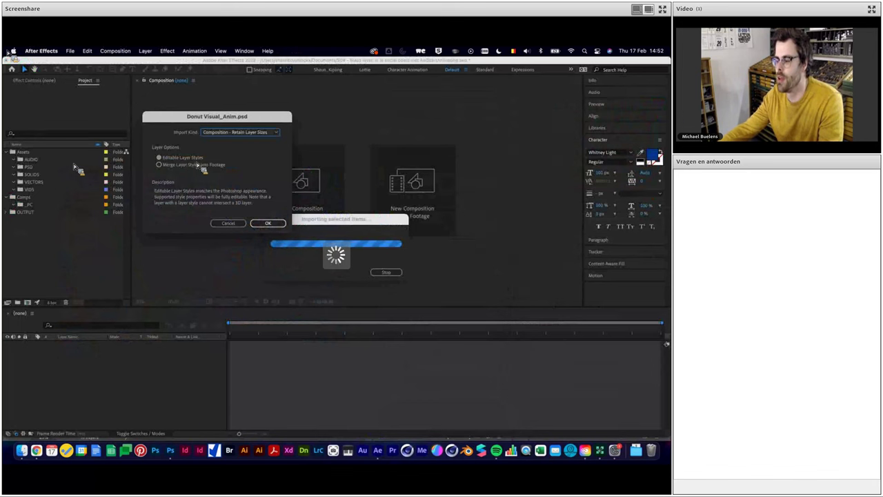
Confirm the import and move the Donut Visual_Anim comp and Layers folder into PSD
left_click(268, 224)
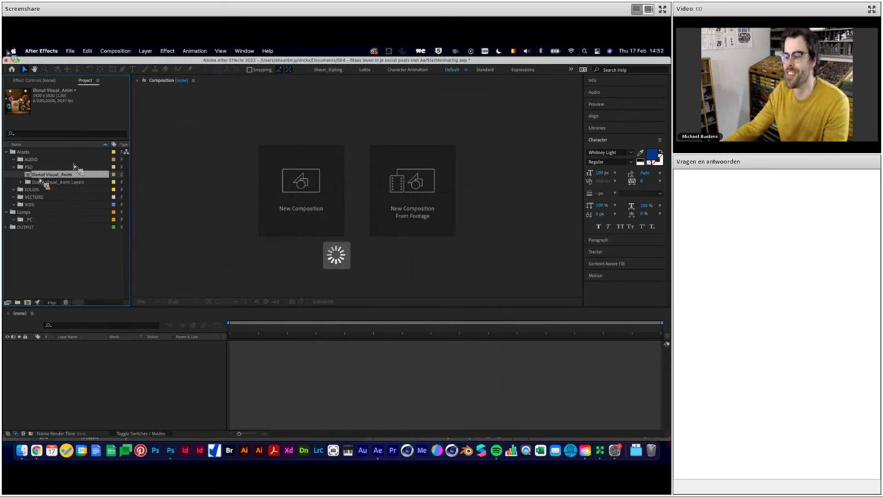
left_click(39, 182)
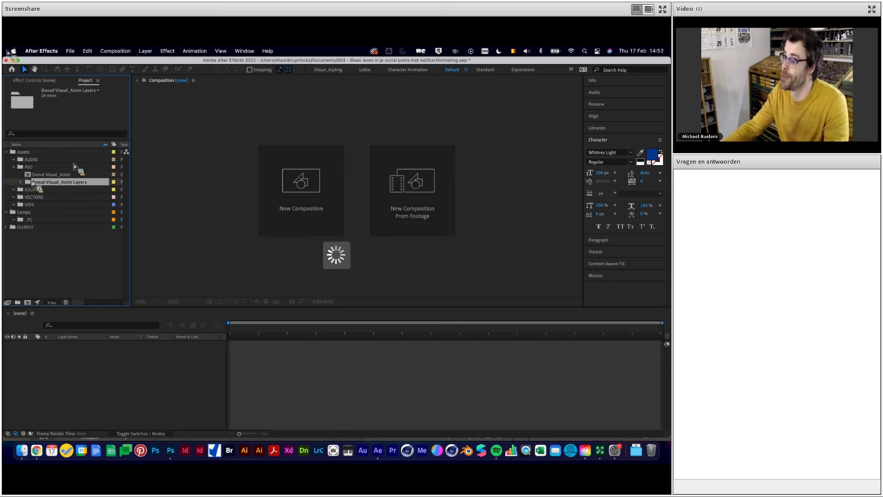
key("Up")
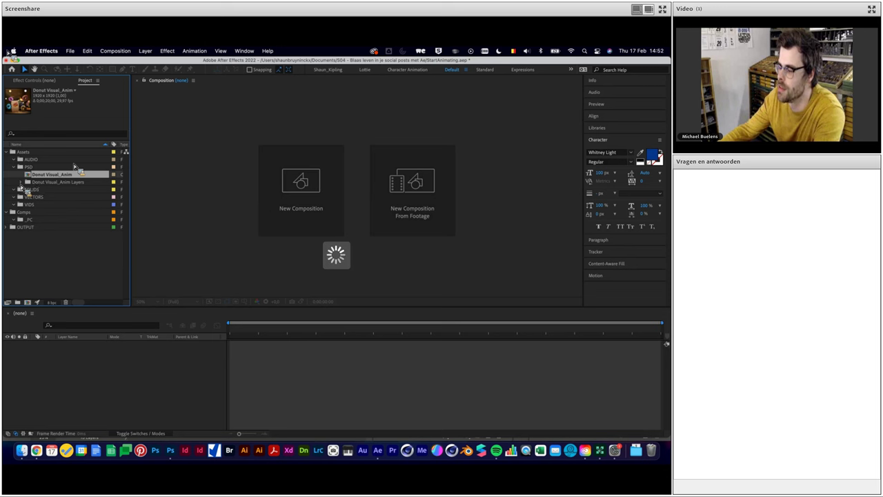
scroll(74, 167, "down", 3)
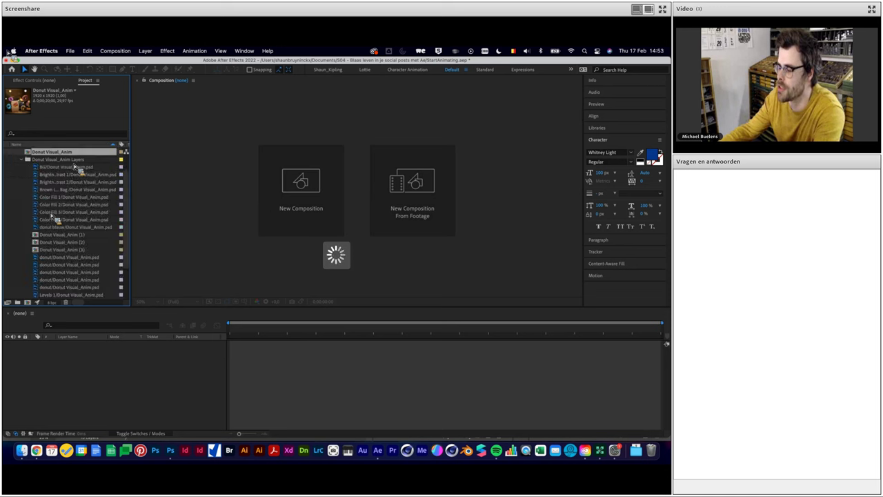
left_click_drag(76, 168, 75, 166)
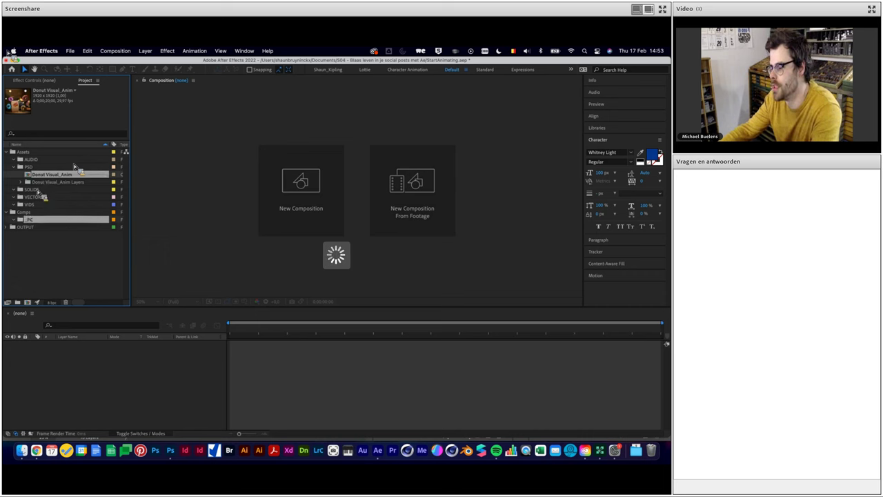
Move the Donut Visual_Anim composition into the OUTPUT folder
left_click_drag(41, 178, 35, 228)
left_click(11, 219)
left_click(84, 226)
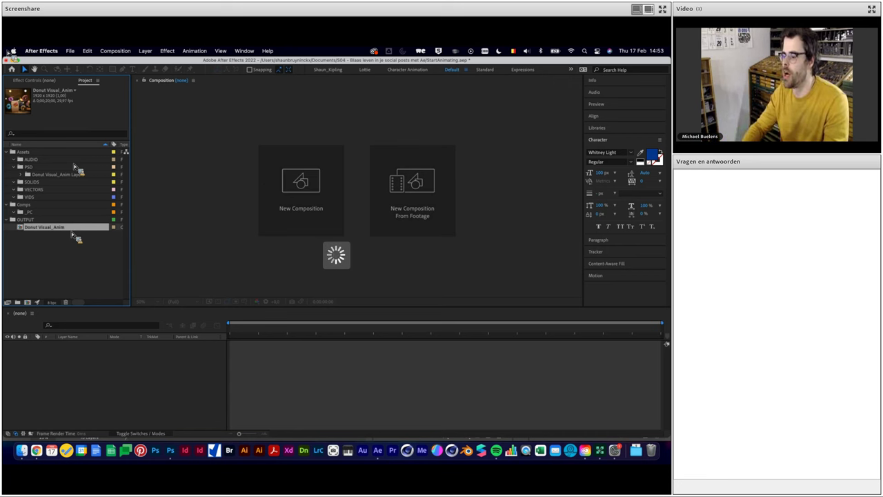
Rename the OUTPUT composition to Donut Visual_Anim_1920x1920
key("Return")
type("_1920x1920")
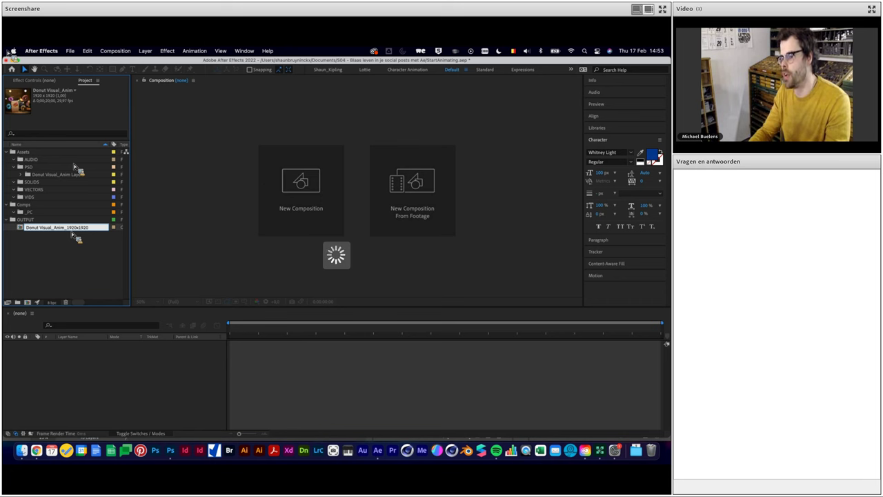
key("Return")
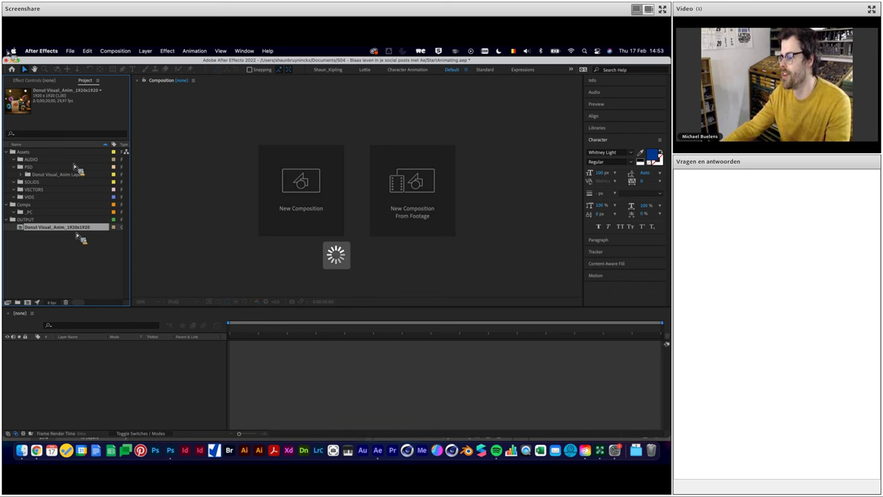
left_click(66, 235)
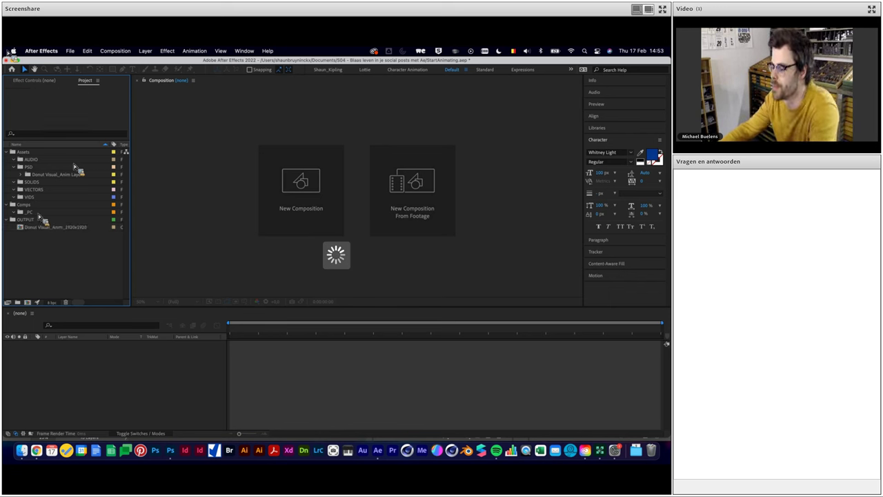
Open Donut Visual_Anim_1920x1920, compare its layers against the Photoshop file, and select the top donut layer
double_click(50, 228)
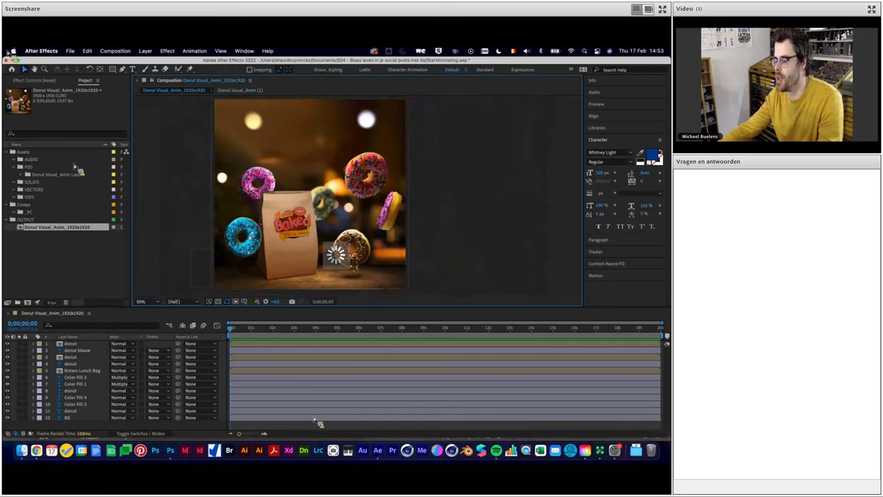
left_click(179, 457)
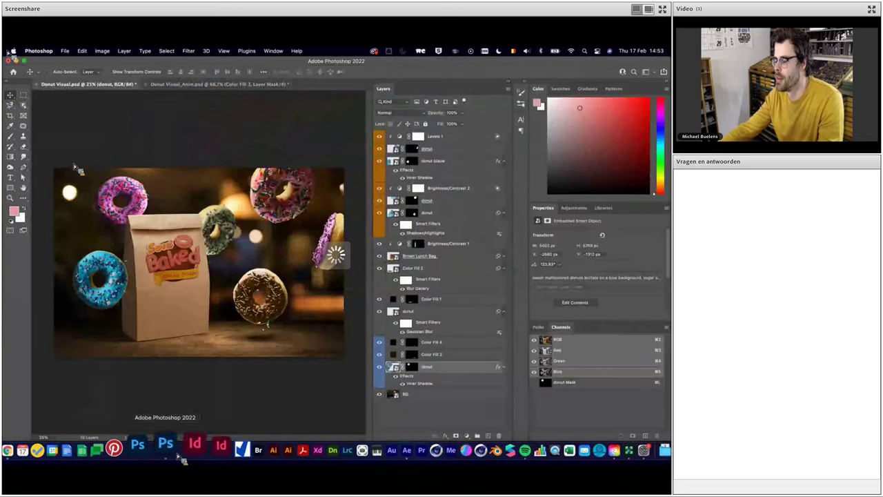
left_click(195, 84)
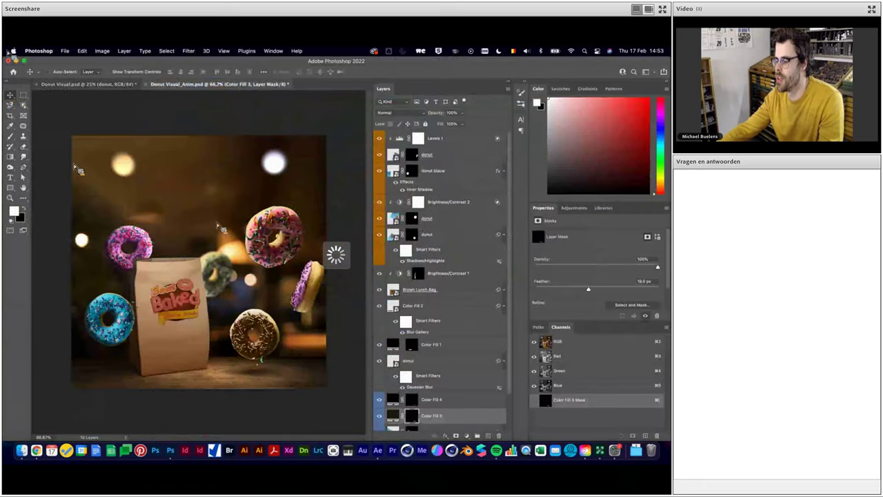
key("super+Tab")
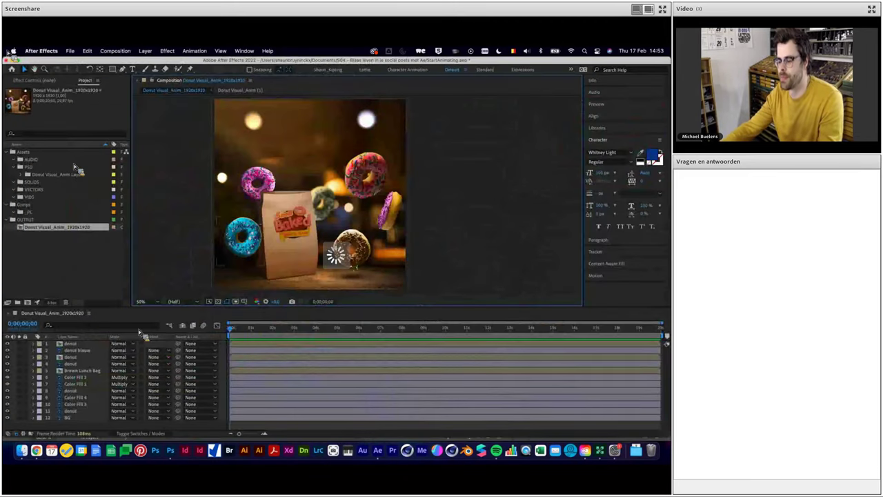
left_click(73, 343)
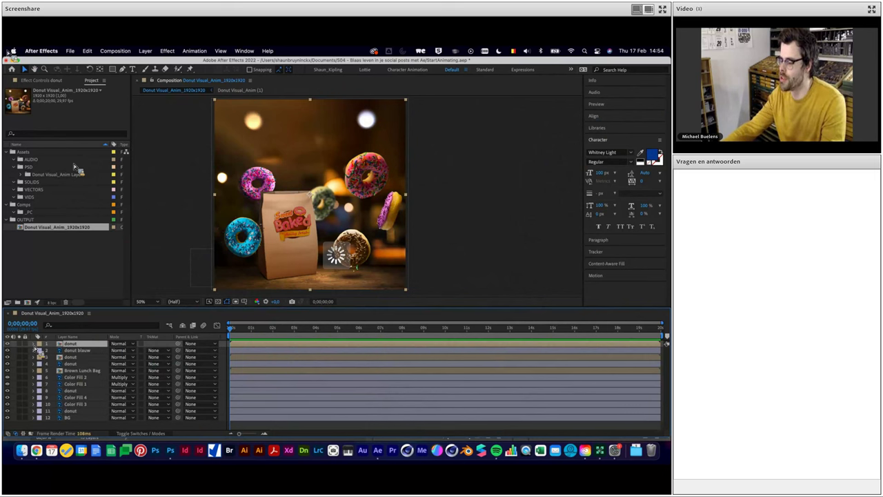
Rename the top donut layer to 'Donut Pink Right'
left_click(8, 350)
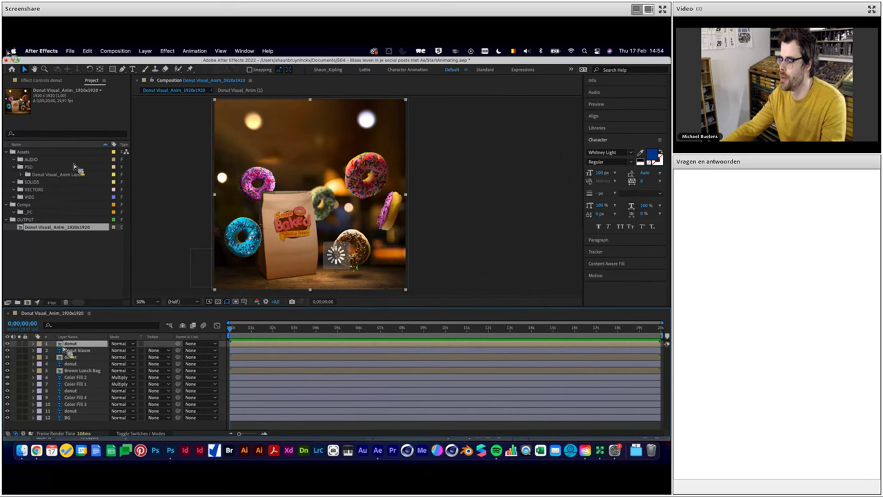
key("Return")
type("d")
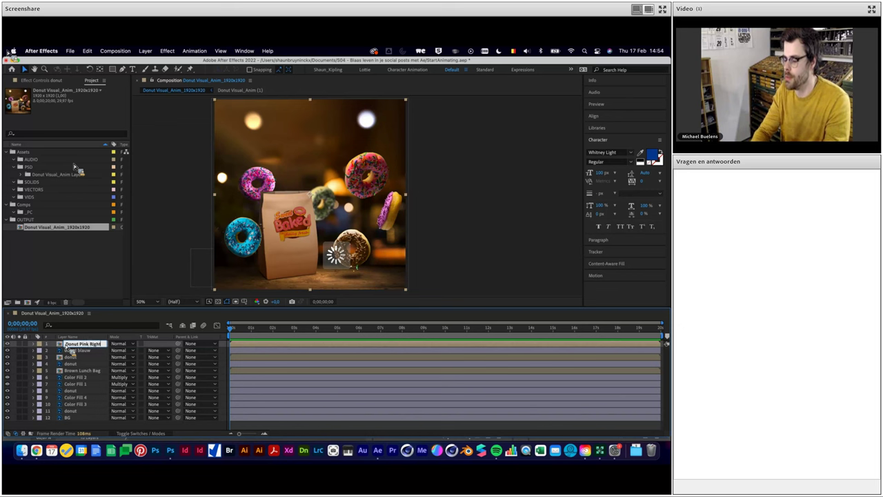
left_click(75, 351)
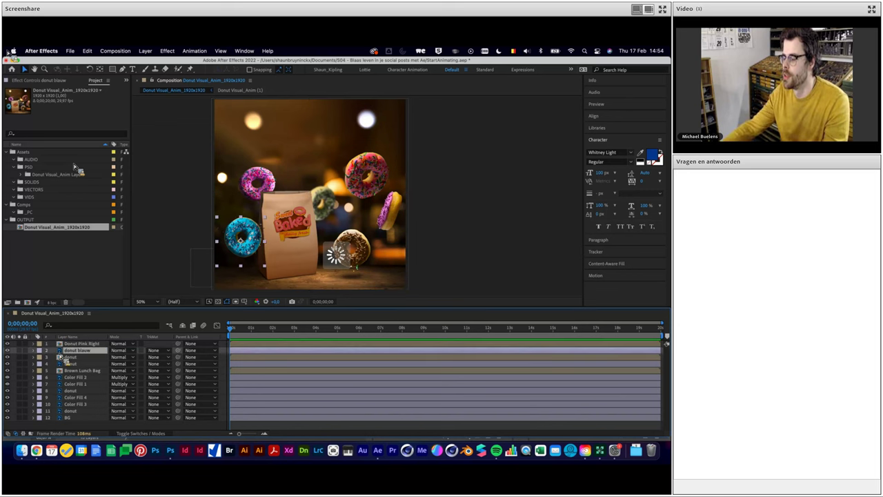
Keep the donut blauw layer name unchanged and bring Photoshop's Donut Visual_Anim.psd forward for comparison
key("Return")
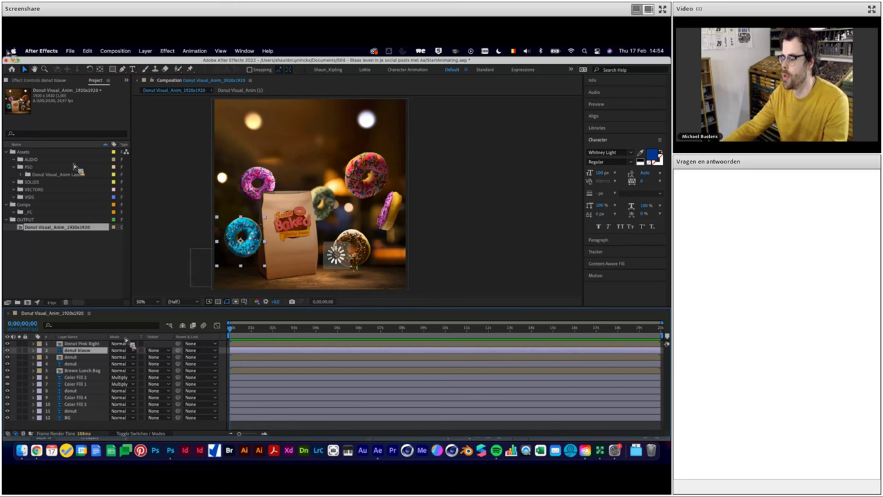
left_click(226, 259)
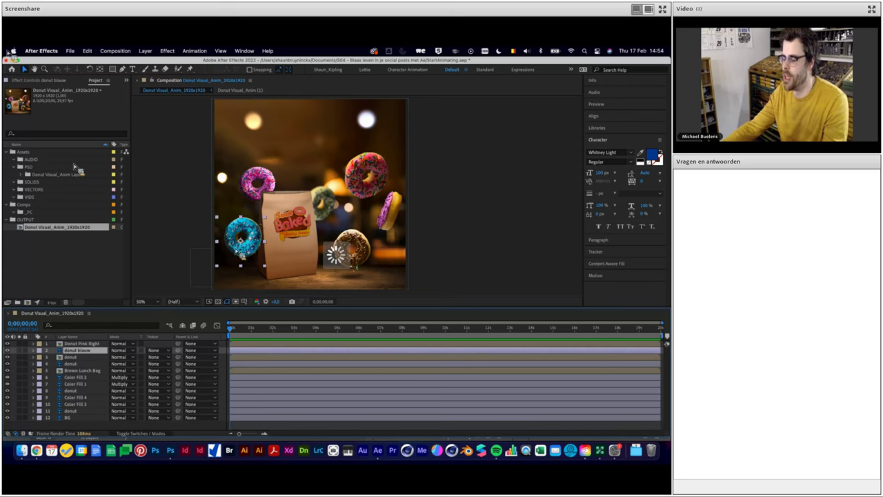
left_click(173, 445)
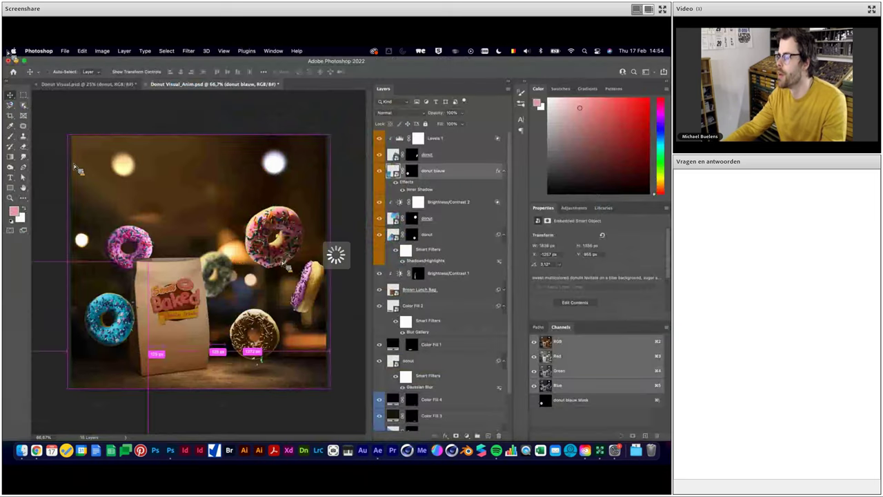
Scroll through Photoshop's Layers panel to identify the donut layers down to BG
scroll(452, 272, "down", 2)
scroll(452, 366, "down", 1)
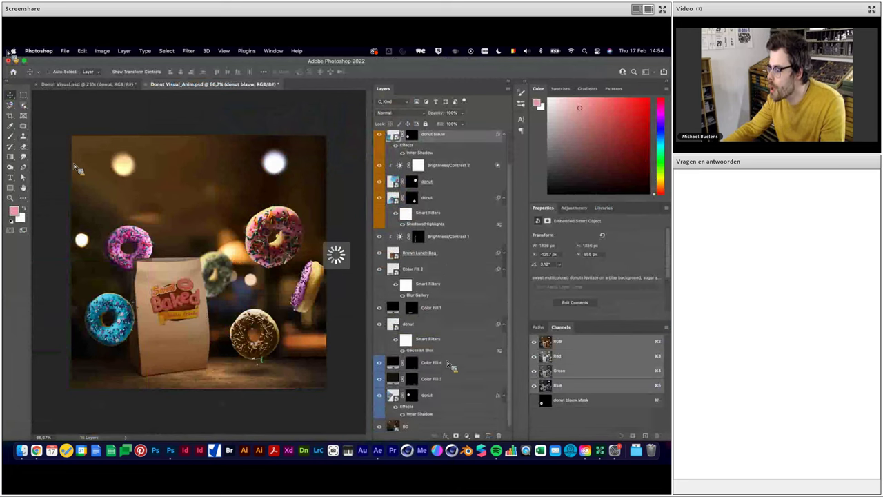
scroll(448, 363, "up", 2)
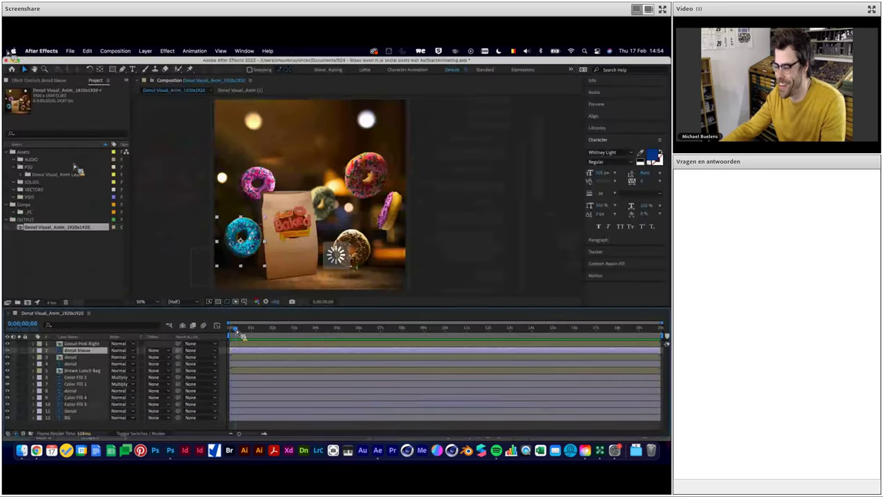
Move the current time to frame 2 and rename the third layer 'Donut Pink Top'
left_click(236, 329)
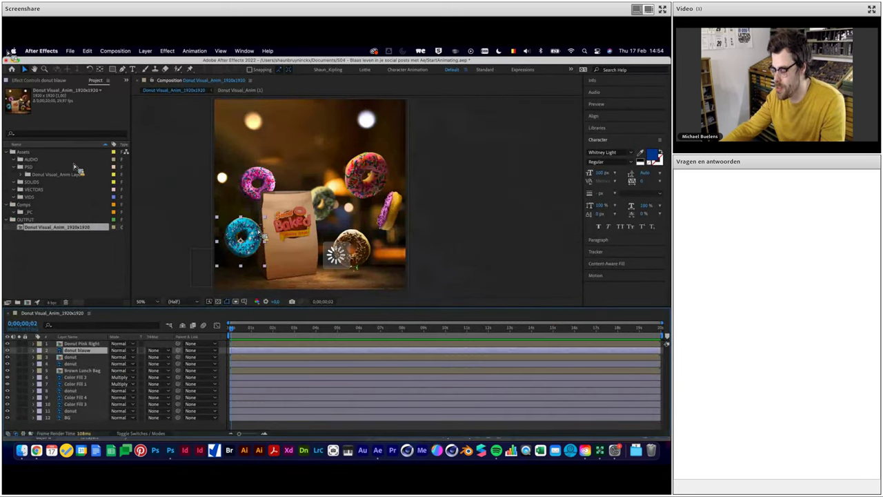
left_click(77, 357)
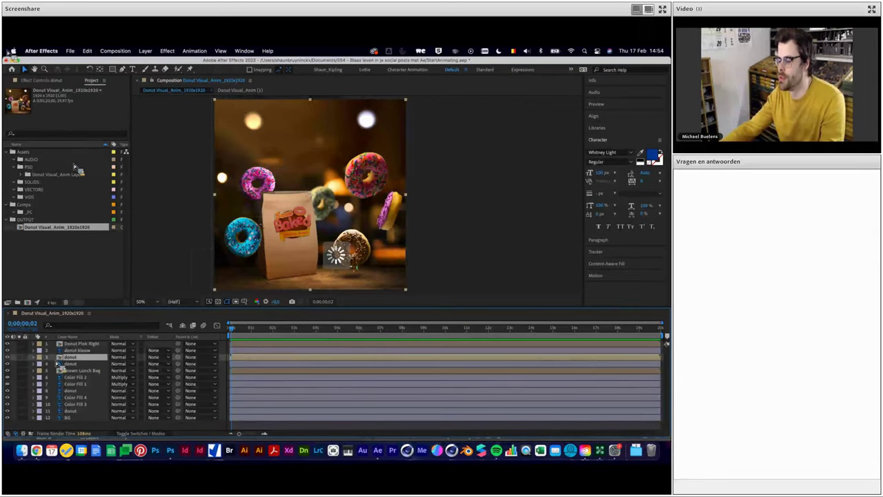
key("Return")
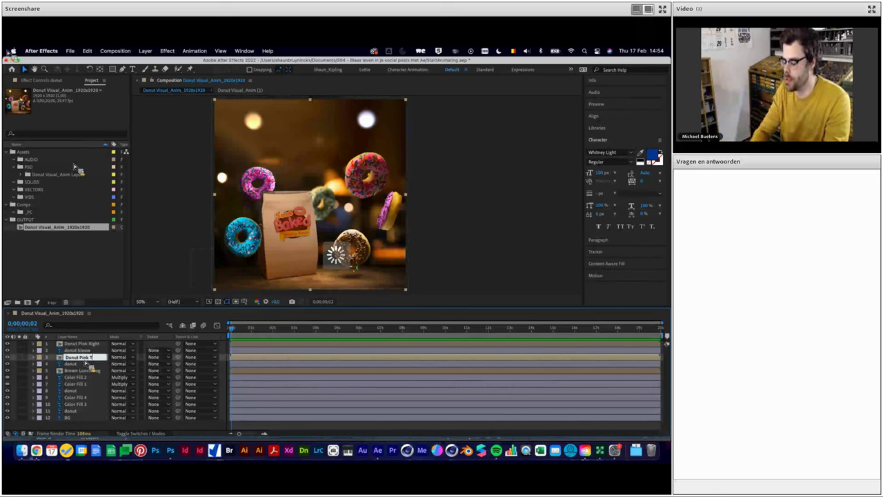
key("Return")
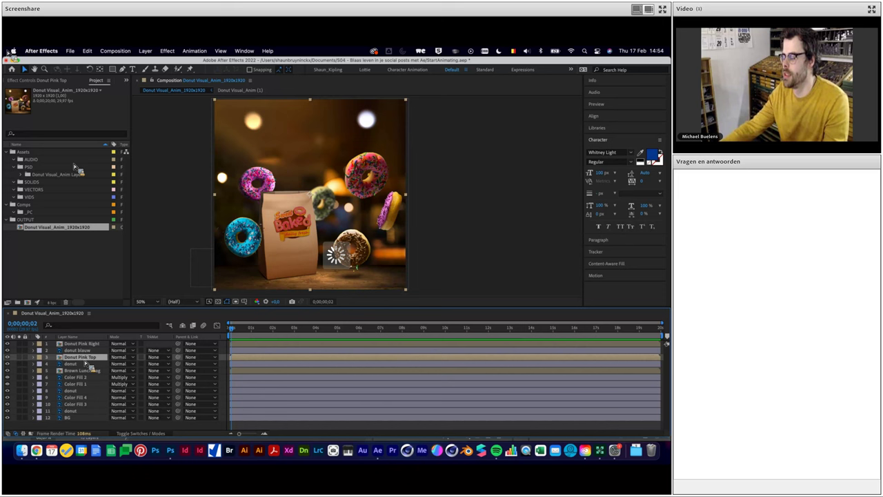
Rename the fourth layer 'donut Chocola', then step down to the Color Fill 2 layer
left_click(83, 364)
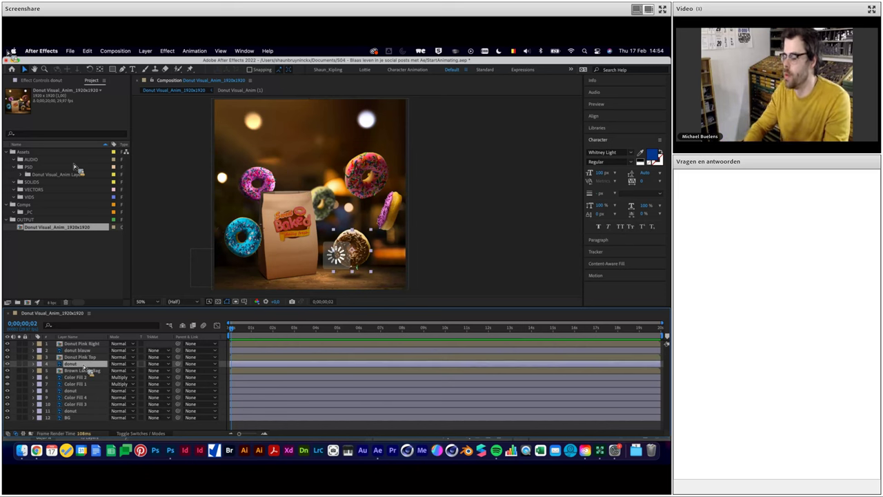
key("Return")
type("donut Chocola")
key("Return")
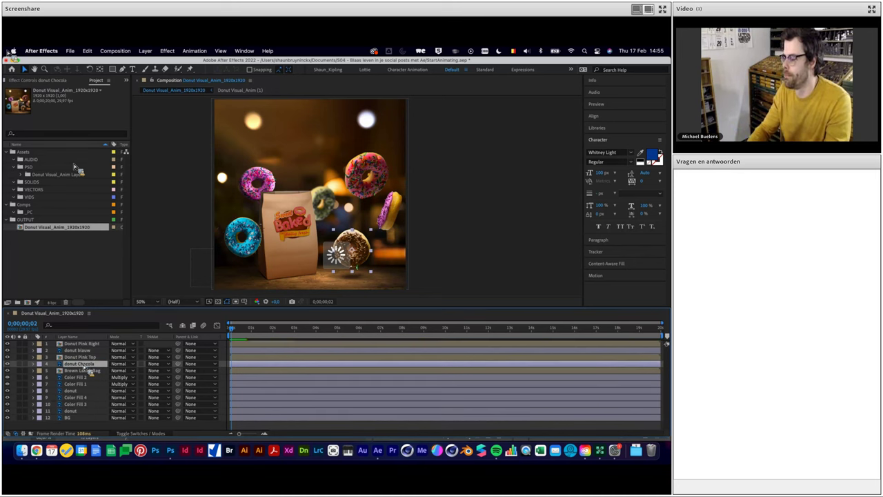
key("ctrl+Down")
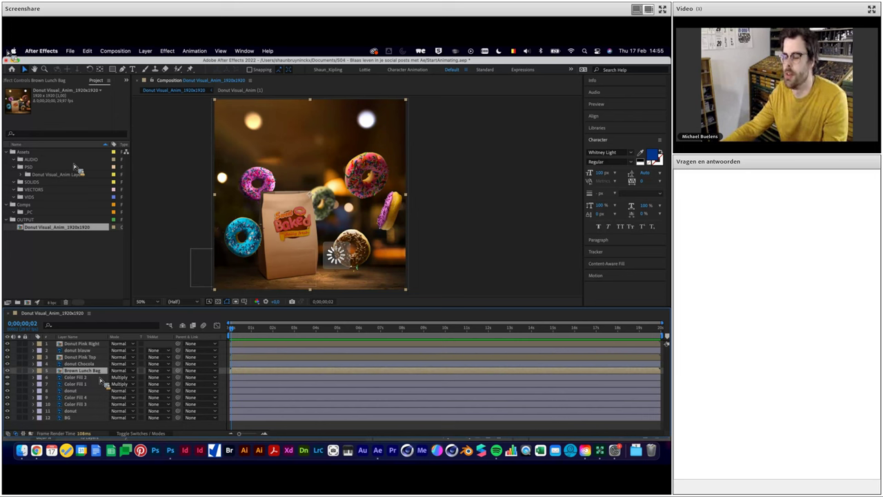
key("ctrl+Down")
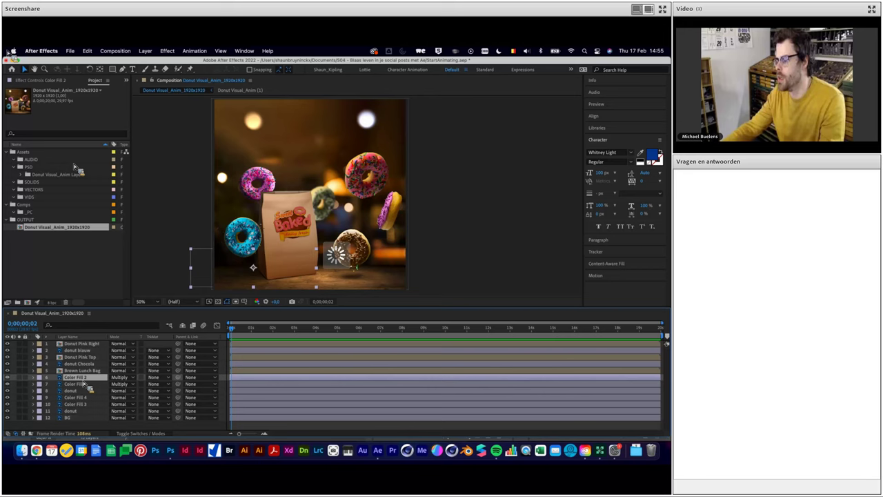
Compare the Color Fill 2 shading with visibility toggled, then rename it 'Shadow Soft'
scroll(328, 239, "up", 2)
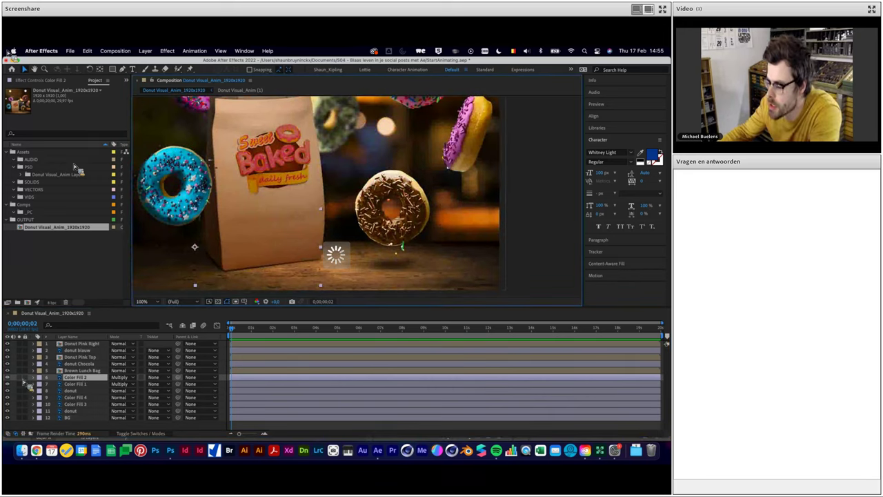
left_click(8, 384)
left_click(78, 384)
key("Return")
type("So")
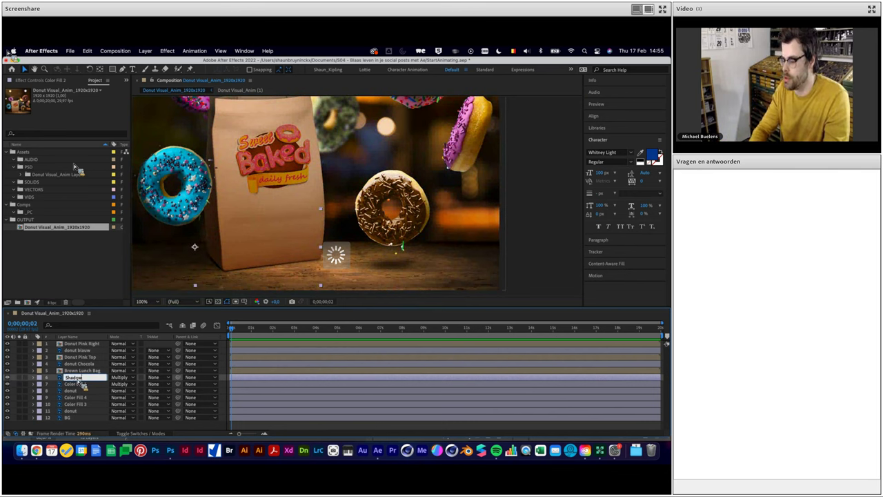
type("ft")
key("Return")
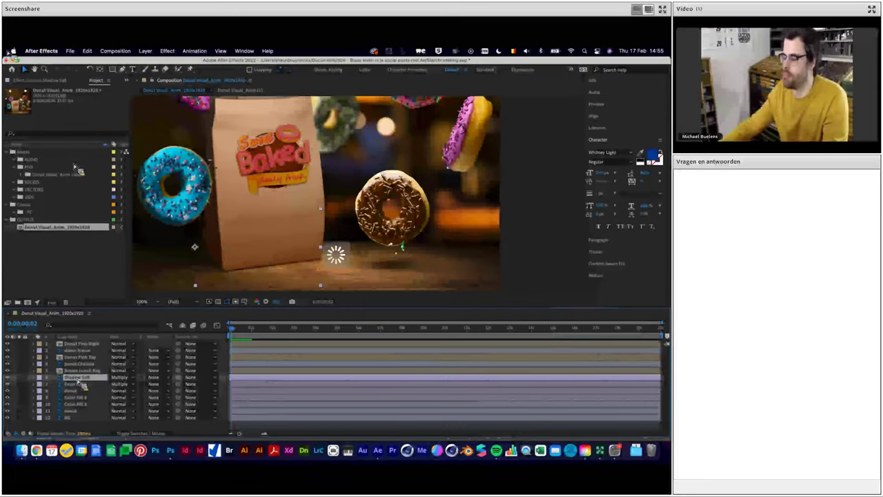
Rename Color Fill 1 to 'Shadow Hard SLag', ending with only Shadow Soft selected
left_click(68, 385)
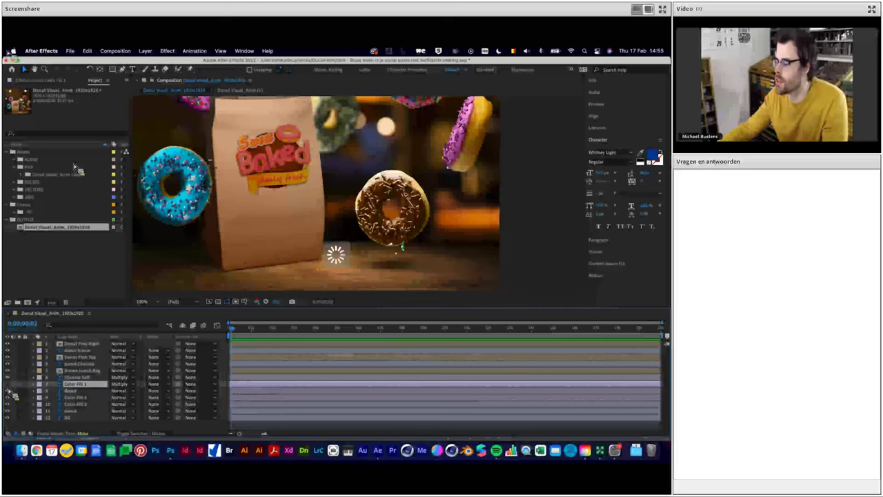
key("Return")
type("hadow Hard Slag")
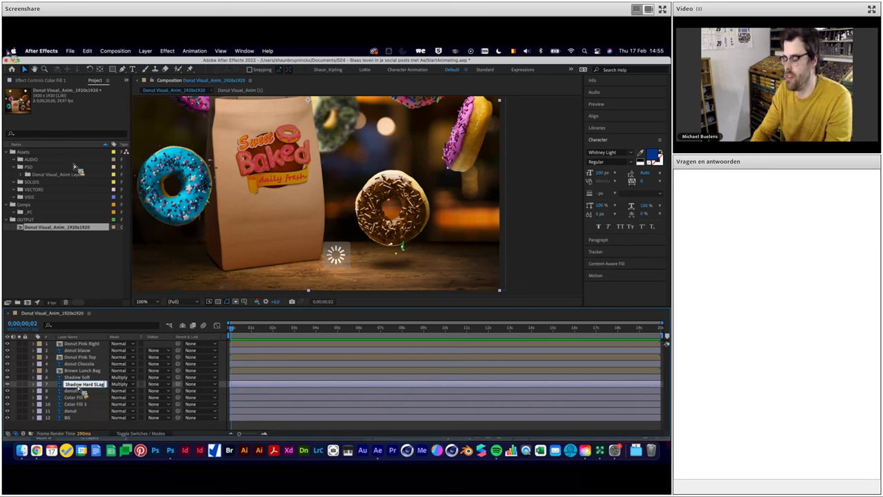
key("Return")
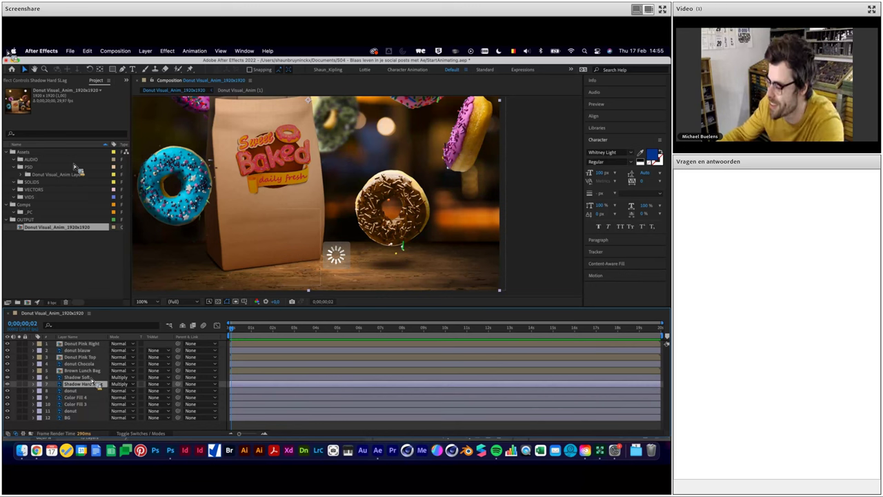
left_click(87, 378)
left_click(90, 384, "shift")
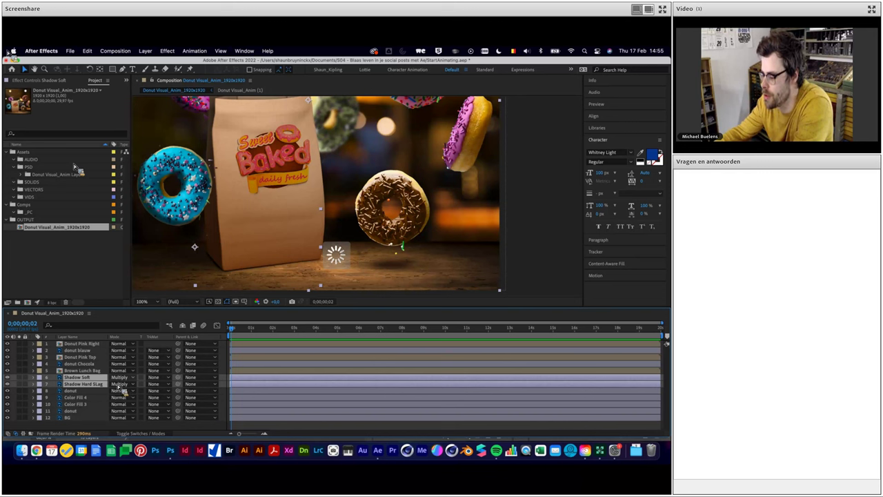
left_click(79, 377)
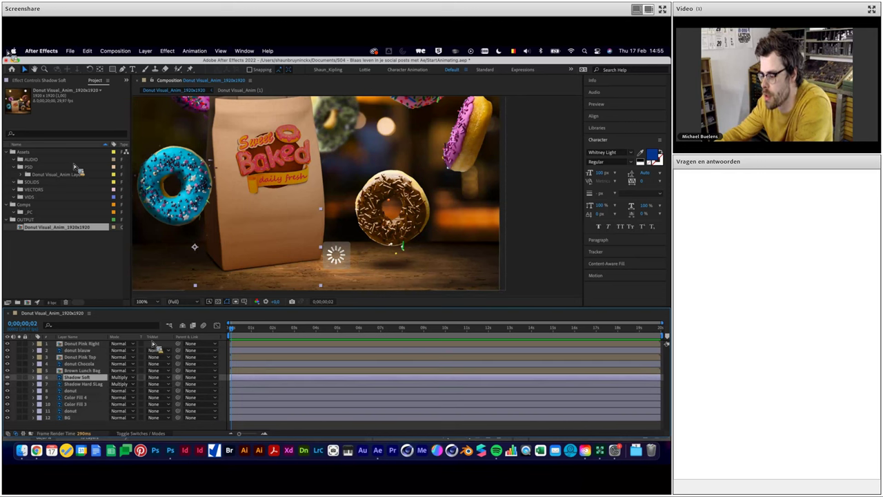
left_click(119, 377)
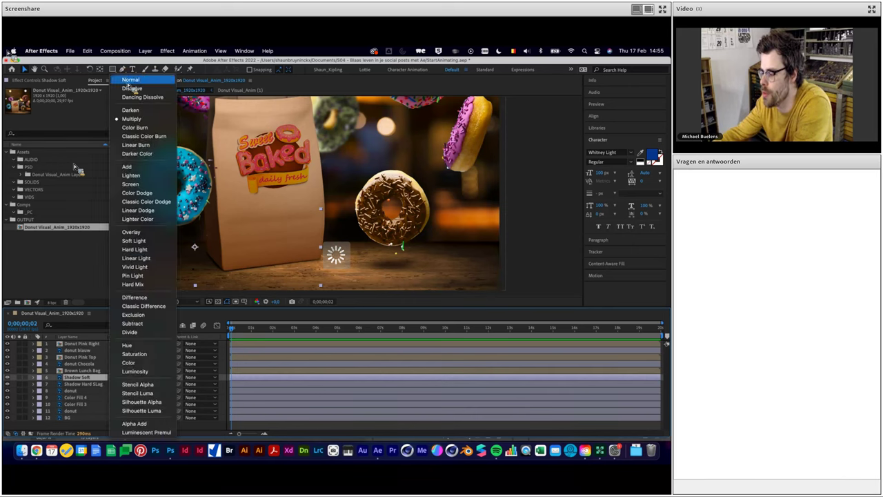
left_click(131, 80)
left_click(123, 377)
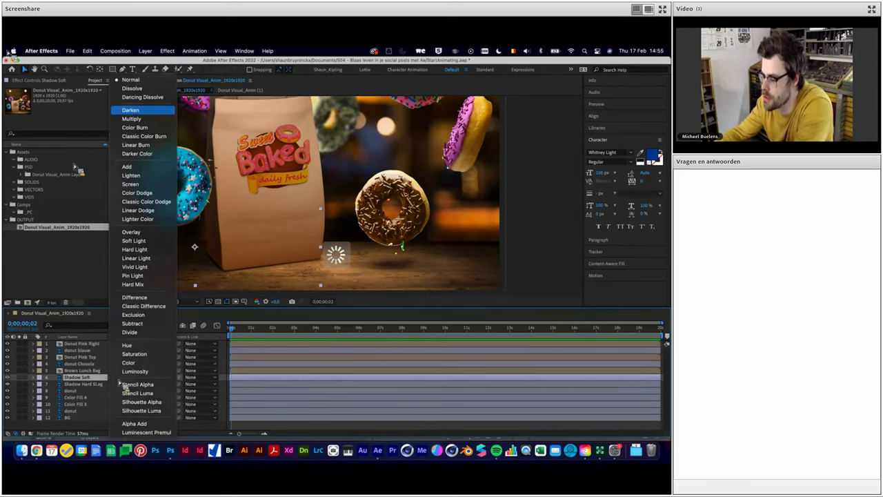
left_click(89, 336)
key("super+z")
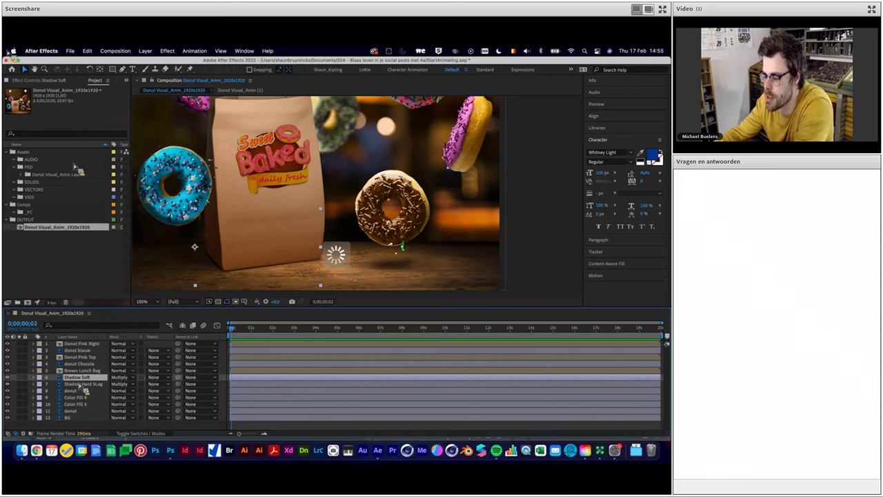
key("super+Down")
key("super+Down")
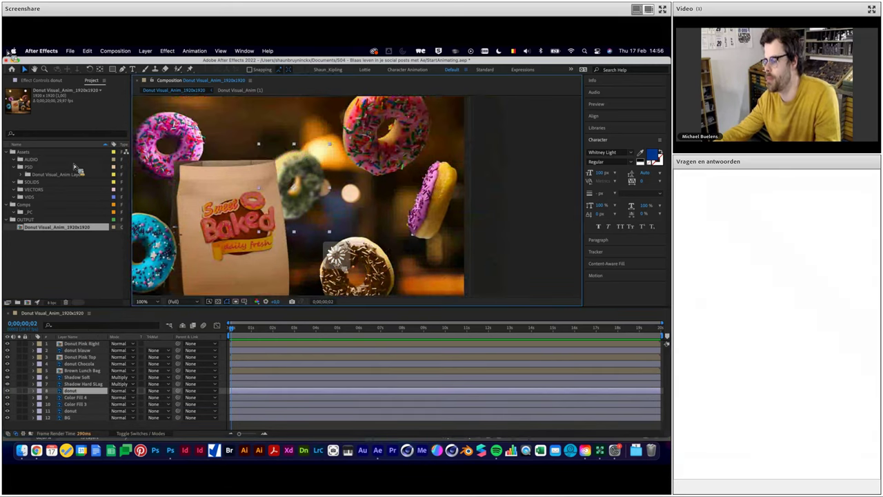
key("comma")
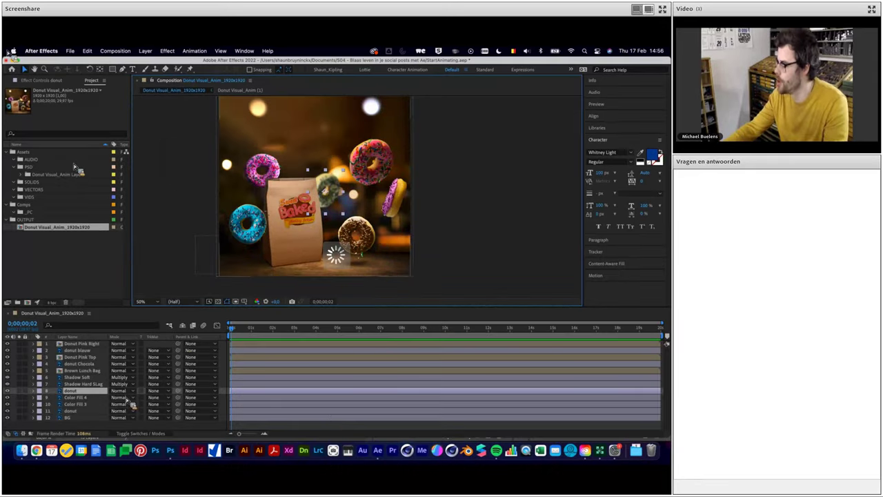
left_click(153, 449)
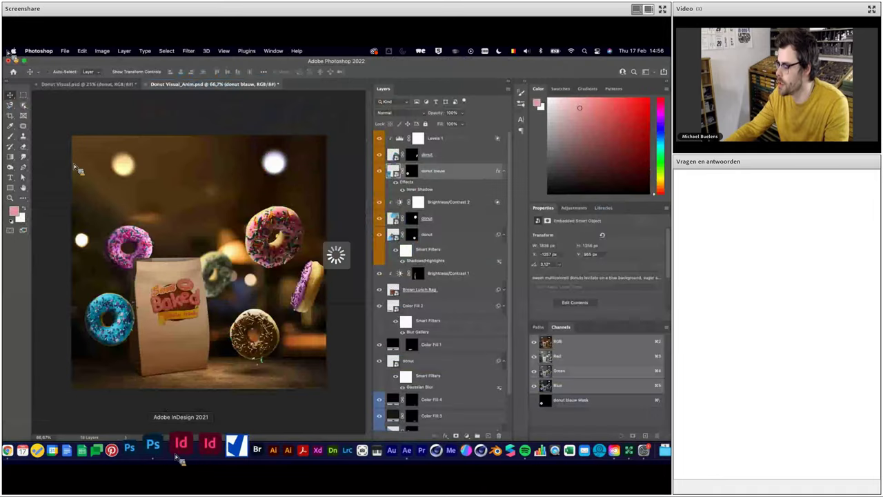
Identify the Gaussian-blurred donut in Photoshop, then select the matching donut layer 8 in After Effects
left_click(226, 283)
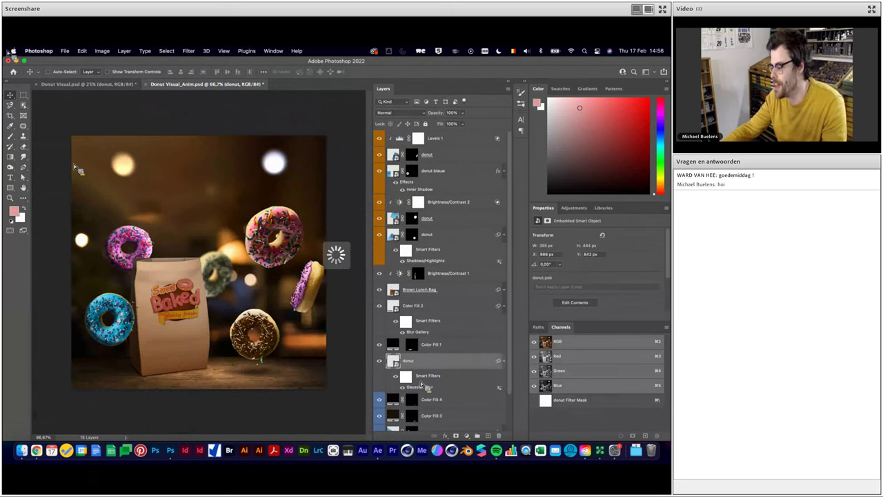
key("super+Tab")
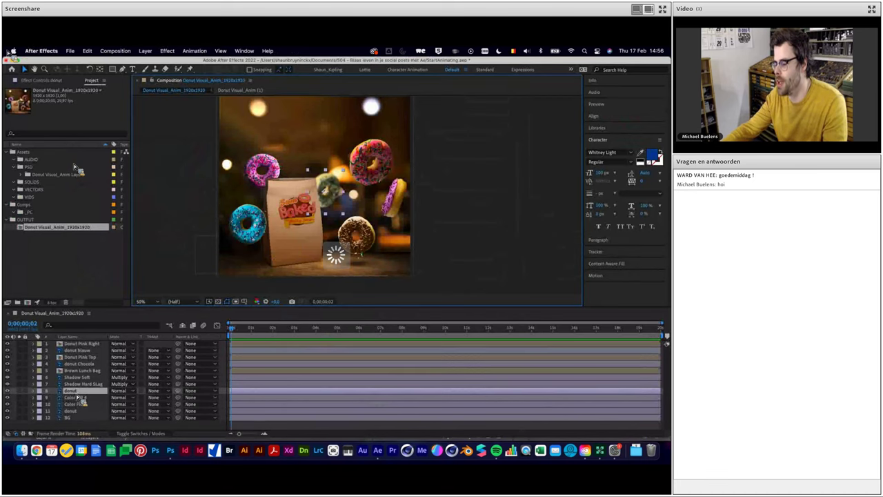
left_click(33, 390)
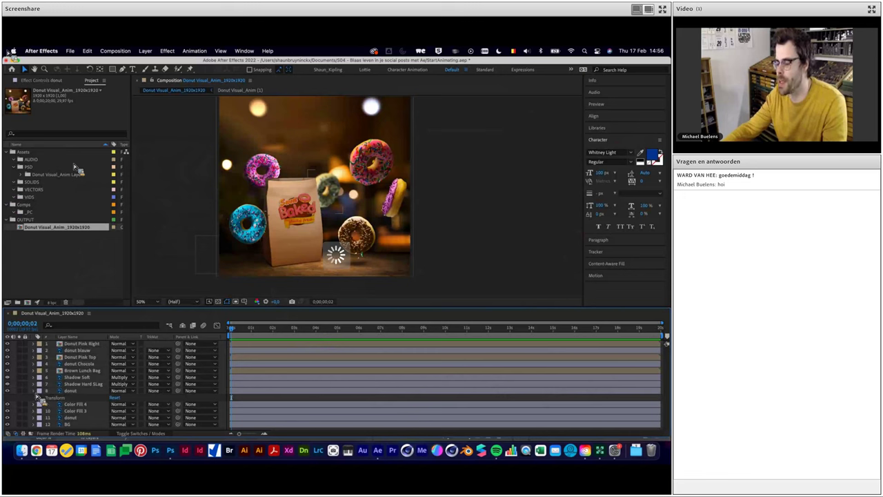
left_click(33, 391)
left_click(72, 391)
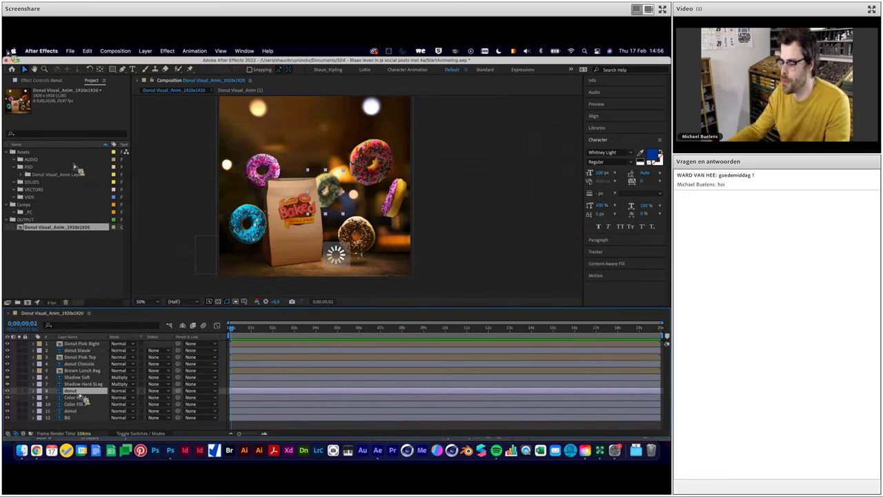
Rename layer 8 from donut to 'donut Pistache'
key("Return")
type("P")
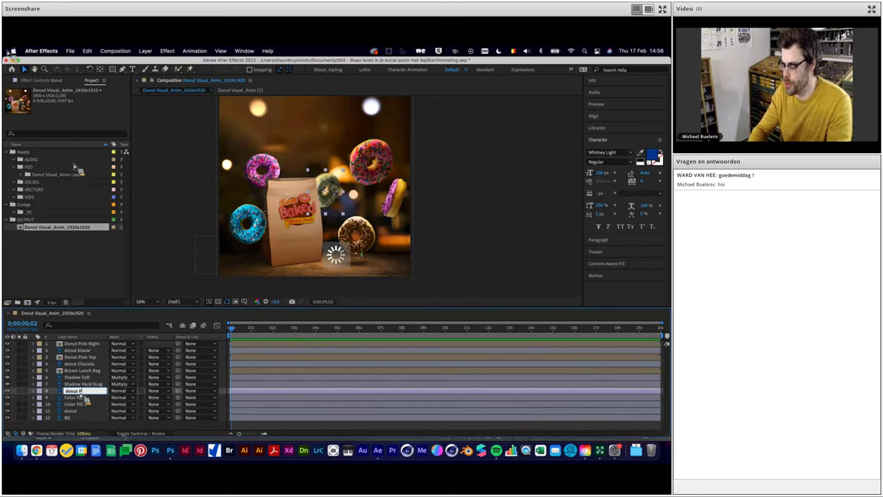
type("istache")
key("Return")
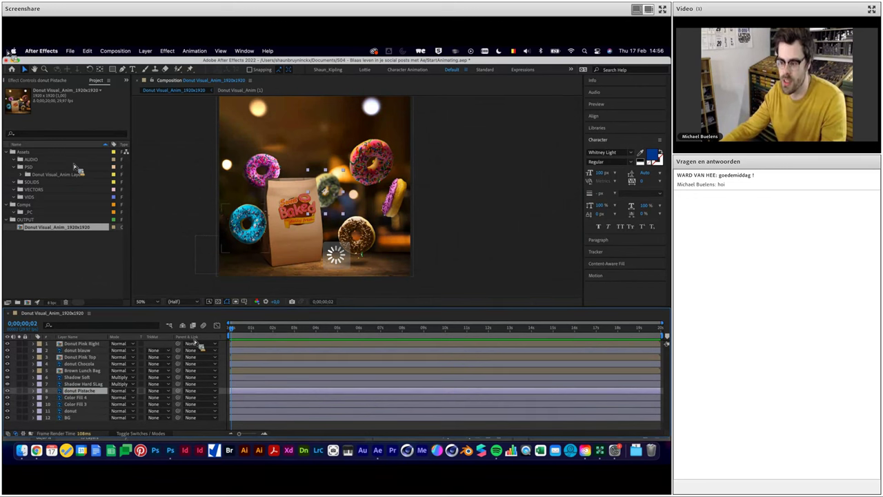
Rename the Color Fill 4 layer to 'Shadow Hard'
left_click(81, 398)
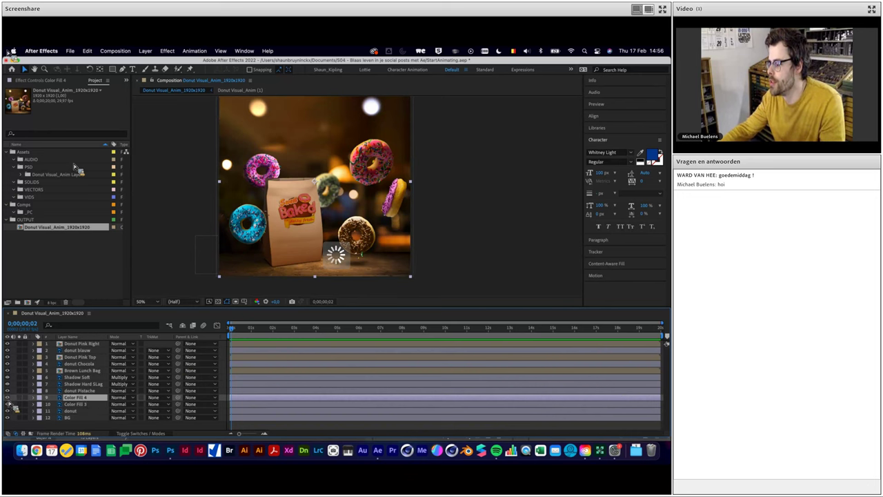
scroll(389, 240, "up", 2)
scroll(340, 188, "up", 1)
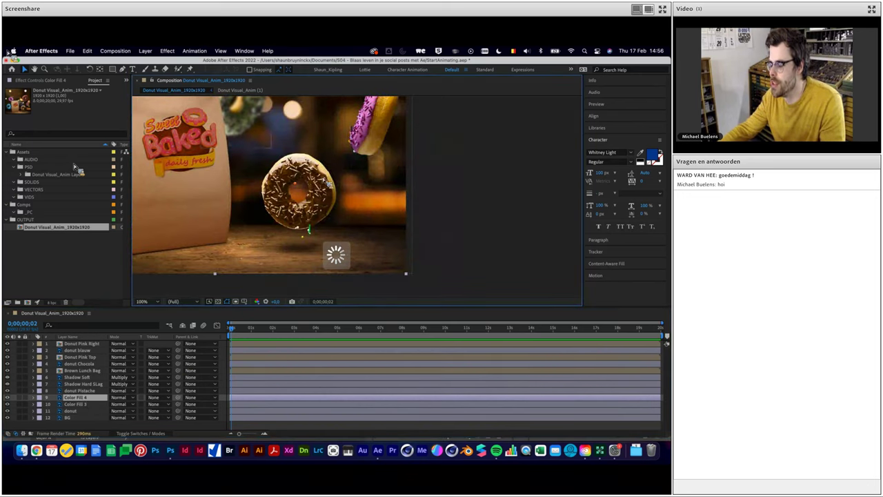
left_click(10, 405)
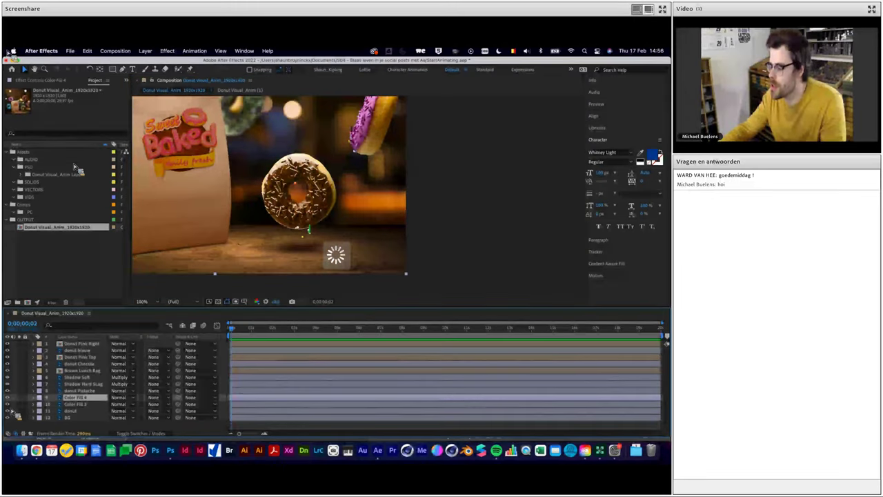
key("Return")
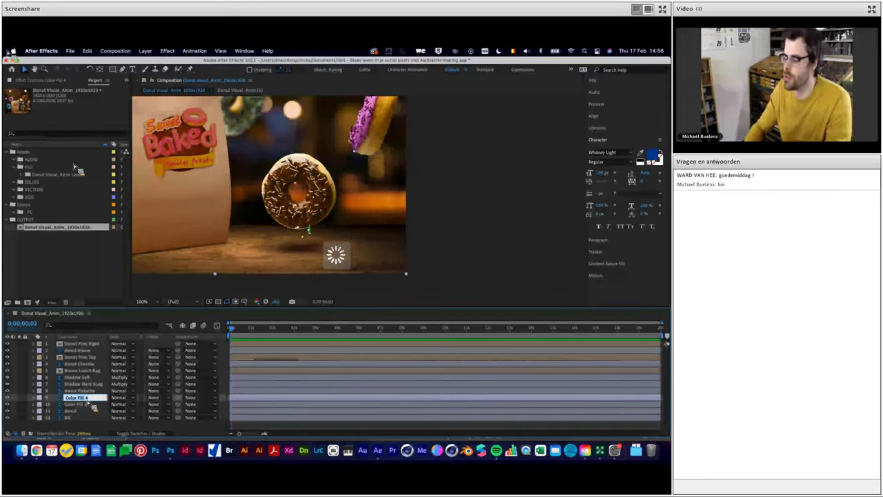
type("Shadow Soft")
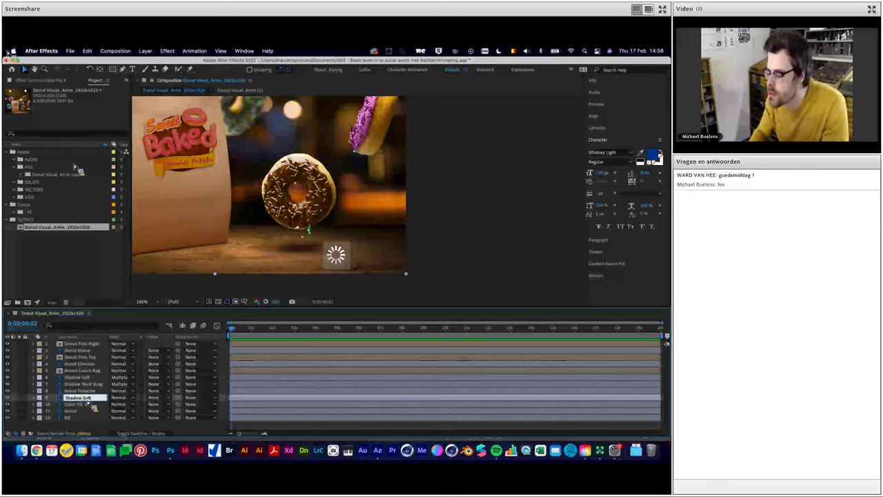
key("Return")
left_click(77, 405)
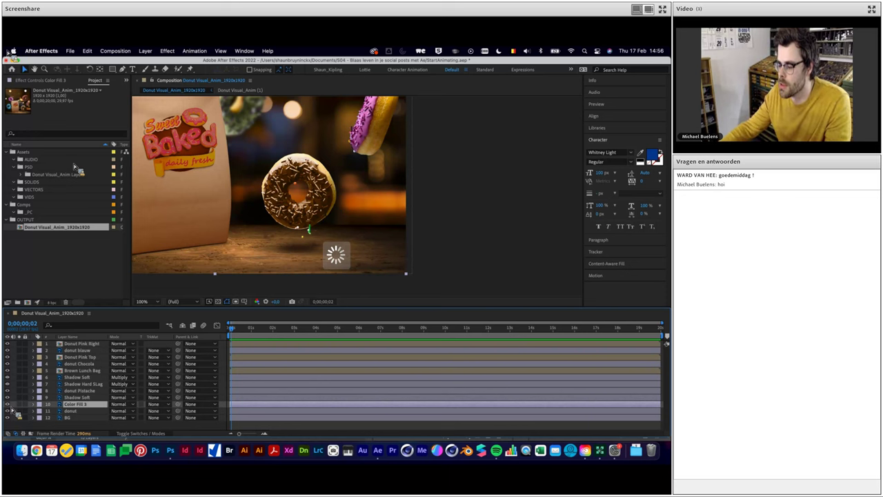
key("ctrl+Up")
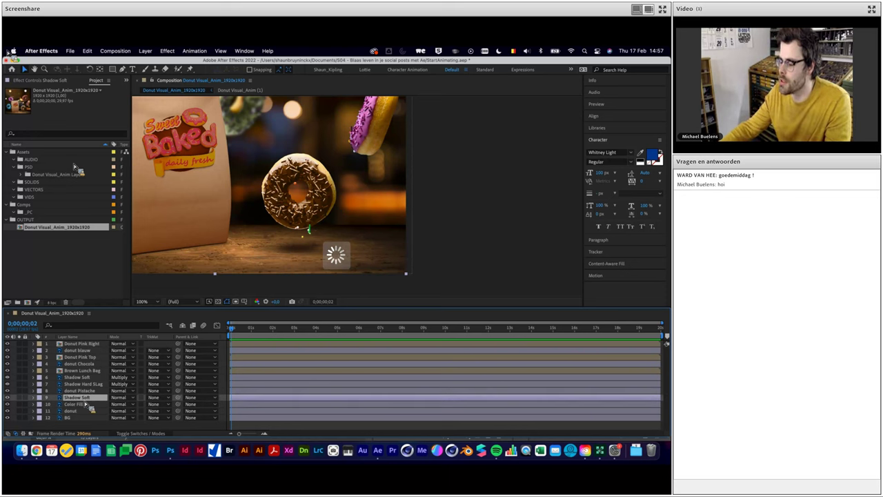
key("Return")
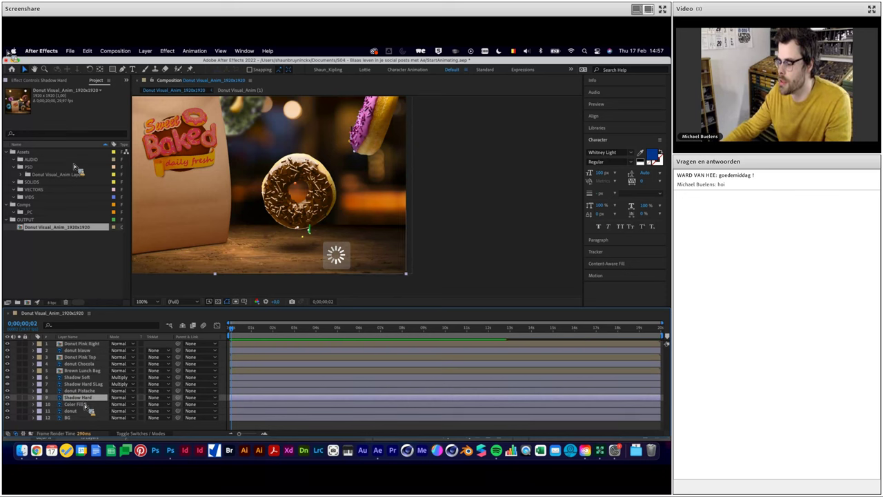
left_click(89, 406)
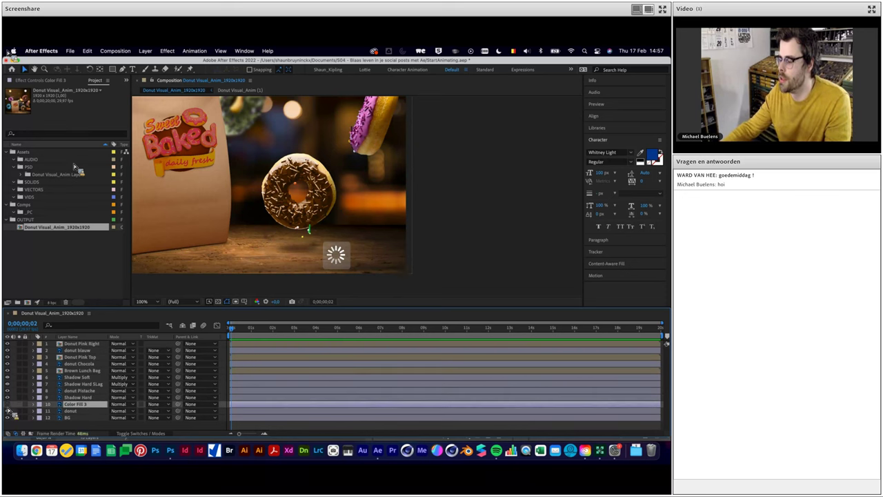
Rename Color Fill 3 to 'Shadow Soft' and select it together with Shadow Hard
key("Return")
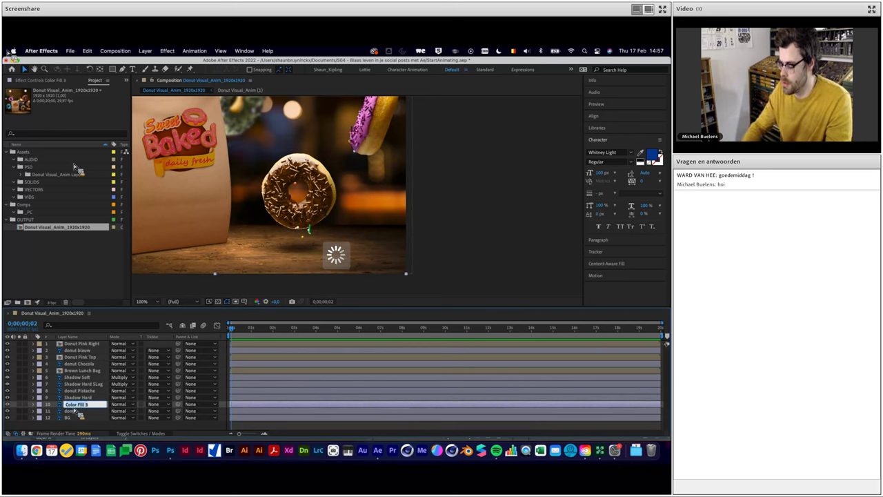
type("Shadow Soft")
key("Return")
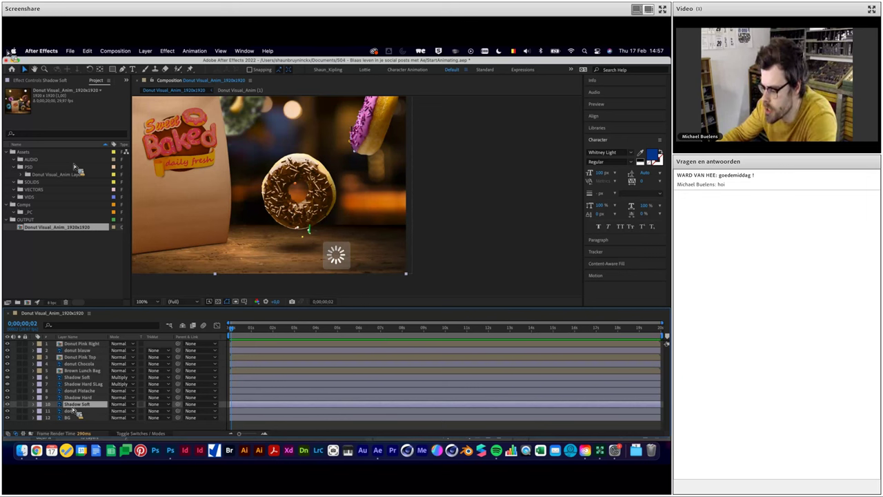
left_click(82, 400, "shift")
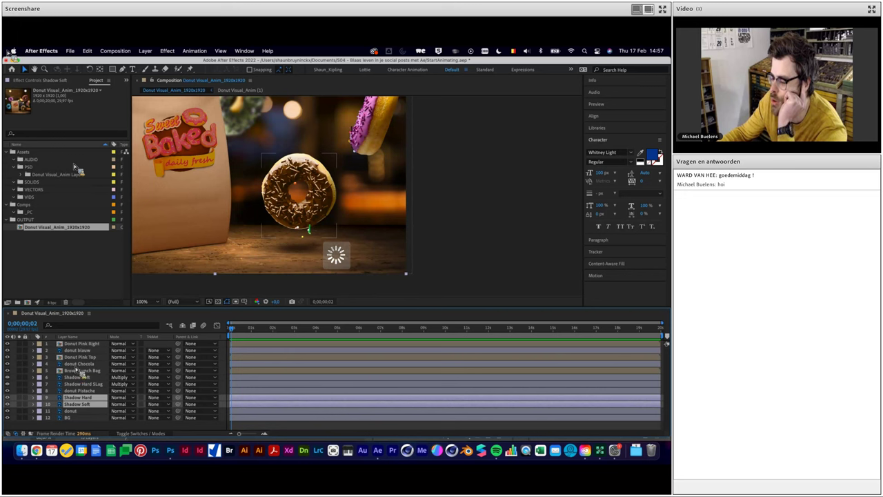
Drag Shadow Hard and Shadow Soft together to just below donut Chocola, above Brown Lunch Bag
left_click(78, 366)
left_click(77, 398)
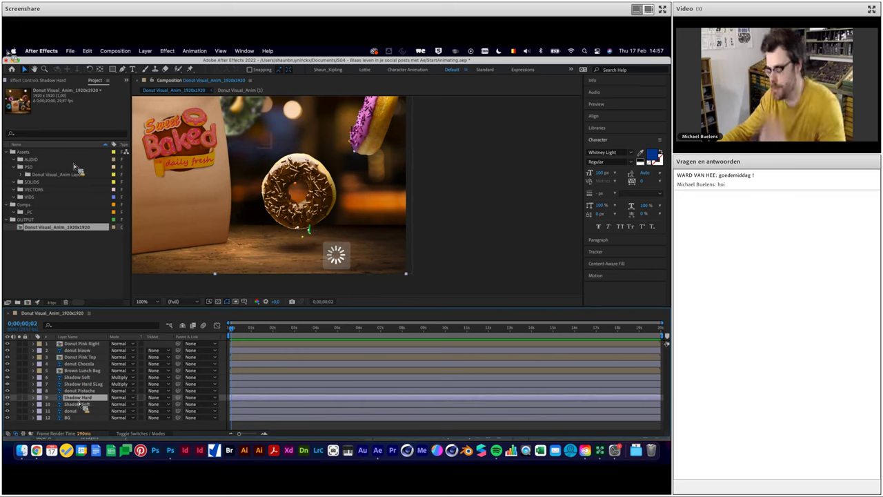
left_click(69, 406, "shift")
left_click_drag(69, 406, 77, 374)
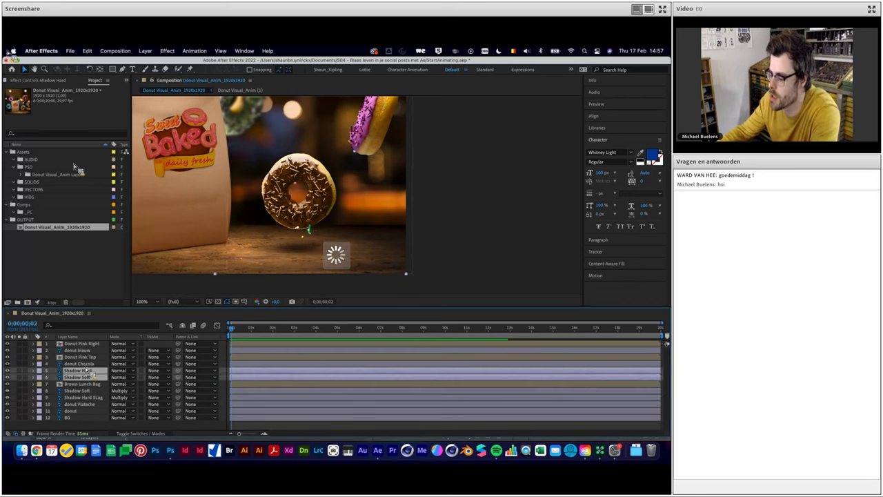
Check the Shadow Hard Slag name without changing it, then select the remaining donut layer
left_click(93, 390)
left_click(89, 398)
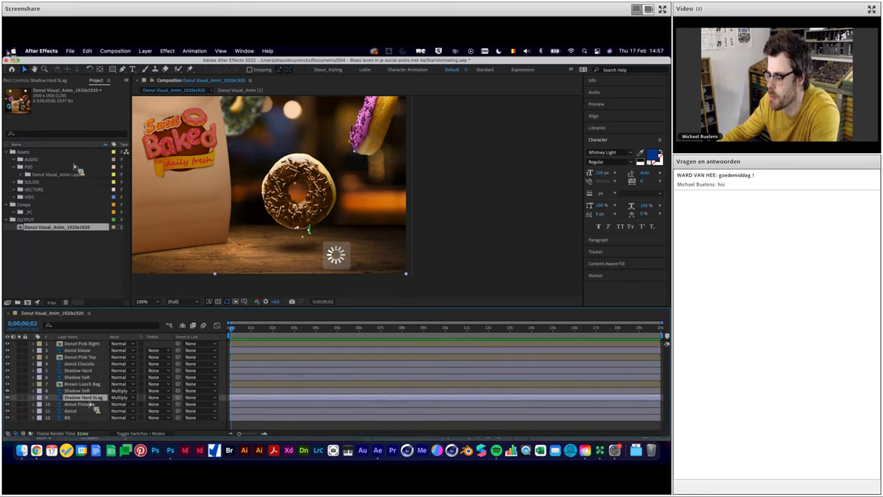
key("Return")
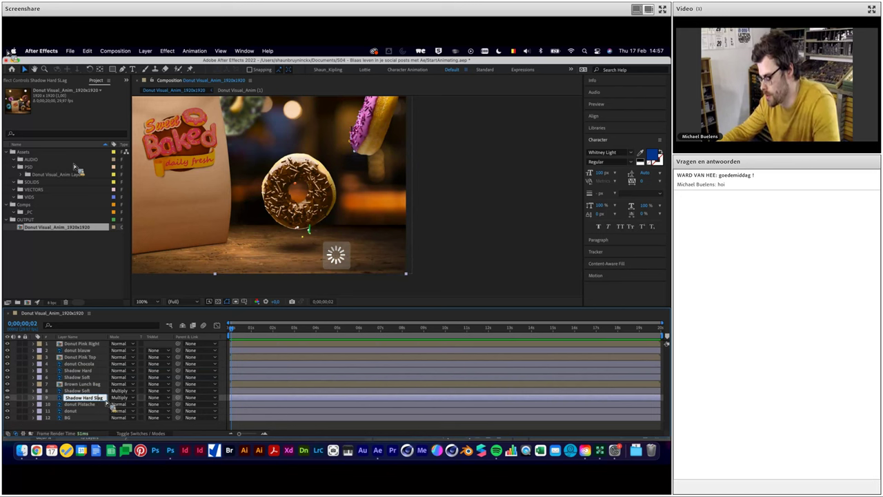
left_click(109, 404)
left_click(85, 412)
scroll(321, 209, "down", 2)
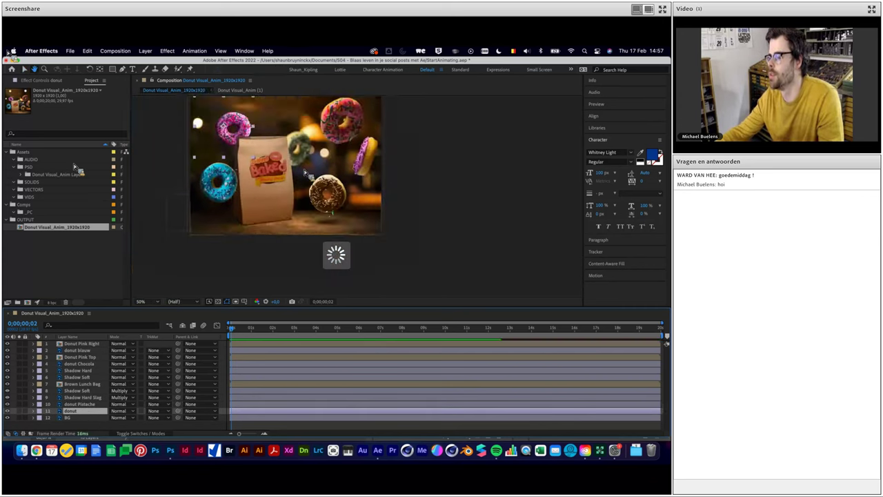
View the donut layer on its own, then rename it 'Donut Pink Left'
double_click(81, 411)
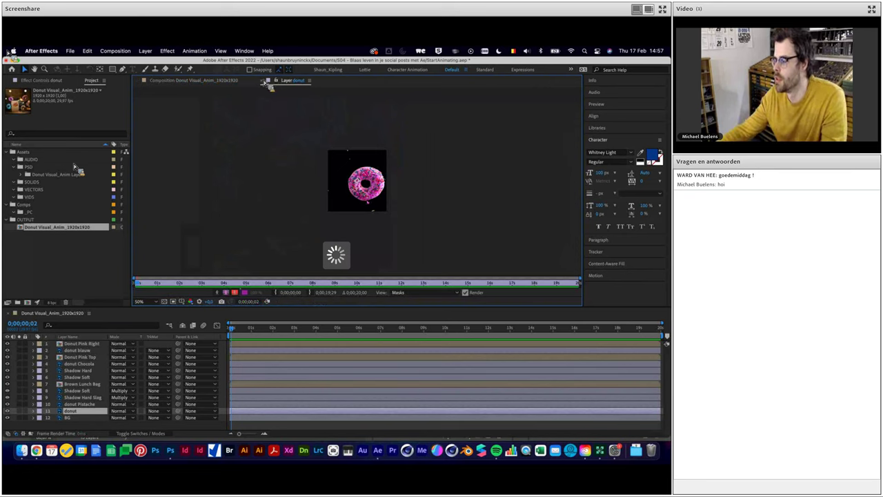
left_click(262, 80)
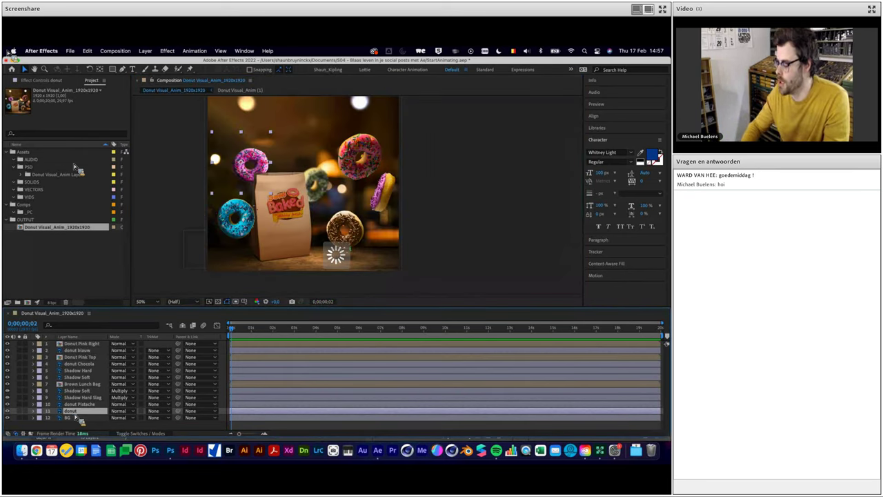
key("Return")
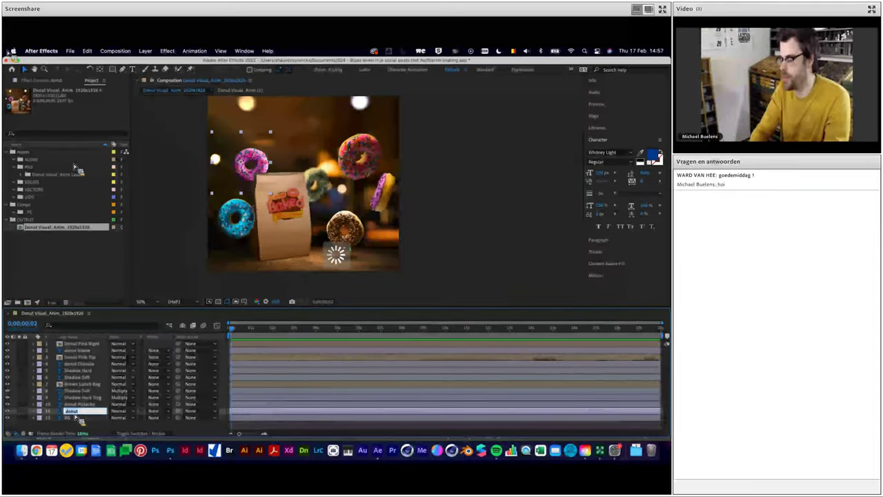
type("Donut Pink Le")
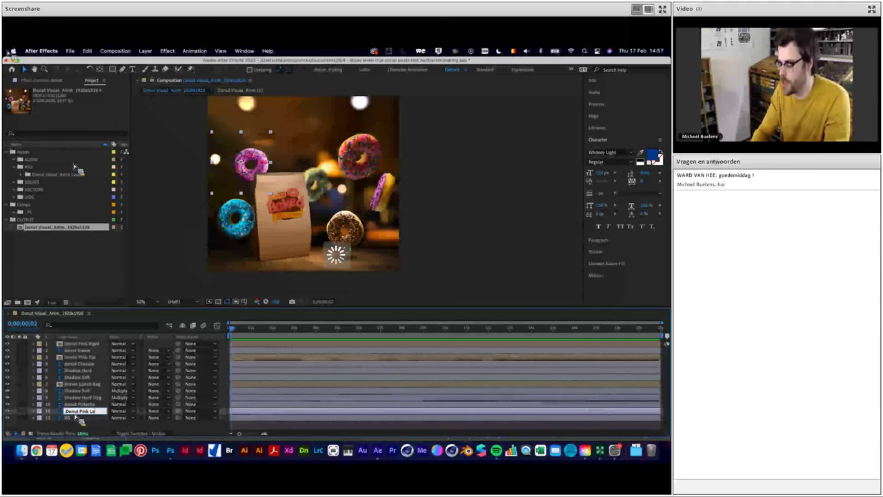
type("ft")
key("Return")
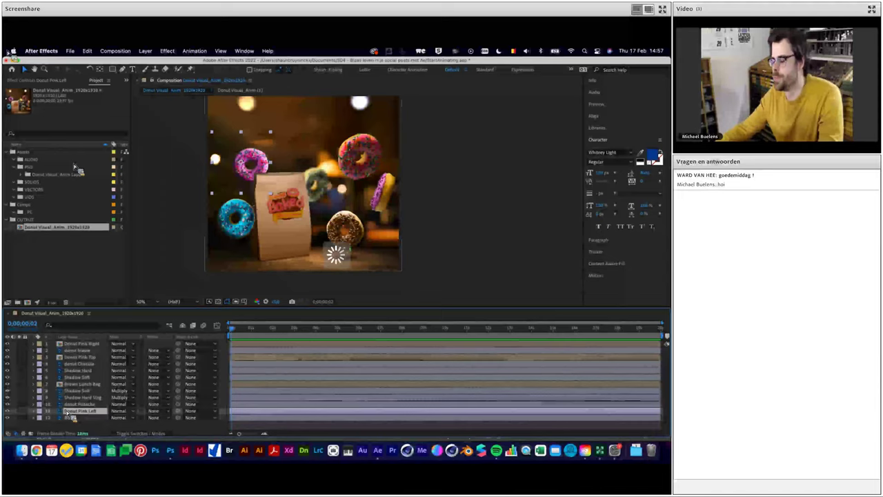
Select the BG layer and lock it against edits
left_click(78, 418)
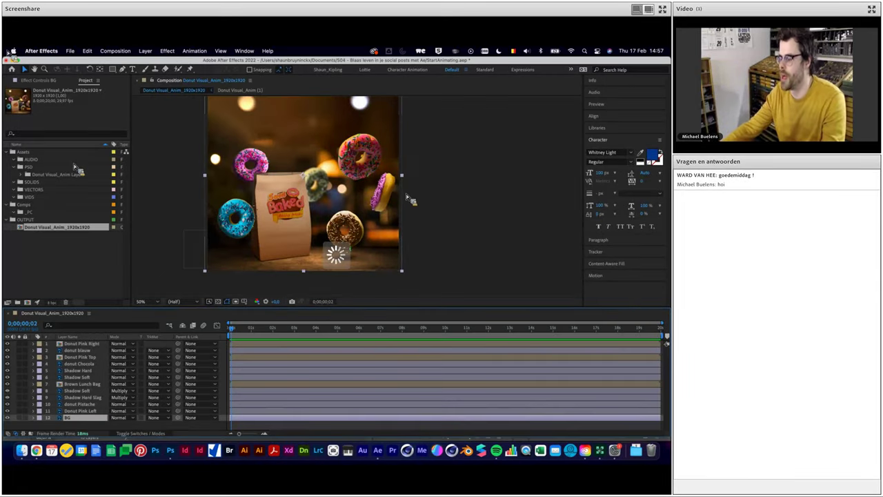
scroll(414, 197, "right", 3)
scroll(414, 198, "up", 3)
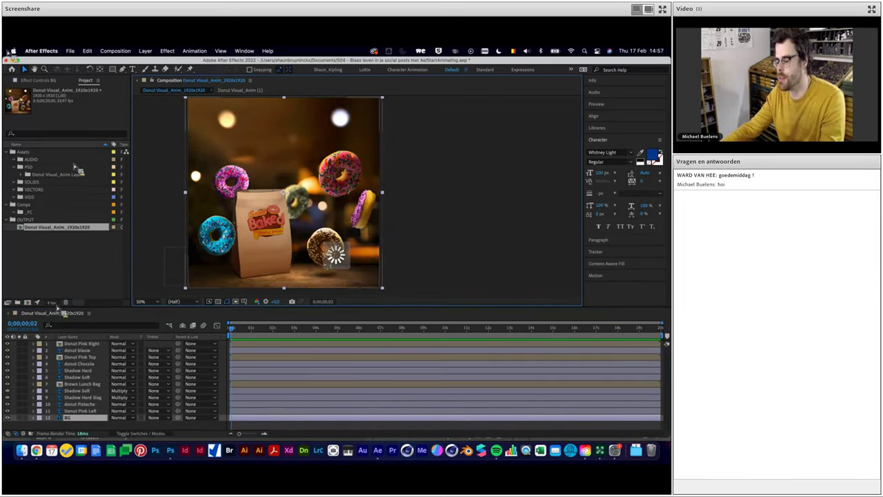
left_click(25, 418)
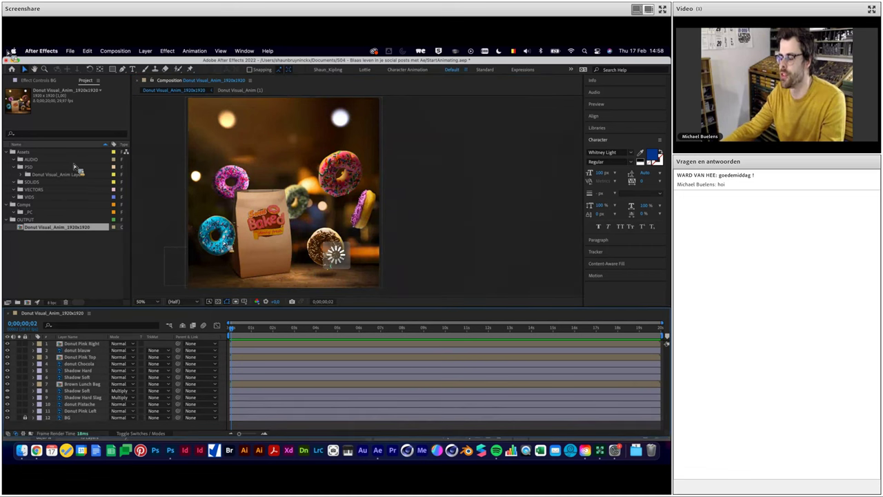
Briefly hide Brown Lunch Bag and its two shadow layers, then undo so they stay visible
left_click(273, 116)
left_click(334, 123)
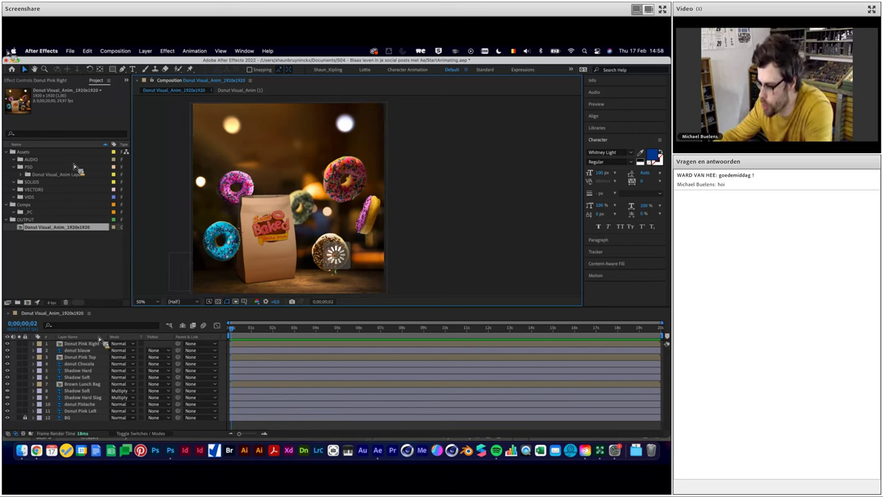
left_click(95, 385)
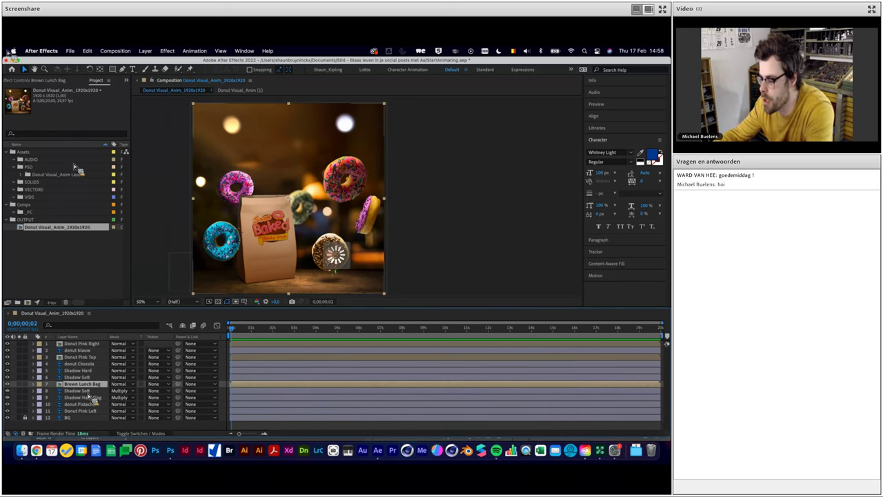
left_click(89, 399, "shift")
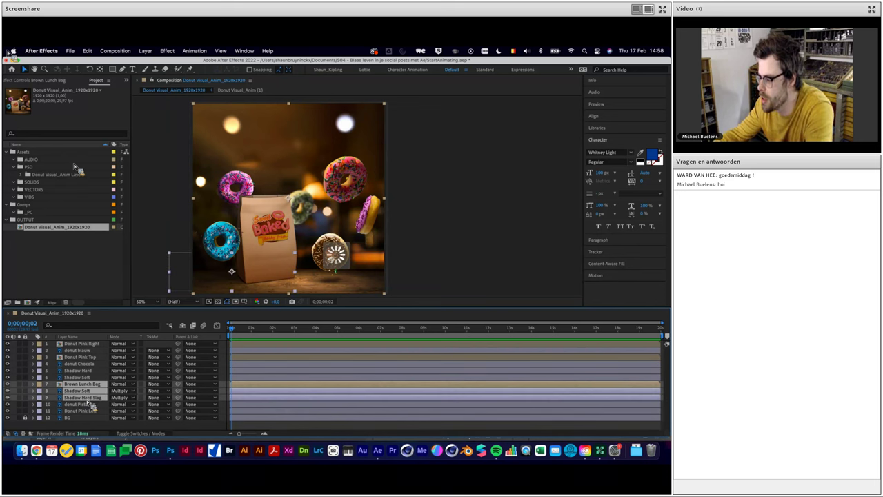
left_click_drag(15, 394, 12, 392)
key("ctrl+z")
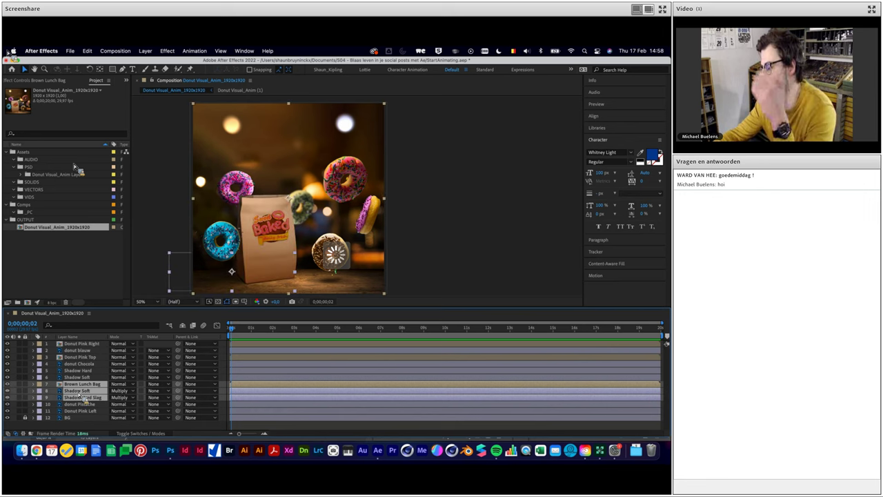
Give Brown Lunch Bag and its two shadow layers a green label
right_click(78, 392)
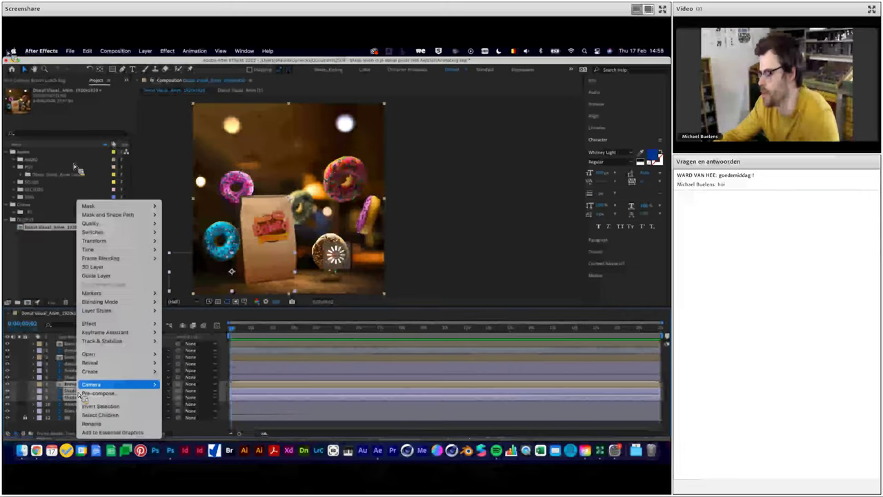
key("Escape")
left_click(41, 392)
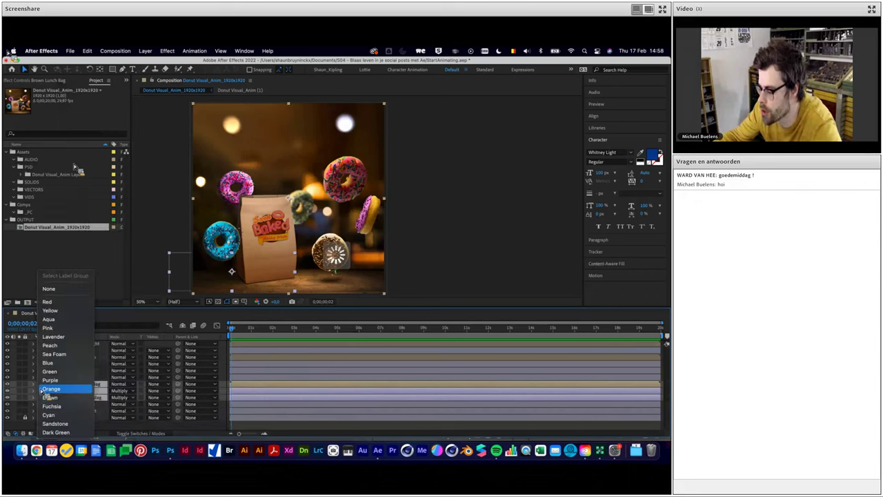
left_click(60, 372)
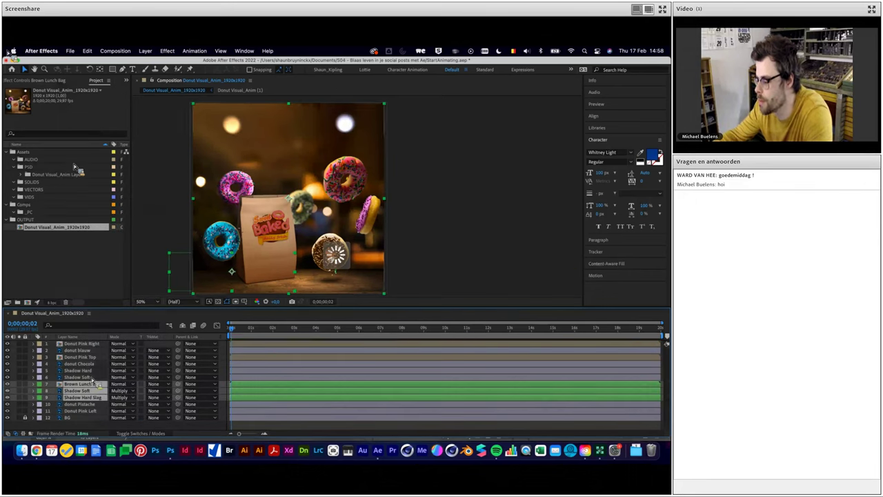
left_click(560, 260)
Preview the composition and label the top six layers yellow
left_click(77, 377)
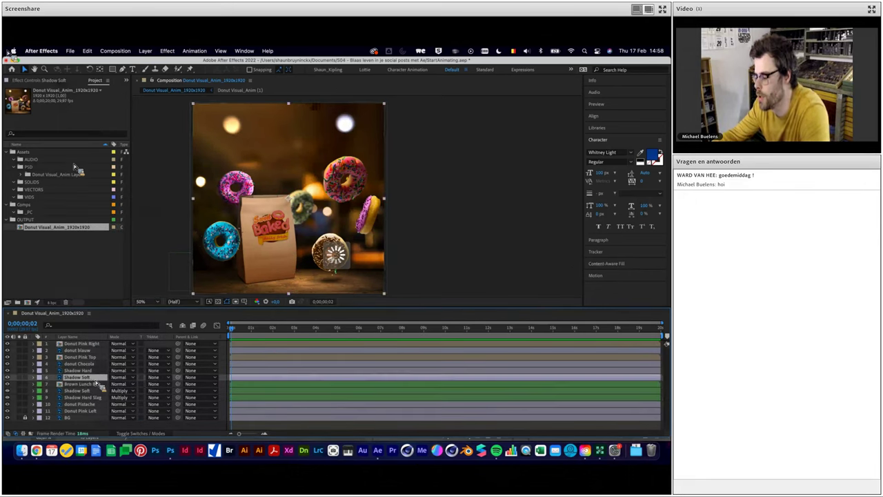
left_click(82, 345, "shift")
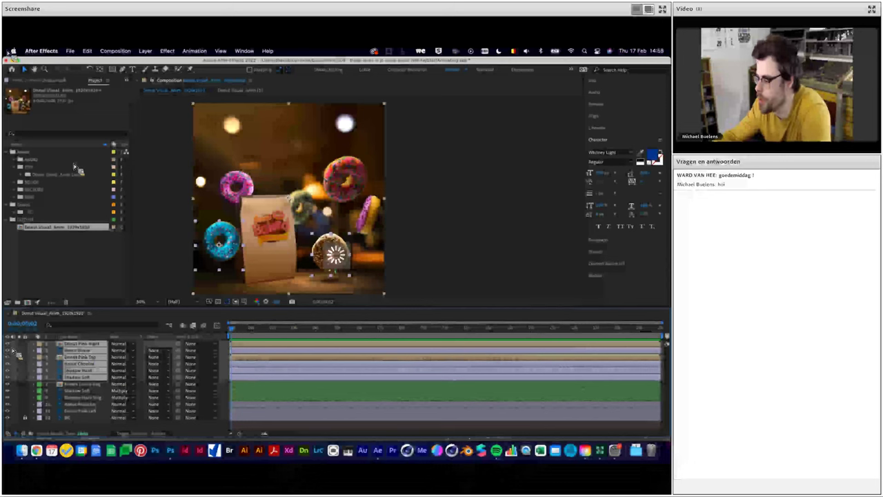
key("space")
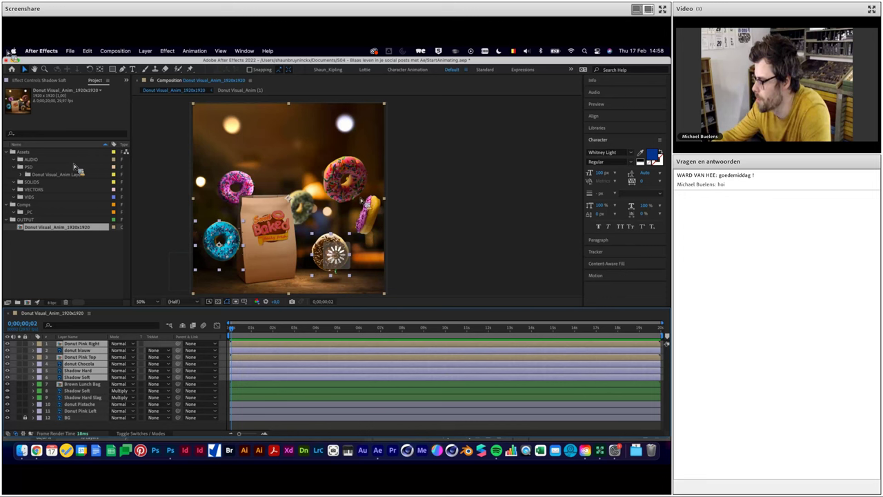
left_click(43, 350)
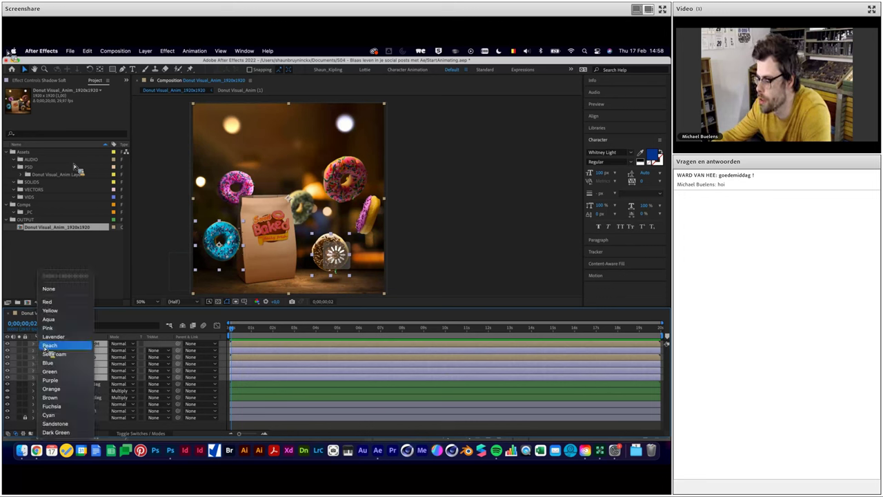
left_click(78, 311)
Label donut Pistache and Donut Pink Left aqua
left_click(241, 405)
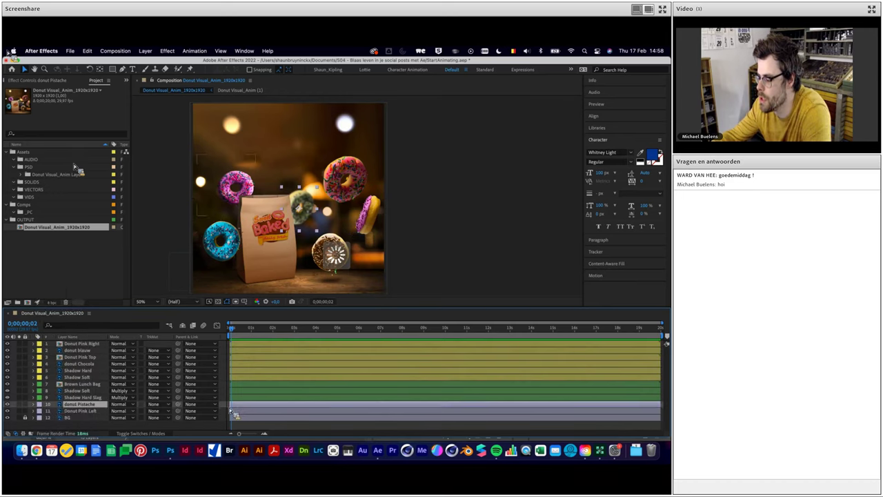
left_click(81, 412, "shift")
left_click(40, 410)
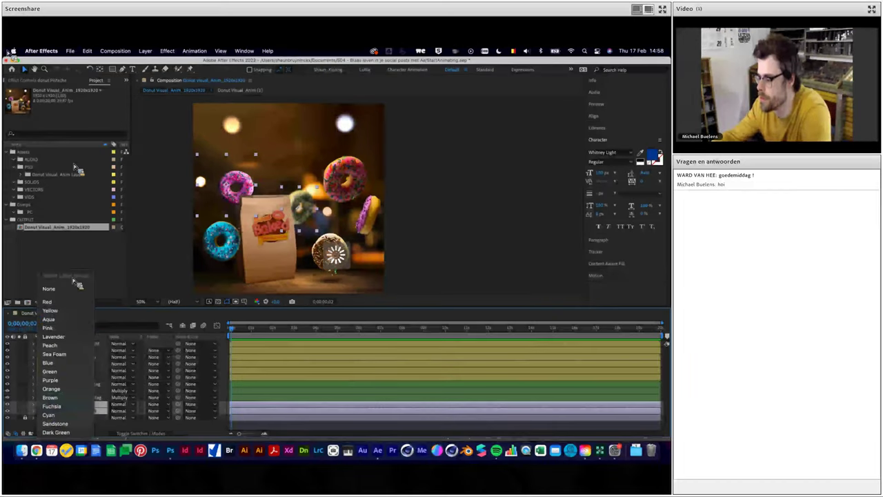
left_click(68, 319)
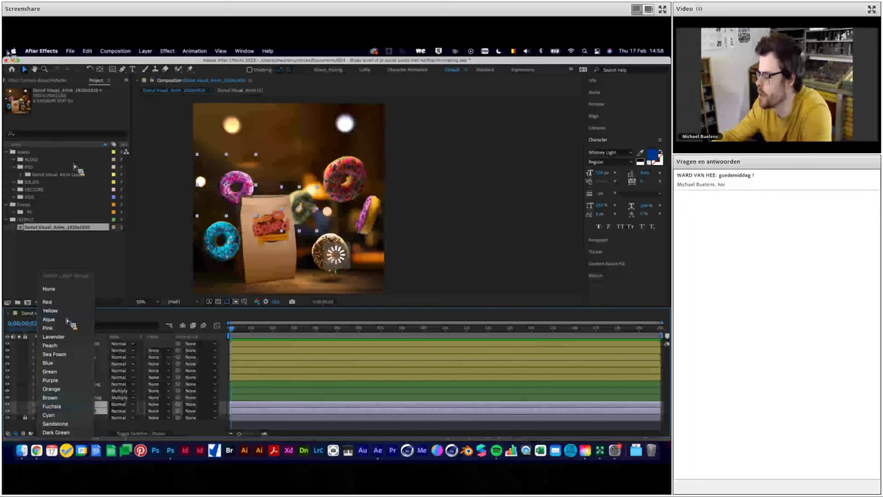
left_click(434, 287)
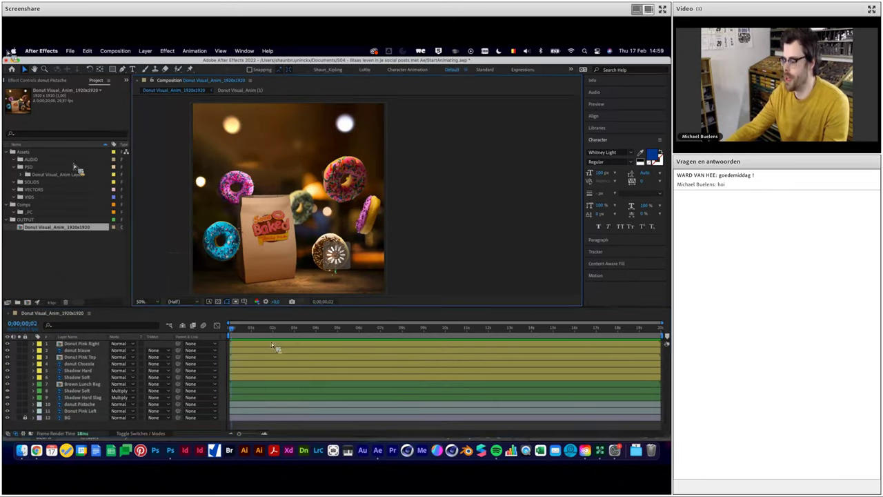
Return the playhead to 0;00;00;00 and select the Donut Pink Right layer
key("Home")
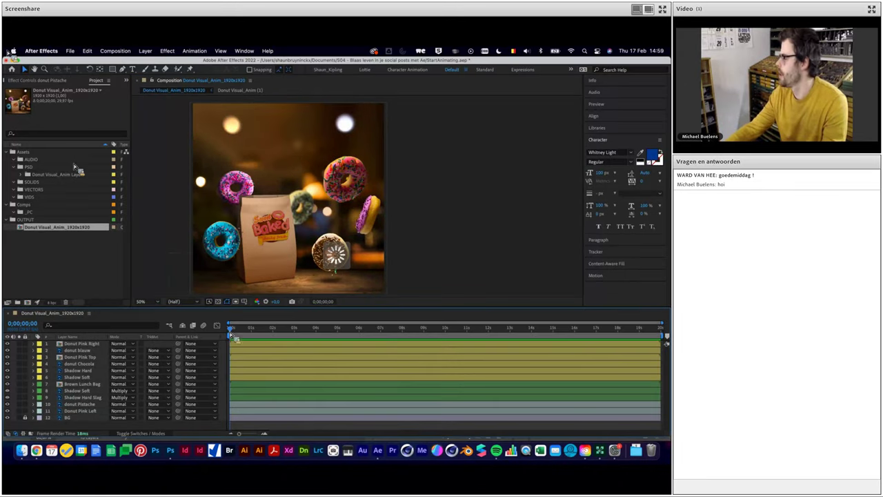
left_click_drag(235, 336, 252, 339)
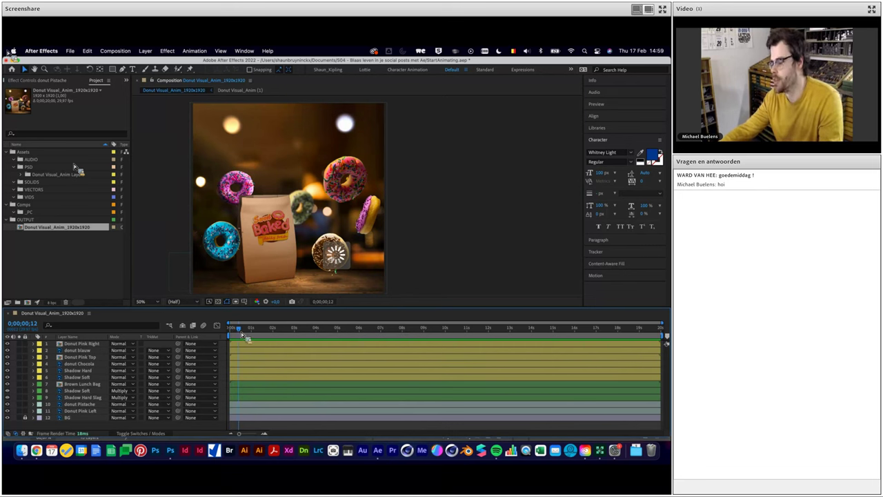
left_click_drag(235, 336, 230, 336)
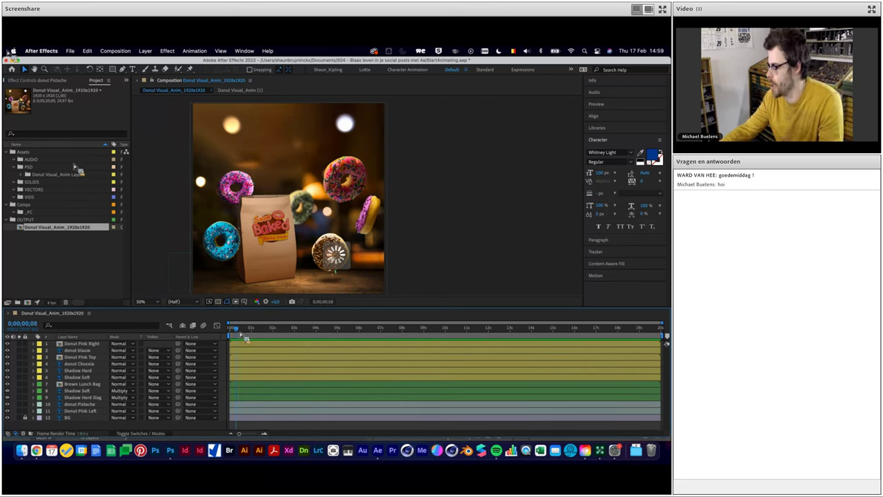
left_click(445, 234)
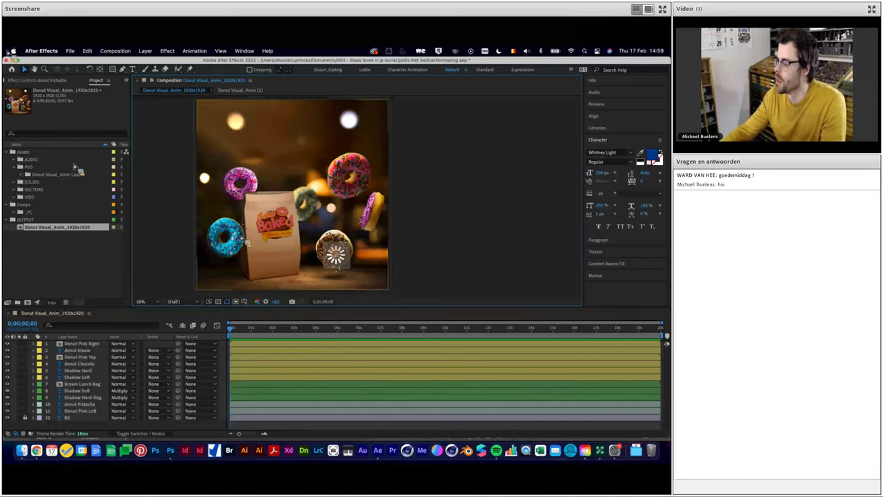
left_click(88, 343)
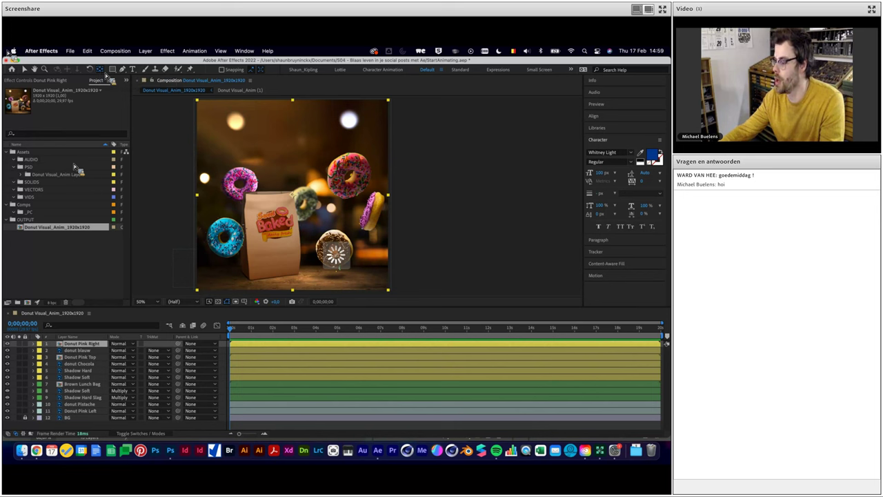
Reveal Donut Pink Right's Rotation (0x+0.0°) with R, test-scrub it, and open its precomp
left_click(307, 207)
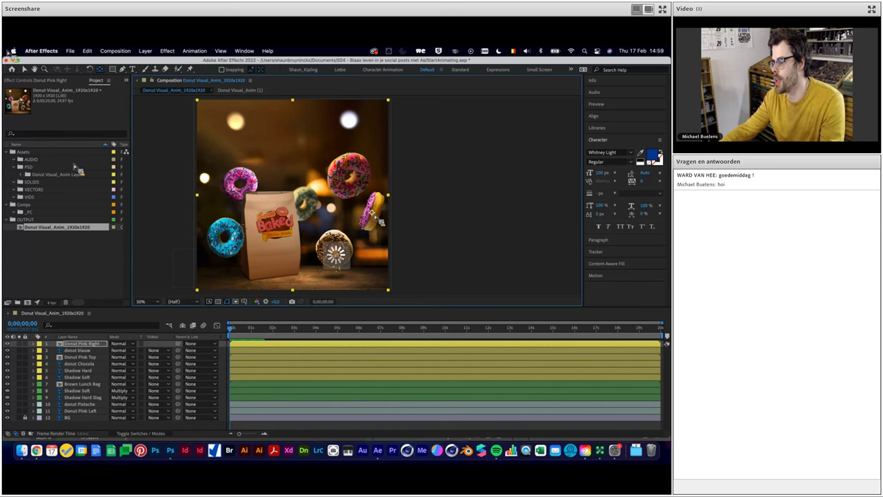
key("v")
left_click(443, 241)
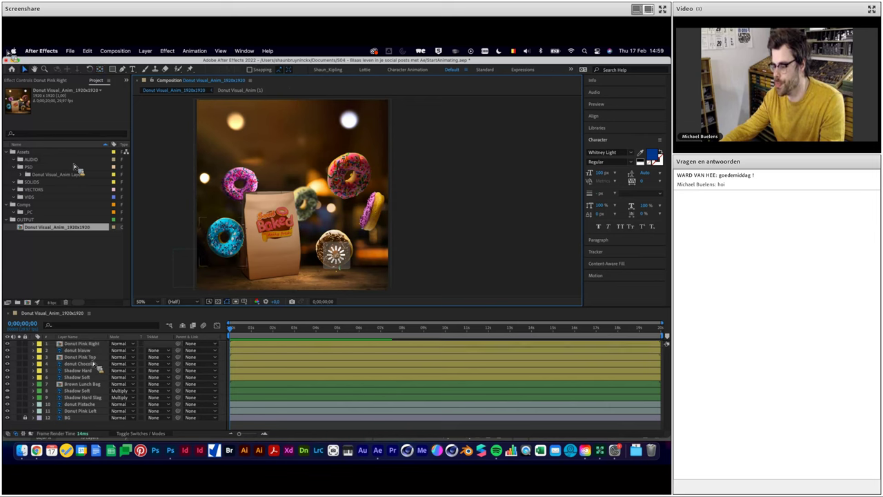
left_click(83, 343)
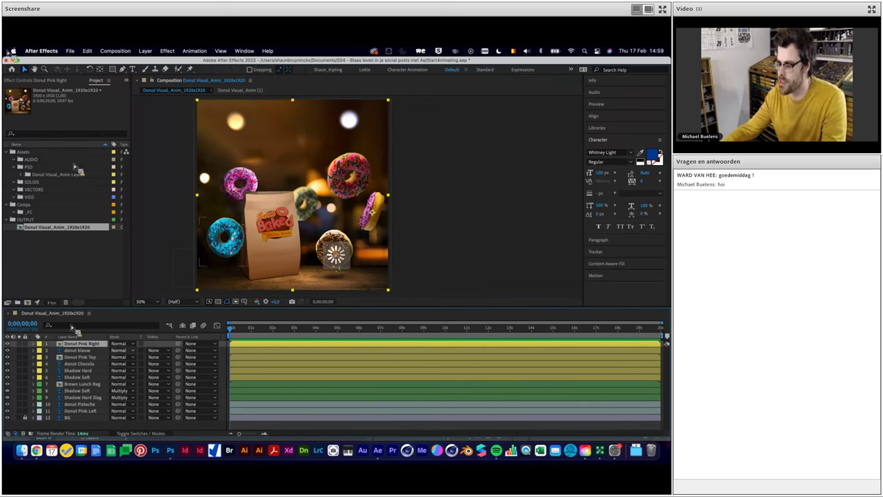
key("r")
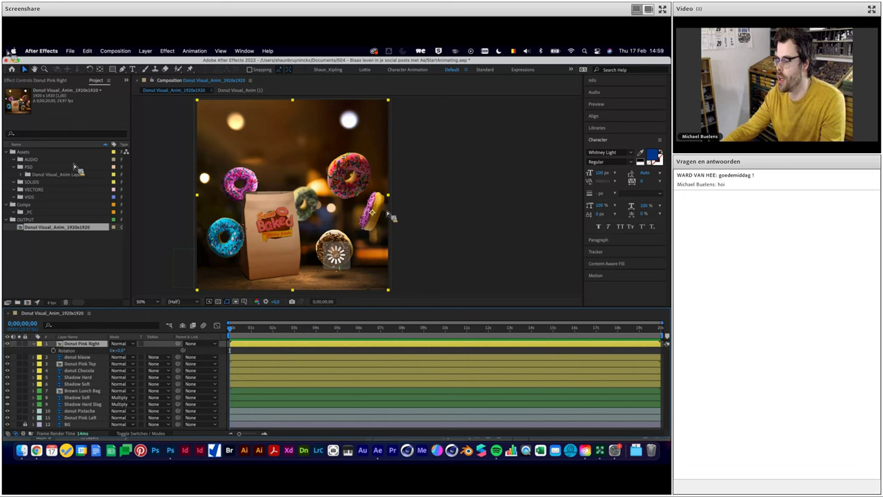
left_click_drag(124, 353, 119, 352)
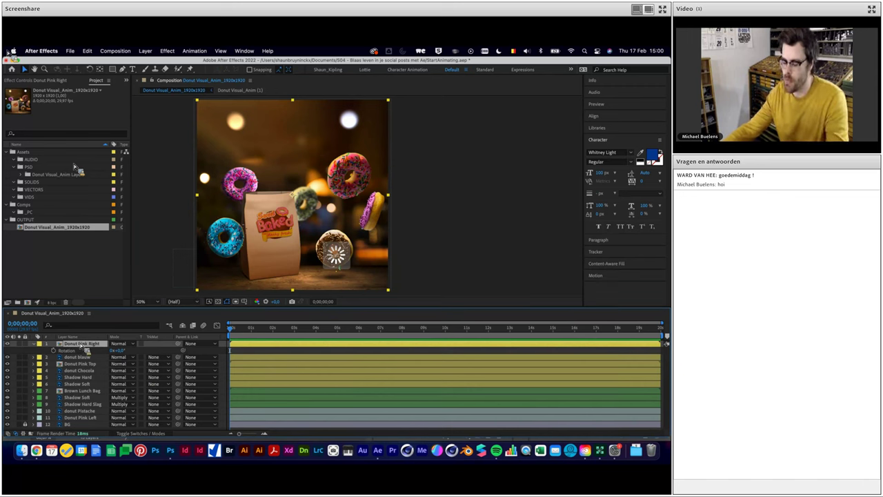
double_click(70, 345)
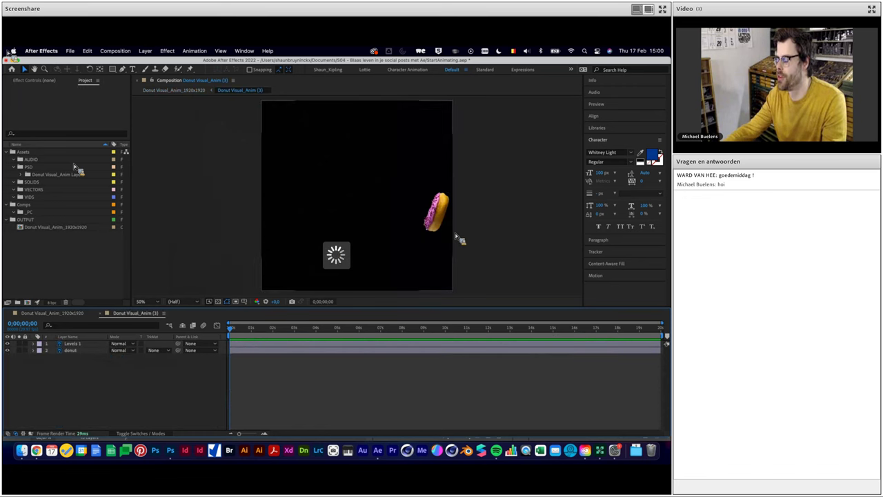
Zoom in on the pink donut and draw a tight region of interest around it
left_click_drag(508, 203, 245, 316)
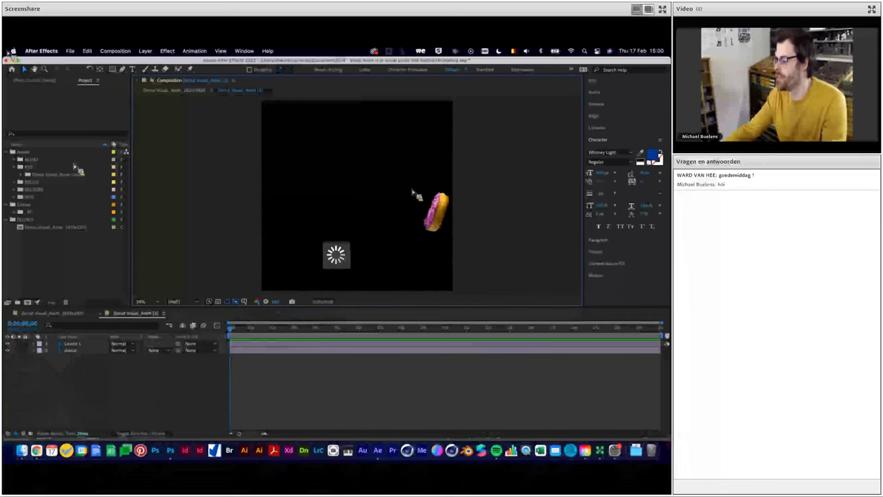
left_click_drag(404, 183, 458, 241)
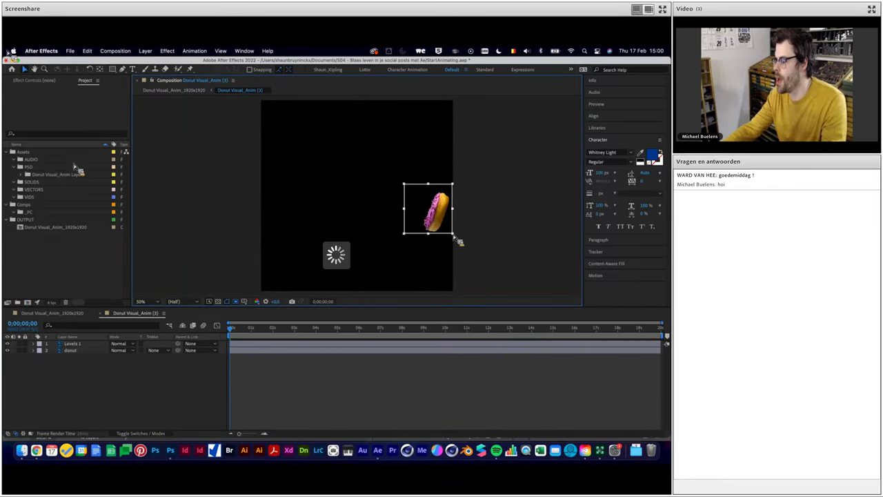
key("period")
left_click_drag(448, 235, 323, 213)
key("v")
left_click(218, 302)
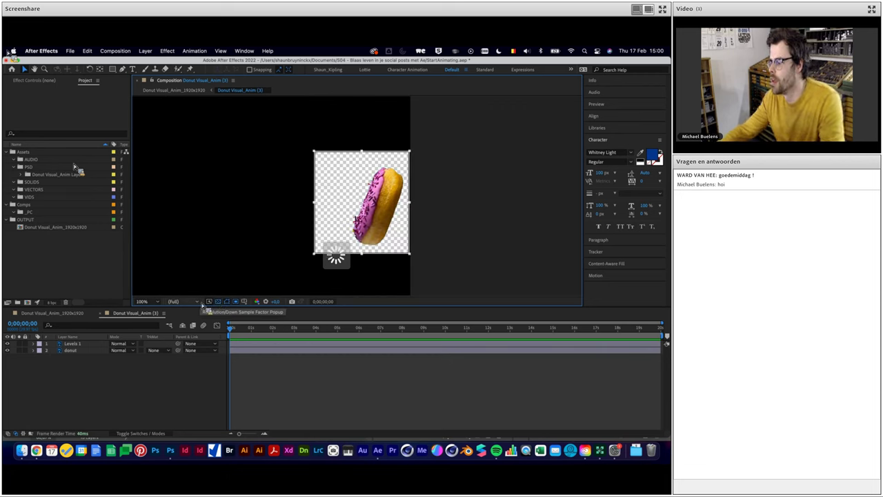
left_click_drag(314, 202, 352, 207)
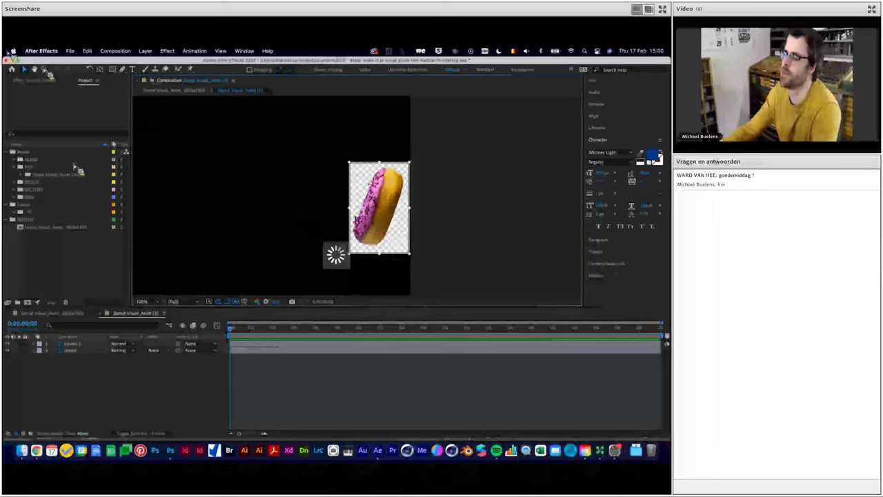
Crop the precomp to the region of interest, zoom out, and select Levels 1
left_click(114, 52)
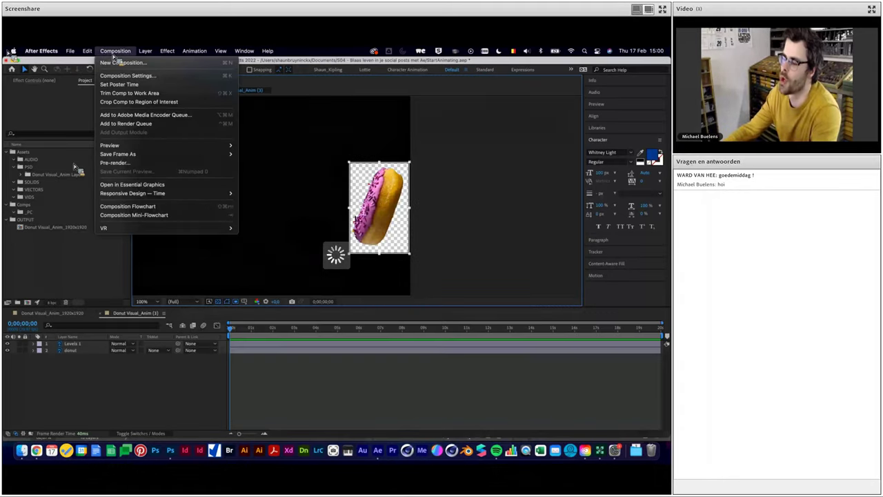
left_click(138, 101)
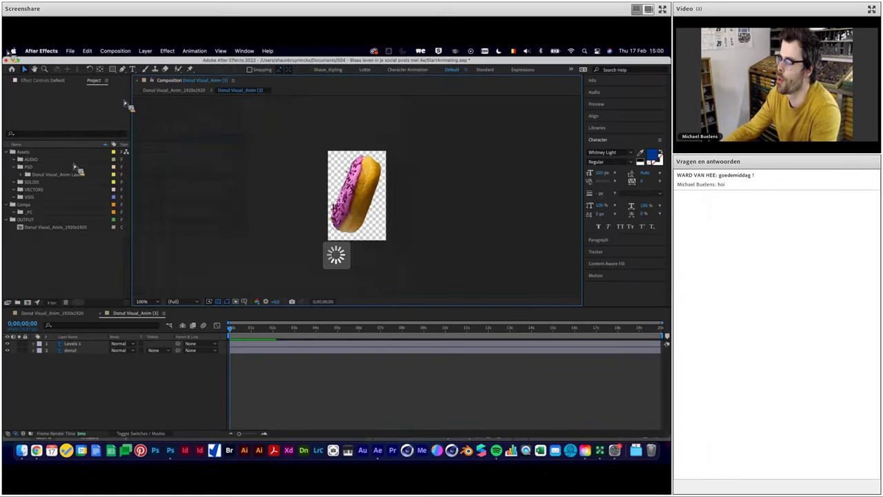
key("comma")
key("comma")
key("comma")
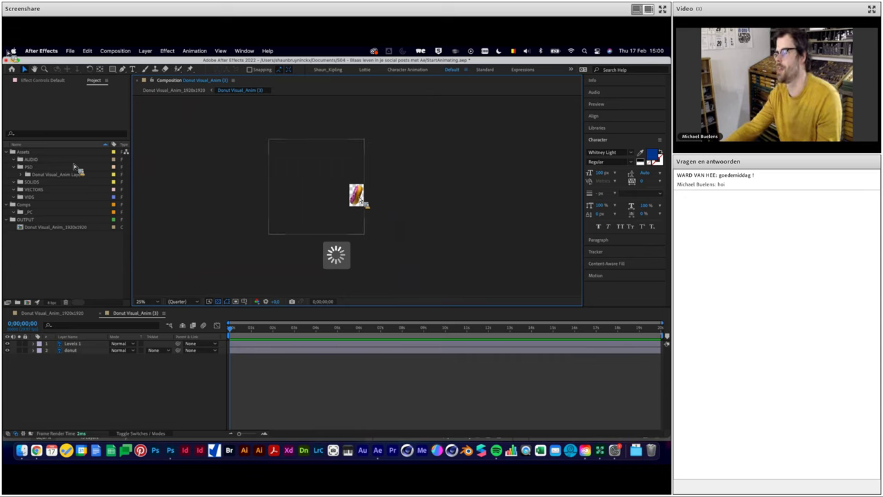
left_click(296, 232)
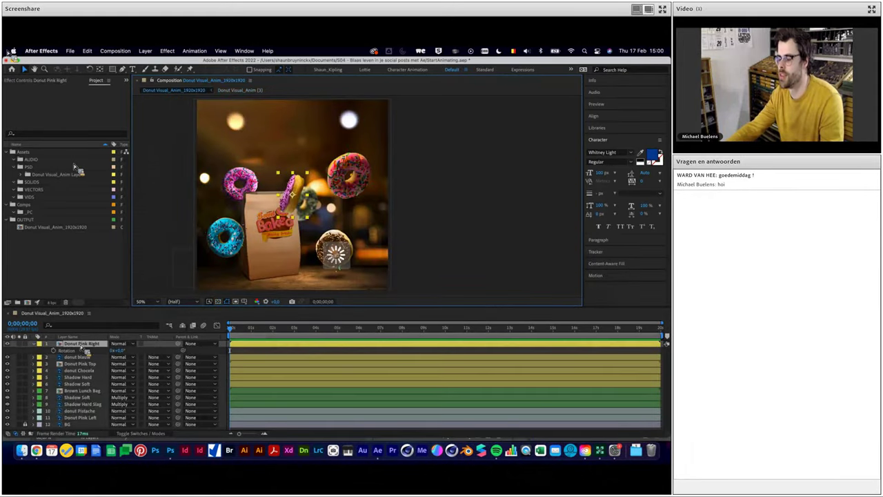
Drag the pink donut back to the right side, then open the Donut Pink Top precomp
left_click_drag(288, 209, 379, 228)
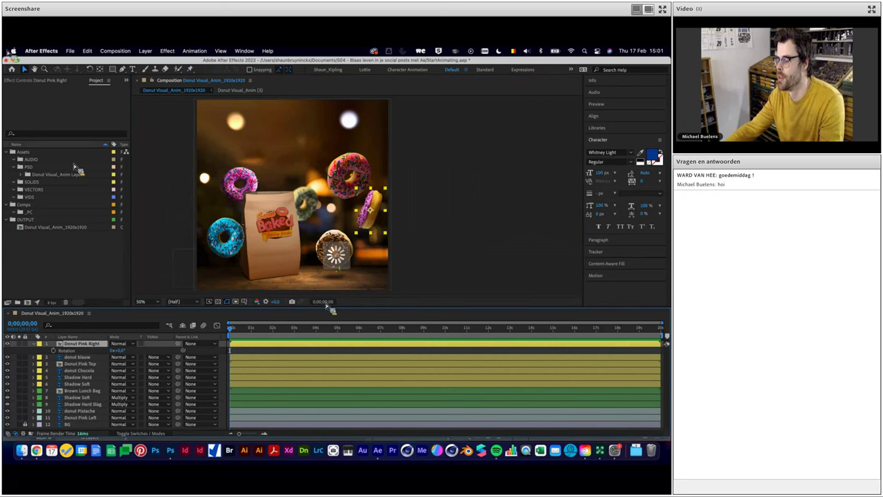
left_click(481, 246)
left_click(80, 364)
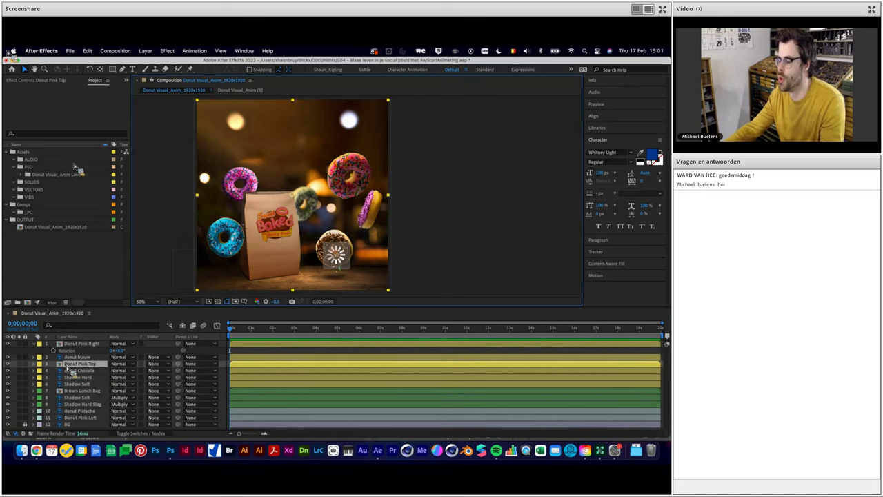
double_click(68, 366)
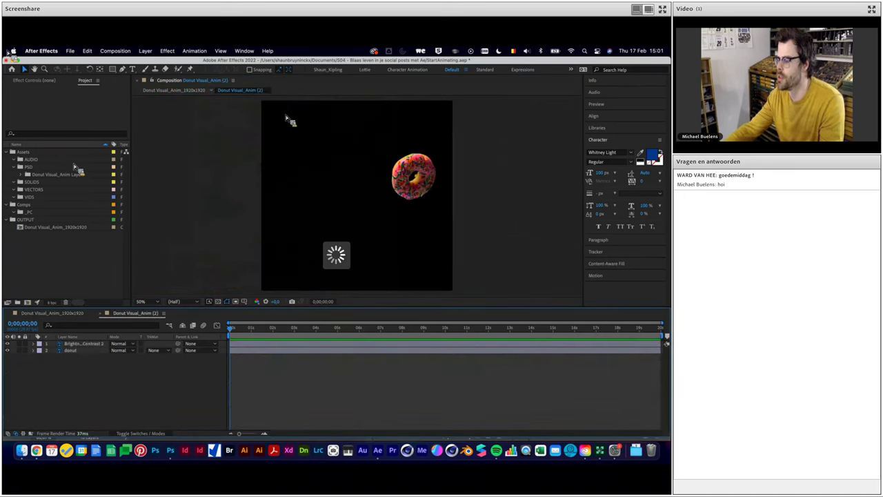
Show the transparency grid and draw a tight region of interest around the sprinkled pink donut
left_click(218, 303)
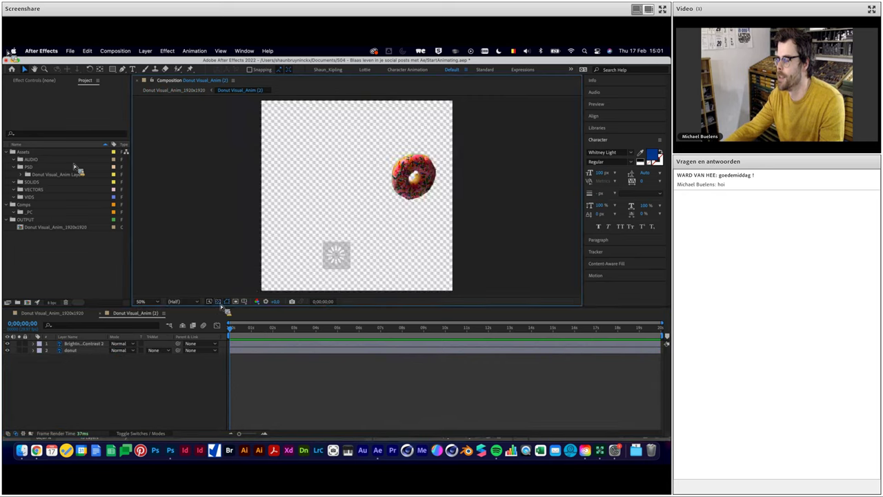
scroll(442, 178, "up", 2)
scroll(445, 178, "right", 3)
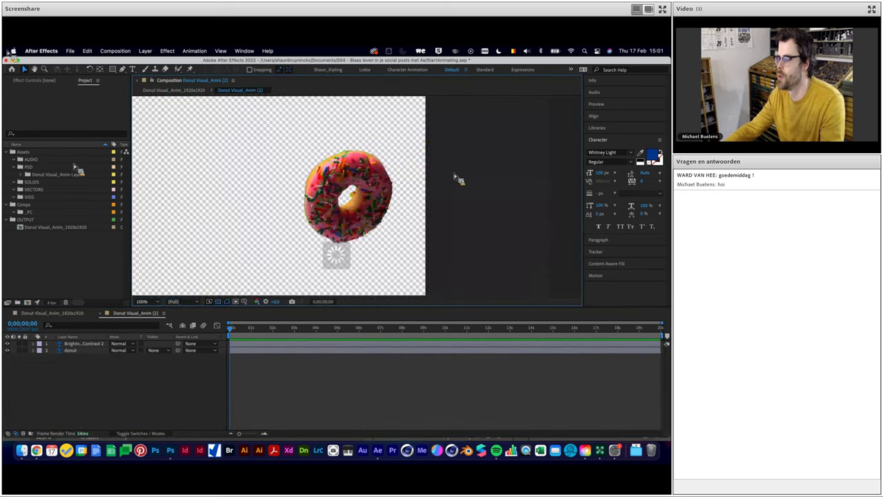
left_click(236, 301)
left_click_drag(281, 137, 396, 247)
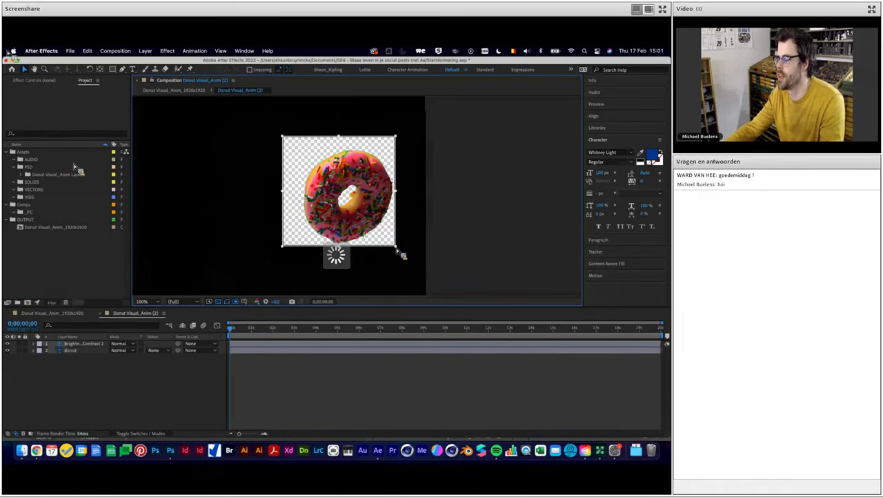
left_click_drag(282, 136, 303, 147)
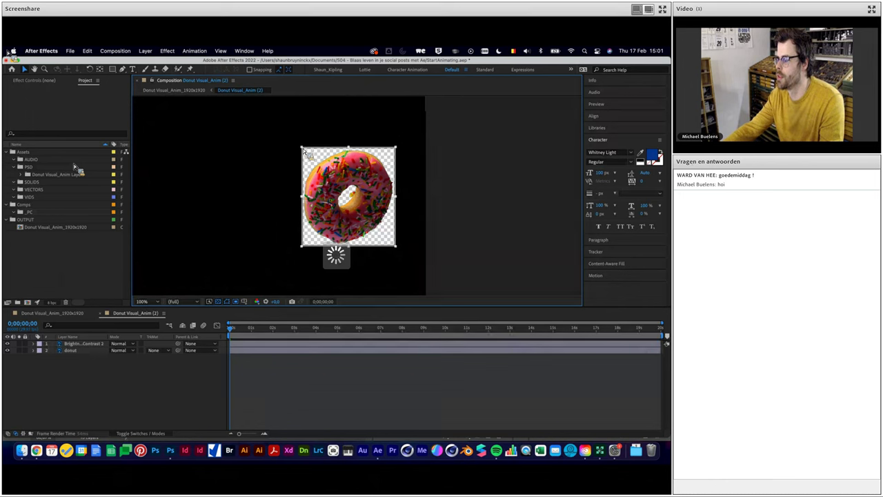
Crop the comp to the region of interest and close the precomp tab
left_click(116, 50)
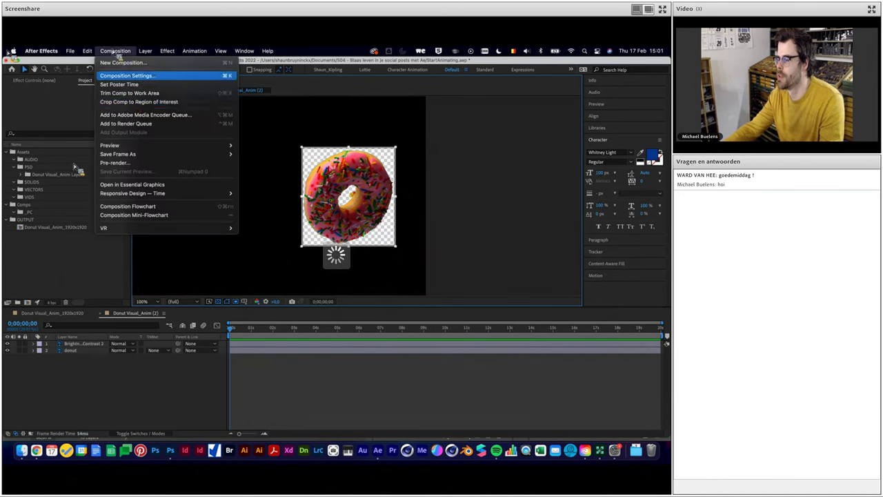
left_click(135, 102)
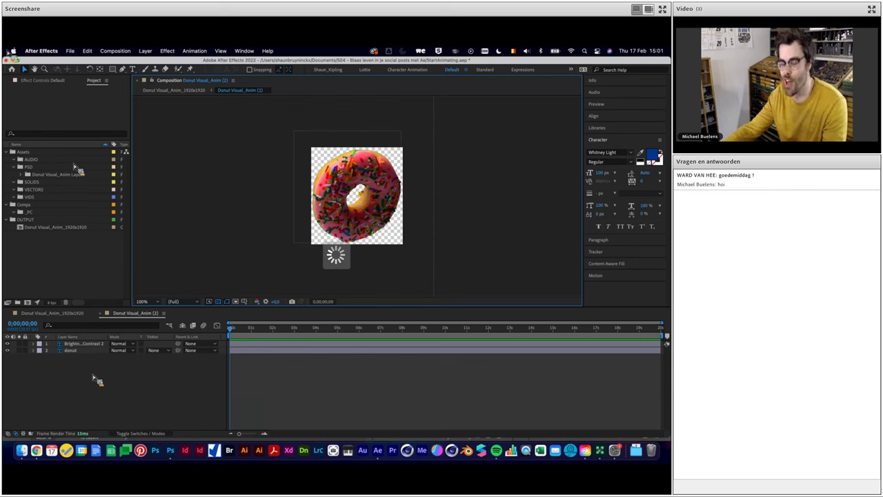
left_click(107, 313)
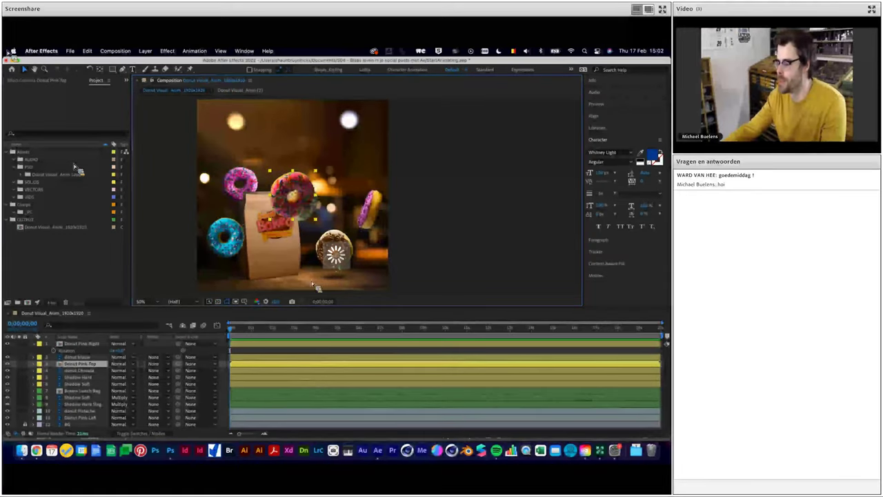
Move the pink top donut to the upper right and click through the donut, shadow and bag layers
left_click_drag(303, 212, 365, 186)
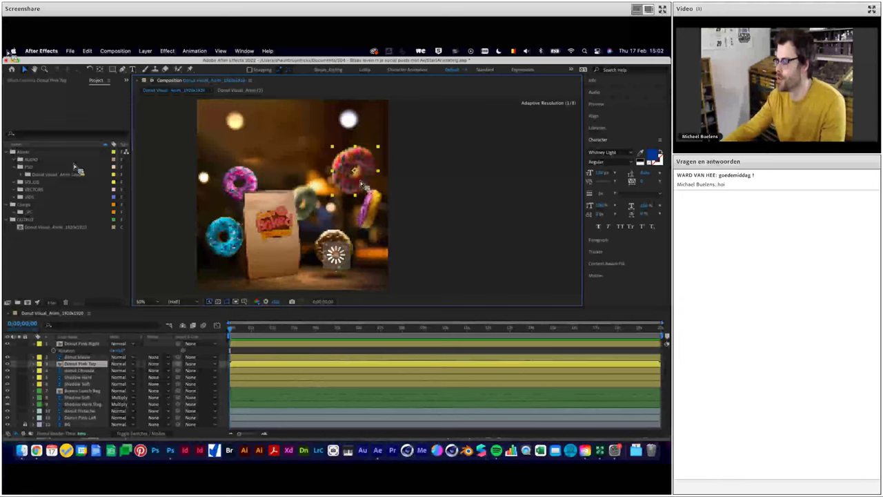
left_click(83, 370)
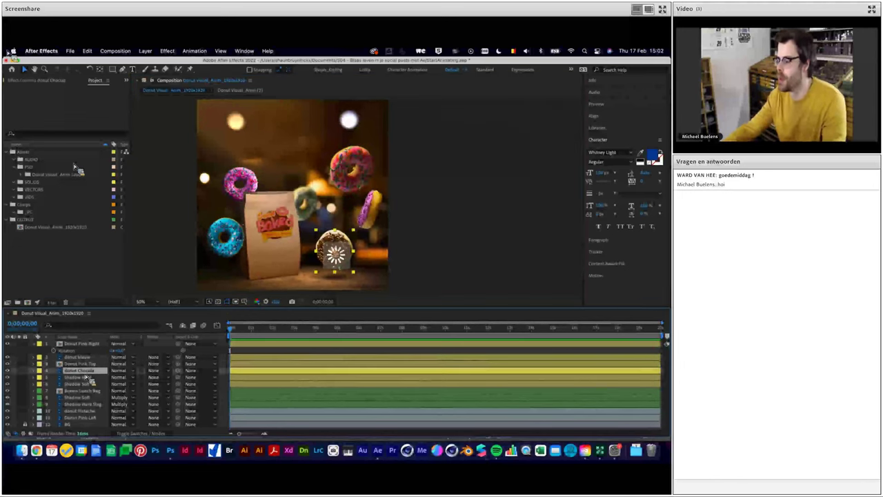
left_click(81, 377)
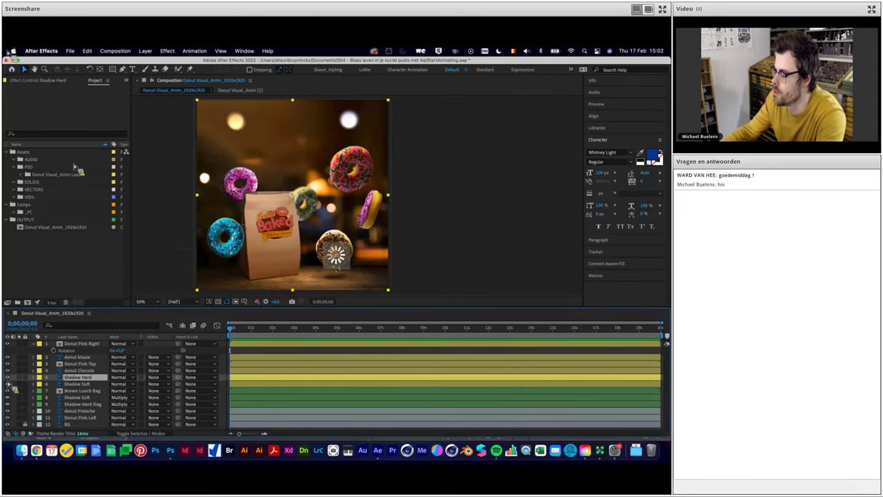
left_click(82, 383)
left_click(82, 377)
left_click(81, 384)
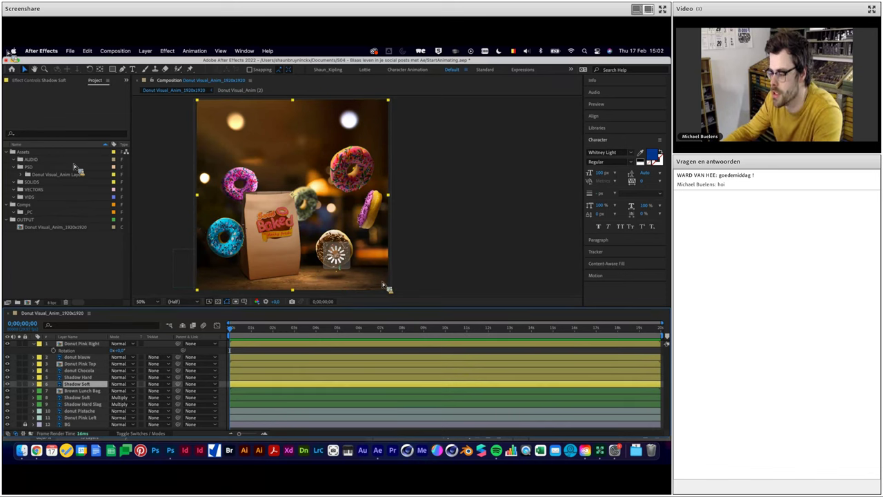
left_click(86, 378)
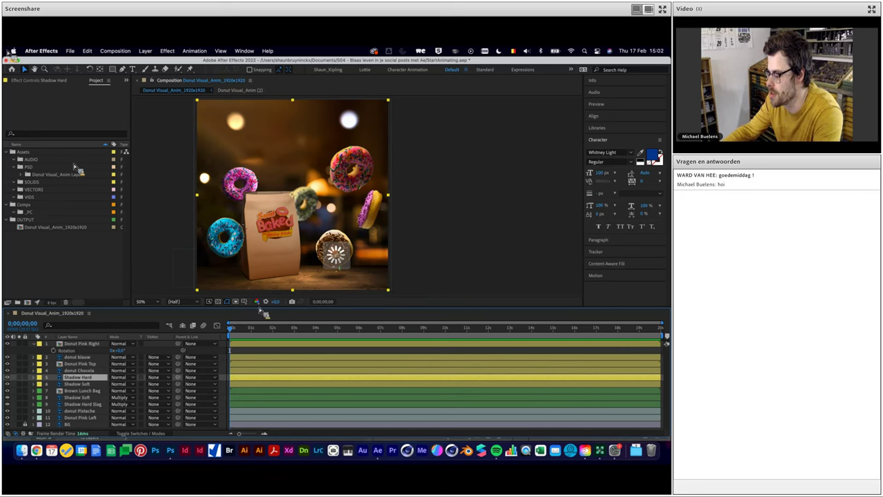
left_click(77, 384)
left_click(82, 390)
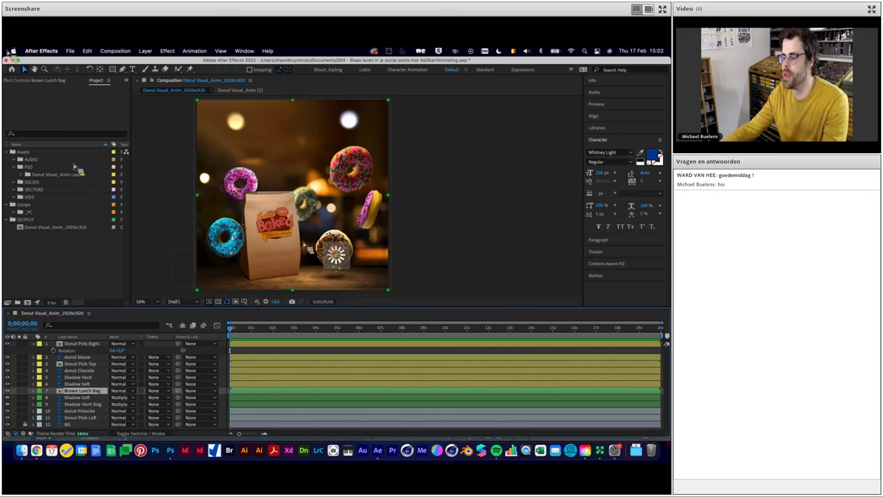
left_click(103, 398)
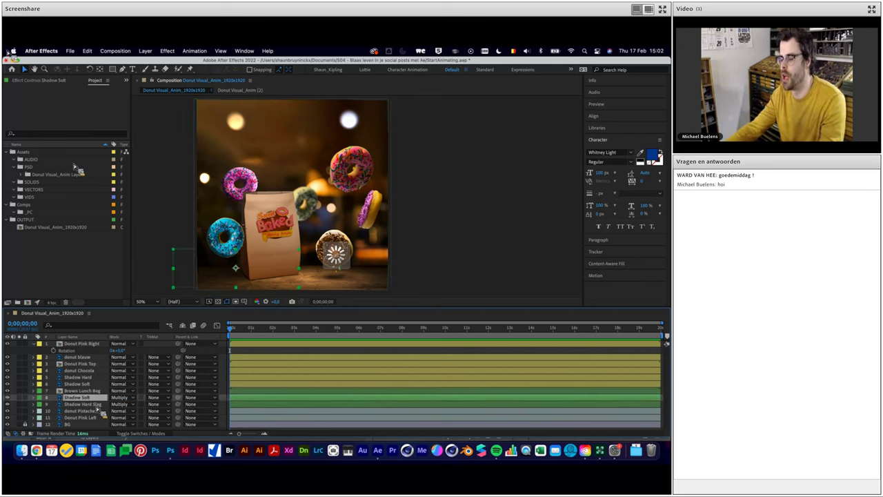
left_click(95, 404)
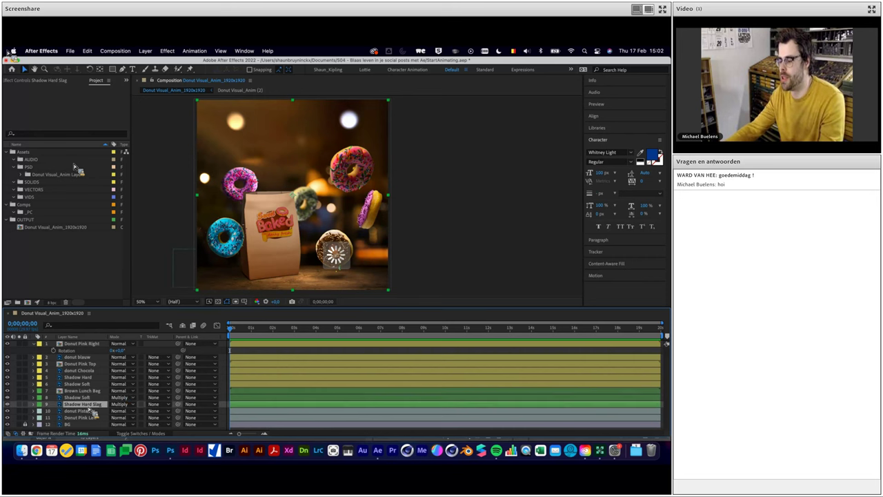
key("super+Up")
key("super+Up")
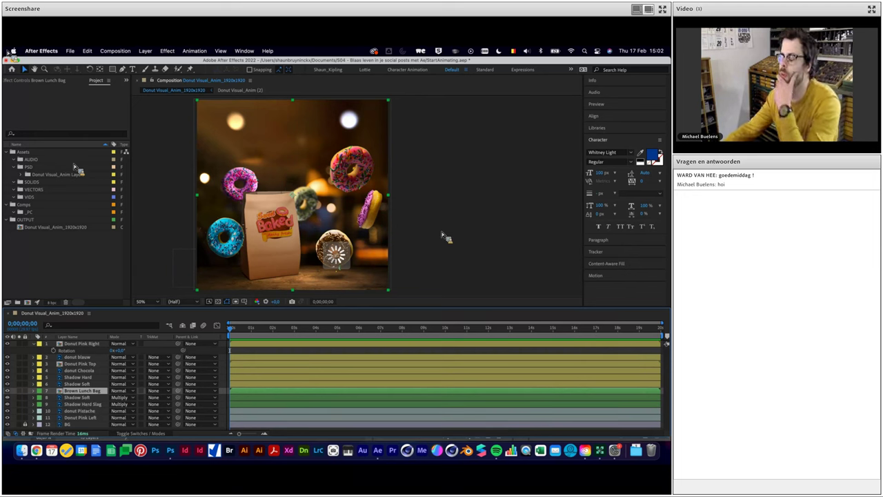
Select donut Chocola, zoom the view to 100% on it, and select Shadow Hard and Shadow Soft
left_click(338, 259)
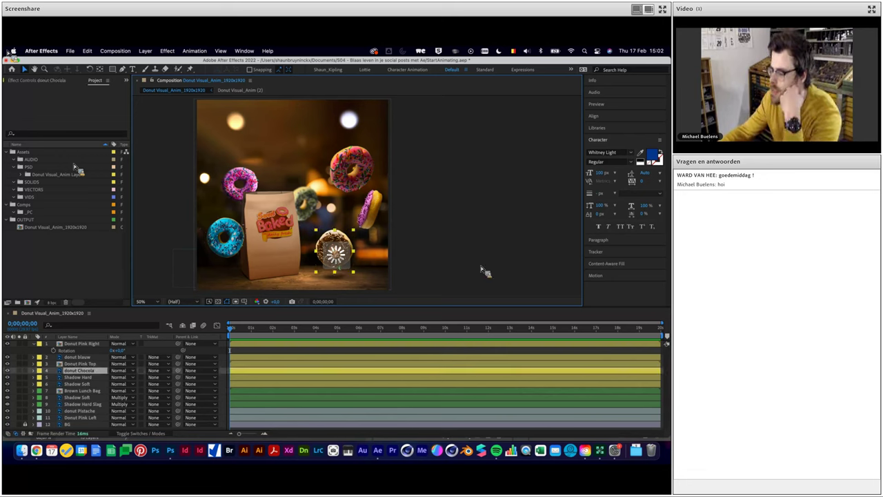
key("slash")
scroll(331, 234, "down", 5)
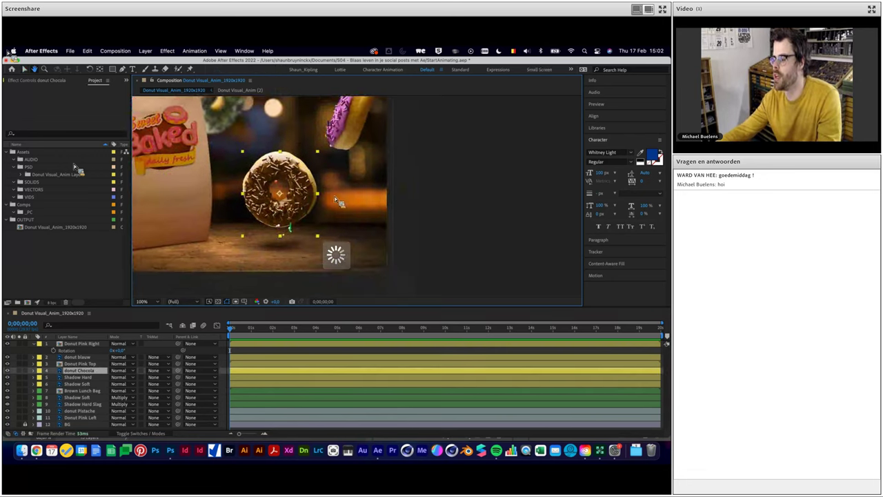
left_click(80, 377)
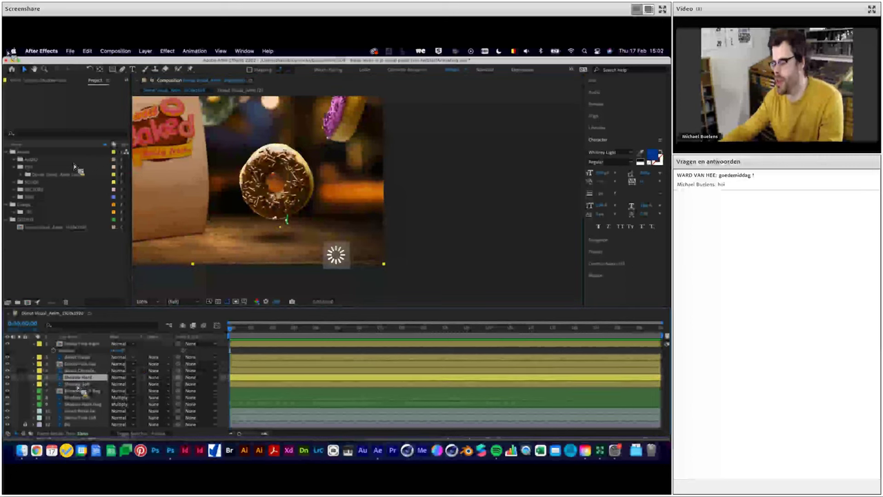
left_click(80, 384, "shift")
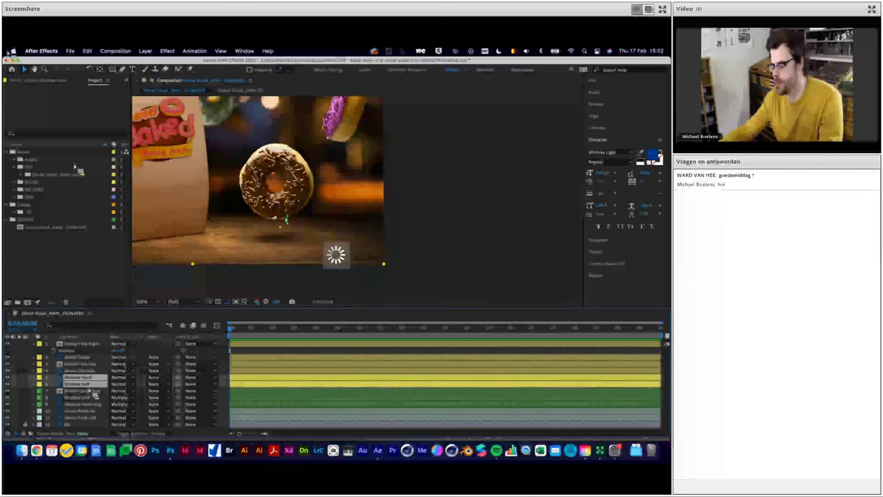
Reveal Shadow Hard and Shadow Soft's Opacity with T, leaving both at 100% after a test scrub
left_click_drag(96, 394, 101, 390)
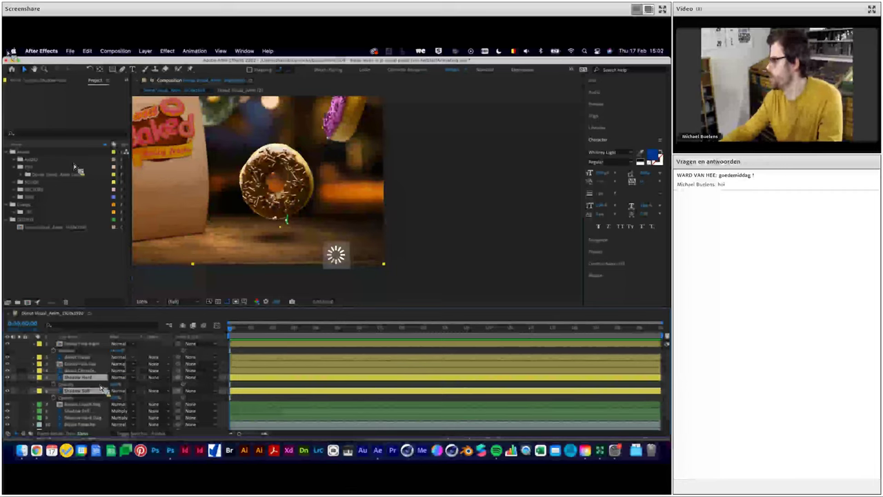
left_click(410, 256)
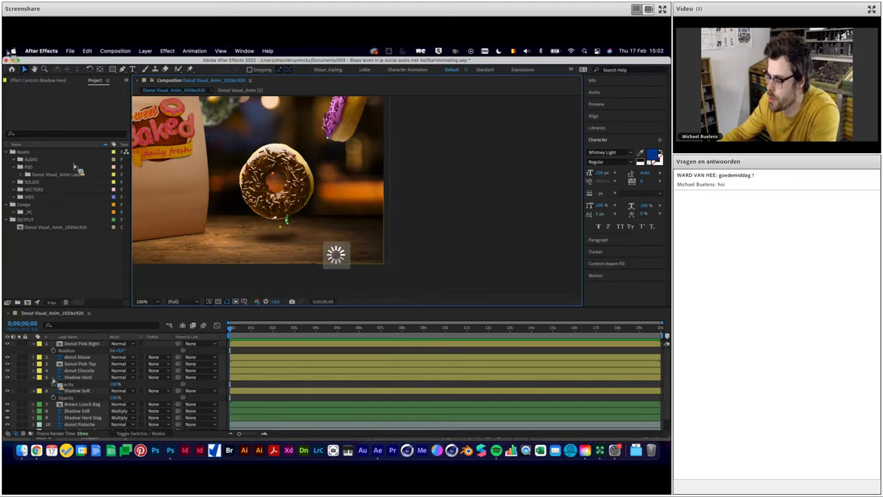
left_click(78, 377)
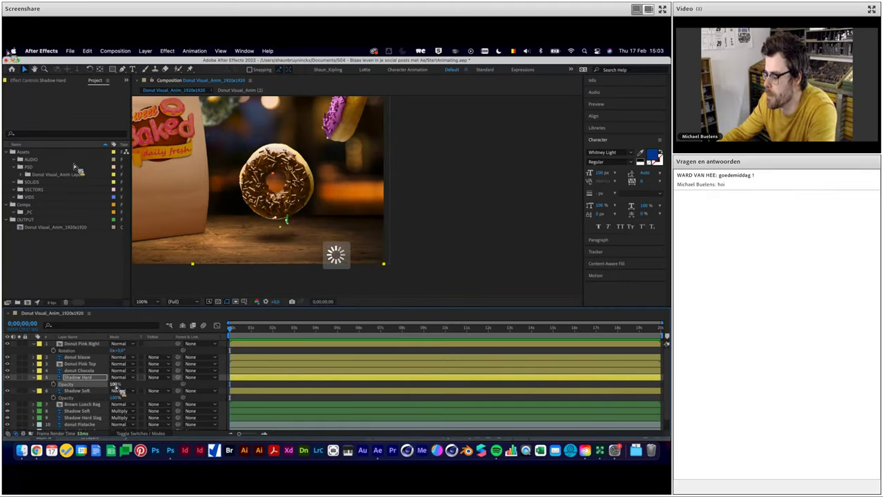
left_click_drag(116, 385, 101, 387)
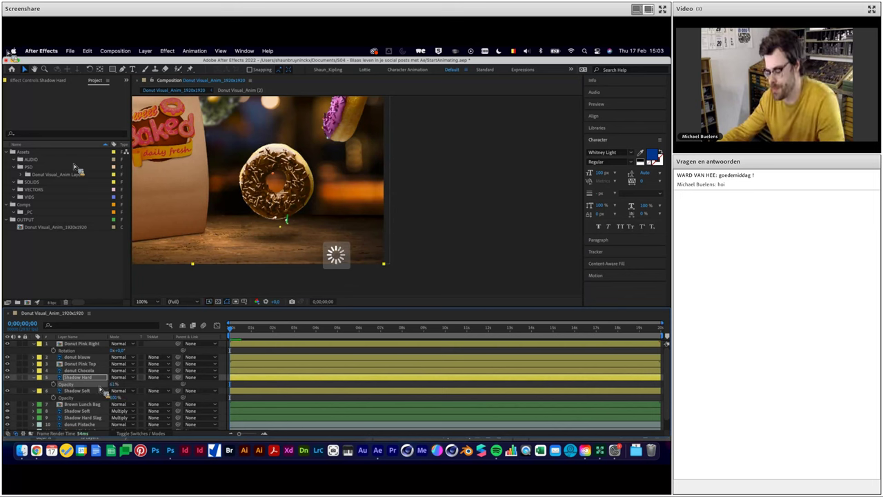
left_click(77, 390)
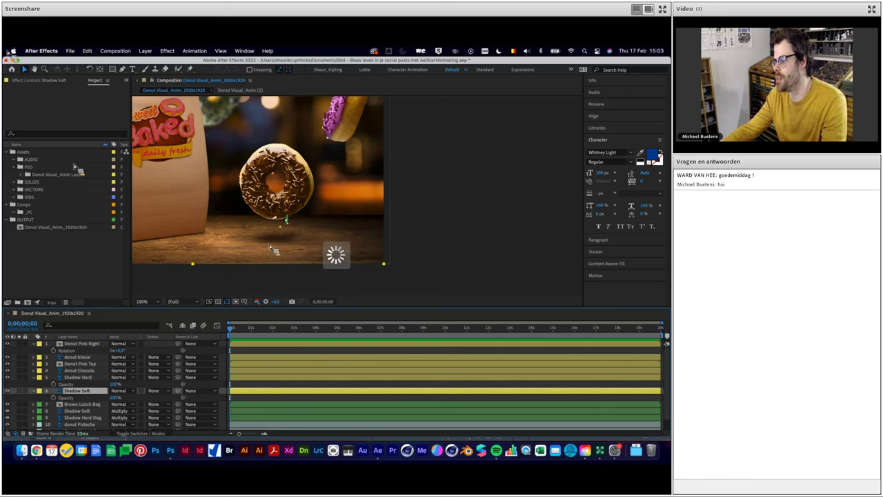
left_click(77, 378)
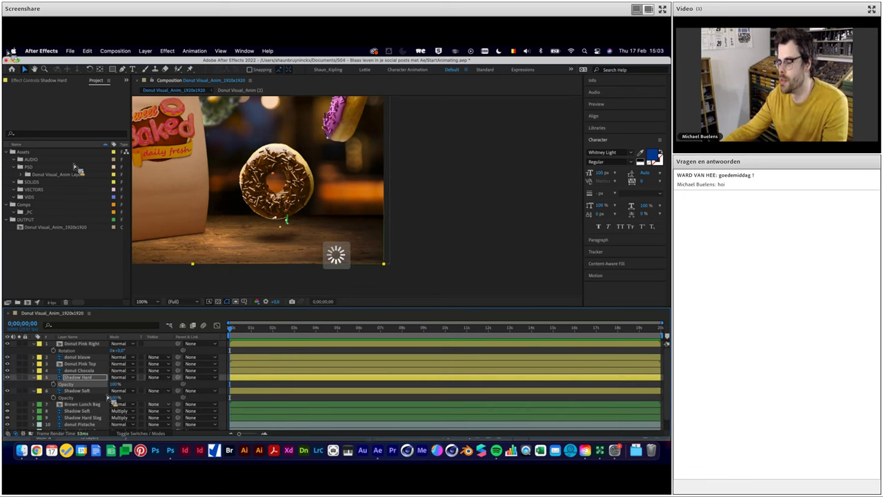
left_click(77, 390)
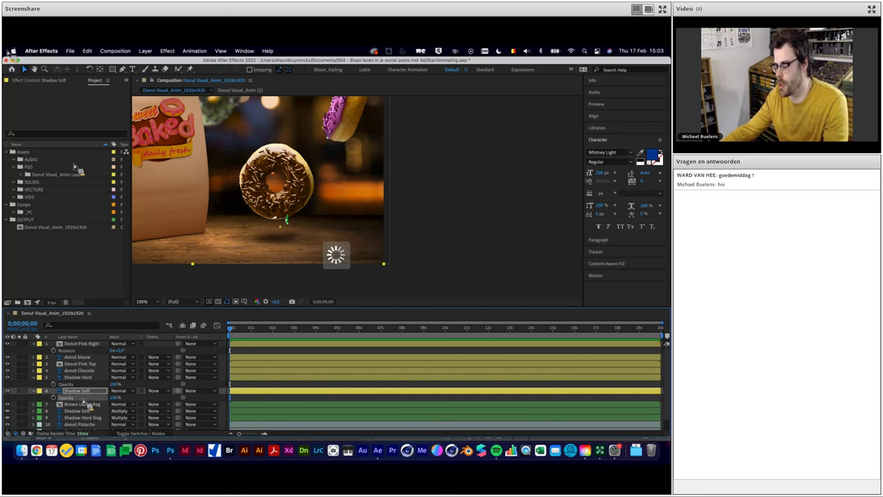
key("t")
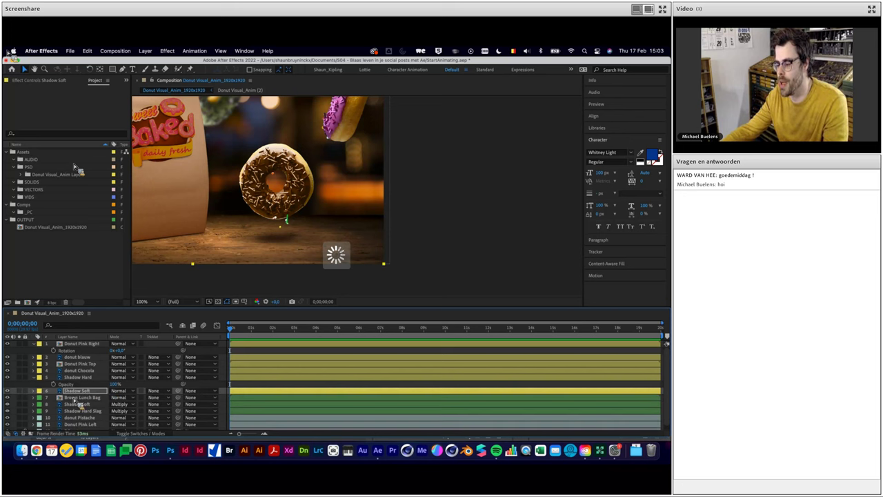
key("t")
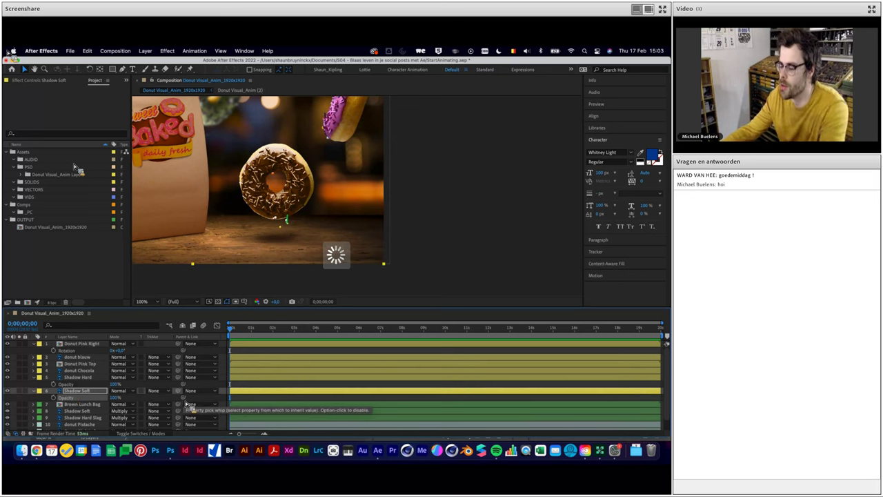
Pick-whip Shadow Soft's Opacity to Shadow Hard's, test by scrubbing Shadow Hard, then collapse both rows
left_click_drag(185, 399, 88, 397)
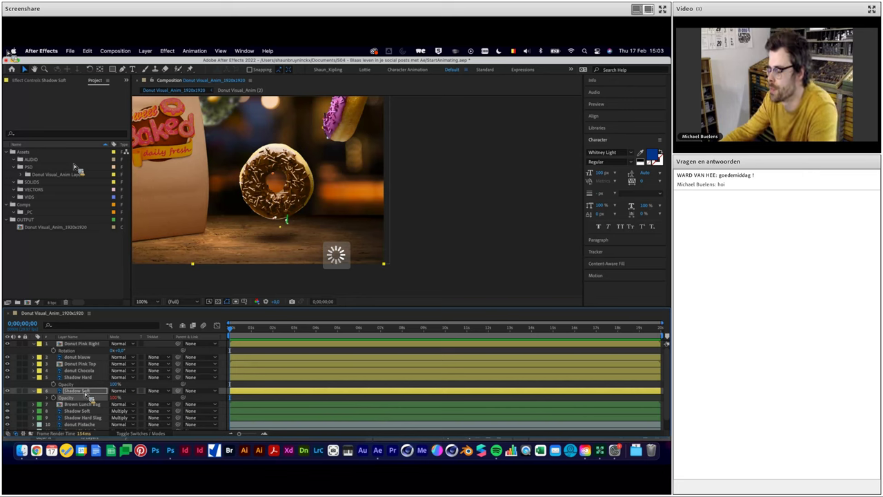
key("ctrl+Up")
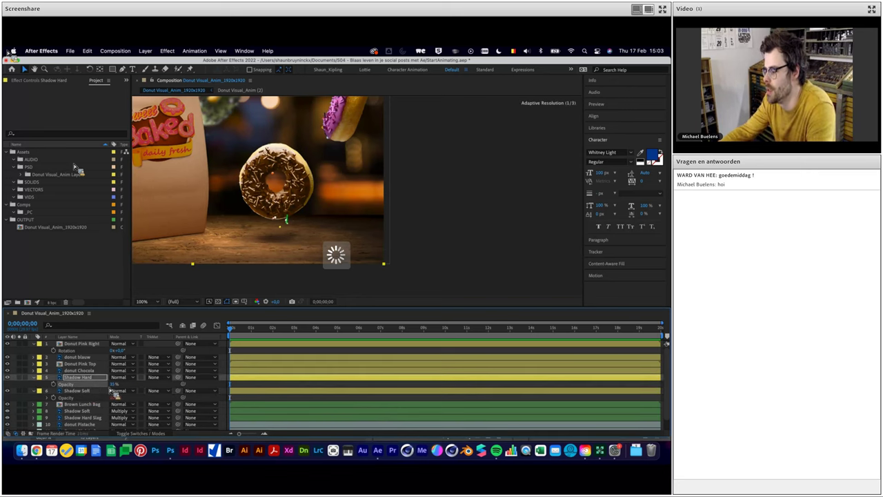
left_click_drag(117, 390, 104, 391)
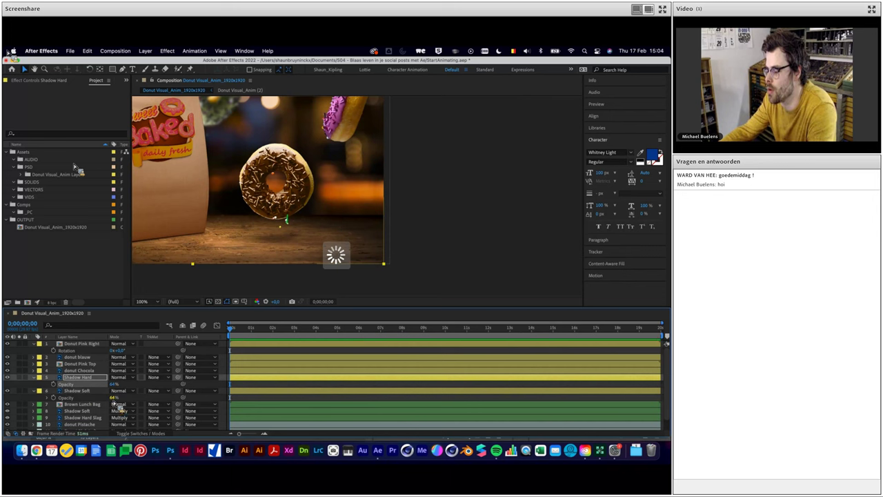
mouse_move(123, 391)
left_mouse_down()
mouse_move(142, 391)
mouse_move(128, 391)
left_mouse_up()
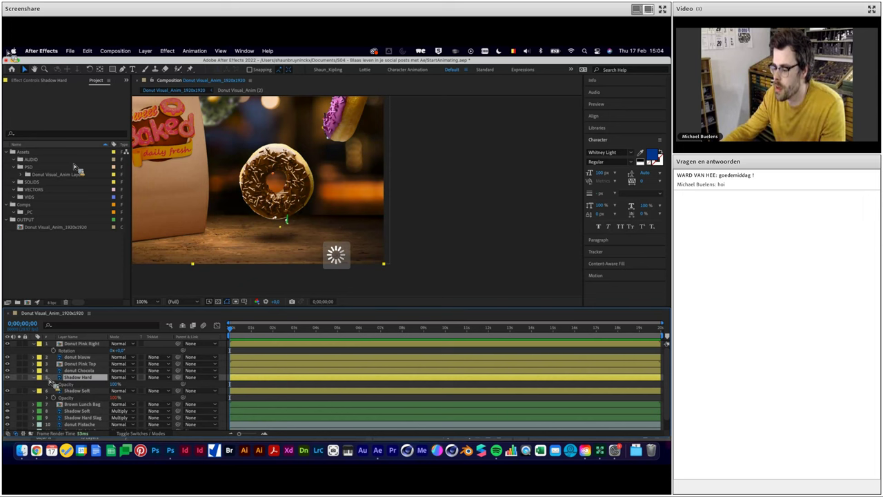
left_click(54, 378)
left_click(40, 389)
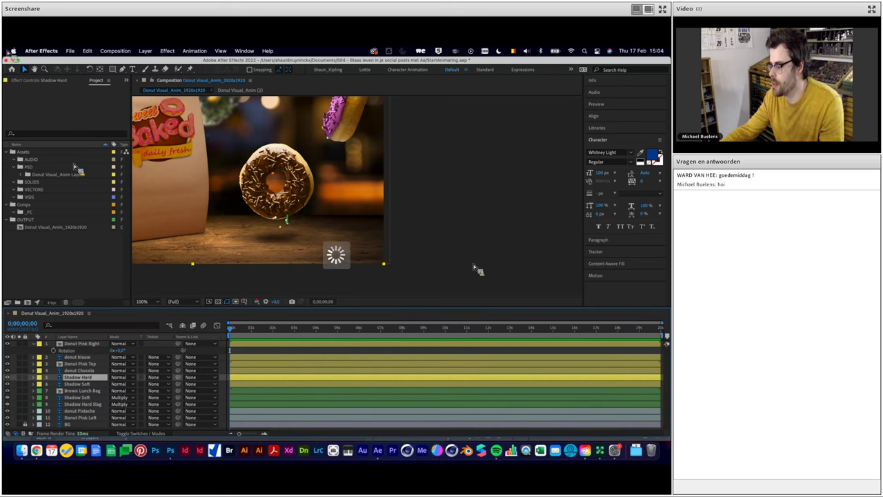
Review all modified layer properties with U, then collapse them, deselect, and stop playback
scroll(404, 251, "down", 2)
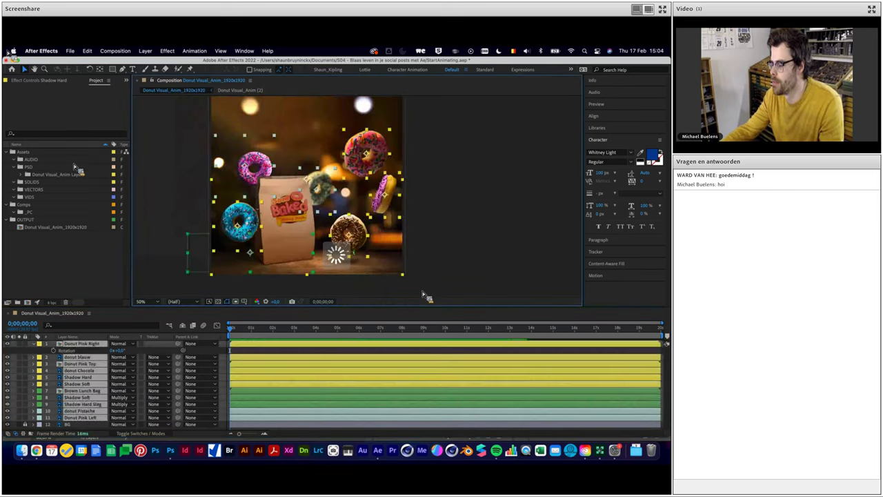
key("r")
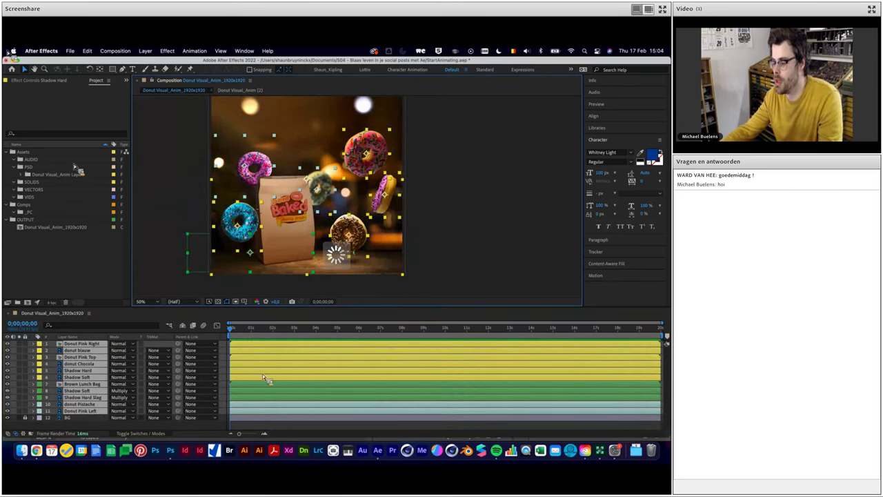
key("u")
key("u")
scroll(281, 383, "down", 2)
scroll(129, 394, "down", 2)
scroll(128, 394, "down", 2)
scroll(126, 394, "down", 2)
scroll(126, 393, "down", 2)
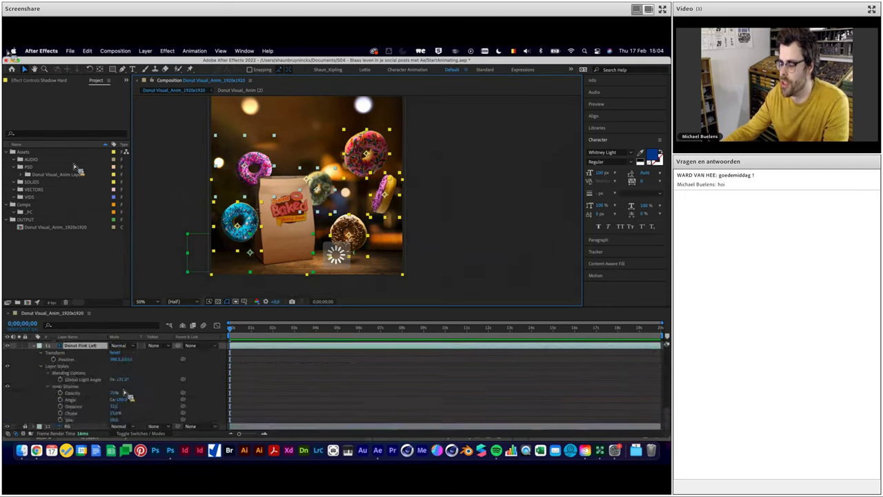
key("u")
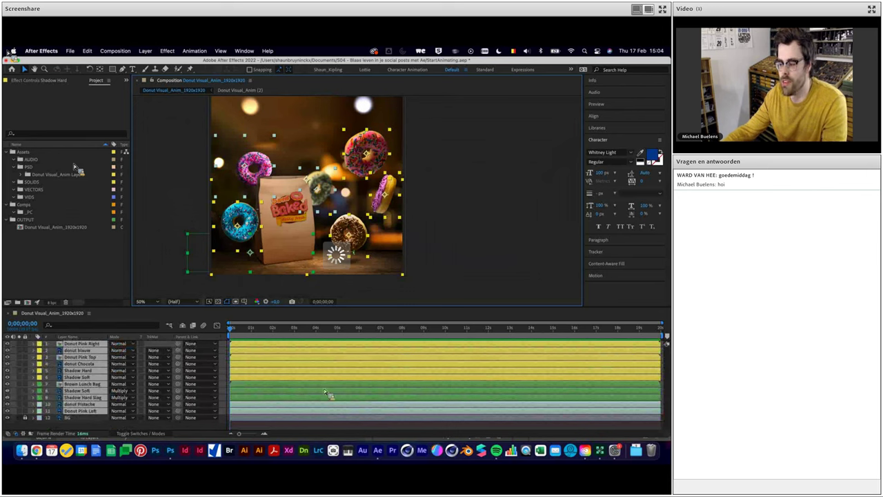
left_click(447, 240)
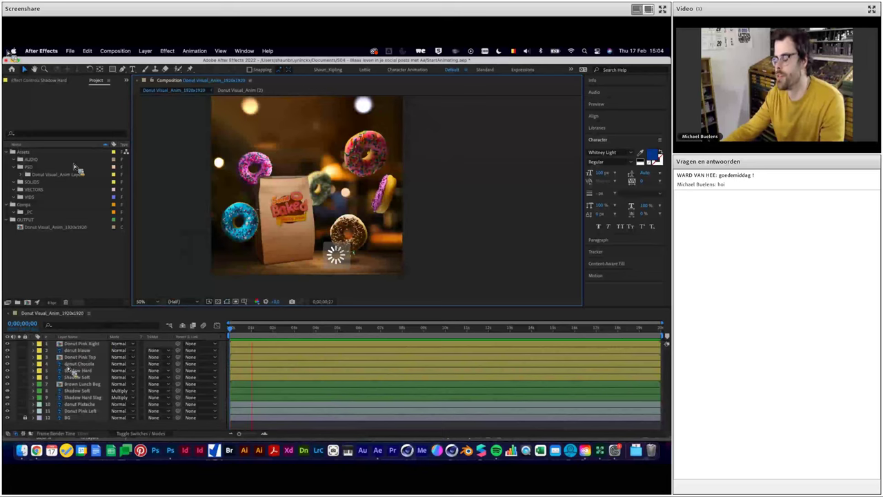
key("space")
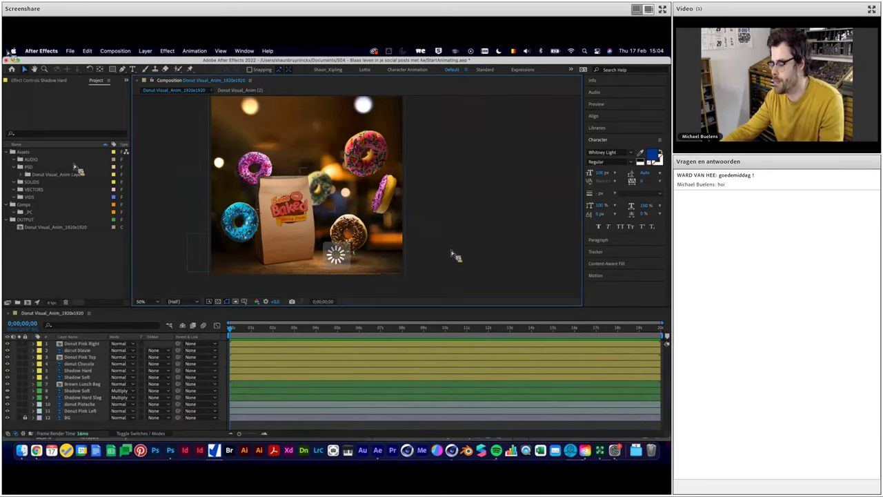
Step down through the shadow and bag layers to select the donut Pistache layer
left_click(76, 378)
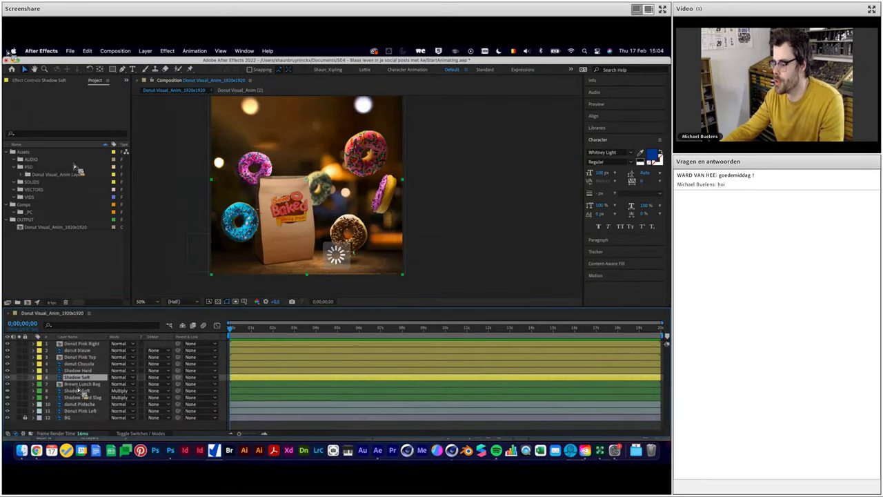
left_click(79, 384)
left_click(79, 390)
left_click(80, 398)
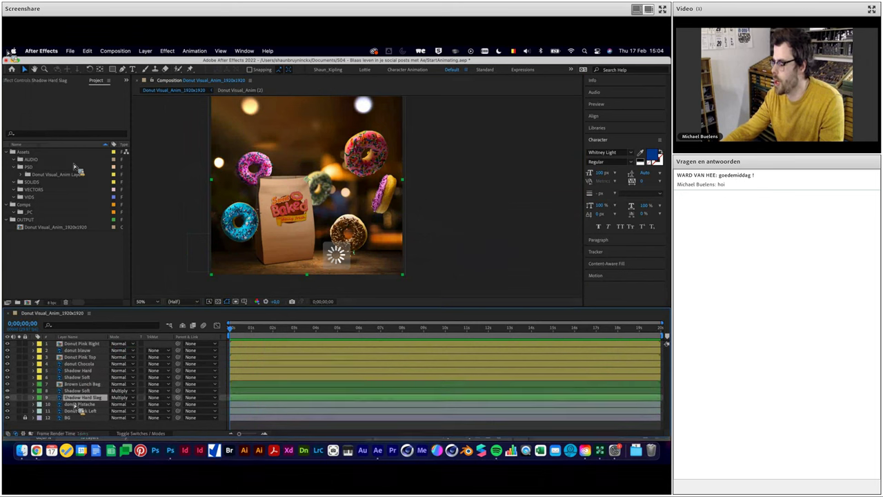
left_click(80, 404)
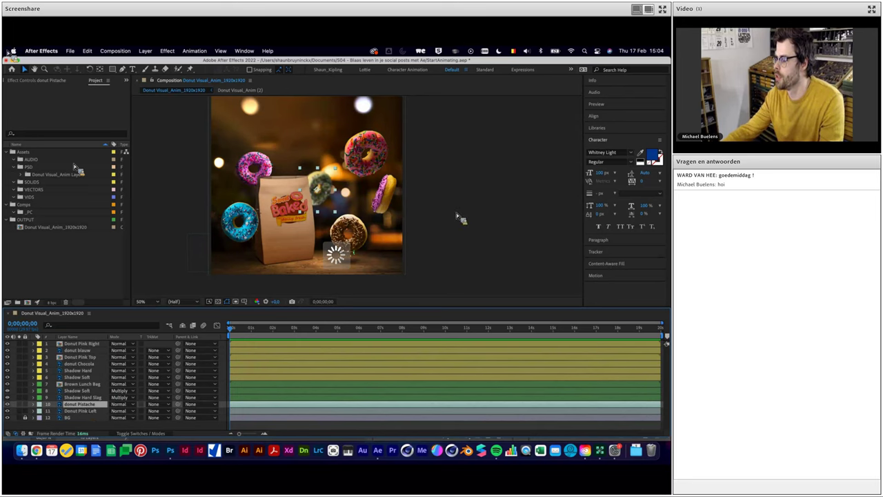
scroll(305, 203, "up", 2)
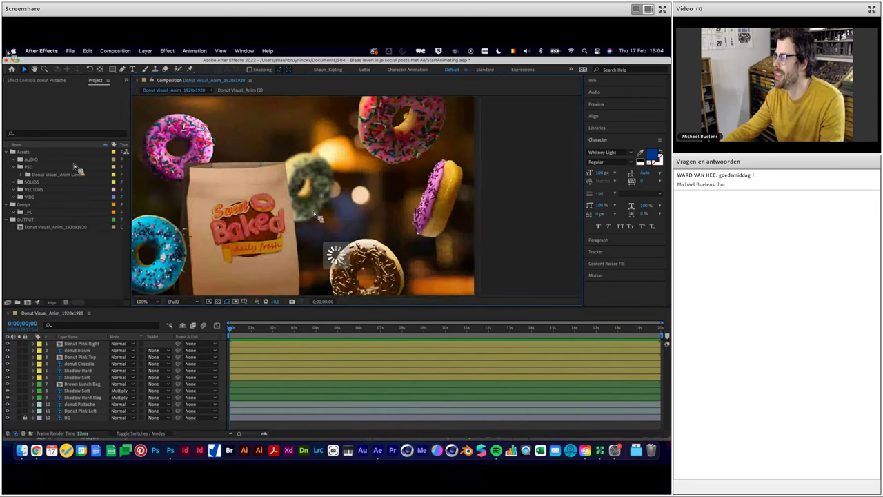
left_click(82, 405)
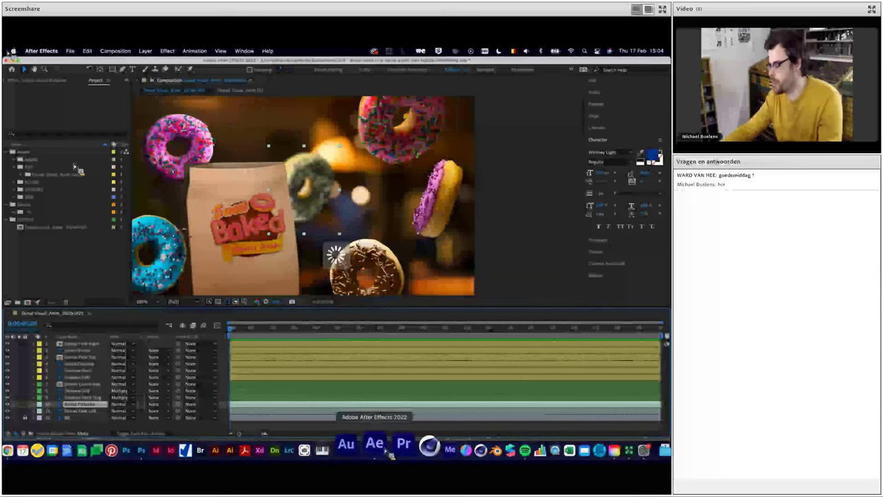
Save the Donut Visual_Anim document in Photoshop and return to After Effects
left_click(175, 452)
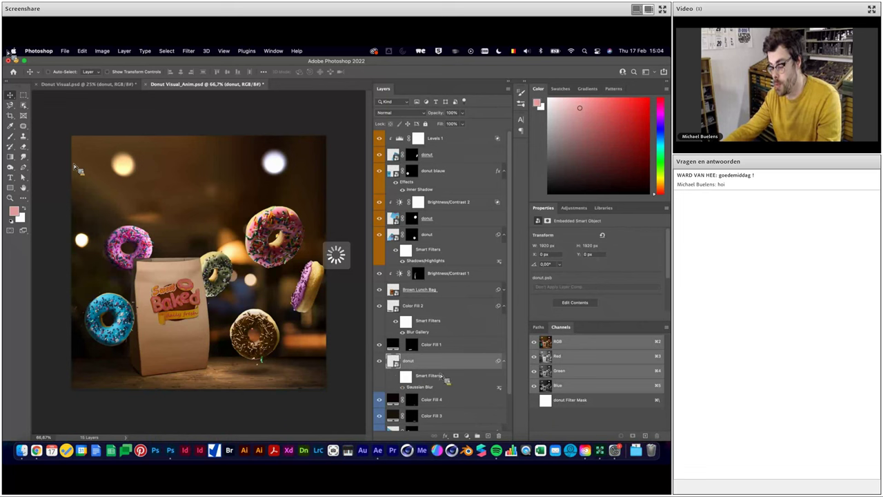
key("super+s")
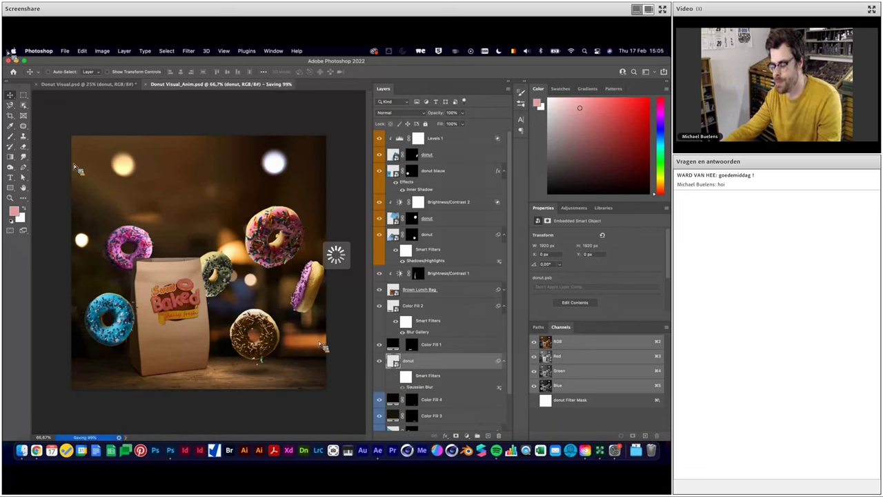
left_click(379, 450)
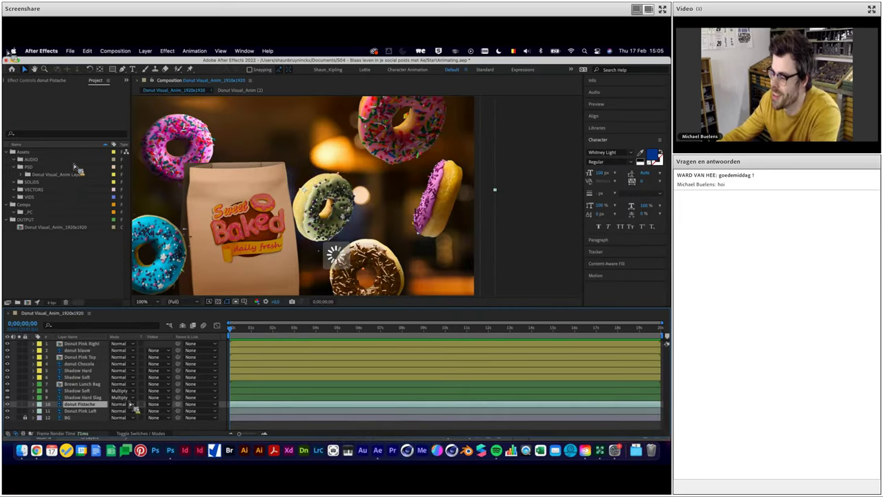
key("comma")
key("period")
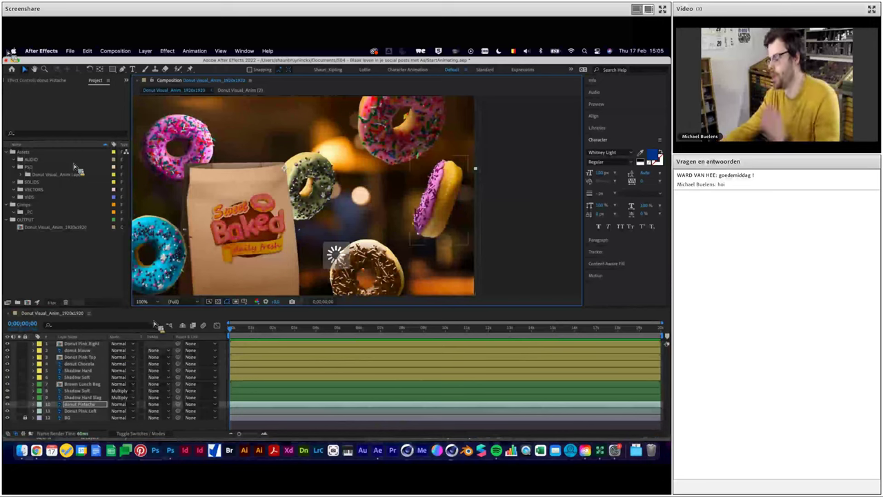
scroll(528, 236, "down", 2)
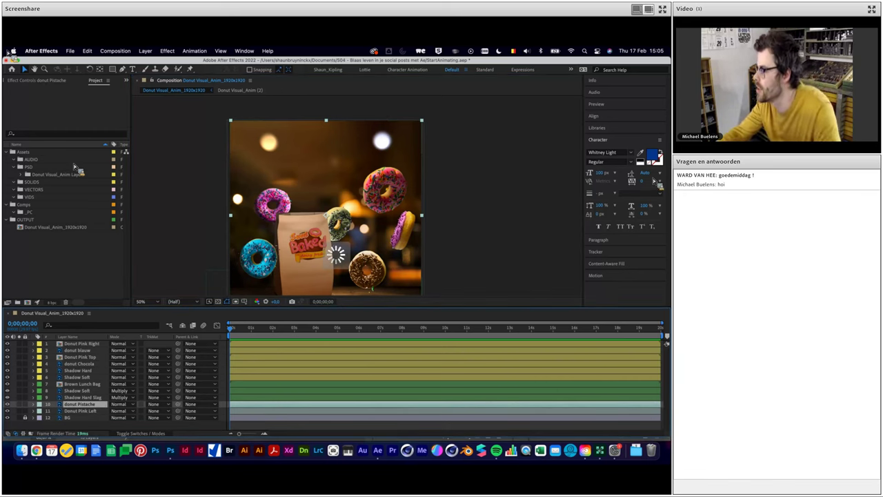
Apply Gaussian Blur to the donut Pistache layer with Blurriness about 14.8
left_click(600, 140)
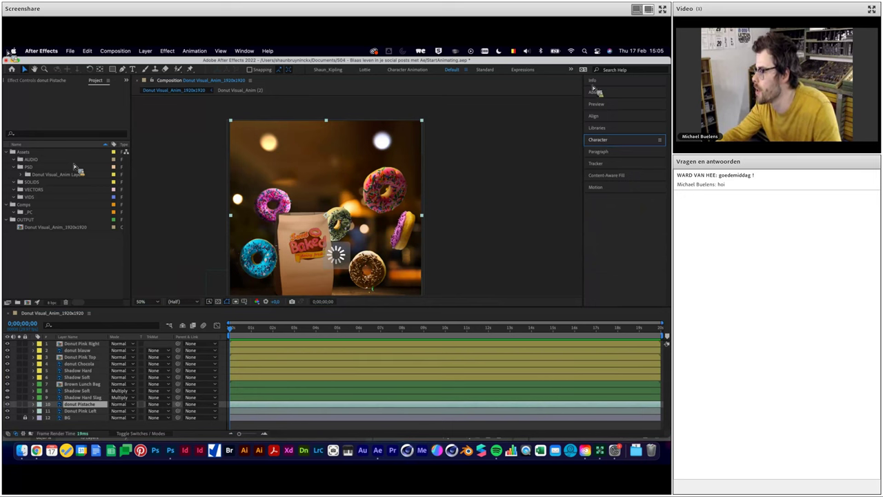
left_click(246, 51)
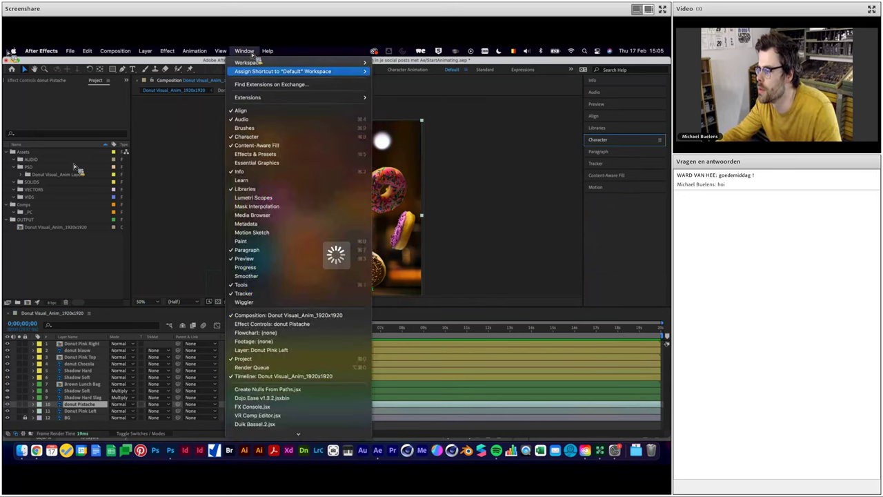
left_click(290, 156)
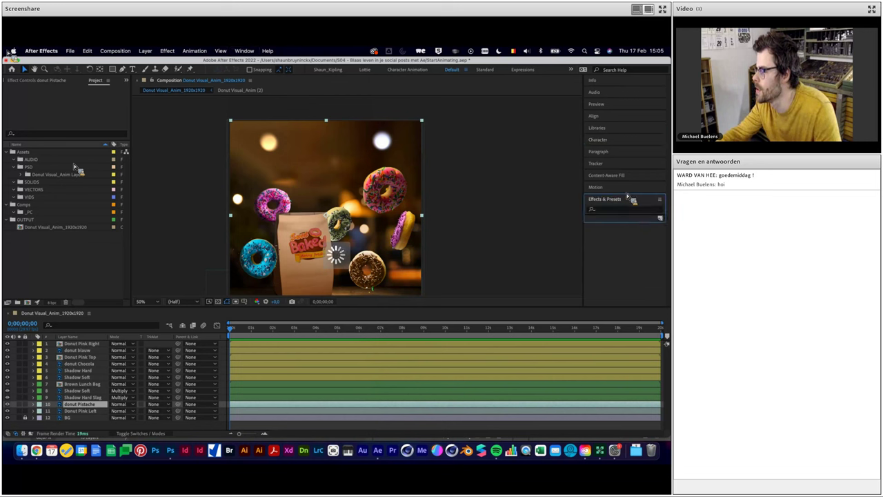
left_click(616, 210)
type("gau")
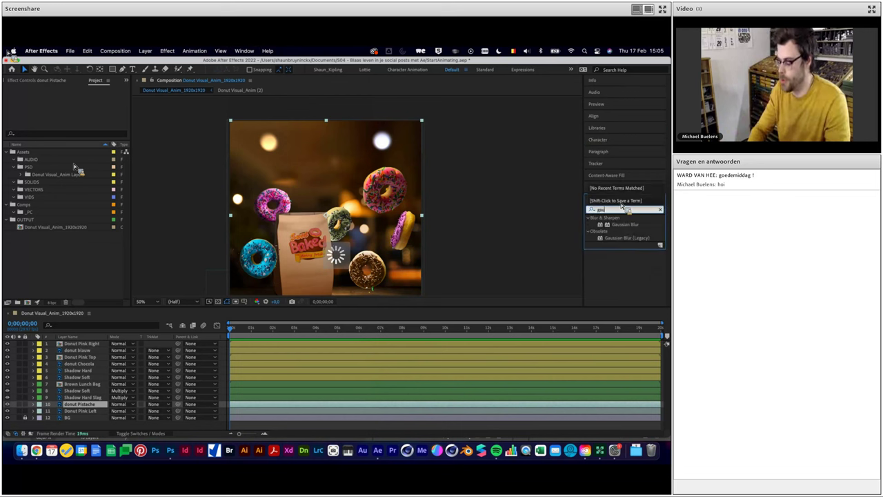
type("ssi")
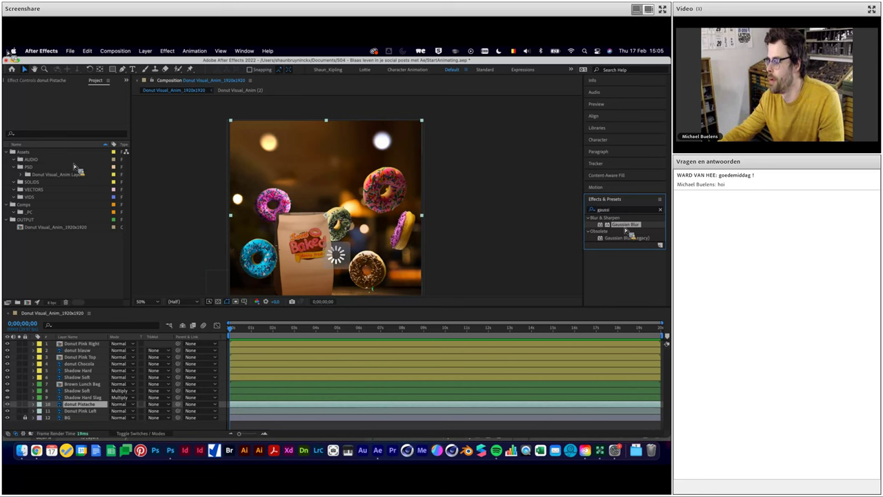
left_click_drag(76, 169, 76, 170)
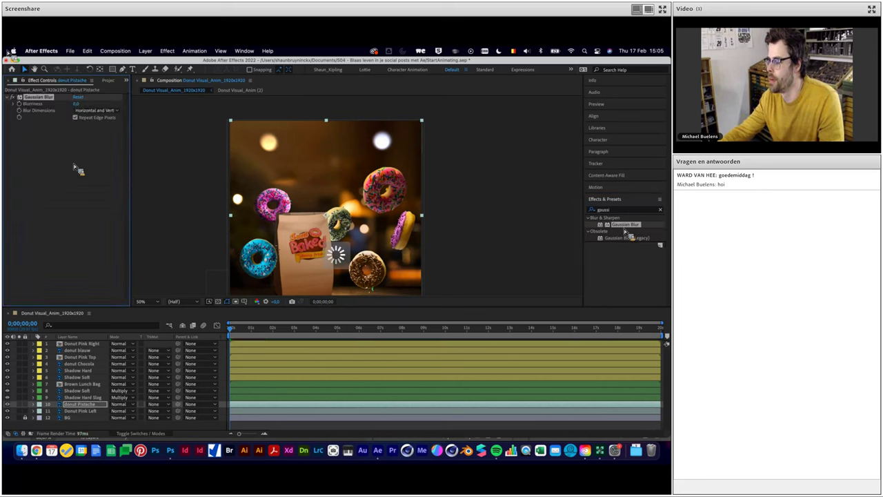
left_click_drag(77, 103, 135, 109)
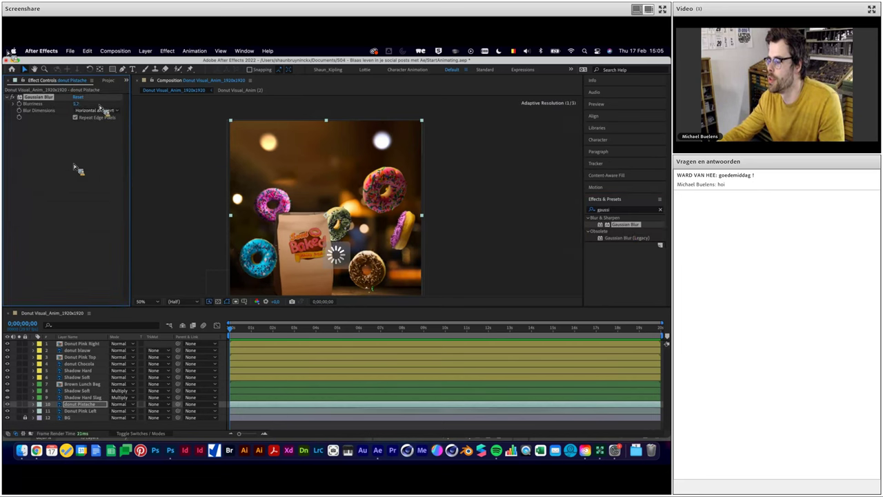
Inspect the blurred pistachio donut at several zoom levels, then select Donut Pink Left
key("period")
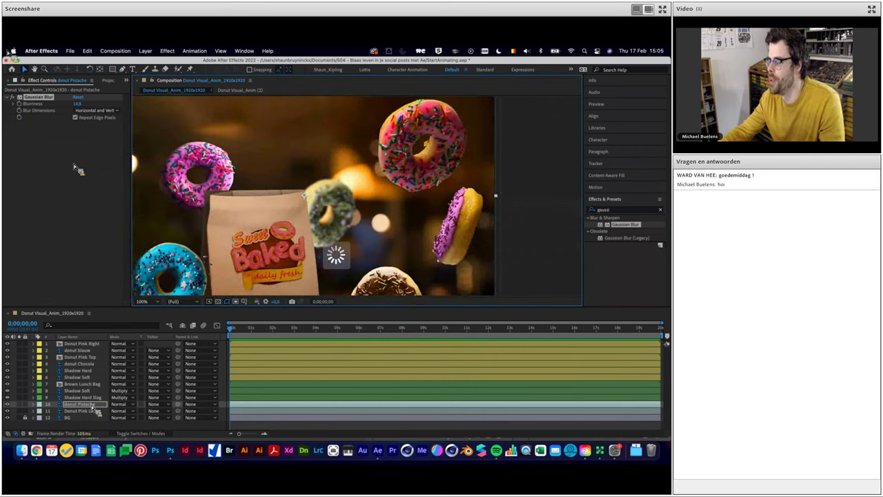
key("comma")
key("comma")
key("comma")
key("comma")
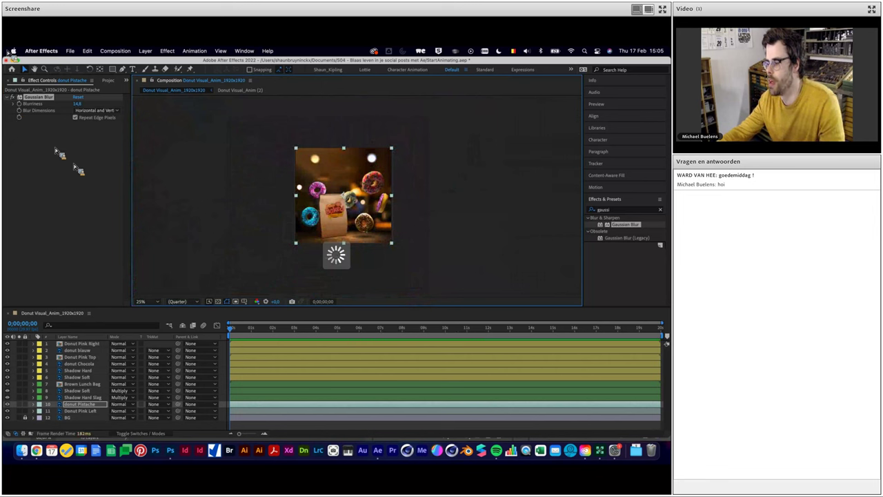
left_click(48, 141)
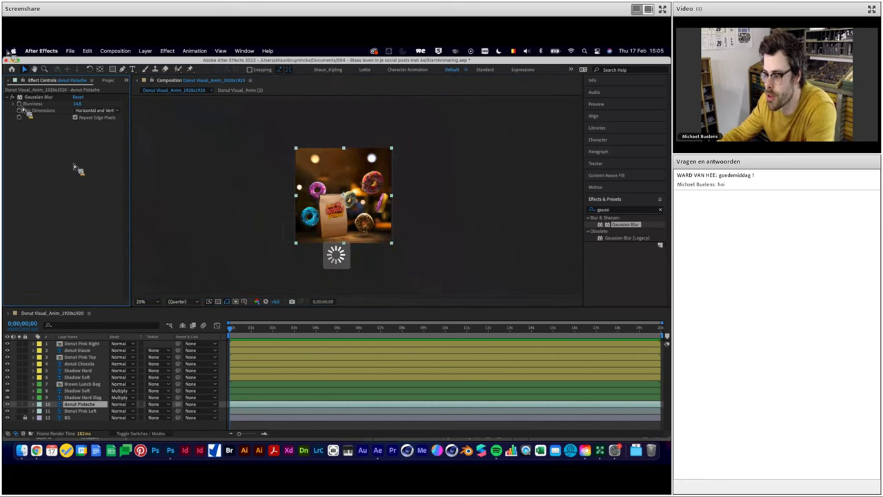
key("period")
key("period")
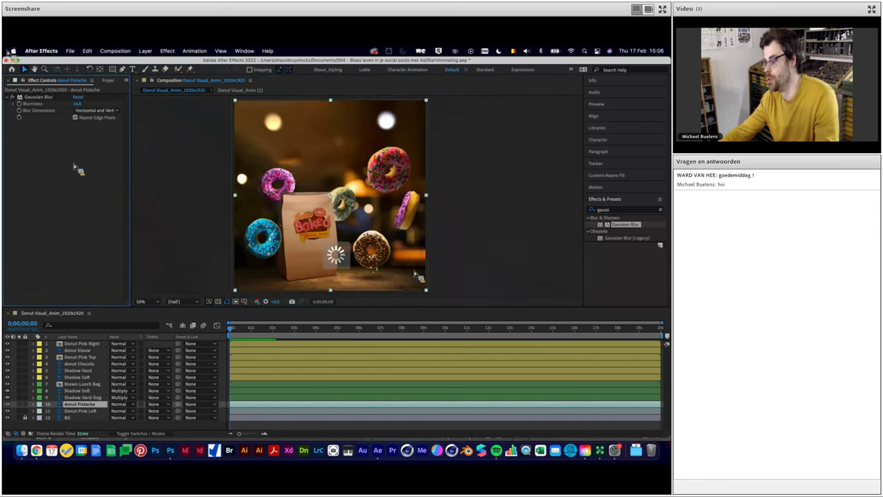
left_click(81, 411)
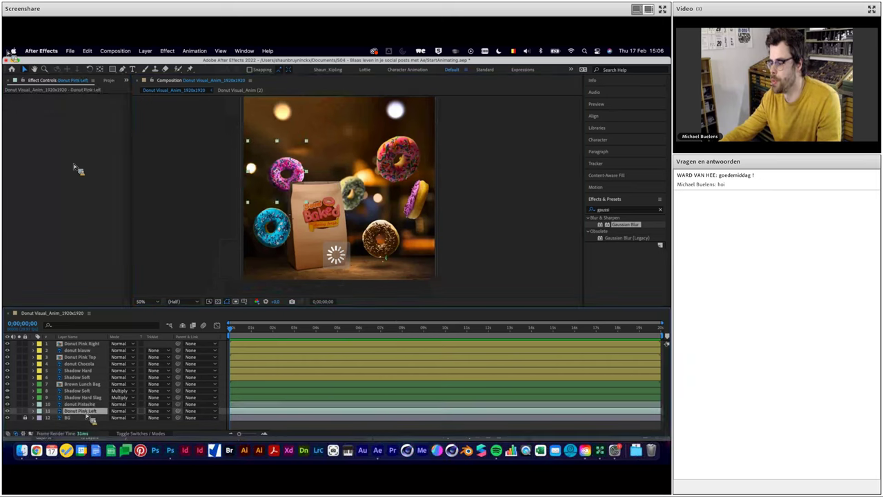
Select the Donut Pink Right layer and move the current time to 0;00;01;16
left_click(503, 293)
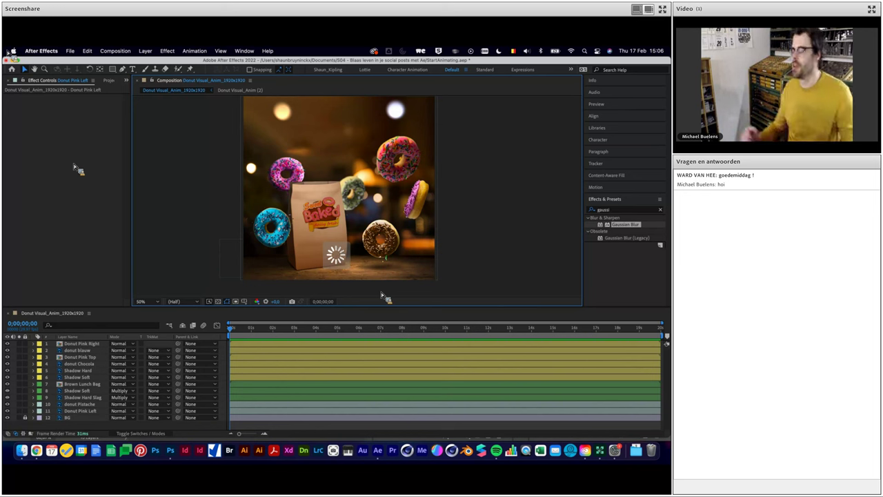
left_click(239, 329)
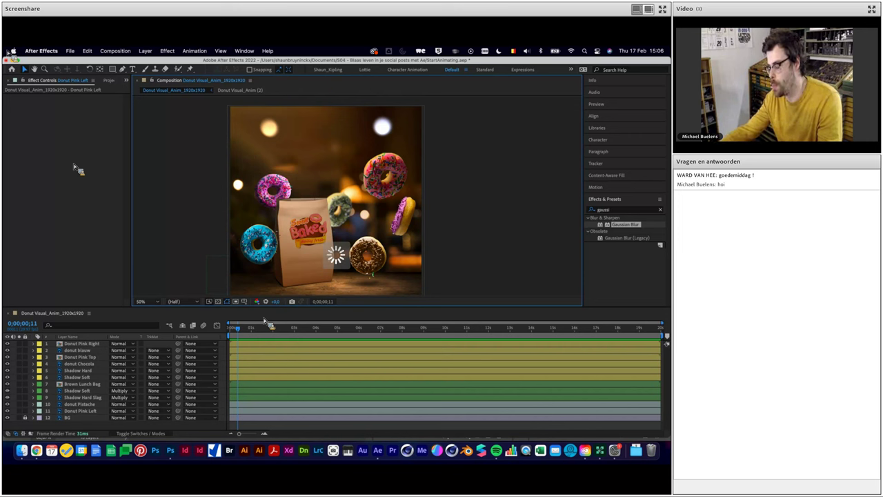
left_click(255, 328)
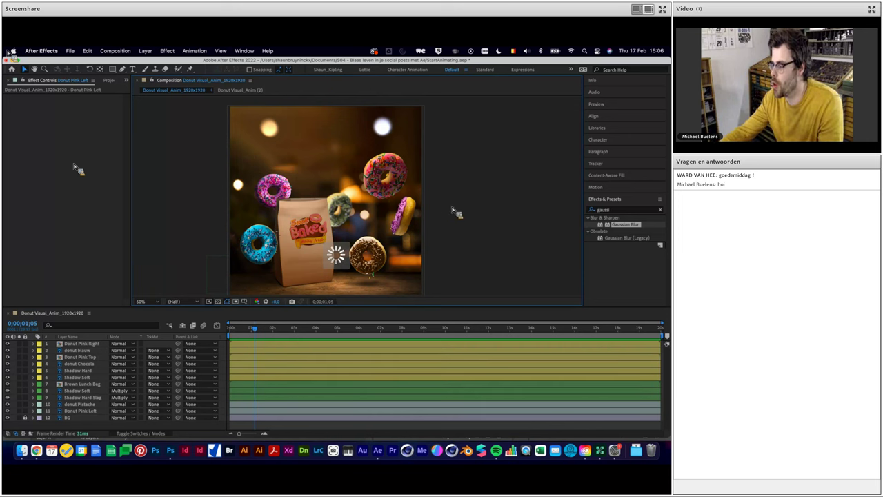
left_click(423, 195)
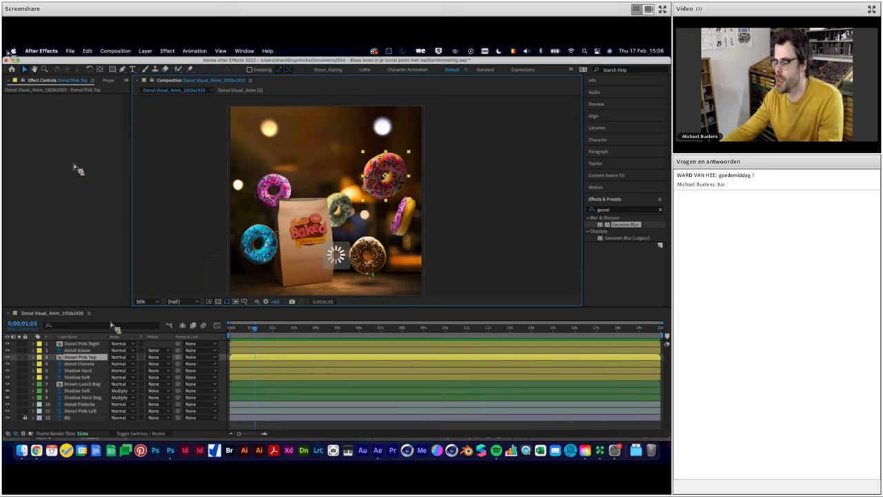
left_click(97, 343)
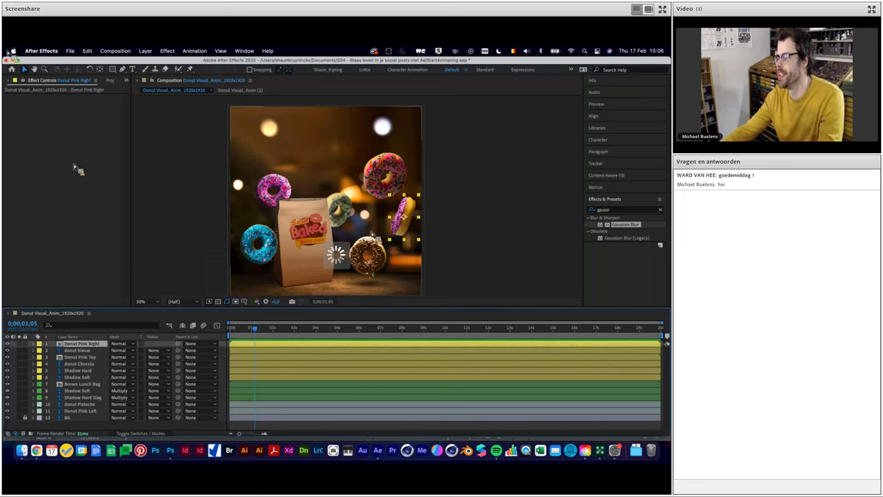
left_click(261, 331)
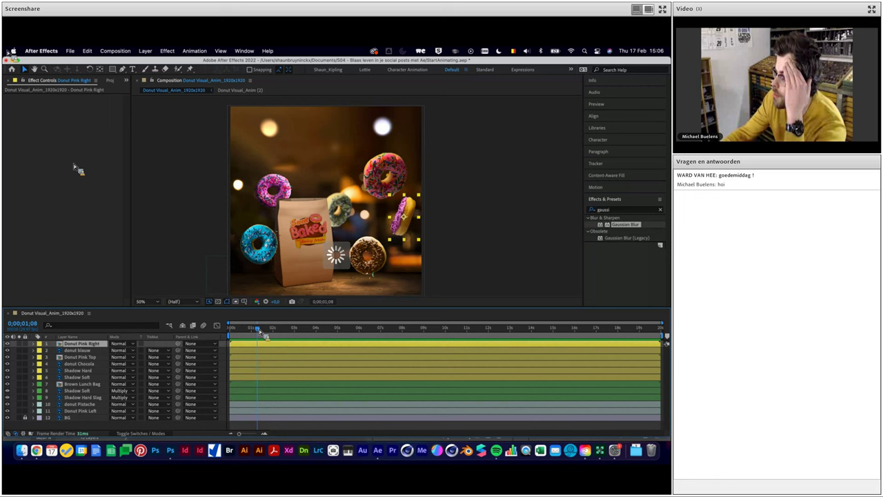
left_click_drag(255, 332, 262, 332)
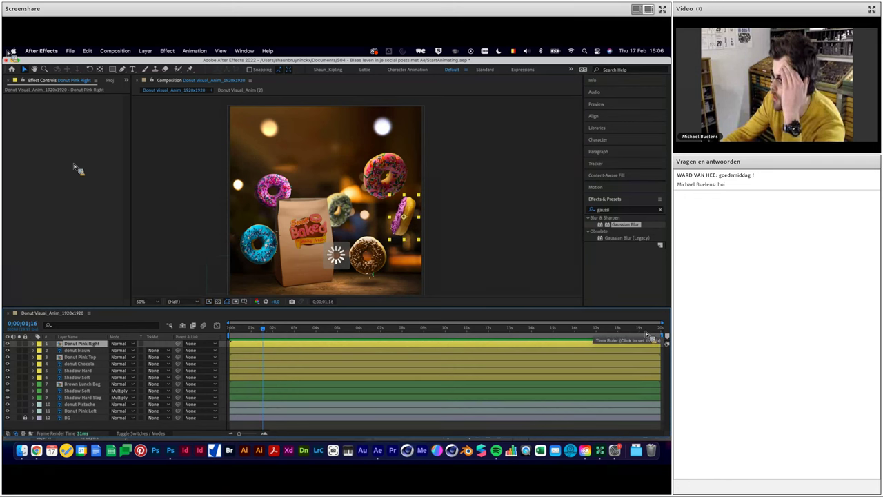
Set the comp's duration to 0;00;05;00 and its frame rate to 30 fps in Composition Settings
key("super+k")
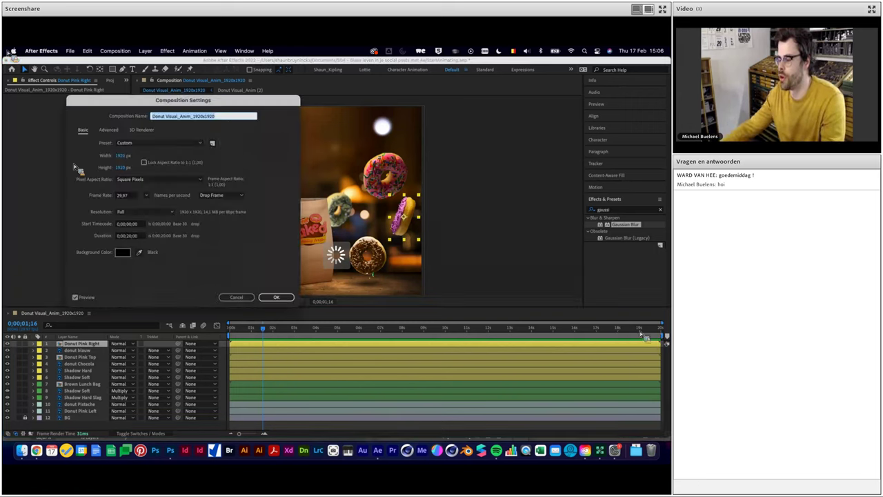
left_click(131, 236)
type("500")
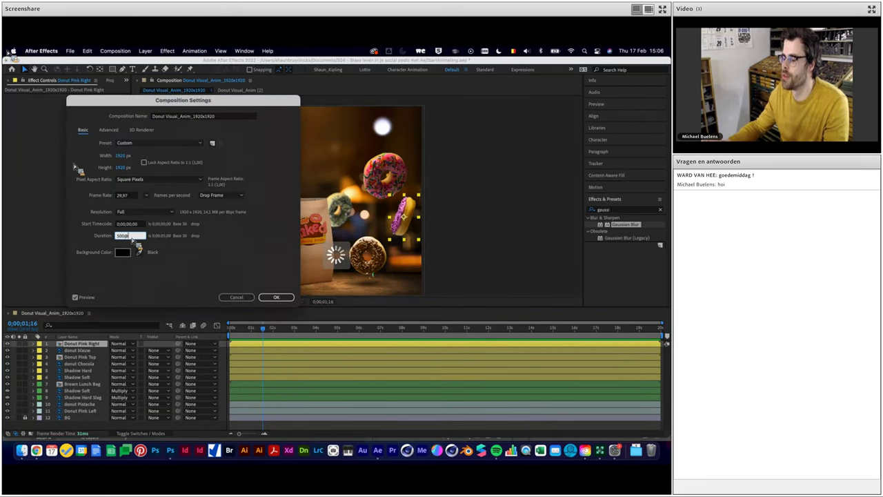
key("Tab")
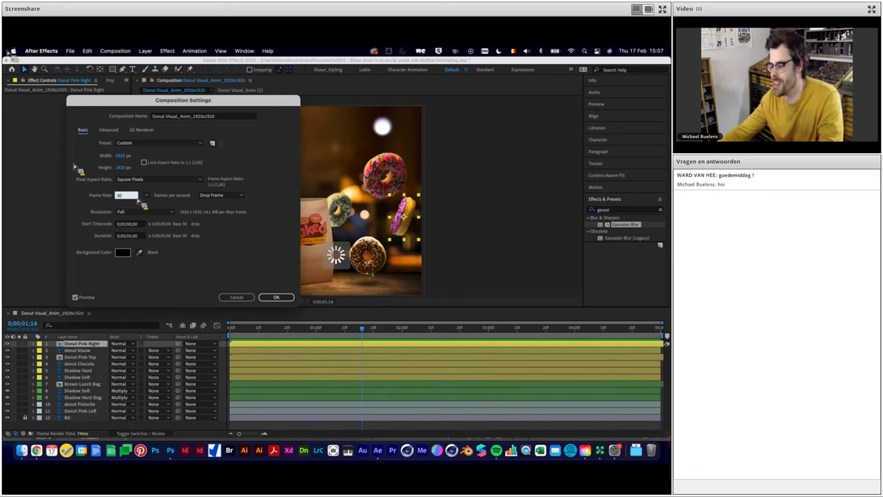
left_click(280, 301)
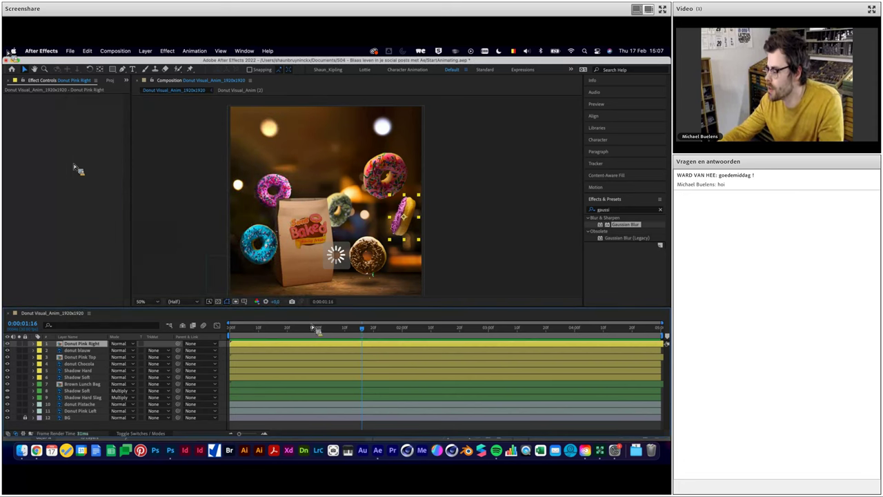
Keyframe Donut Pink Right's Position at 1 second and raise it above the frame at 0:00
mouse_move(351, 334)
left_mouse_down()
mouse_move(247, 340)
mouse_move(314, 338)
left_mouse_up()
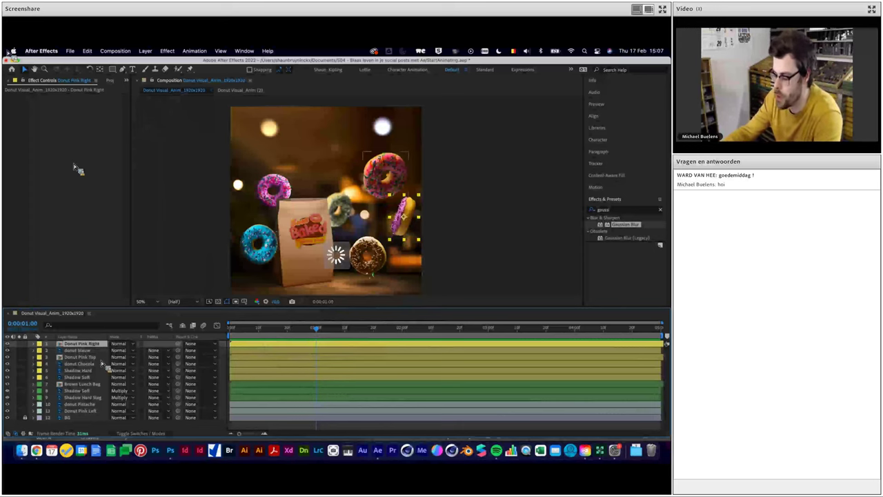
key("p")
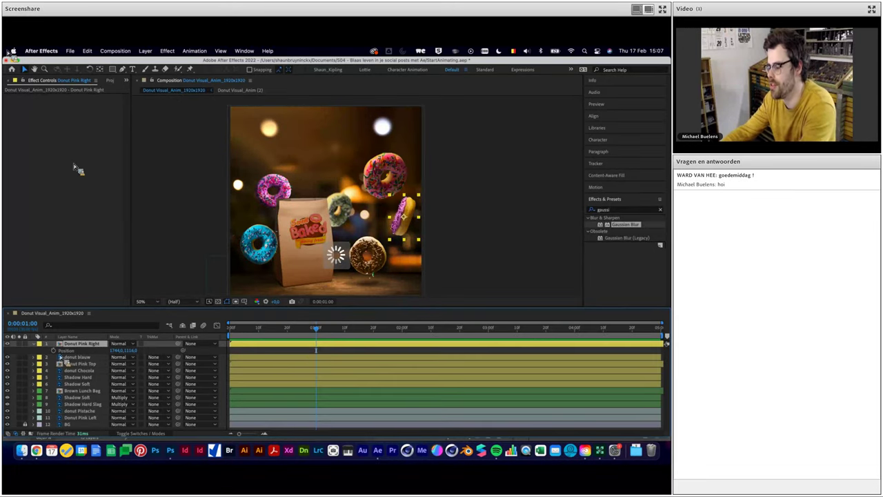
left_click(54, 351)
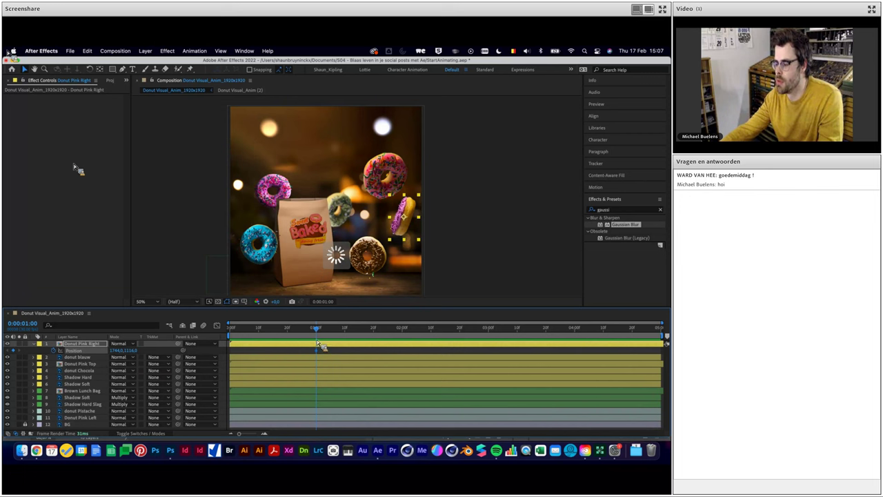
left_click(232, 333)
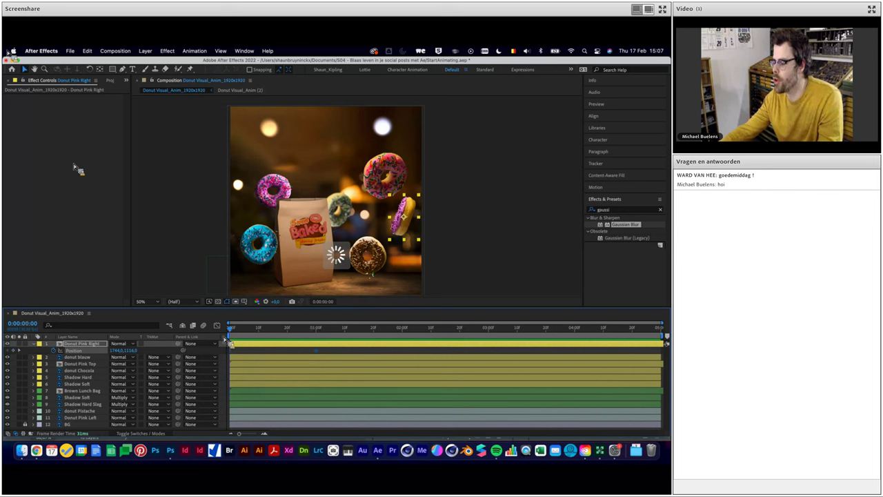
scroll(461, 237, "up", 3)
left_click_drag(396, 273, 396, 127)
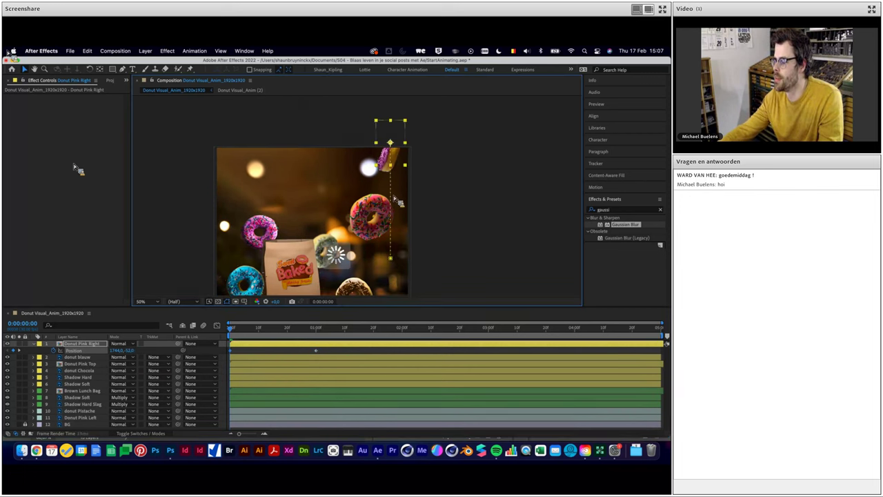
Preview the drop animation with the viewer set to Fit, then return to the 1-second mark
key("space")
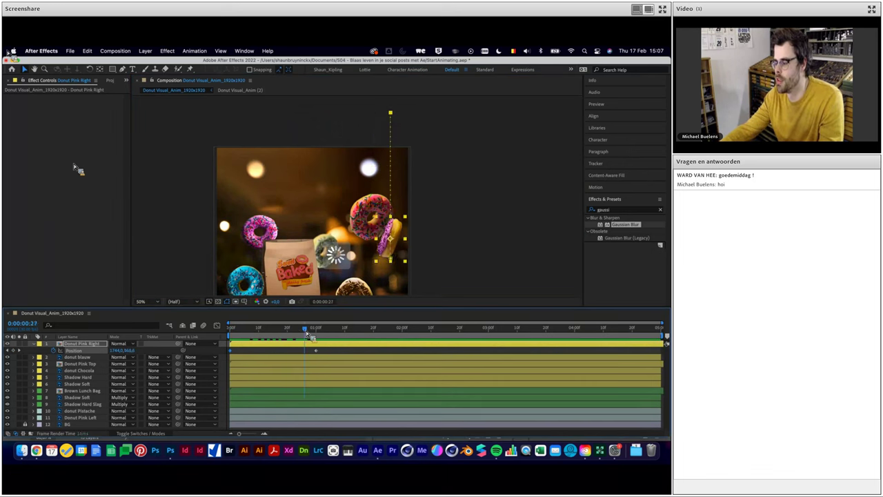
key("space")
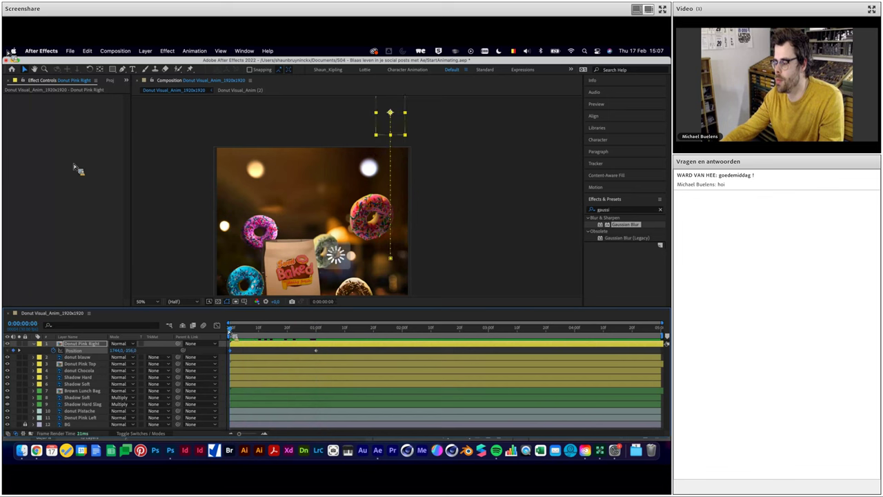
left_click(145, 302)
left_click(166, 166)
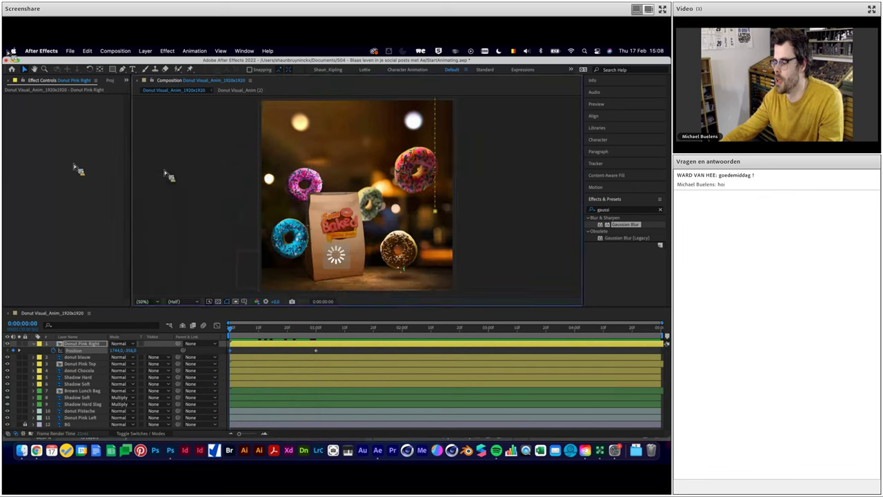
key("space")
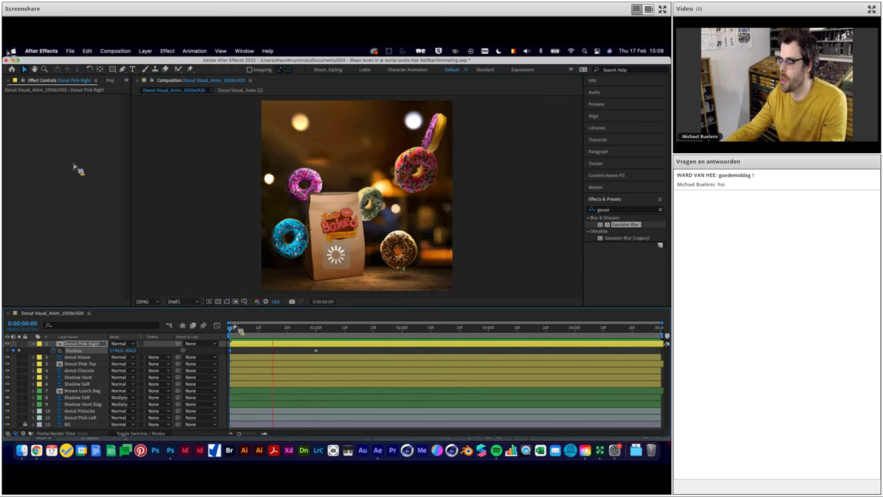
left_click_drag(231, 329, 317, 332)
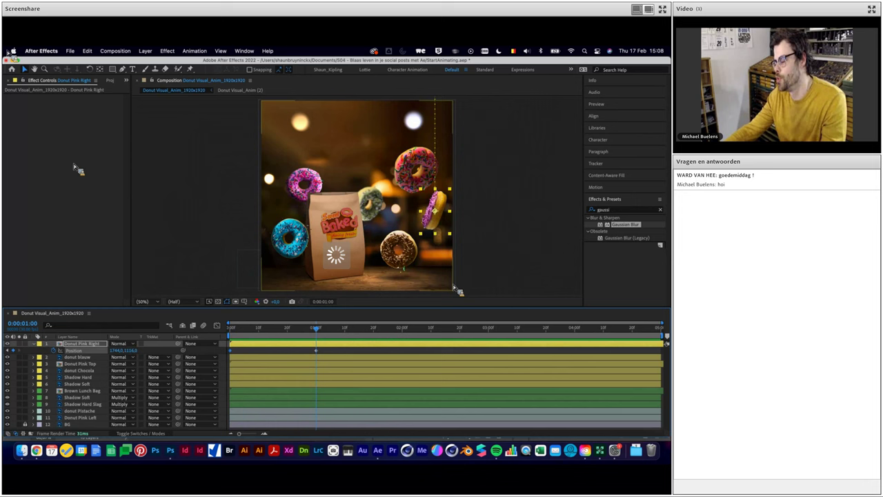
left_click(416, 168)
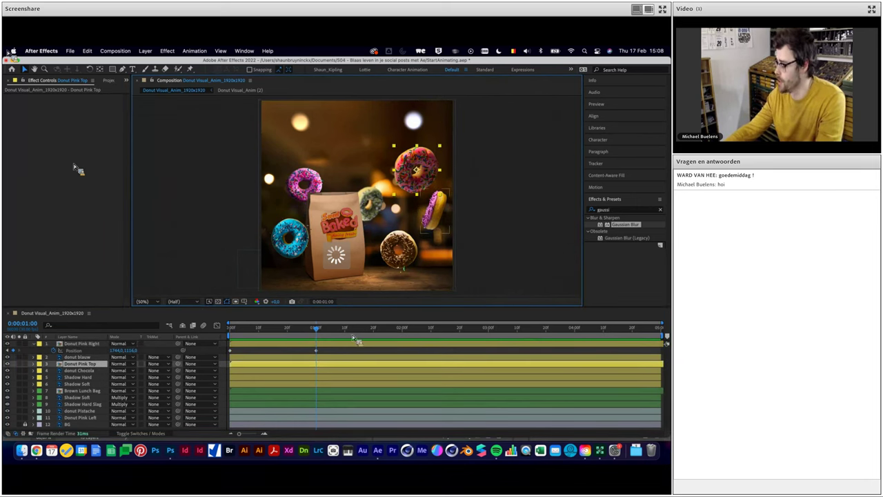
Keyframe Donut Pink Top's Position at 1 second and move it to the frame's top edge at 0:00
key("p")
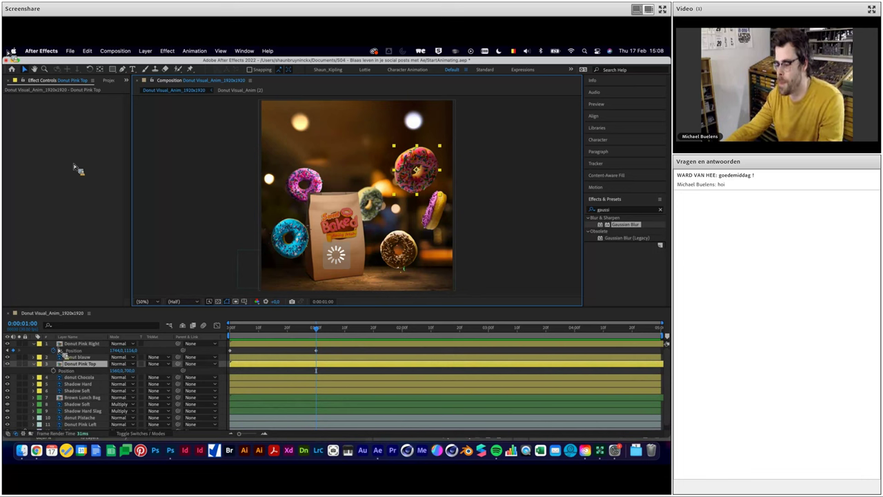
left_click(353, 371)
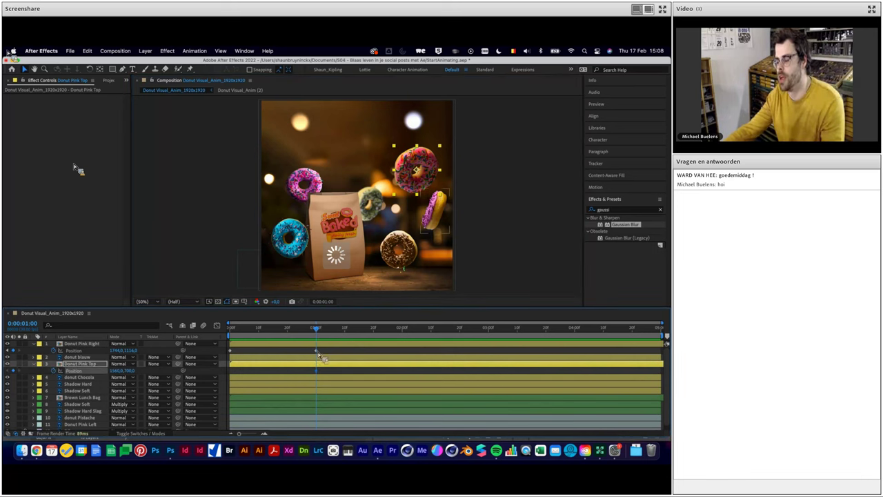
key("shift+Page_Up")
key("Home")
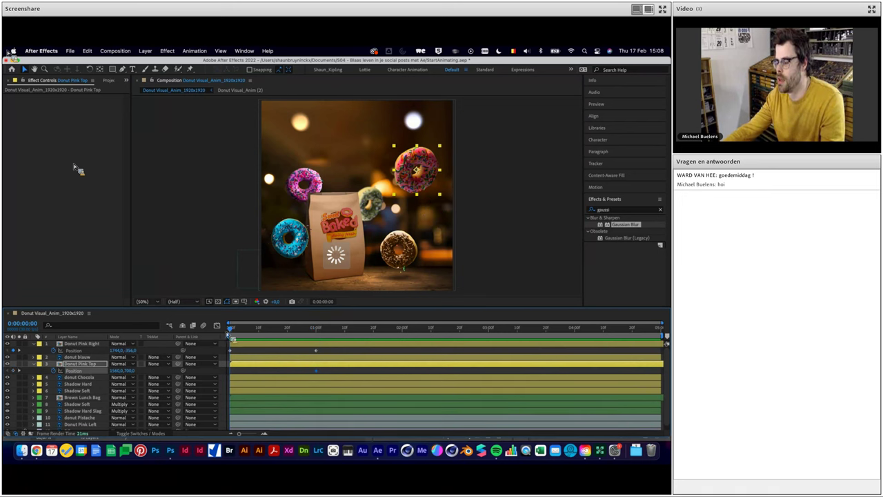
left_click_drag(417, 178, 414, 75)
left_click_drag(245, 330, 316, 335)
left_click(502, 284)
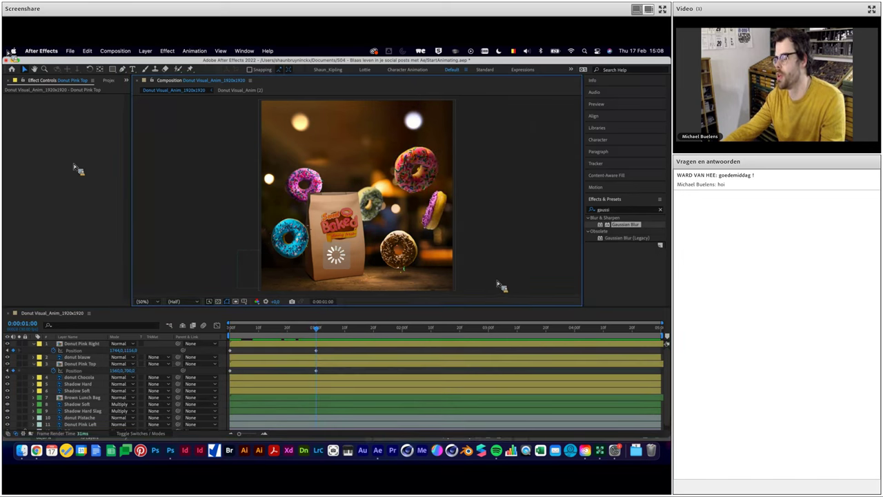
Select donut blauw, donut Chocola, donut Pistache and Donut Pink Left and show their Position properties
left_click(307, 354)
left_click(293, 356)
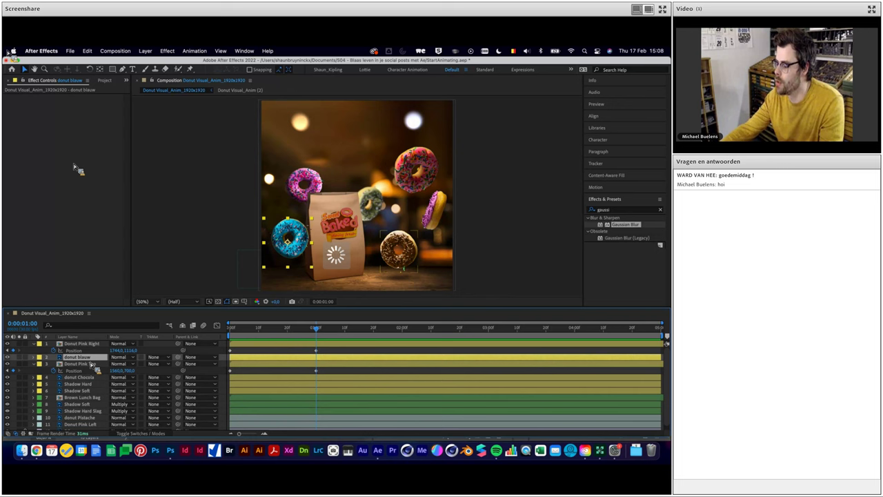
left_click(79, 377, "super")
scroll(90, 393, "down", 1)
left_click(78, 413, "super")
left_click(89, 421, "super")
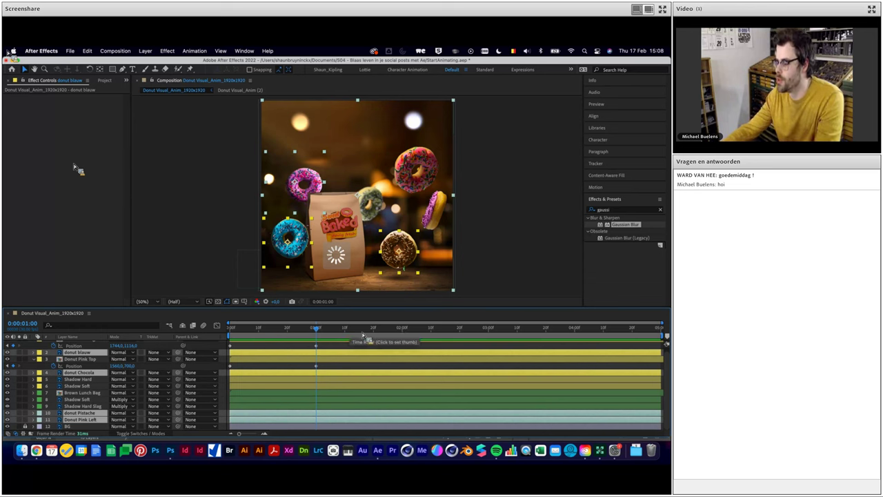
key("p")
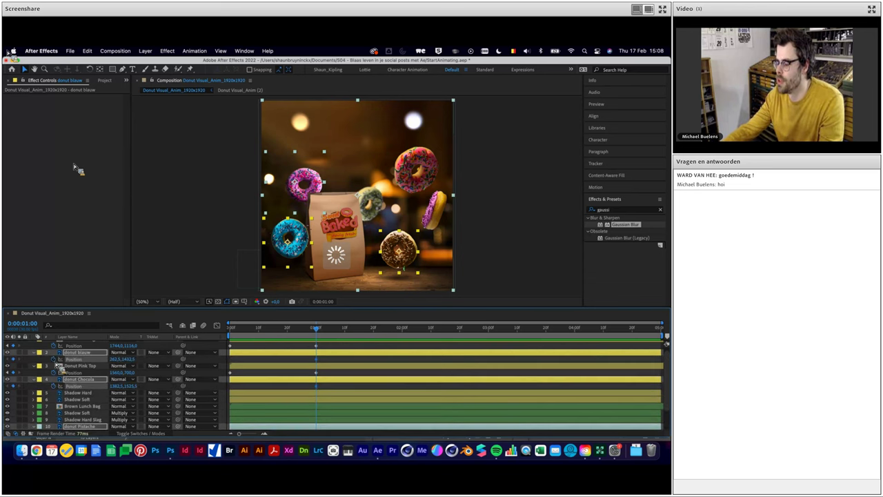
scroll(398, 398, "down", 2)
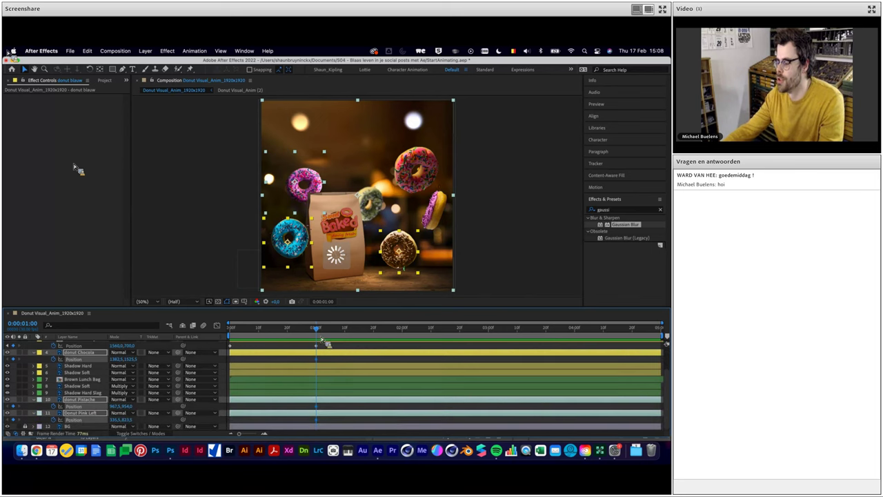
key("Home")
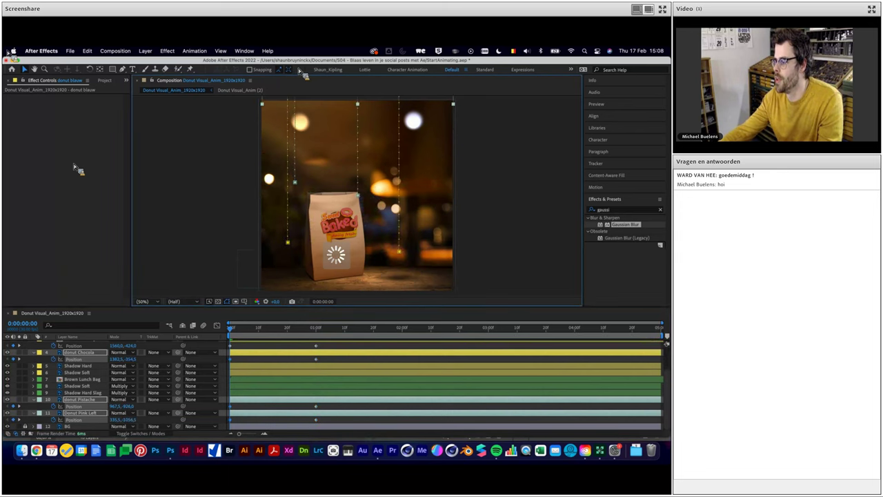
Preview the full donut drop animation, then bring up the Project panel's asset folders
left_click_drag(238, 338, 327, 338)
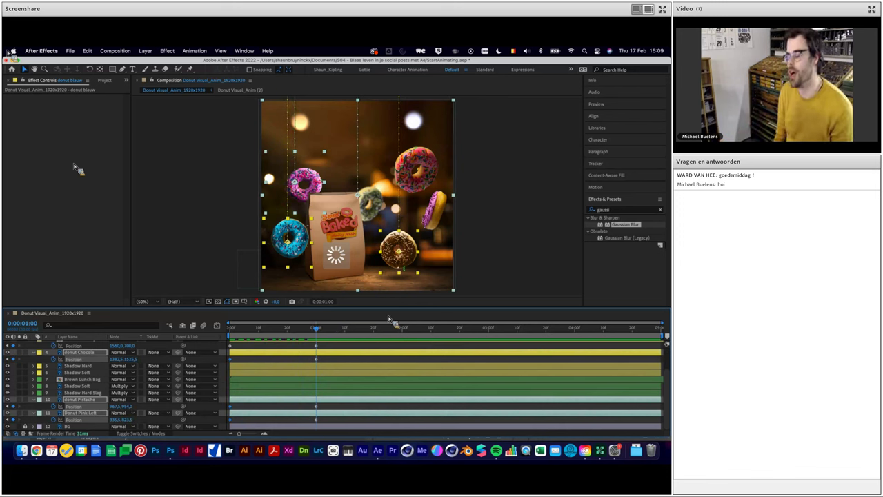
key("space")
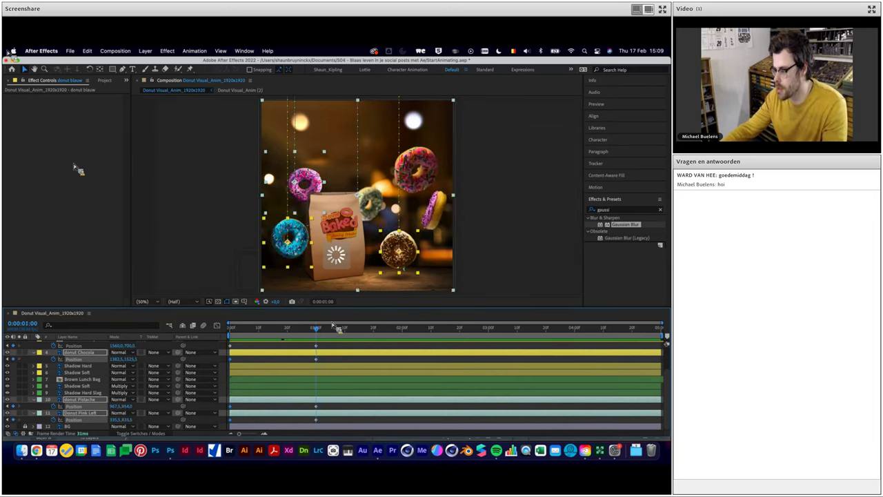
left_click(386, 295)
mouse_move(316, 334)
left_mouse_down()
mouse_move(300, 334)
mouse_move(319, 339)
left_mouse_up()
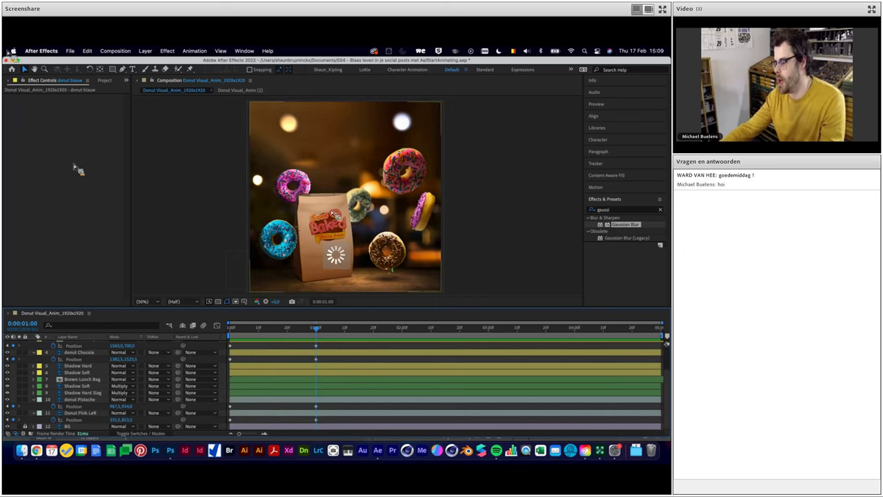
left_click(358, 252)
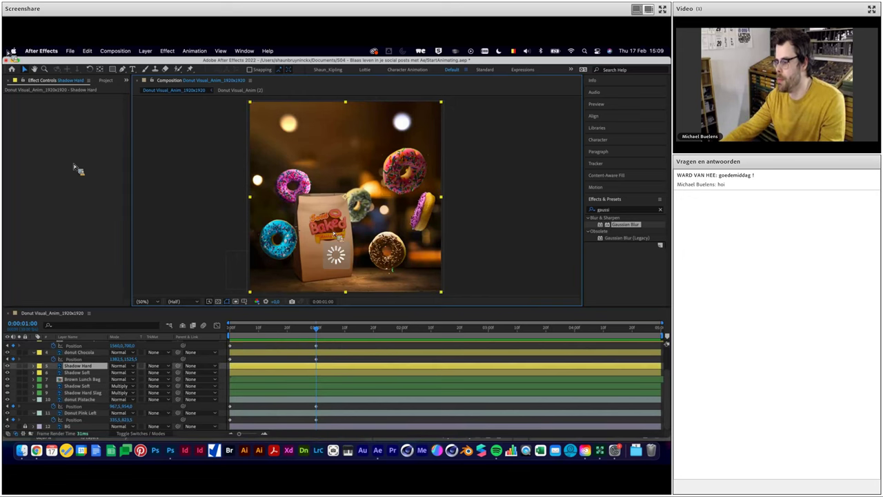
left_click(107, 81)
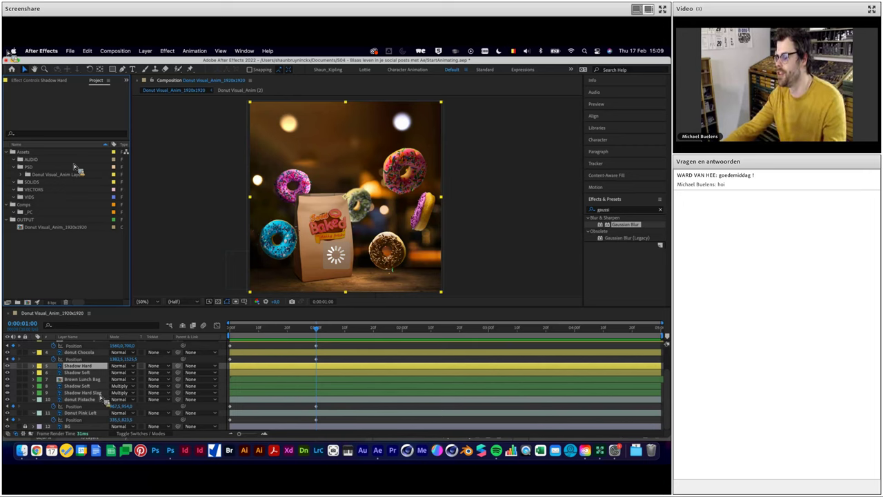
Preview Paper Box_BoostRender.mov from the Links folder in Finder's Quick Look
left_click(23, 442)
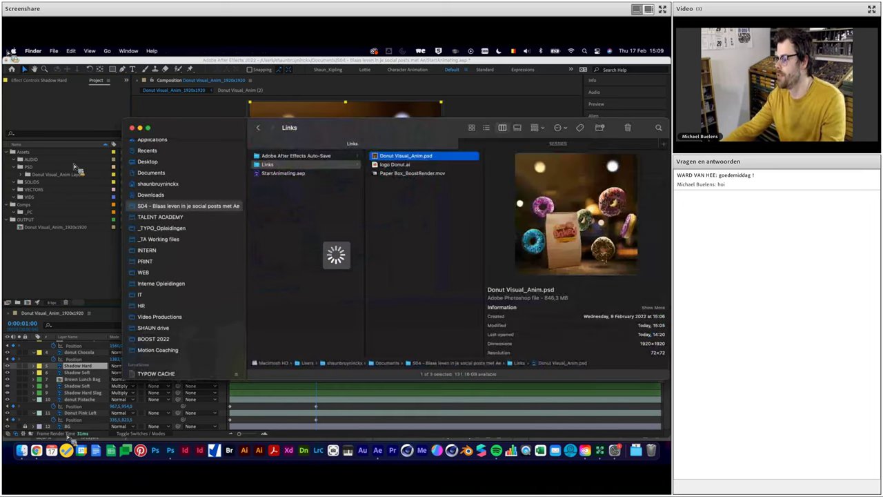
left_click(305, 164)
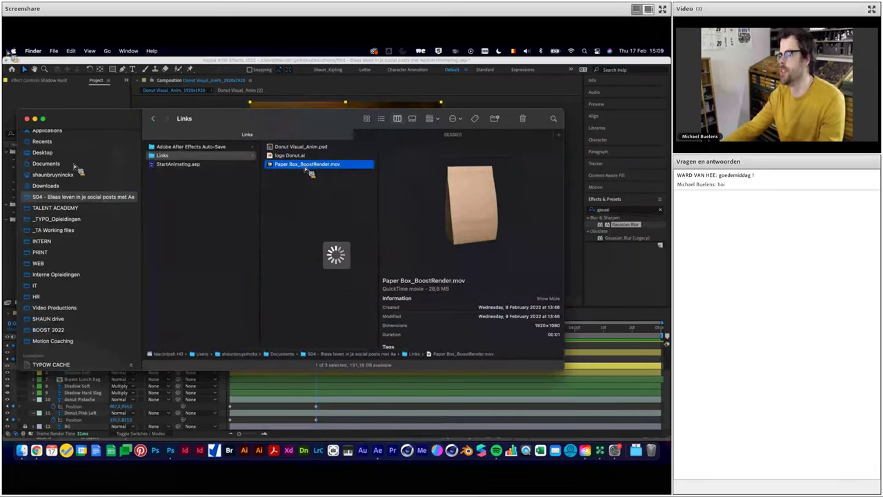
mouse_move(309, 172)
left_mouse_down()
mouse_move(290, 121)
mouse_move(297, 200)
left_mouse_up()
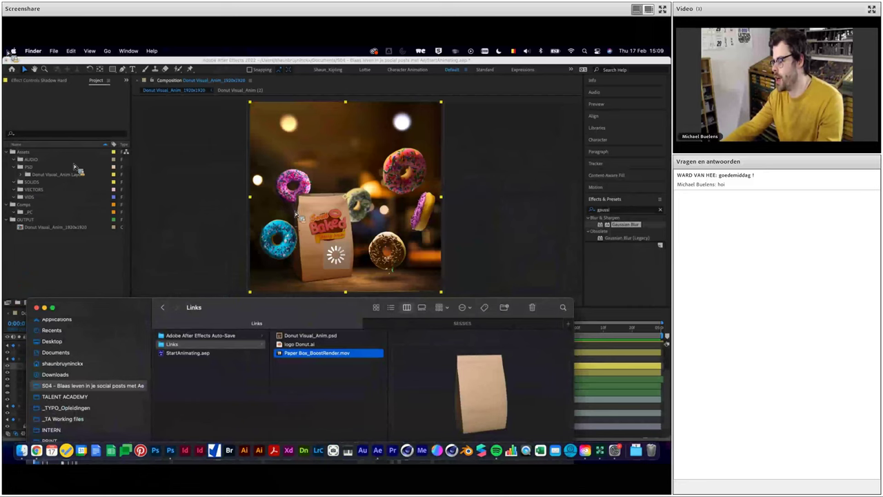
left_click_drag(306, 283, 351, 279)
key("space")
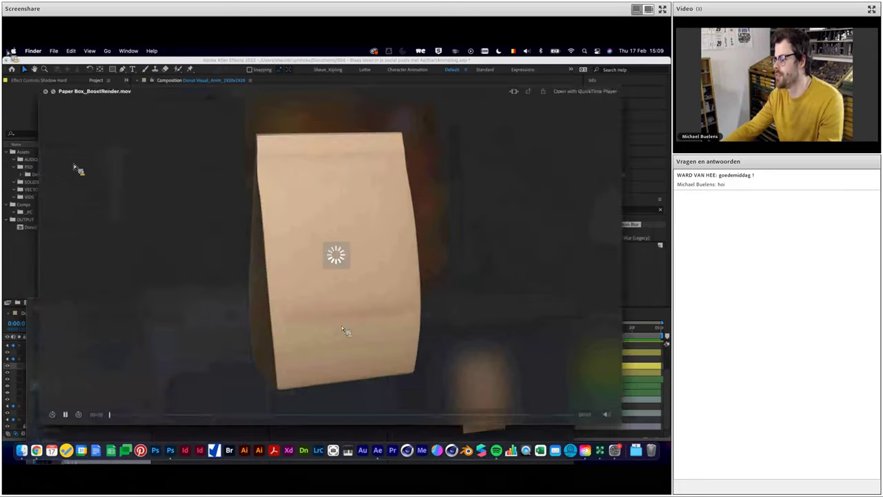
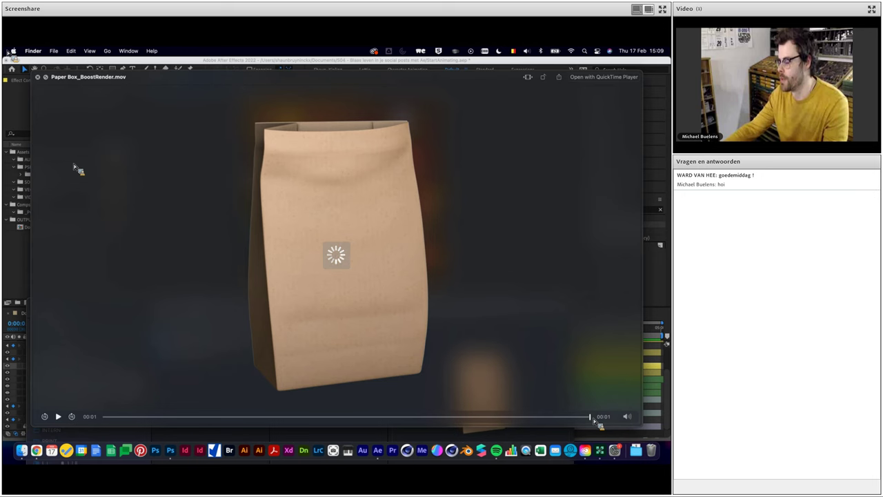
Close the Paper Box_BoostRender.mov Quick Look preview and the Finder window
key("space")
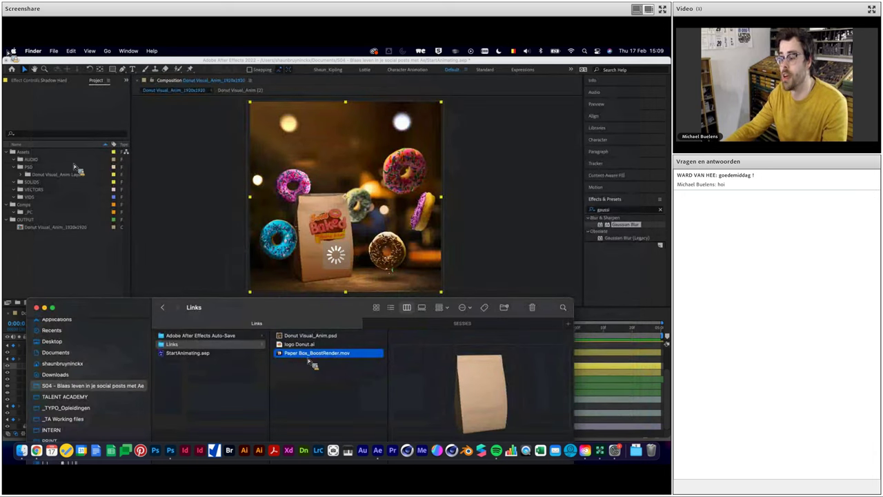
left_click_drag(313, 320, 335, 186)
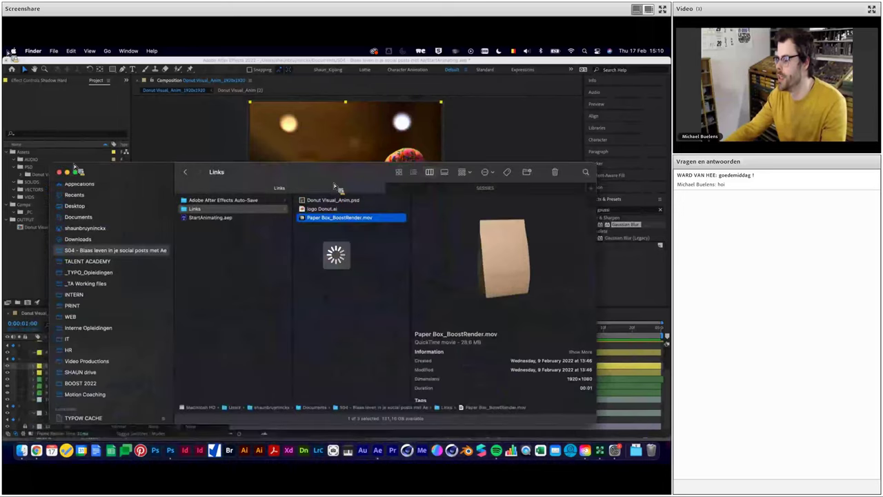
left_click(76, 171)
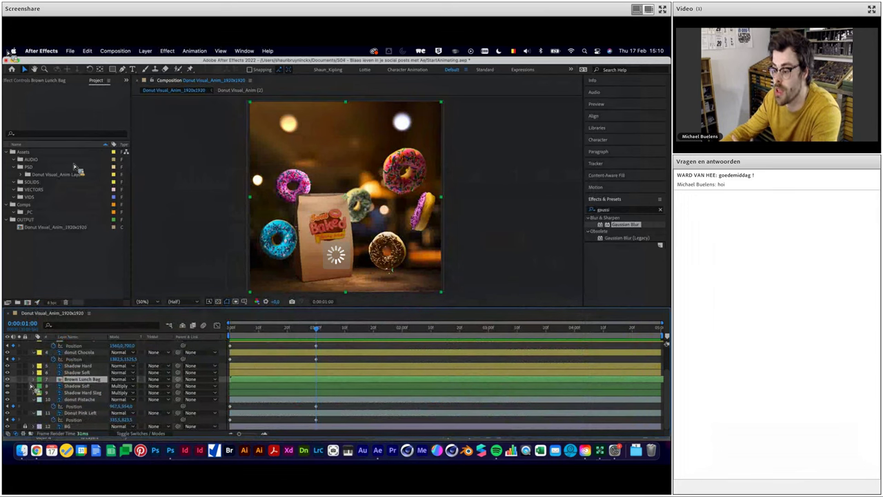
Open Donut Visual_Anim (1) at 0;00;01;03 and turn on the transparency grid
double_click(72, 380)
left_click_drag(234, 327, 255, 333)
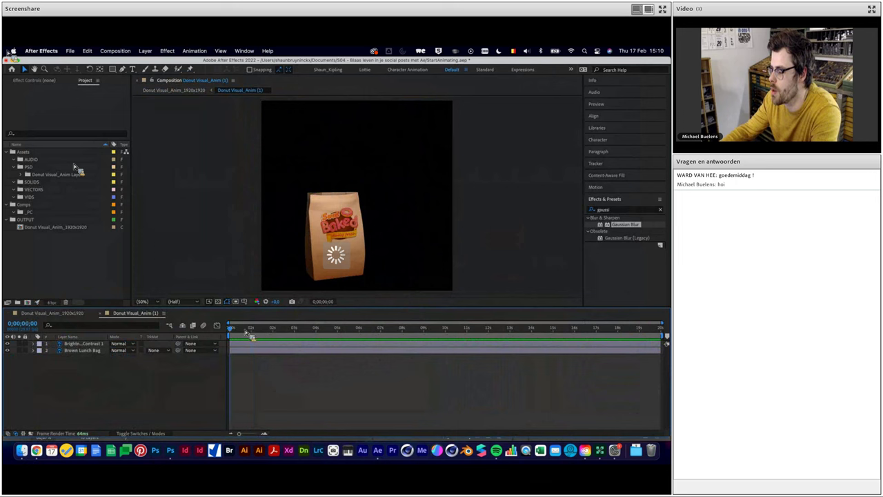
left_click(218, 302)
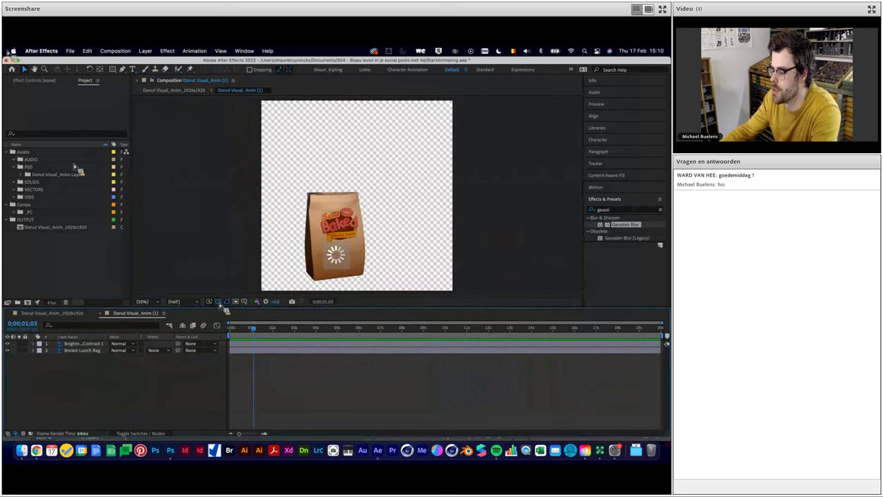
Drag Paper Box_BoostRender.mov from Finder toward the VIDS folder and preview it in Quick Look
left_click(40, 198)
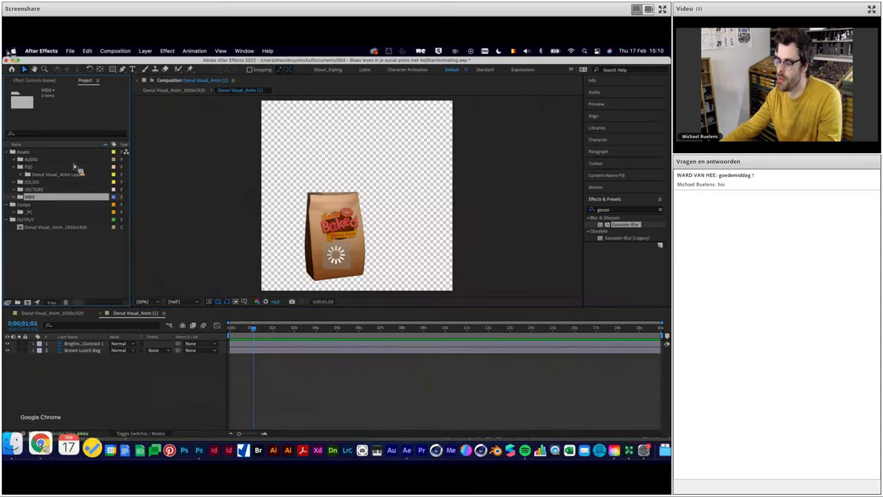
left_click(22, 450)
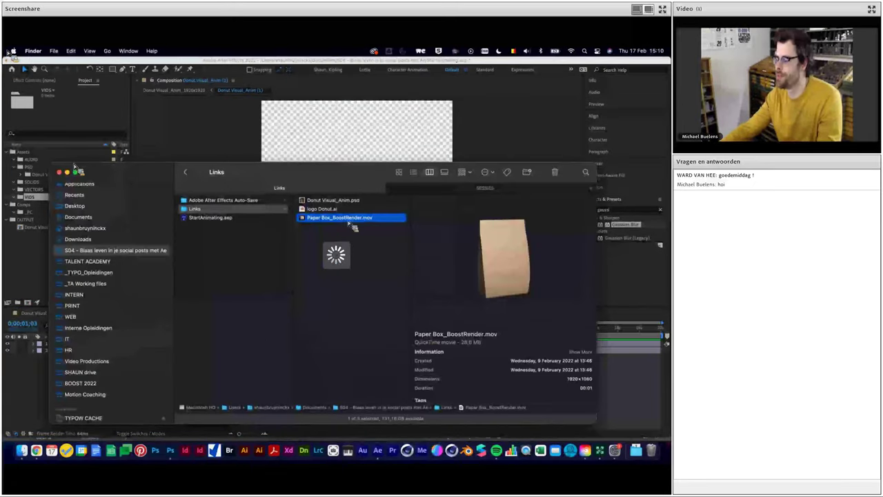
left_click_drag(353, 227, 78, 169)
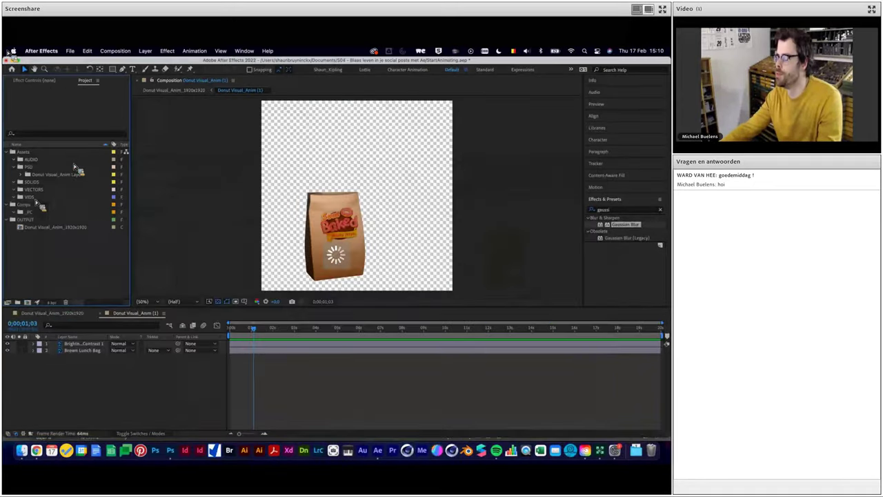
left_click_drag(40, 206, 38, 204)
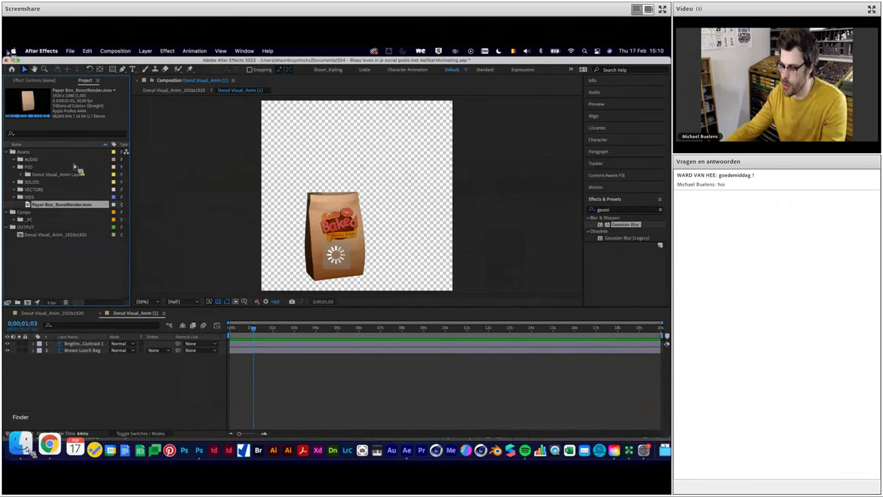
left_click(24, 445)
key("space")
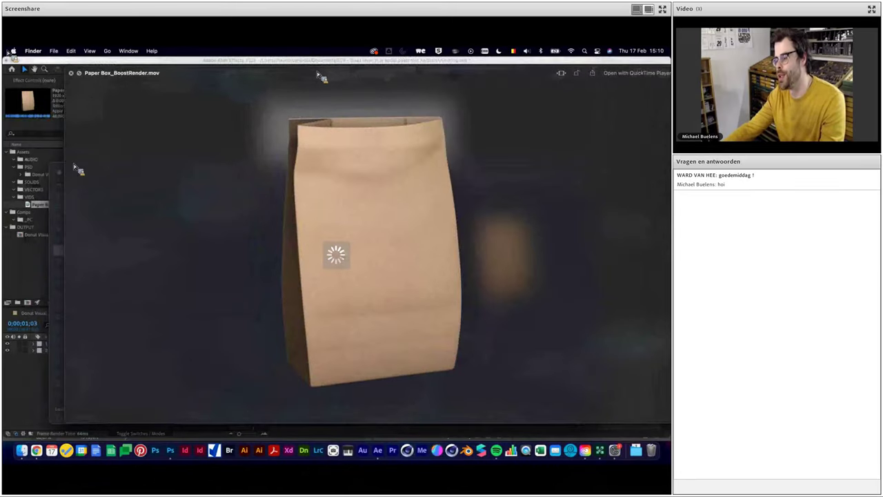
mouse_move(286, 126)
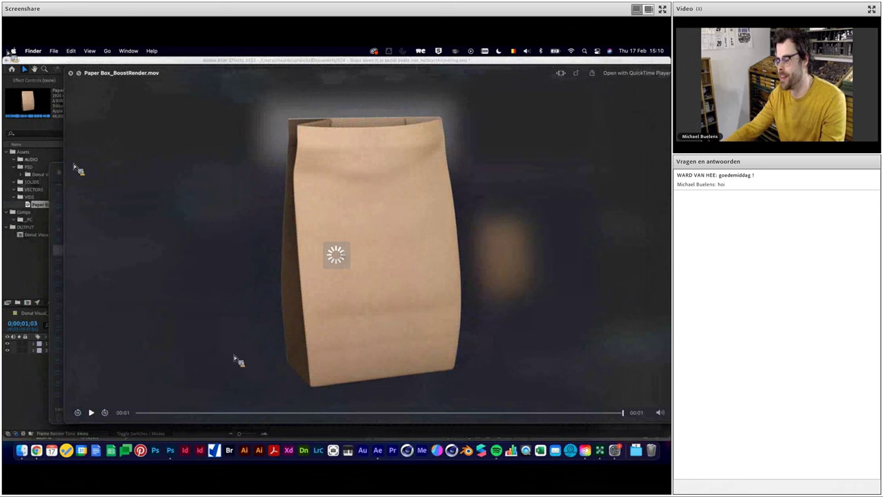
left_click(71, 73)
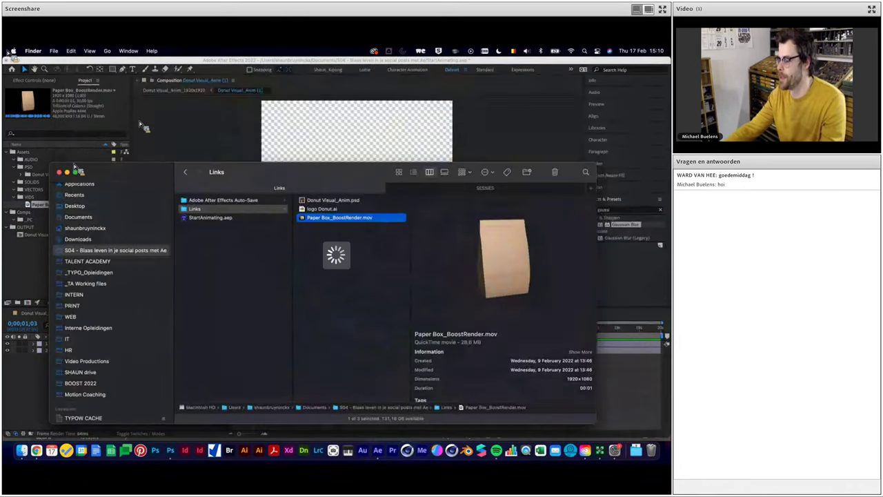
Drop Paper Box_BoostRender.mov into VIDS and add it as the comp's top layer
left_click_drag(338, 169, 340, 158)
left_click(355, 184)
left_click(349, 195)
left_click_drag(350, 200, 41, 207)
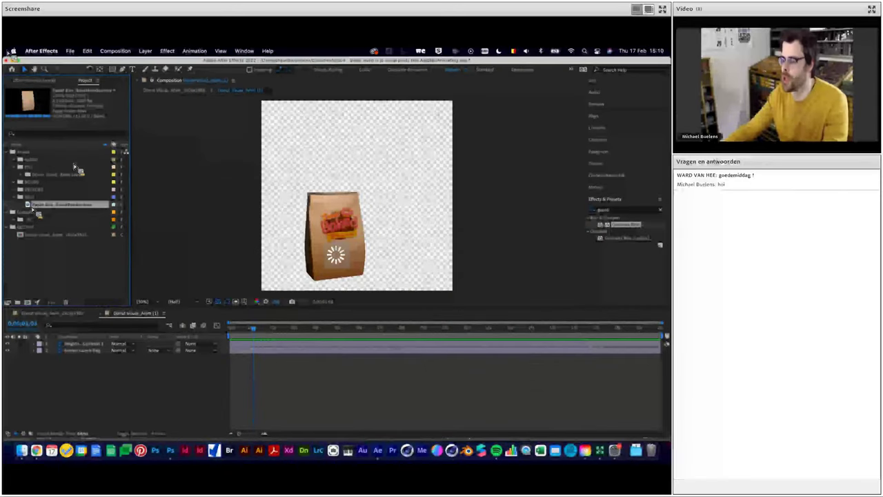
left_click_drag(39, 214, 32, 213)
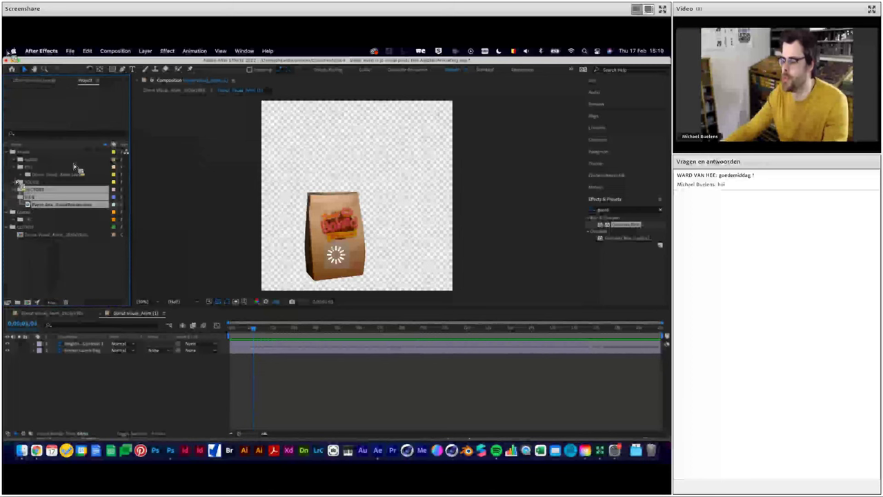
left_click_drag(62, 336, 69, 352)
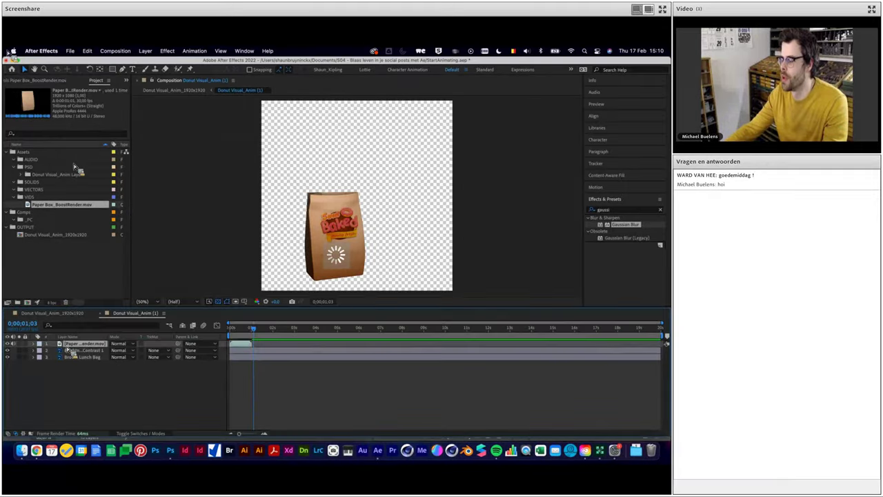
Set the Donut Visual_Anim (1) duration to 0;00;05;00 in Composition Settings
left_click_drag(264, 342, 242, 336)
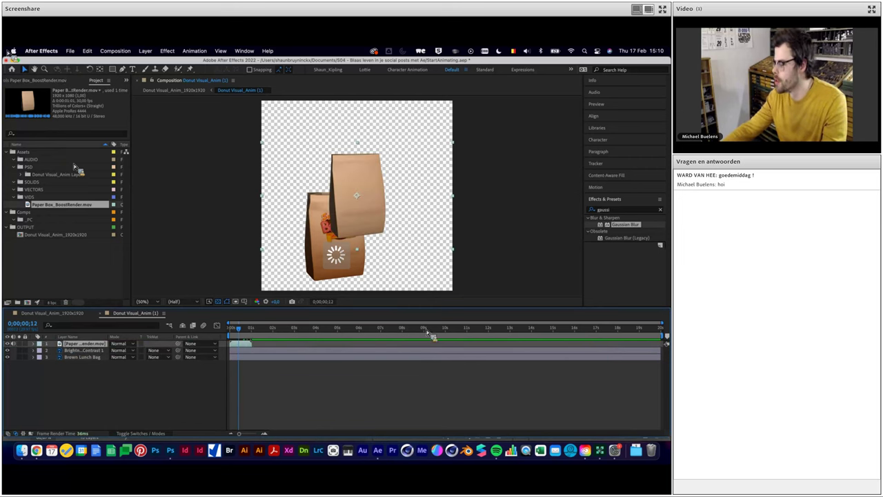
key("ctrl+k")
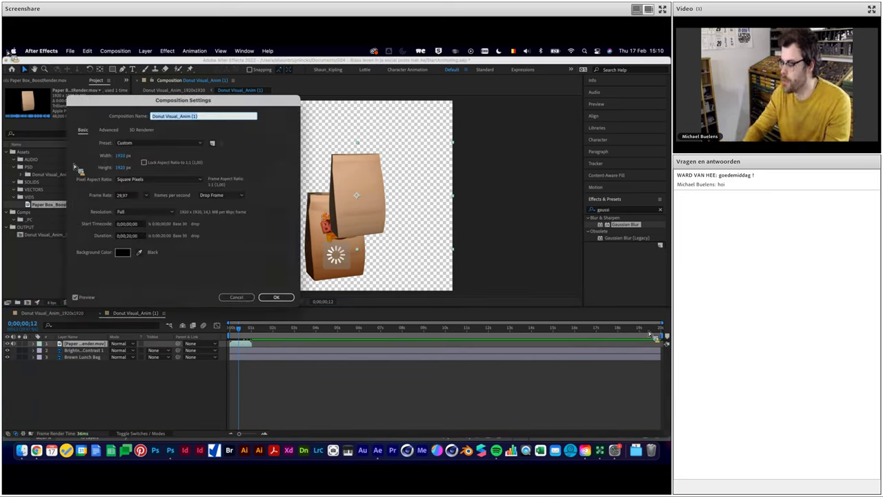
left_click(129, 235)
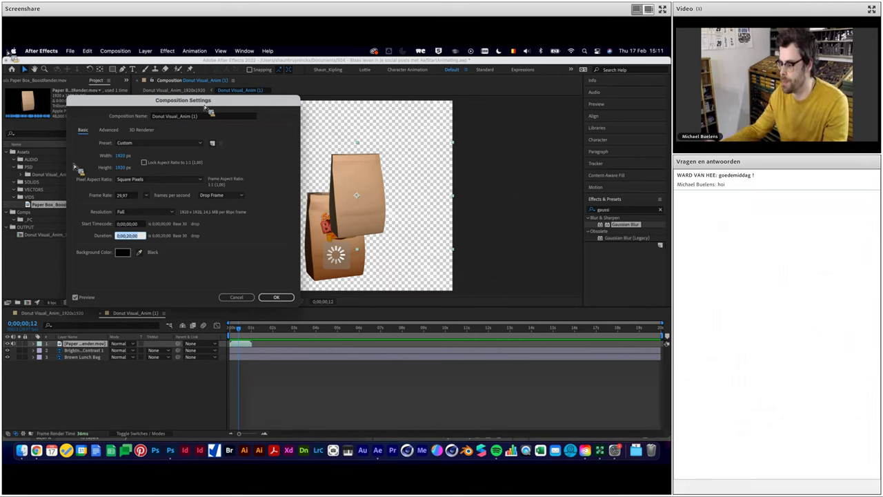
type("500")
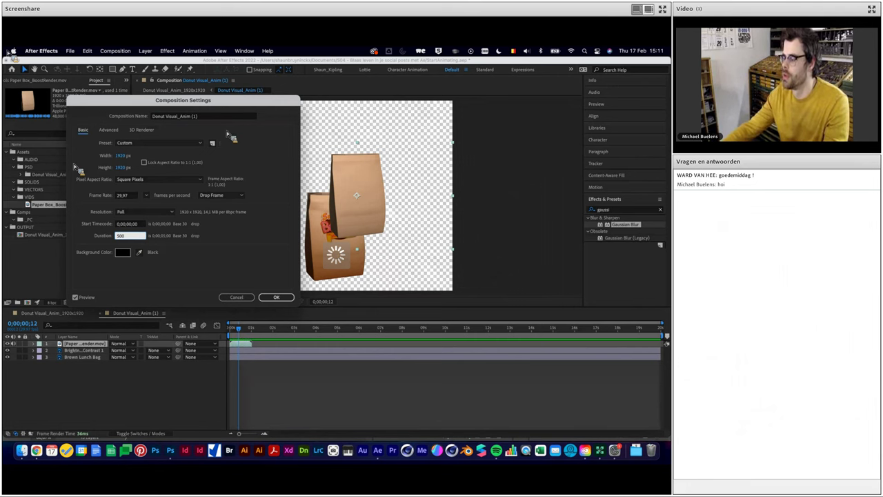
left_click(284, 298)
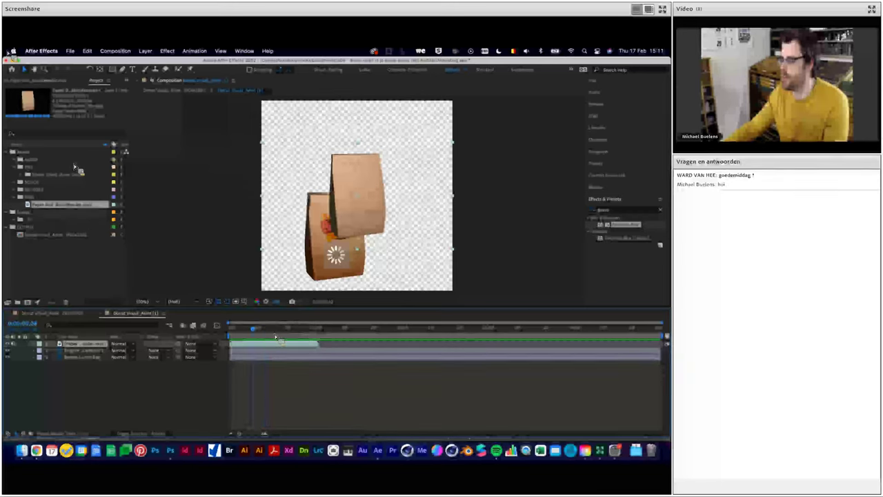
Set the Paper Box_BoostRender.mov layer's Scale to 106%
left_click_drag(249, 328, 269, 338)
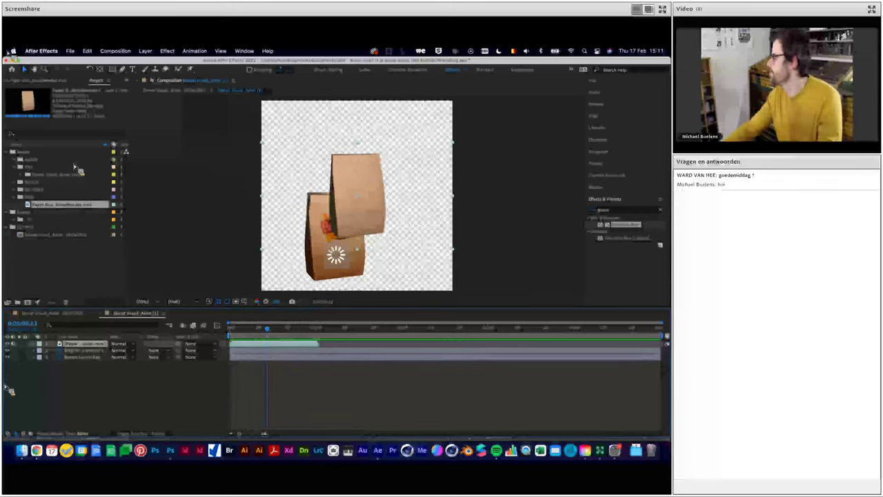
scroll(309, 253, "up", 1)
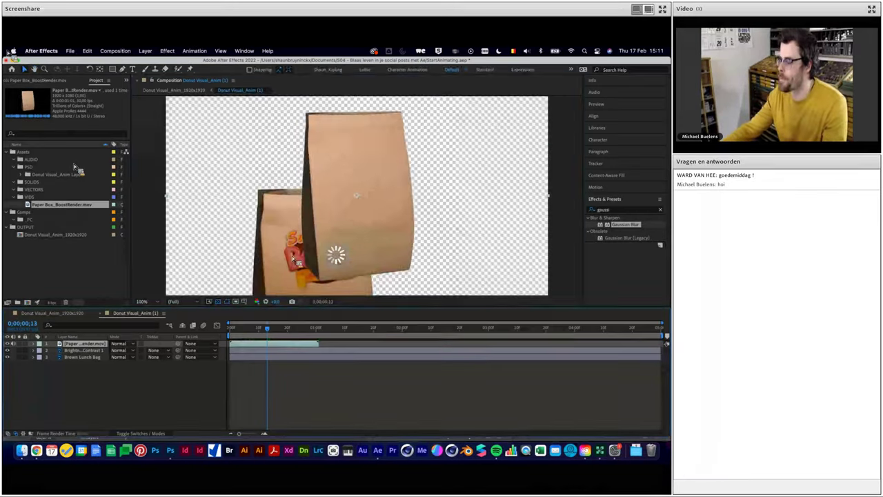
scroll(309, 253, "up", 1)
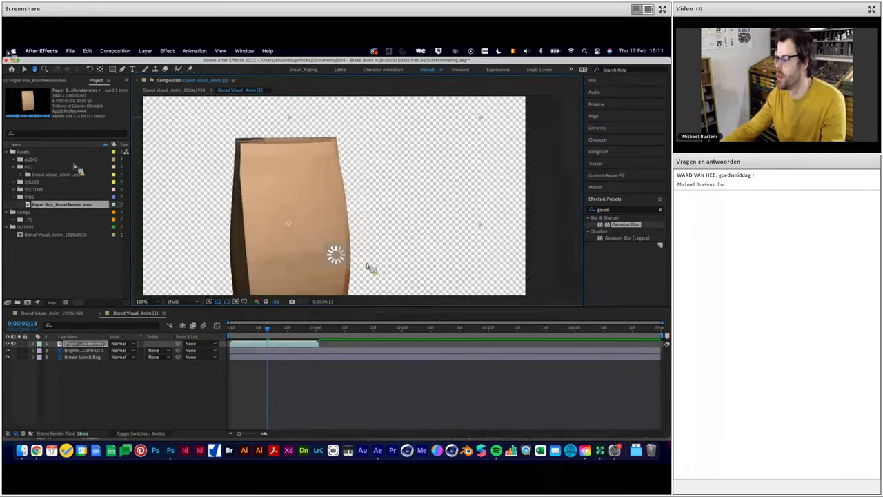
scroll(361, 280, "down", 3)
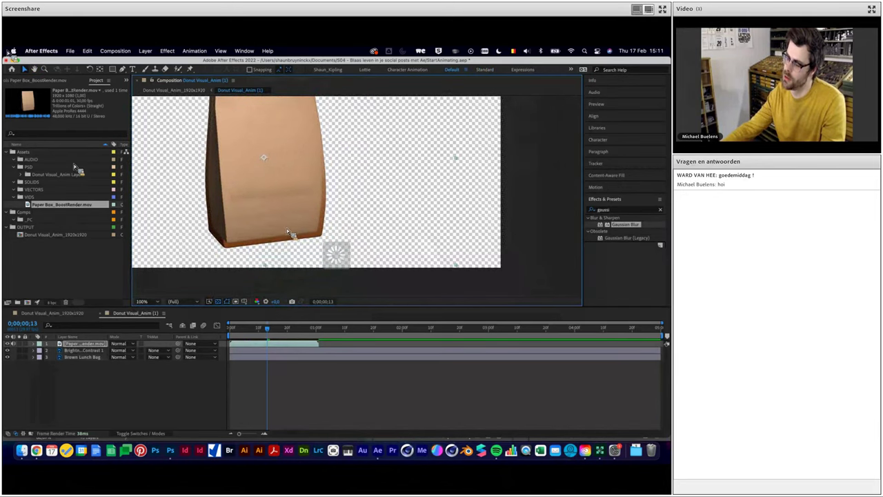
left_click(114, 356)
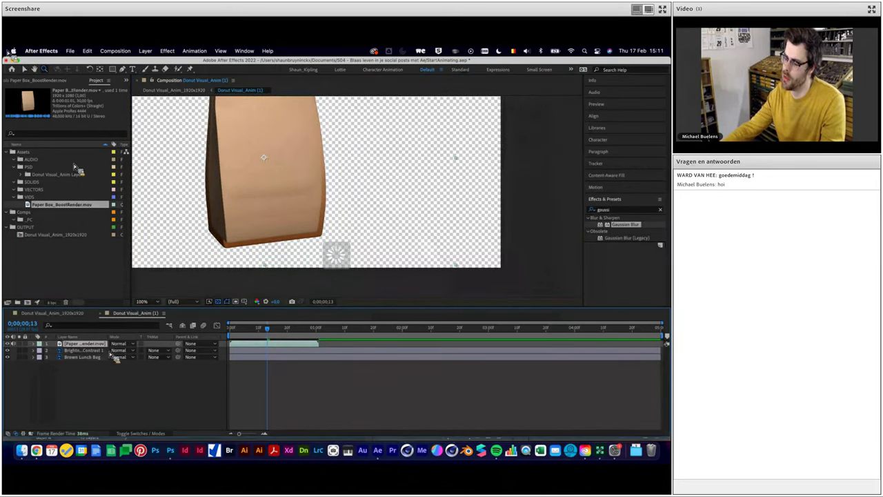
key("s")
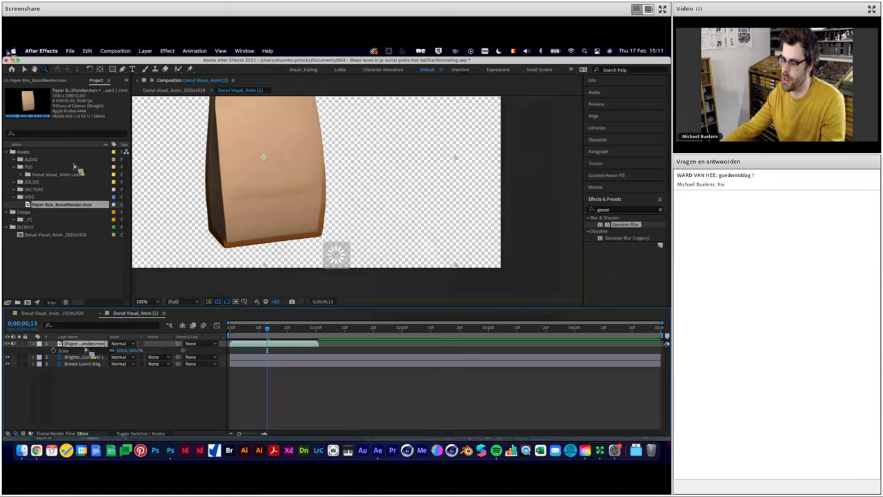
left_click(122, 350)
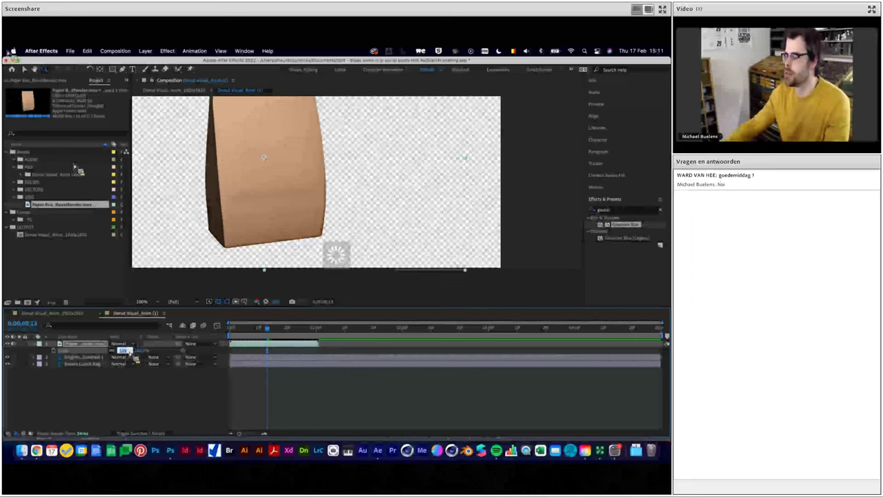
left_click(157, 368)
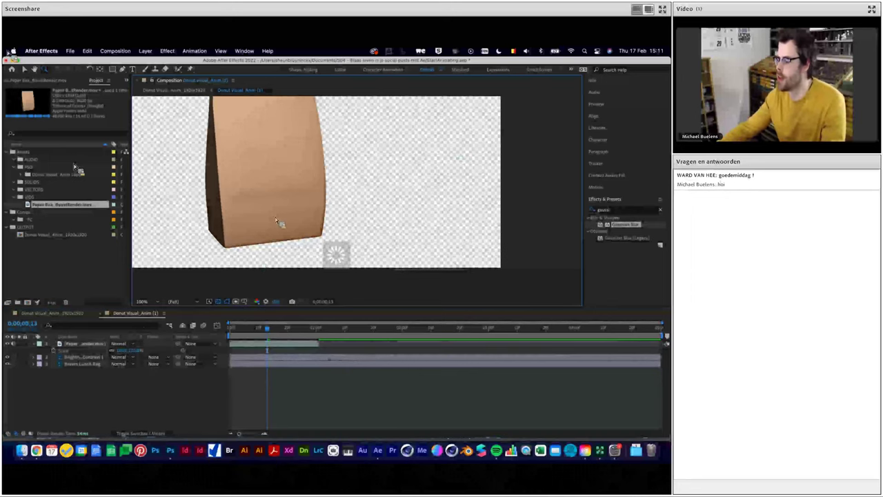
scroll(281, 213, "up", 3)
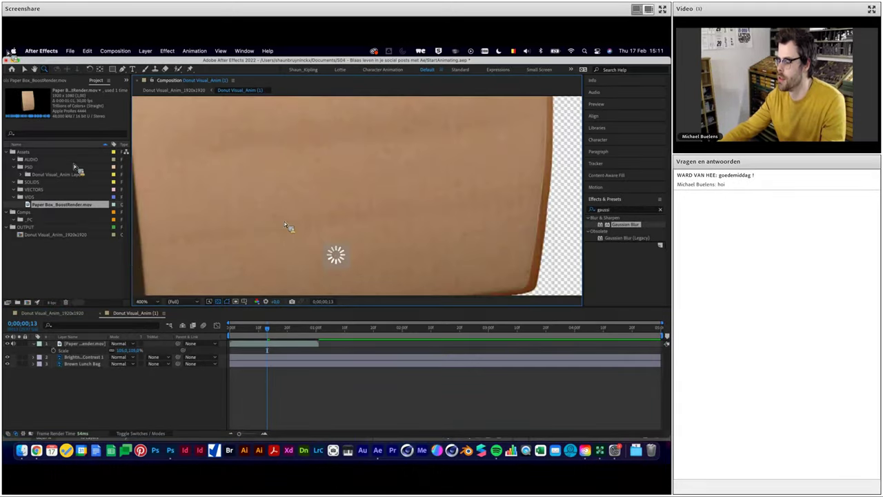
left_click(198, 260)
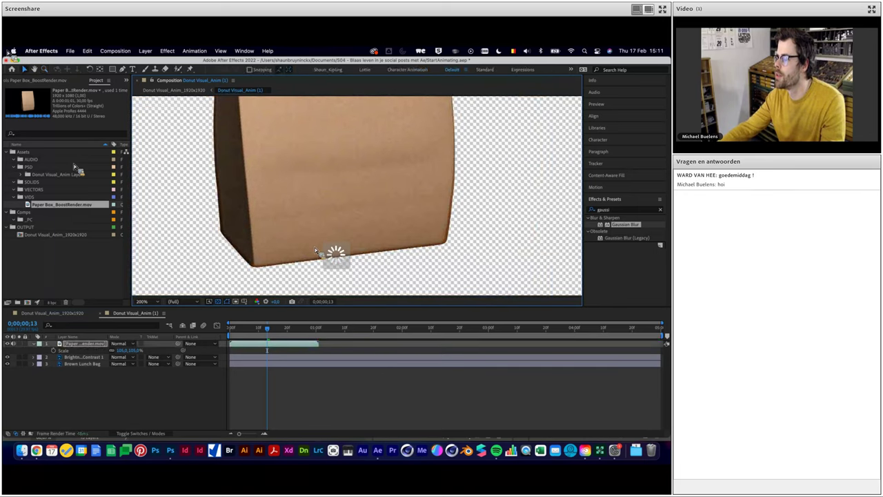
left_click(123, 350)
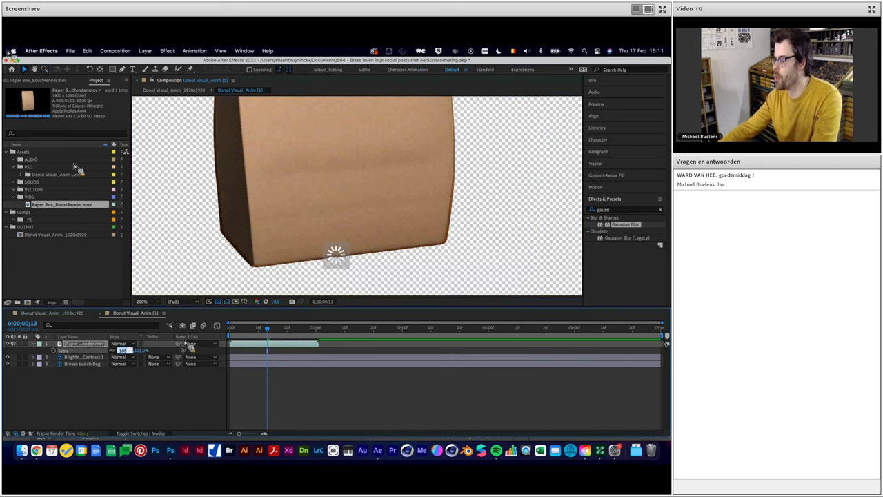
key("Return")
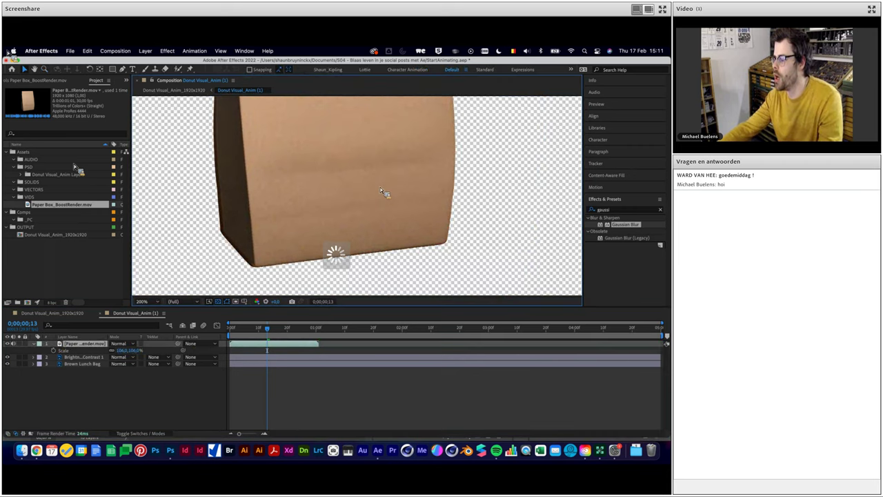
scroll(381, 181, "down", 2)
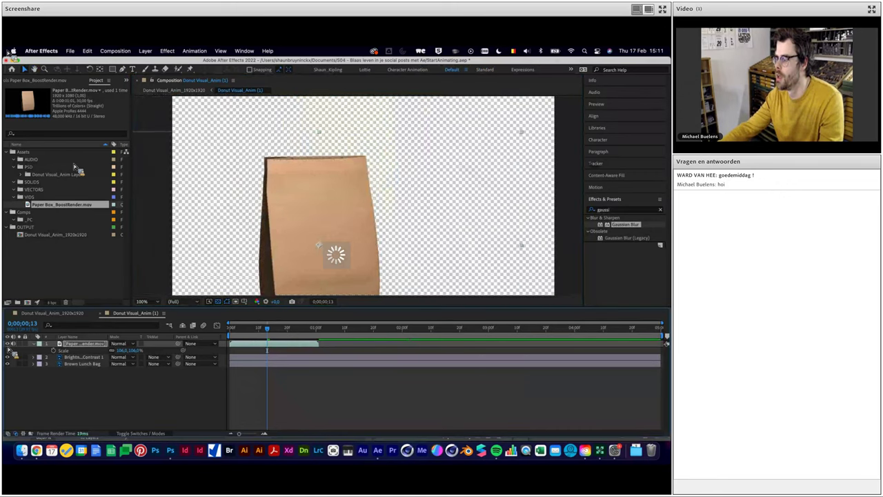
Slide the Paper Box layer so its in-point starts at about 1 second, then scrub to check it
left_click_drag(316, 329, 313, 330)
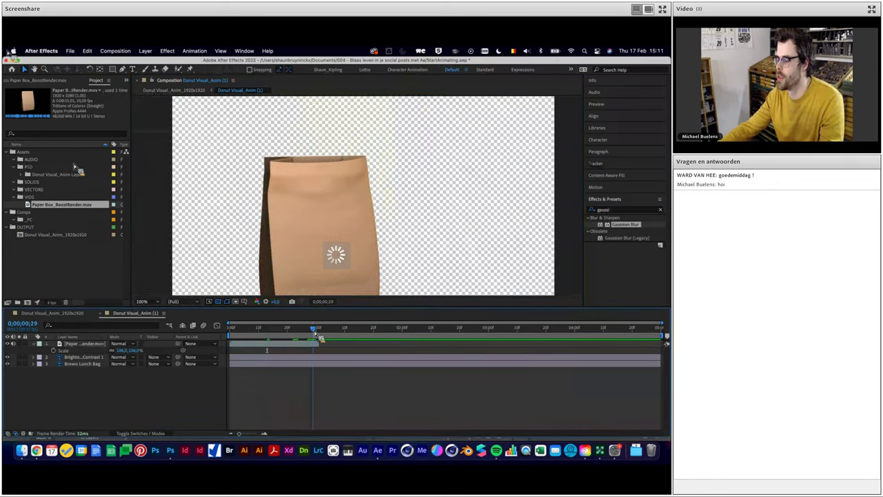
left_click(76, 344)
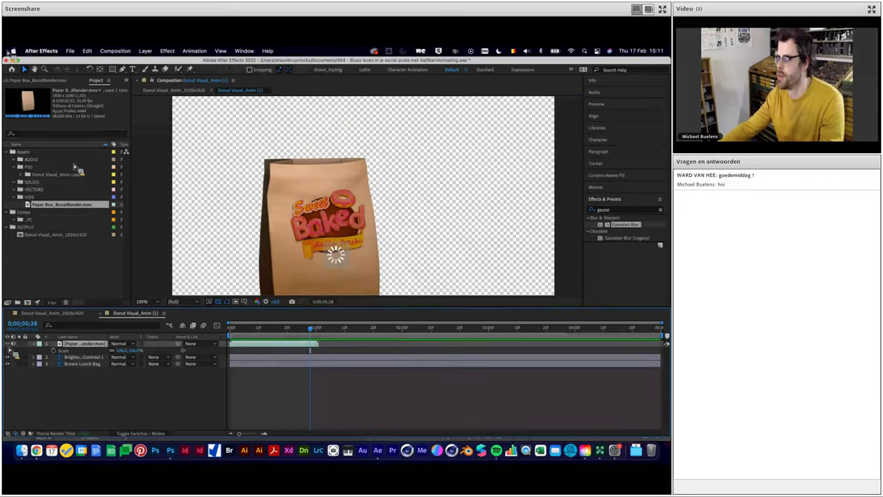
left_click(95, 385)
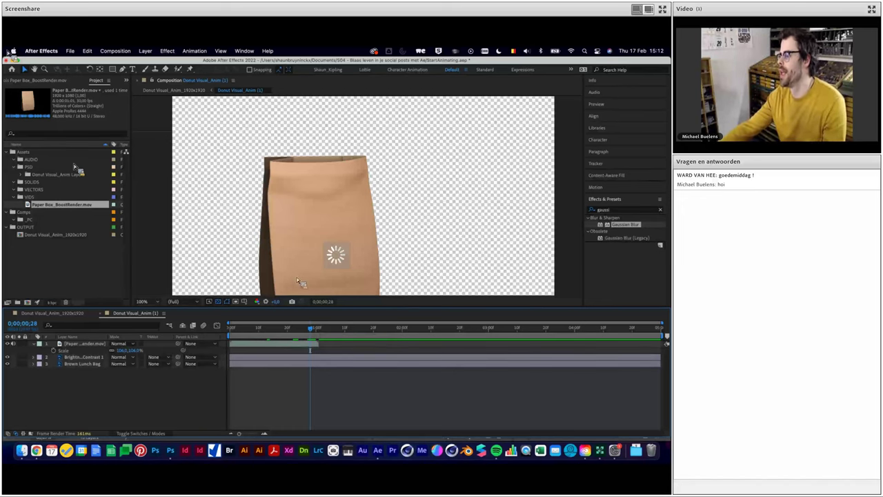
key("comma")
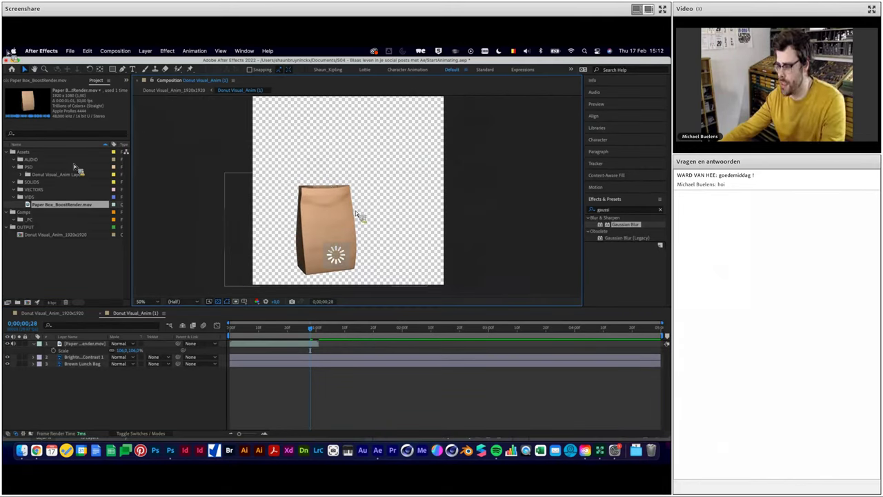
scroll(326, 190, "up", 2)
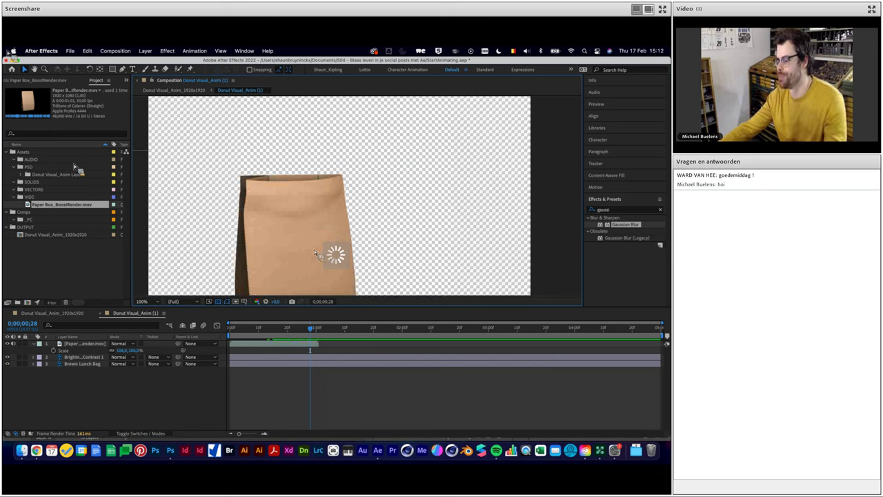
left_click(313, 337)
left_click_drag(293, 349, 375, 346)
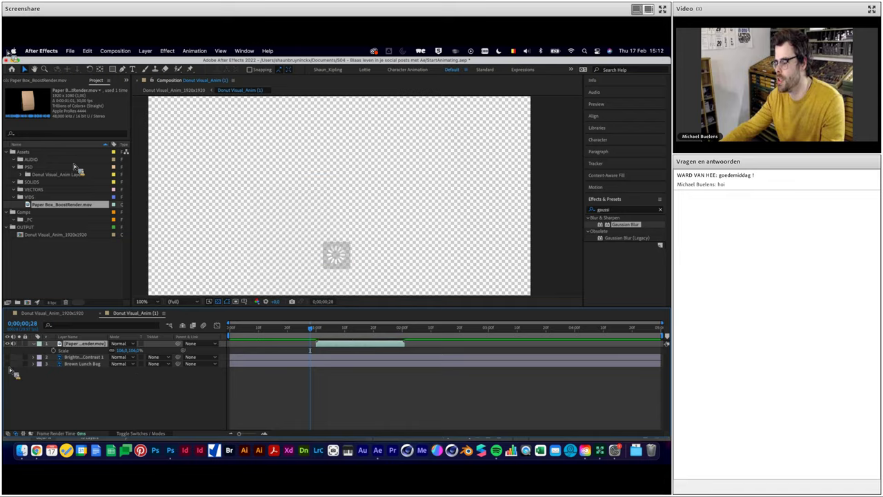
left_click(316, 329)
left_click_drag(326, 333, 394, 336)
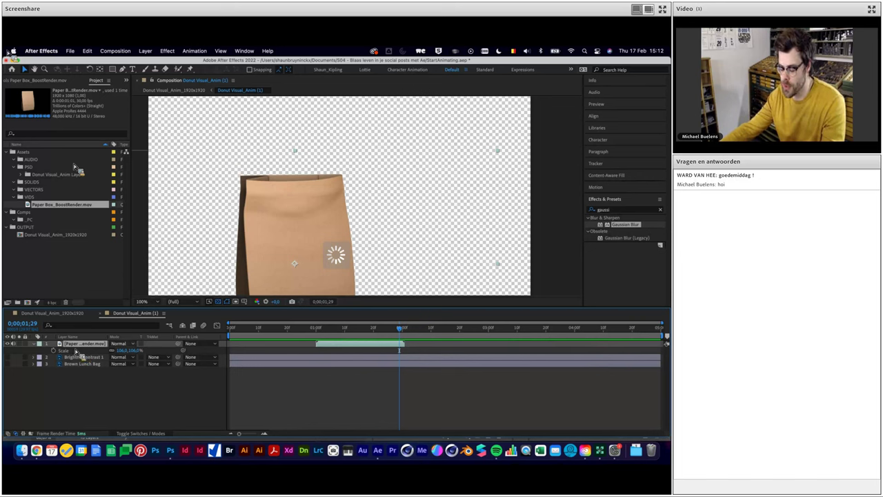
Duplicate the Paper Box layer and move the copy to start around 4 seconds
right_click(346, 348)
key("Escape")
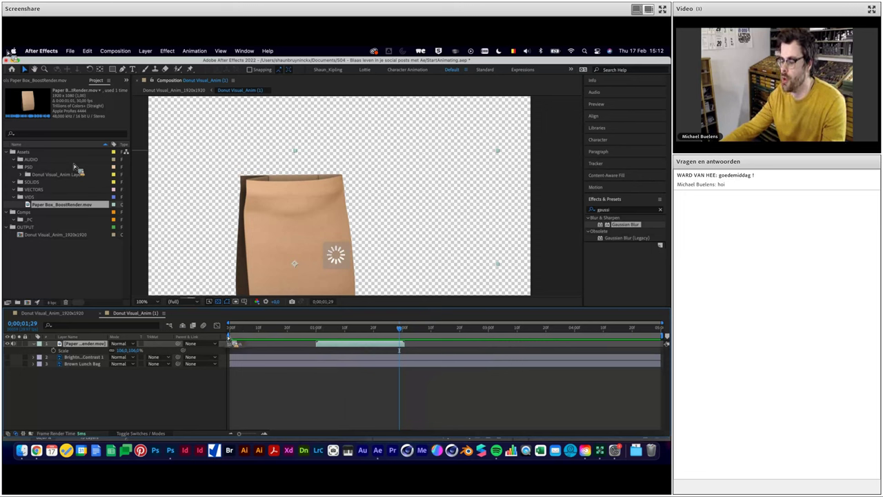
key("ctrl+d")
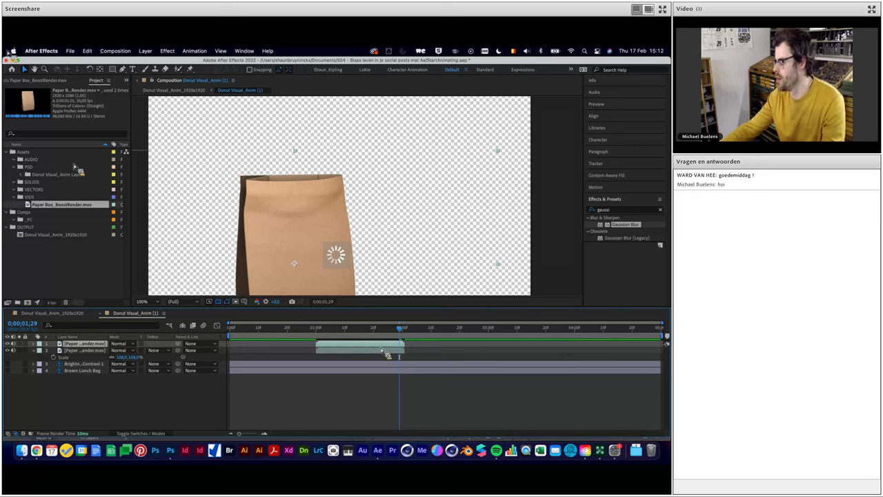
mouse_move(375, 347)
left_mouse_down()
mouse_move(602, 355)
mouse_move(582, 338)
left_mouse_up()
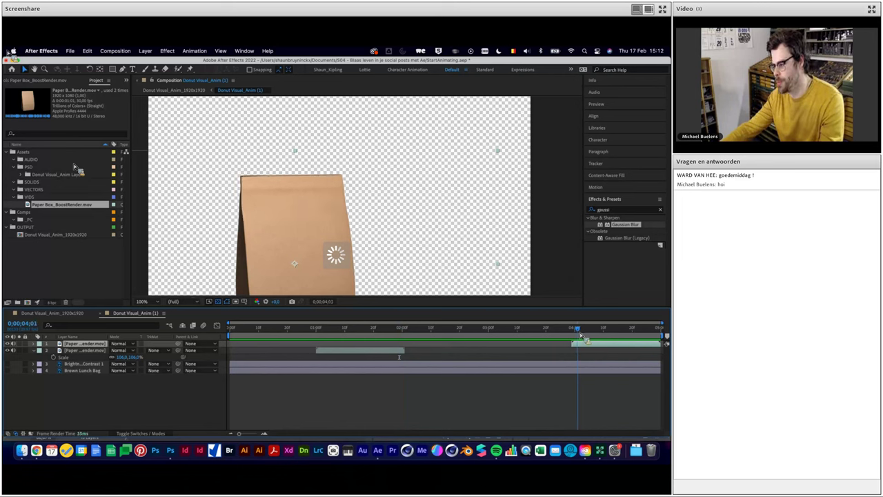
mouse_move(582, 338)
left_mouse_down()
mouse_move(306, 326)
mouse_move(491, 332)
left_mouse_up()
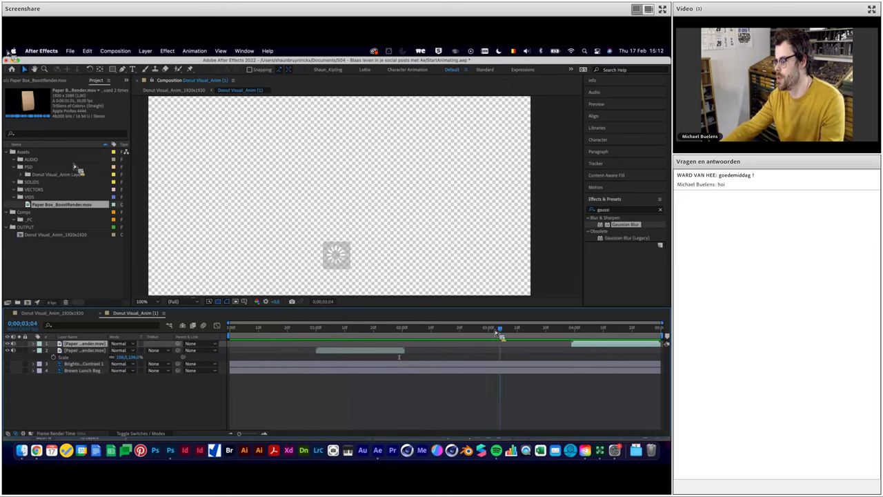
mouse_move(555, 333)
left_mouse_down()
mouse_move(660, 336)
mouse_move(629, 340)
left_mouse_up()
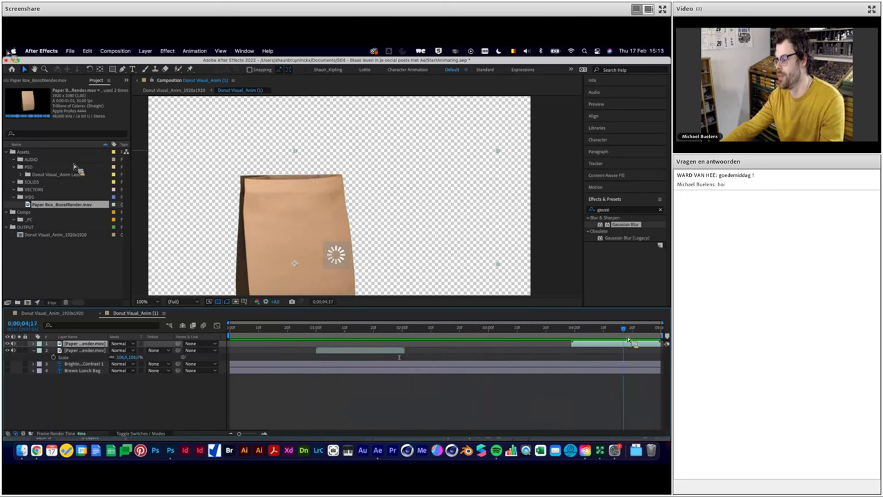
Freeze Frame the copy, then select the original Paper Box layer and jump to its in-point
right_click(595, 351)
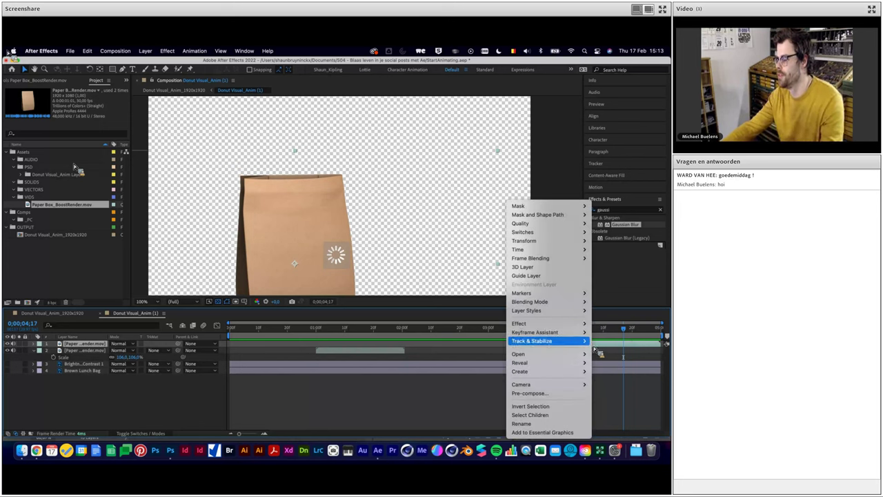
key("Up")
key("Up")
key("Up")
key("Right")
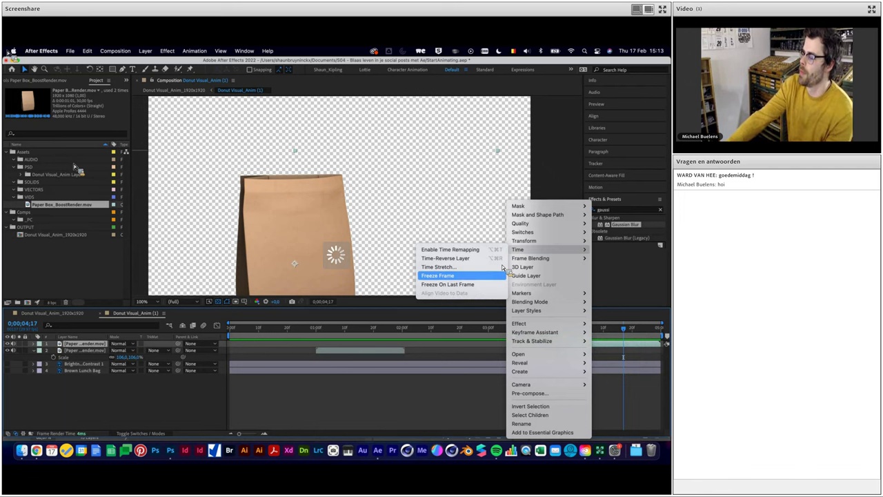
left_click(473, 274)
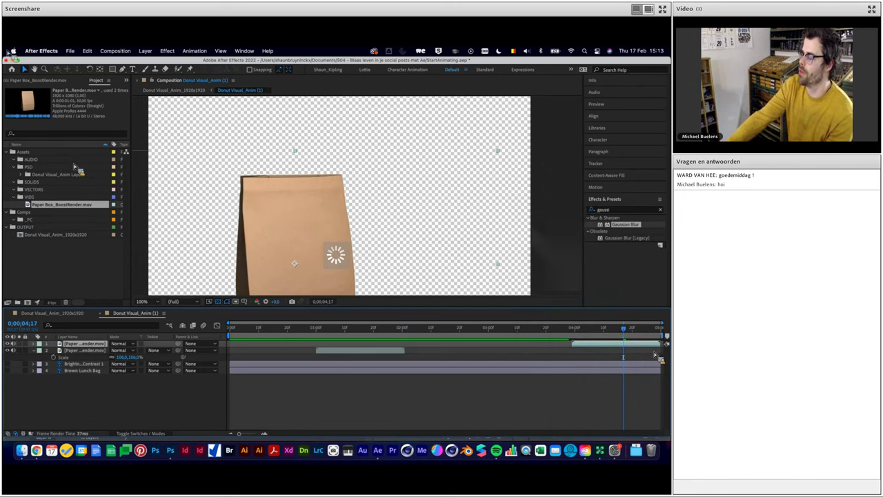
mouse_move(625, 335)
left_mouse_down()
mouse_move(577, 336)
mouse_move(657, 335)
left_mouse_up()
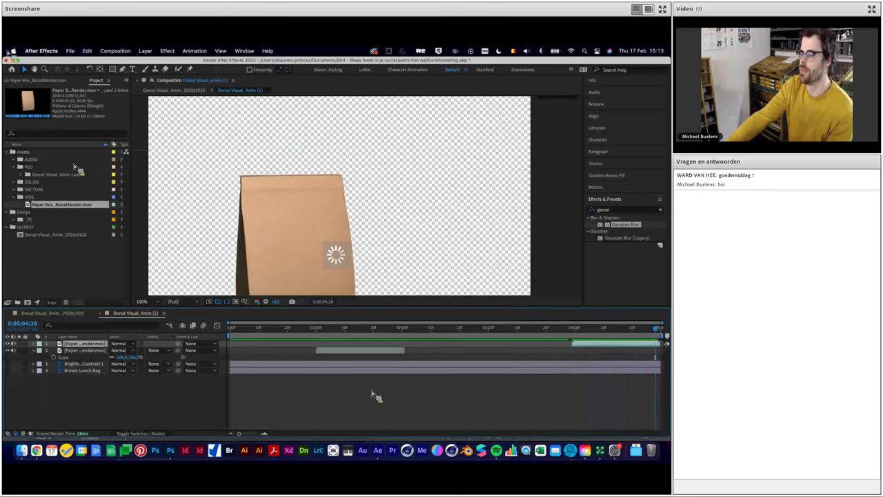
left_click(339, 353)
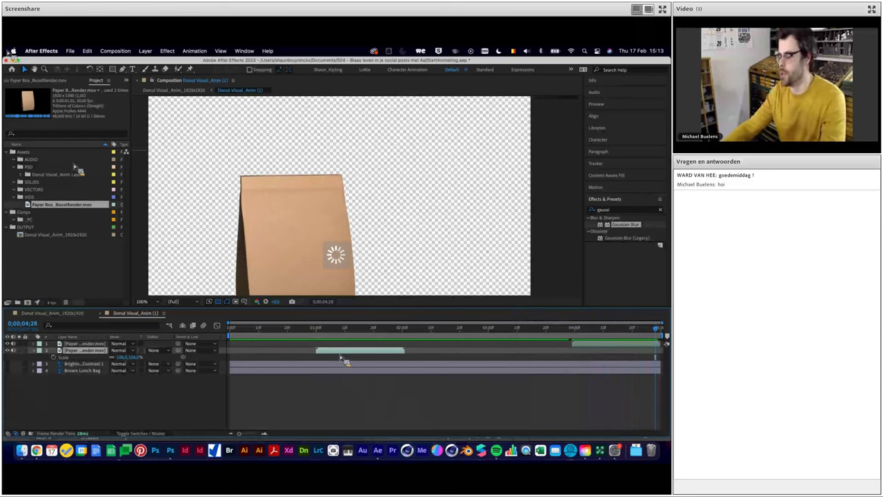
key("i")
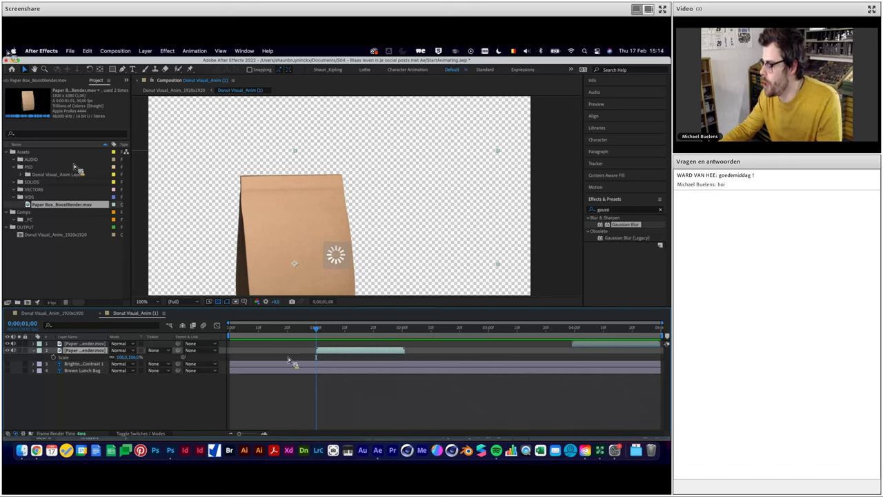
Duplicate the Paper Box layer, move the copy into the first second, and Freeze Frame it
key("super+d")
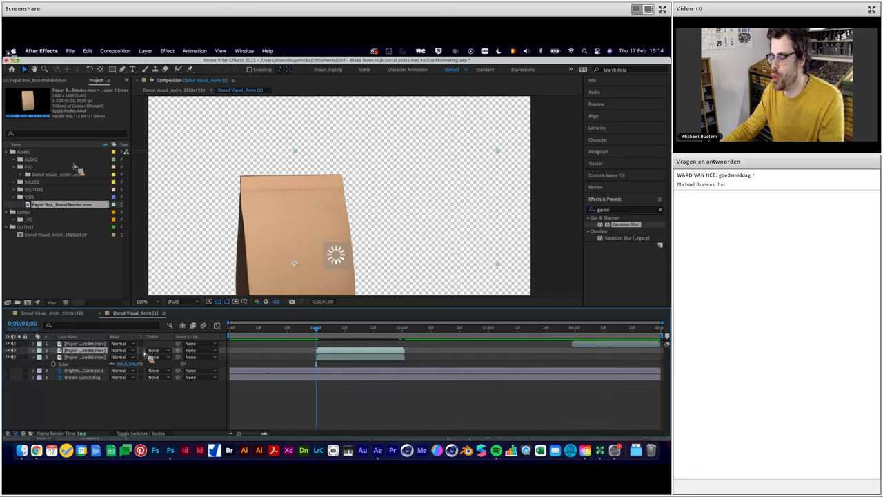
left_click_drag(128, 350, 99, 373)
left_click_drag(352, 364, 266, 369)
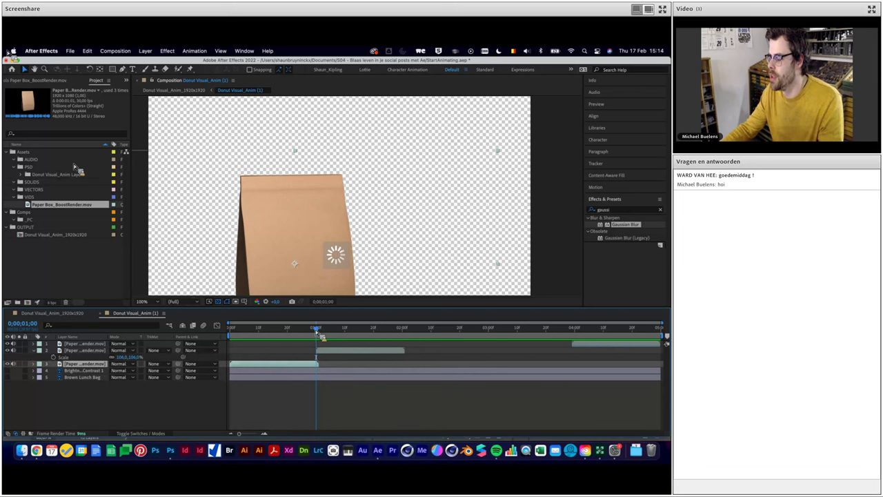
left_click_drag(318, 332, 230, 332)
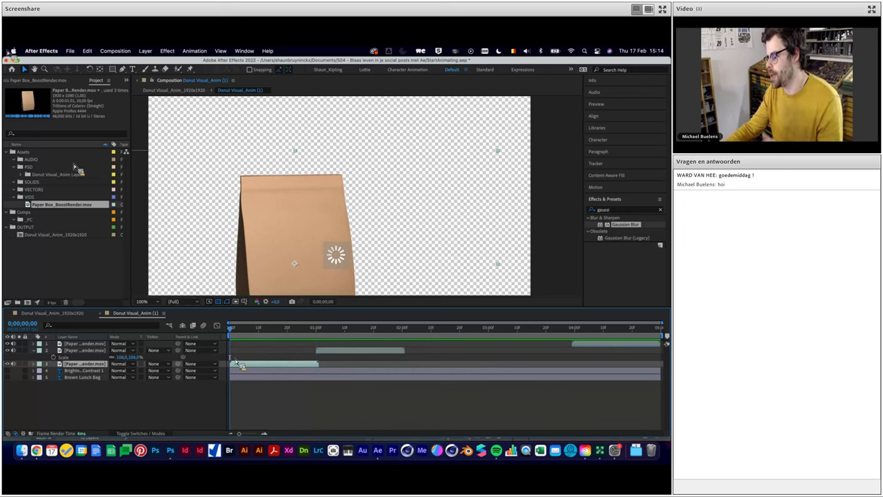
right_click(235, 372)
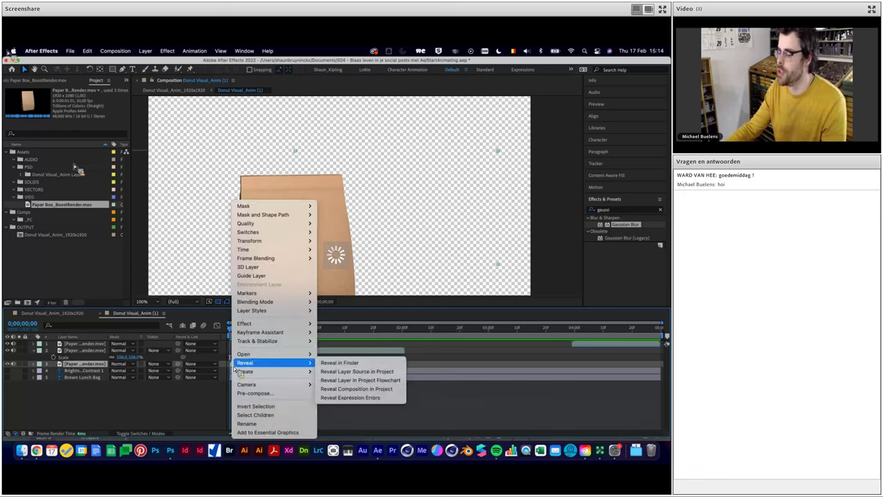
mouse_move(278, 254)
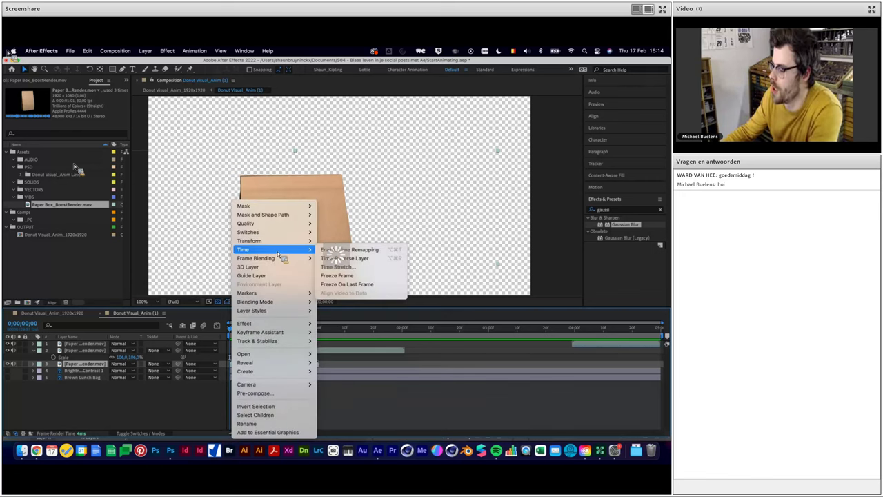
left_click(351, 276)
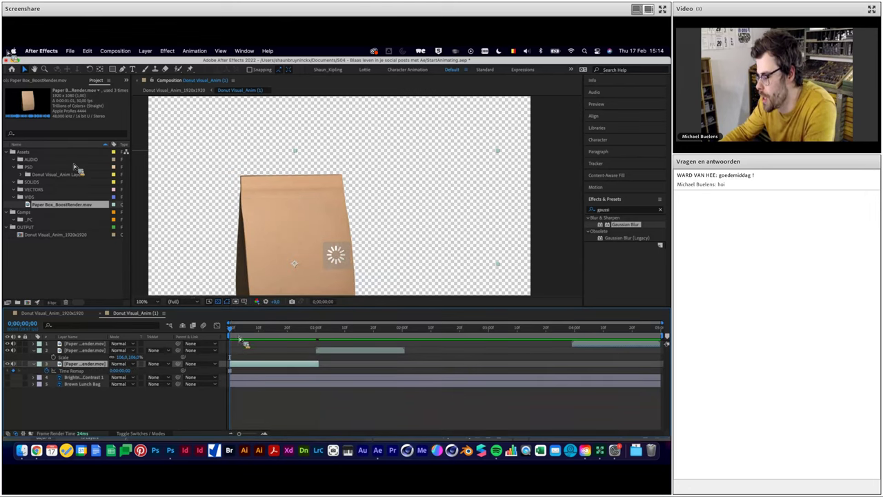
left_click_drag(231, 329, 316, 338)
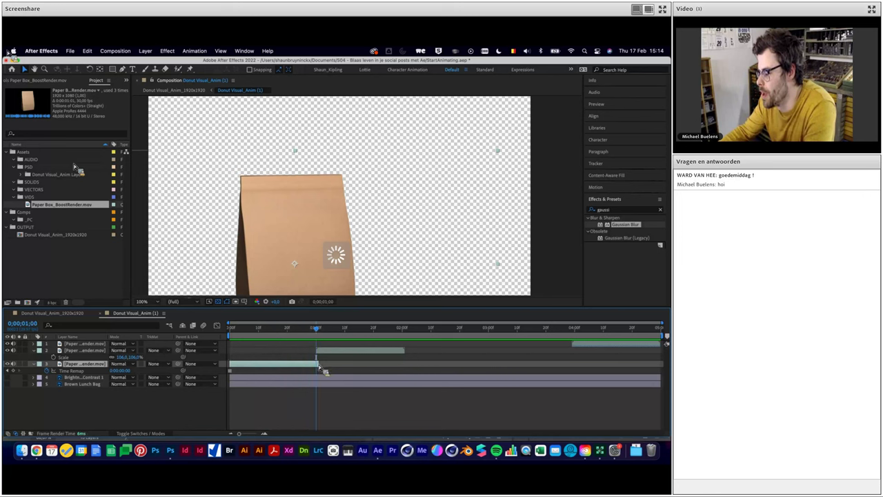
mouse_move(319, 340)
left_mouse_down()
mouse_move(278, 342)
mouse_move(397, 346)
mouse_move(405, 335)
left_mouse_up()
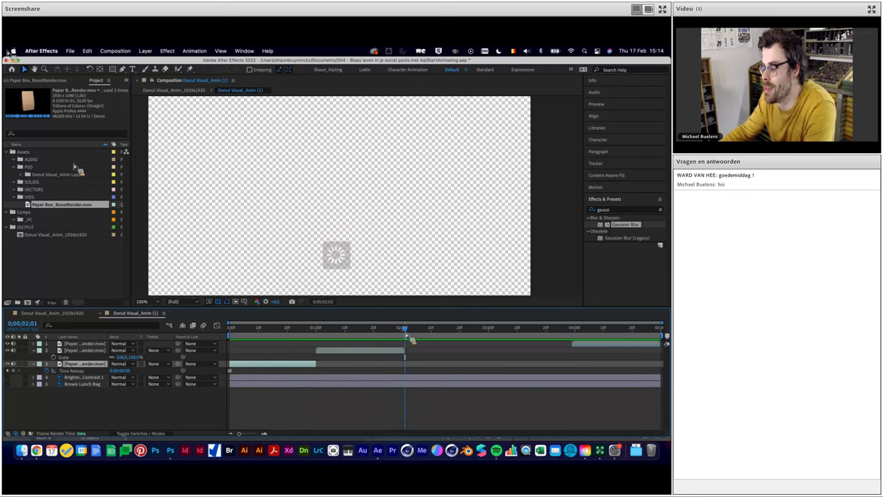
Duplicate the middle Paper Box layer and step back to 0;00;02;00
left_click(392, 352)
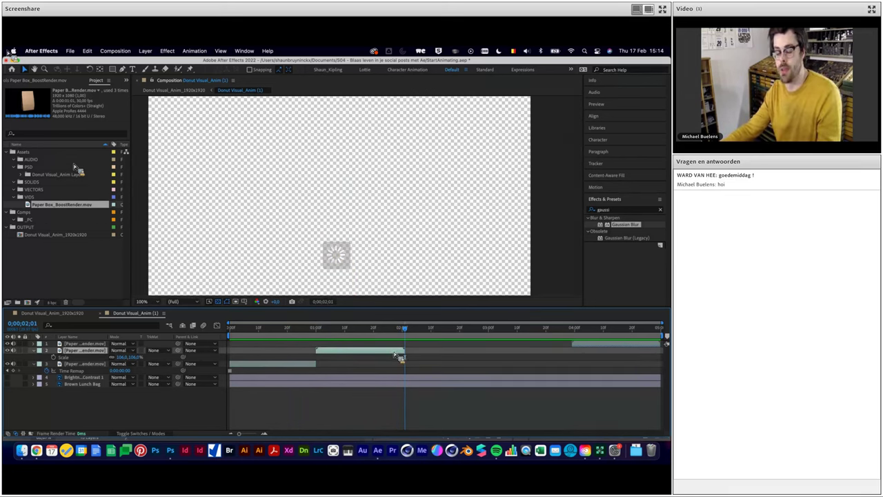
key("super+d")
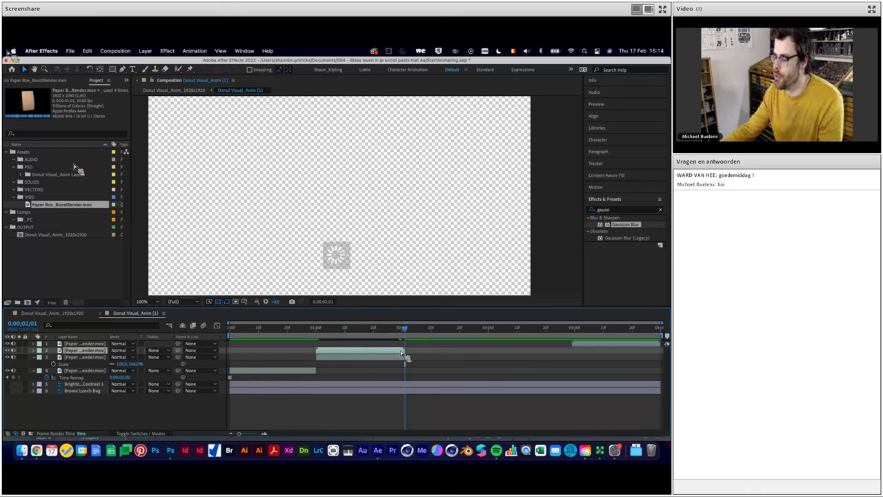
key("Page_Up")
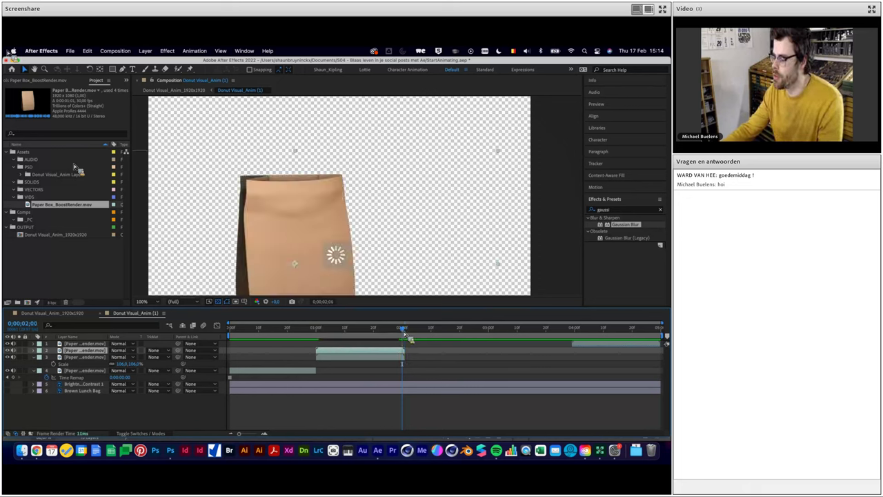
right_click(399, 357)
Freeze the new copy, shift the second bag clip later, and extend its in-point earlier
mouse_move(417, 250)
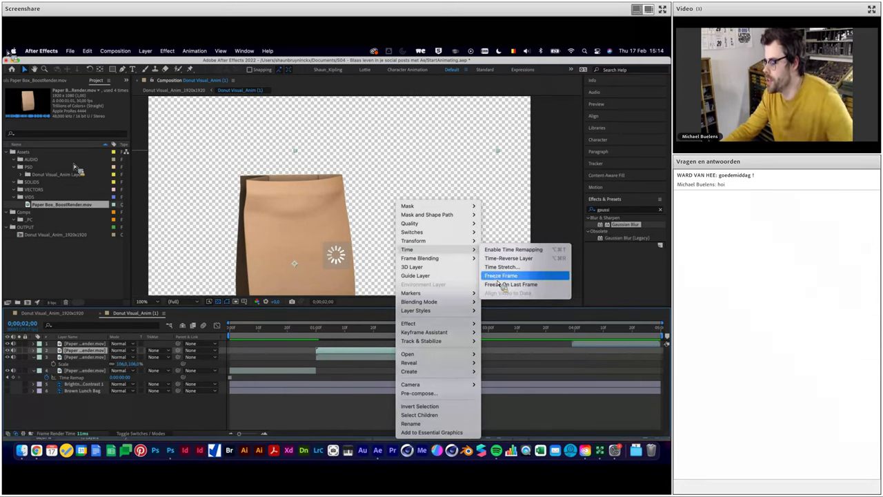
left_click(497, 276)
left_click_drag(372, 350, 534, 353)
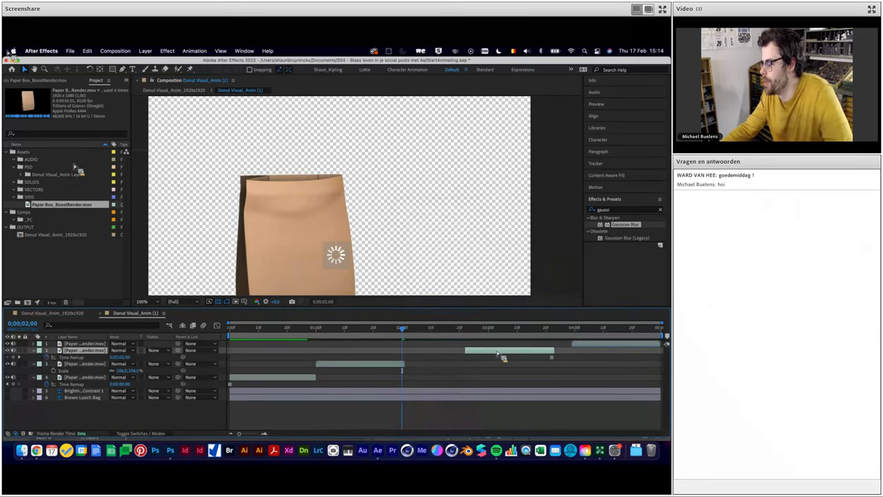
mouse_move(483, 353)
left_mouse_down()
mouse_move(407, 353)
mouse_move(469, 342)
left_mouse_up()
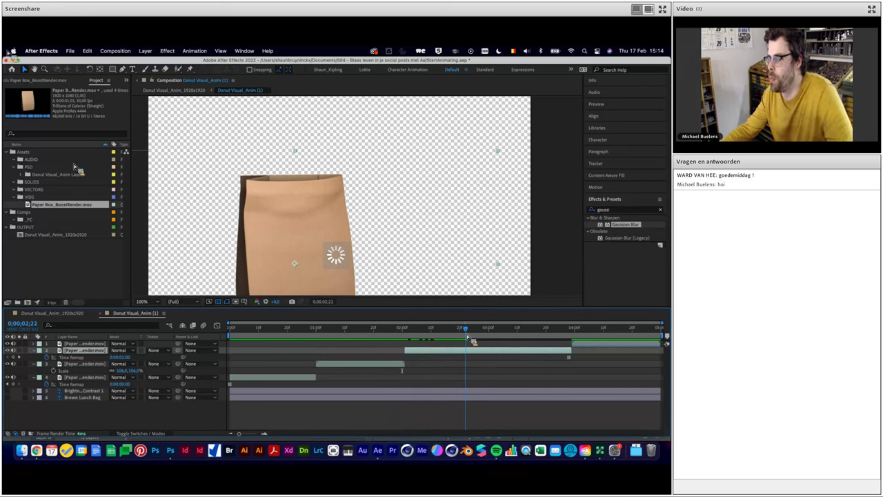
left_click_drag(473, 341, 411, 336)
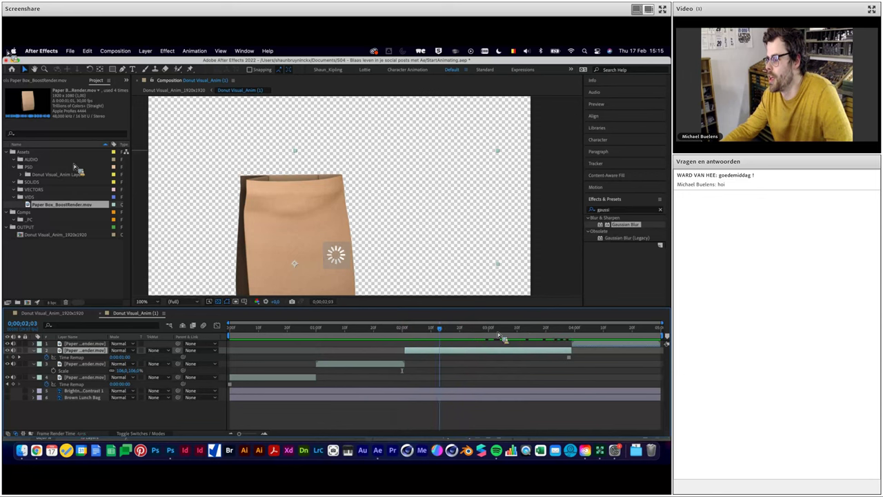
Play a preview of the bag animation from the start of the comp
left_click_drag(501, 337, 235, 333)
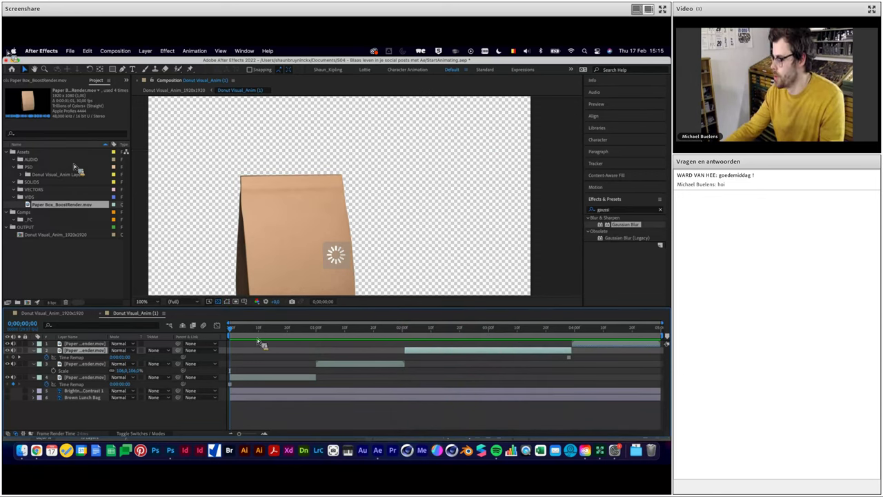
key("space")
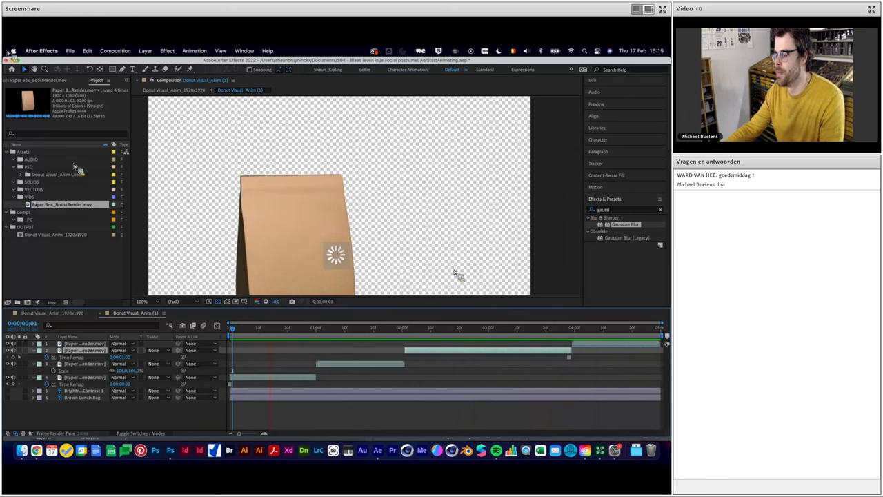
key("space")
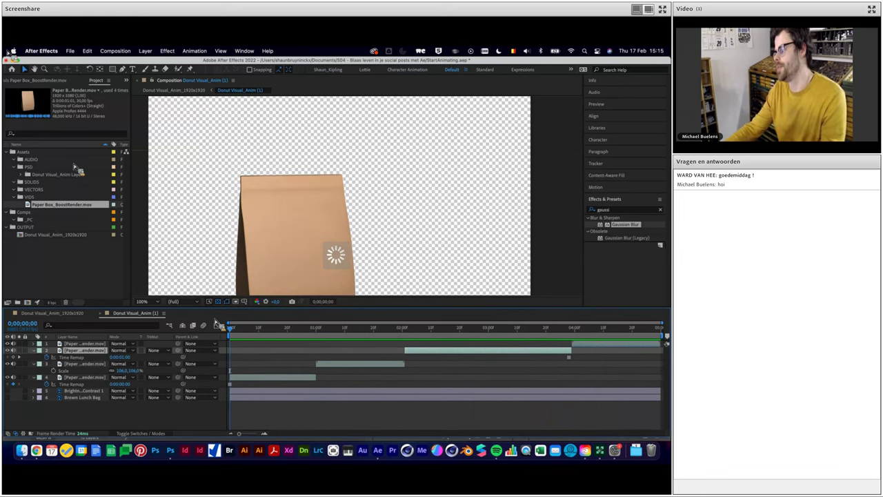
left_click(69, 313)
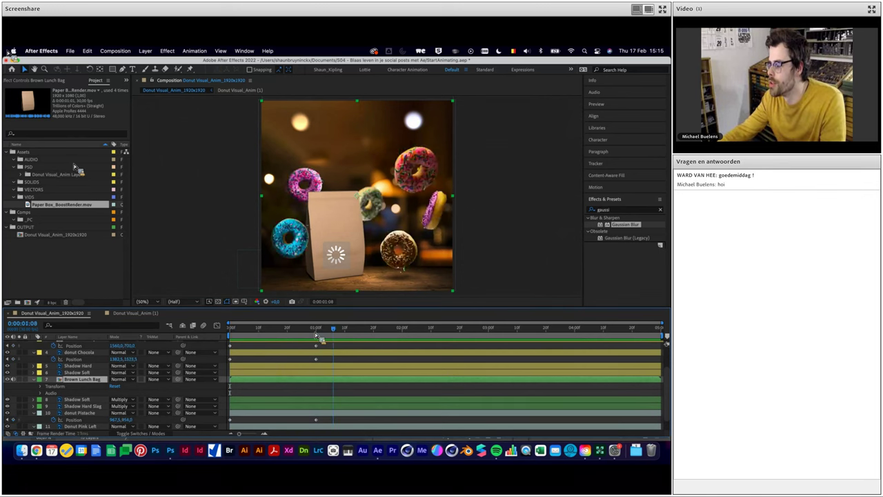
left_click(144, 314)
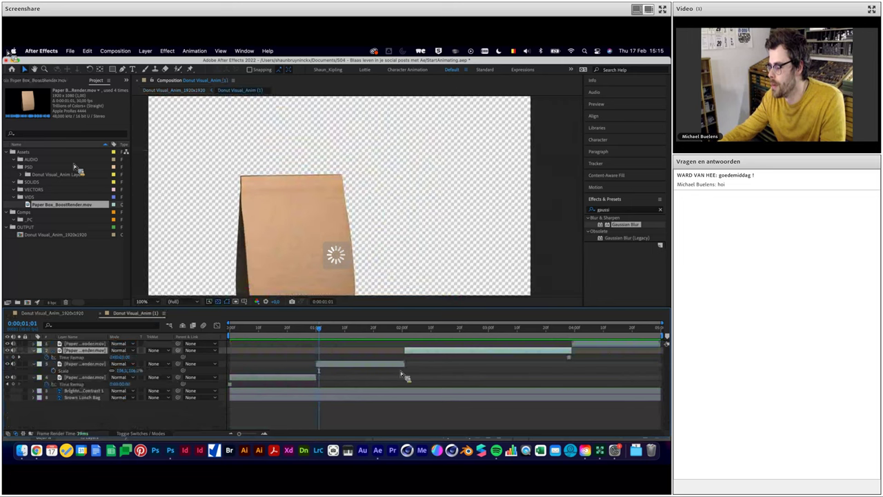
left_click(338, 378)
left_click(312, 377)
left_click(79, 314)
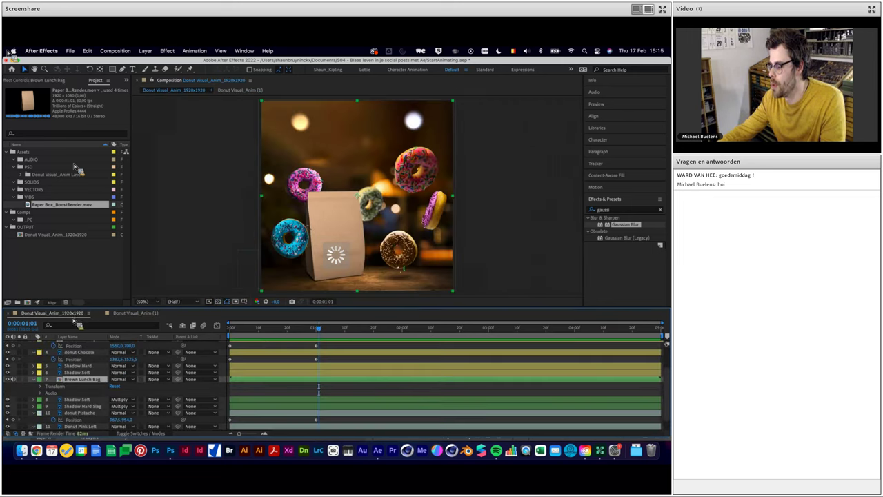
left_click_drag(276, 341, 634, 351)
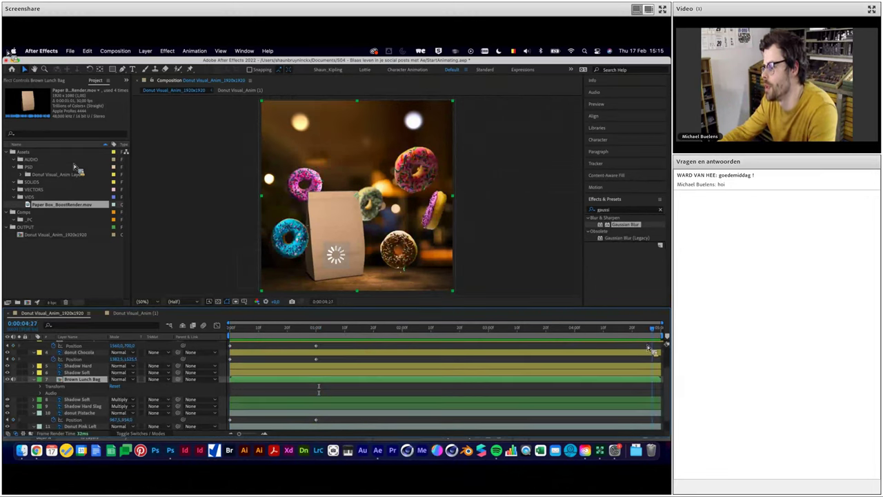
left_click_drag(633, 351, 231, 343)
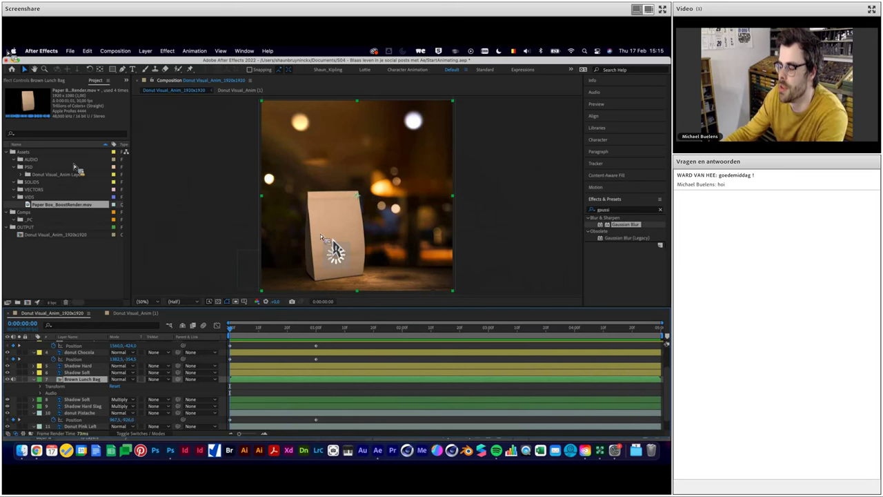
left_click(152, 315)
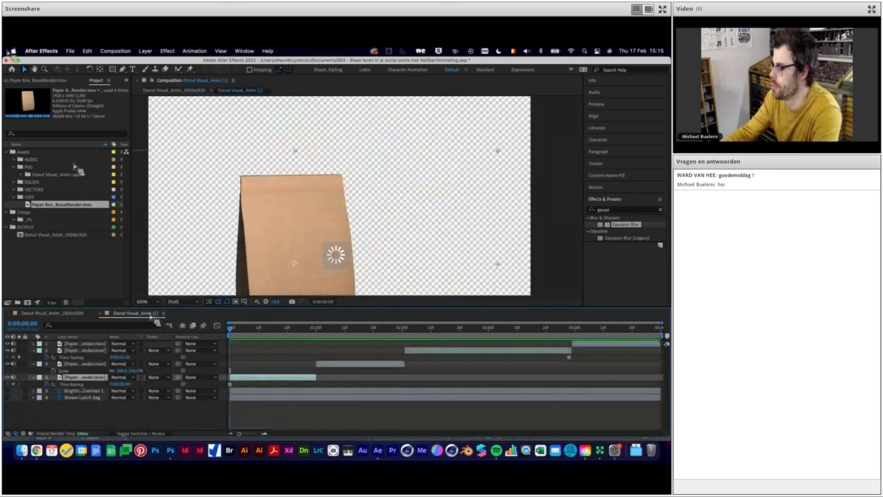
Select the VECTORS folder and drag logo Donut.ai from Finder into the Project panel
left_click(91, 407)
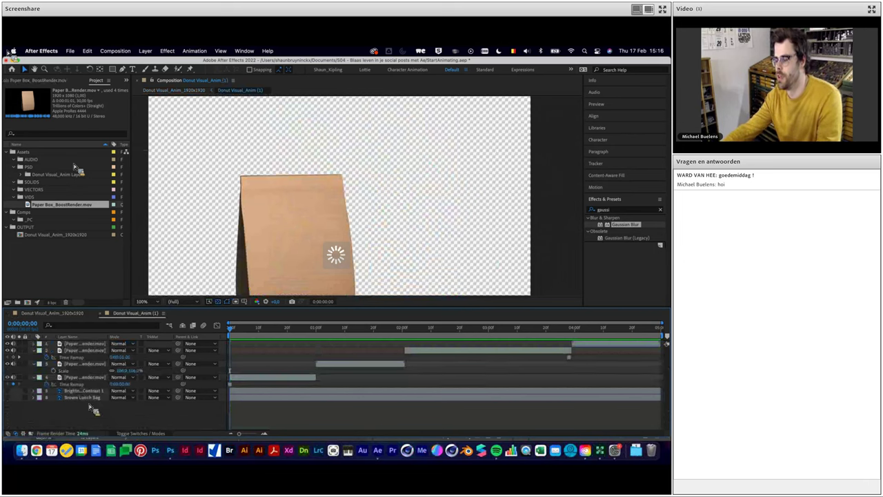
left_click(38, 190)
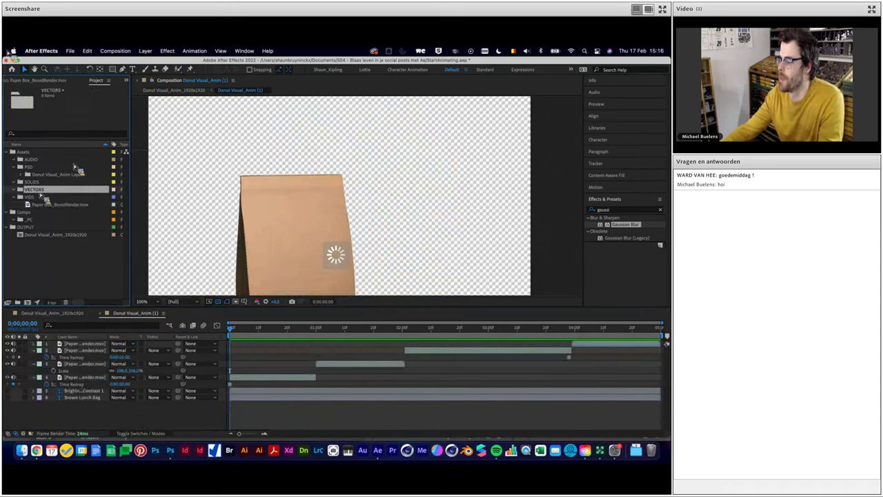
left_click_drag(22, 202, 21, 200)
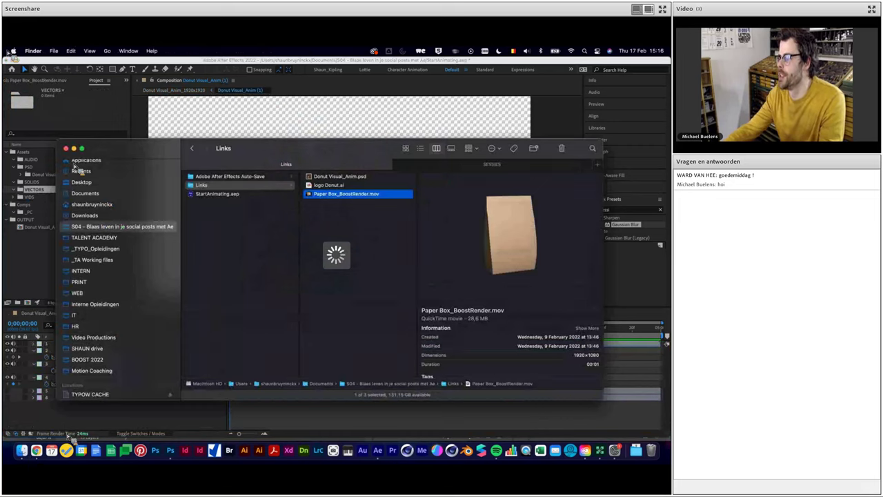
left_click(330, 185)
mouse_move(331, 148)
left_mouse_down()
mouse_move(386, 114)
mouse_move(358, 121)
left_mouse_up()
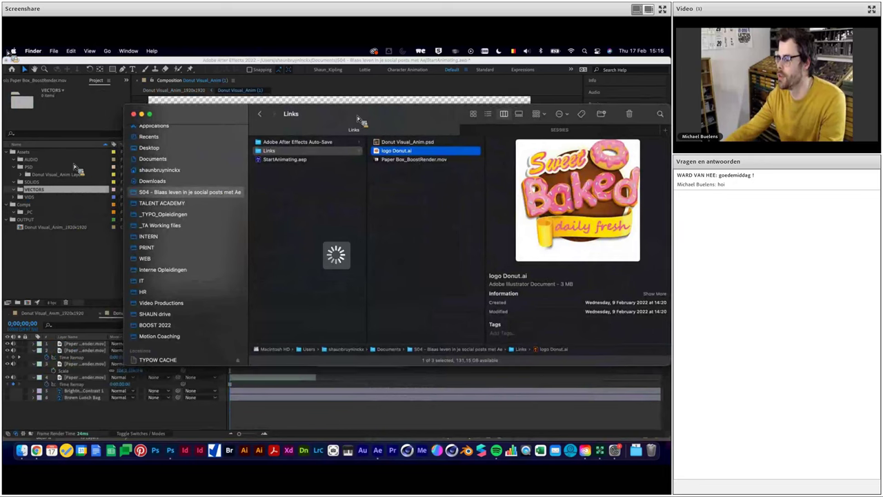
mouse_move(410, 152)
left_mouse_down()
mouse_move(102, 210)
mouse_move(67, 196)
left_mouse_up()
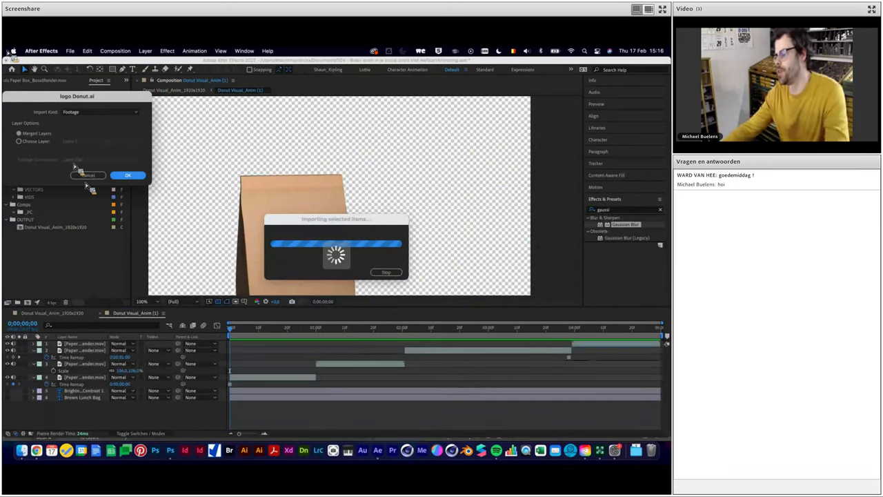
Import logo Donut.ai as Footage with Merged Layers
left_click_drag(84, 105, 126, 121)
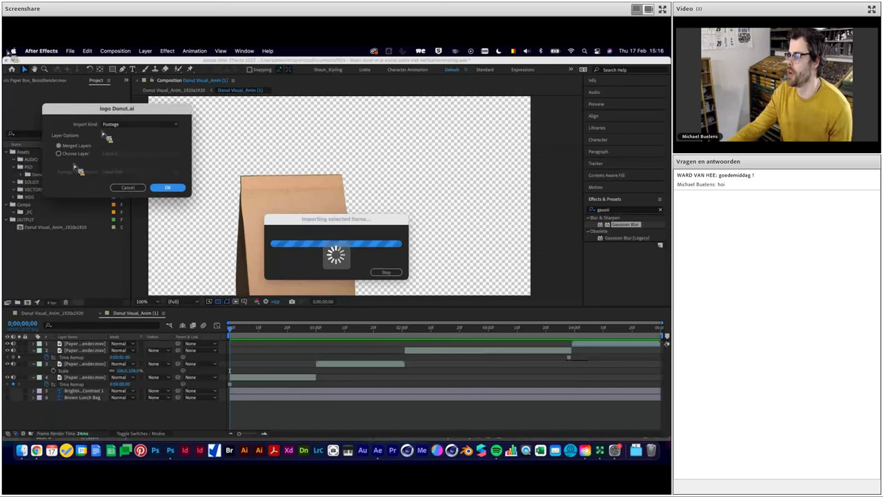
left_click(109, 125)
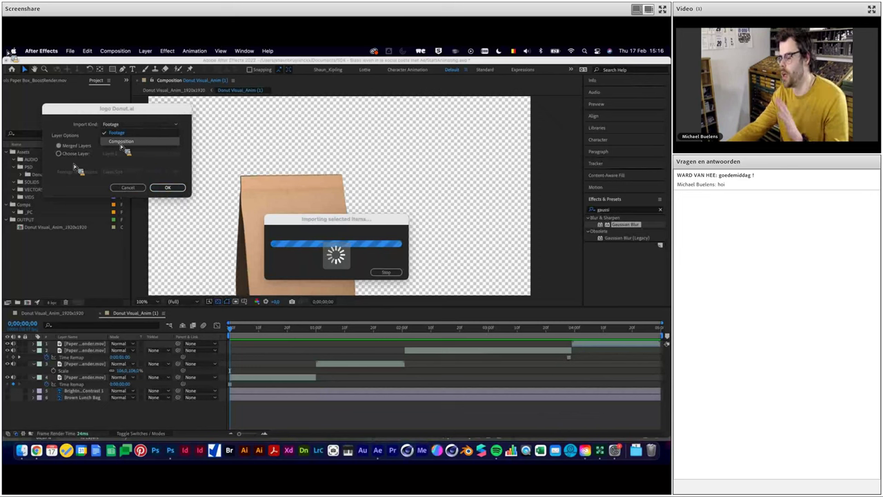
left_click(125, 135)
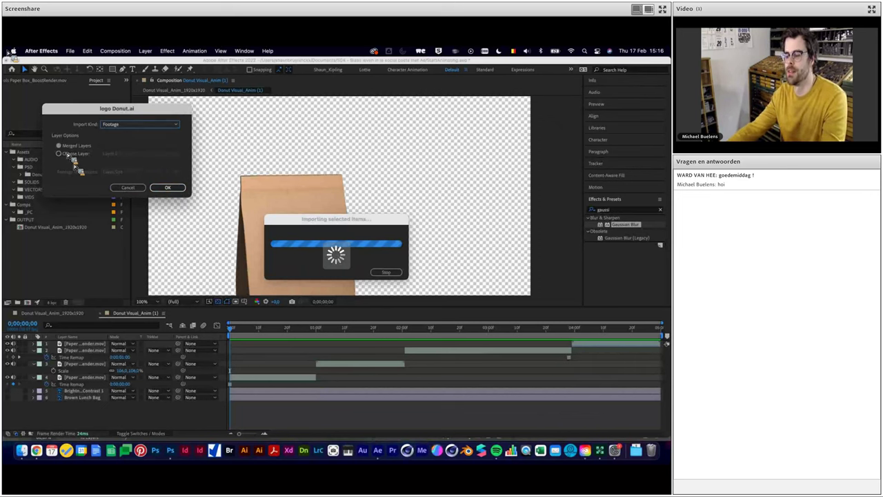
left_click(169, 187)
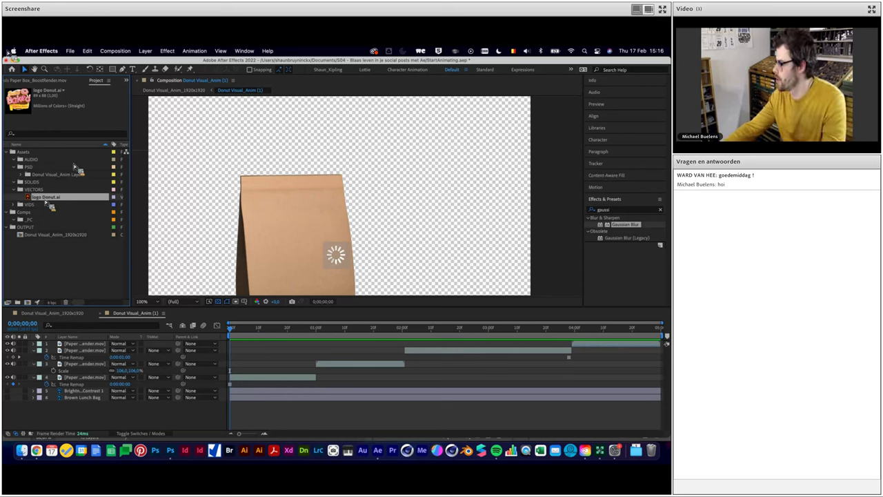
Place the logo Donut.ai into the paper-bag precomp and size it over the bag
right_click(45, 201)
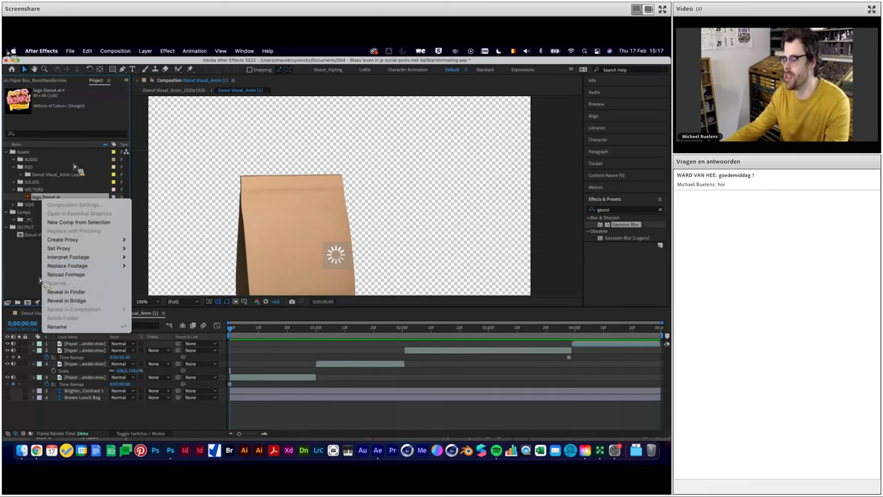
left_click(41, 281)
left_click_drag(54, 200, 297, 236)
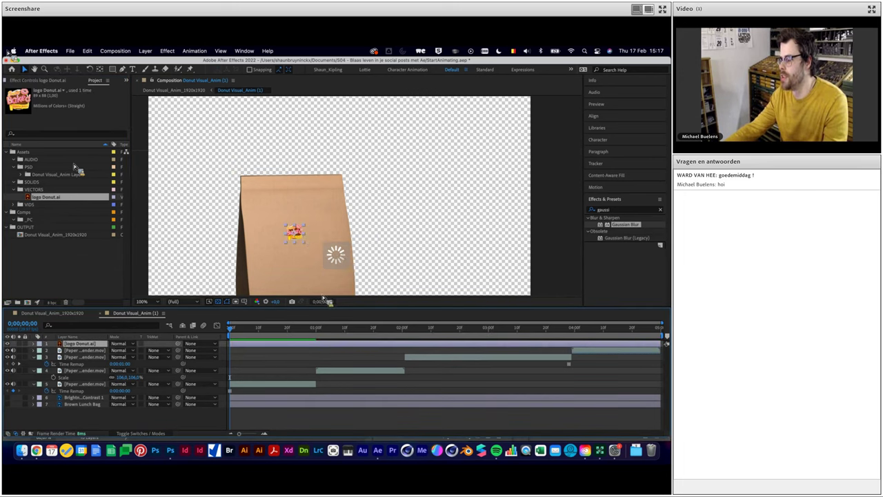
left_click_drag(307, 240, 317, 245)
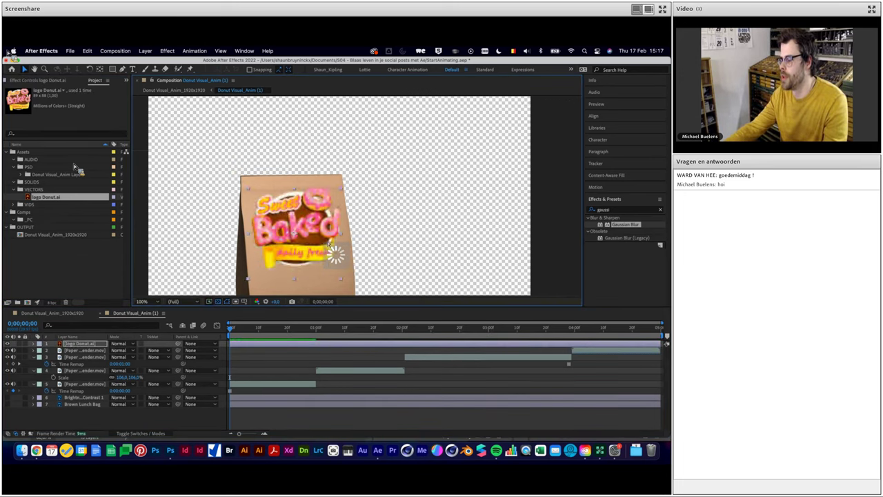
left_click(81, 403)
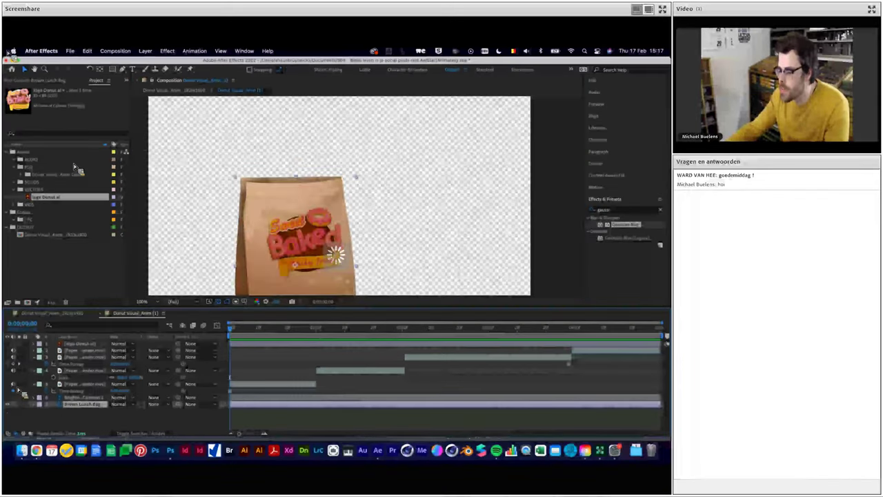
left_click(81, 418)
left_click(79, 344)
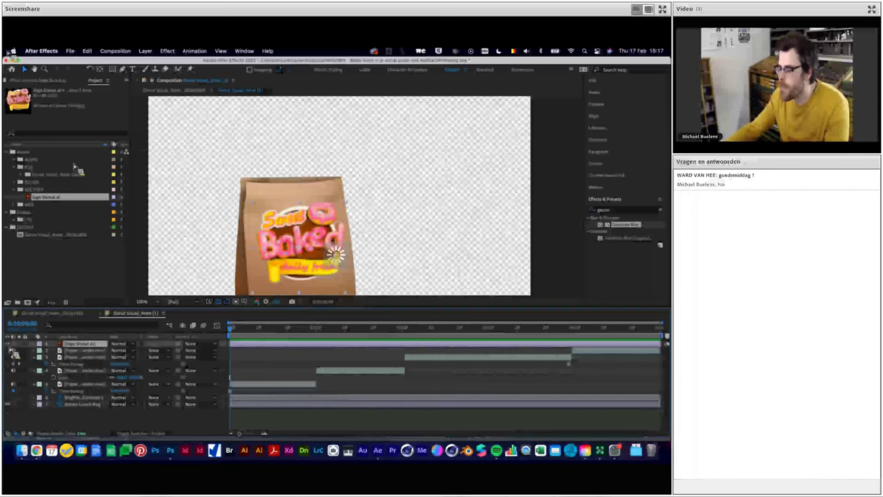
left_click_drag(348, 257, 317, 262)
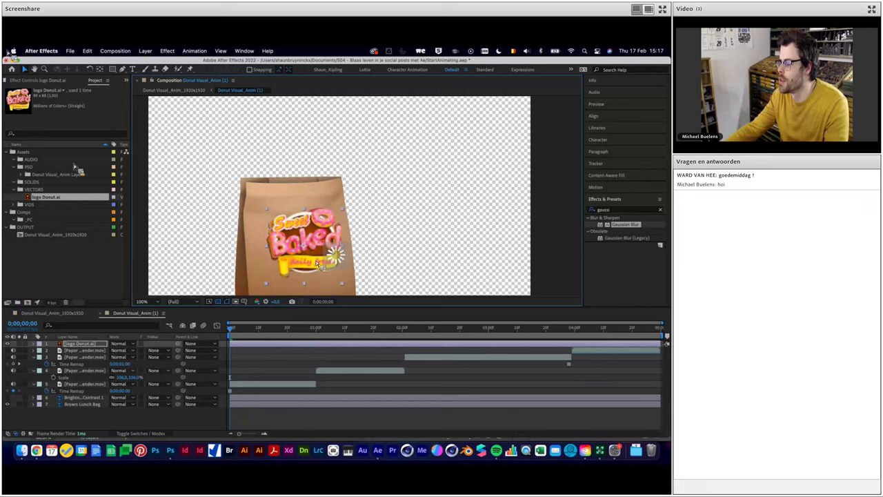
left_click_drag(269, 250, 303, 257)
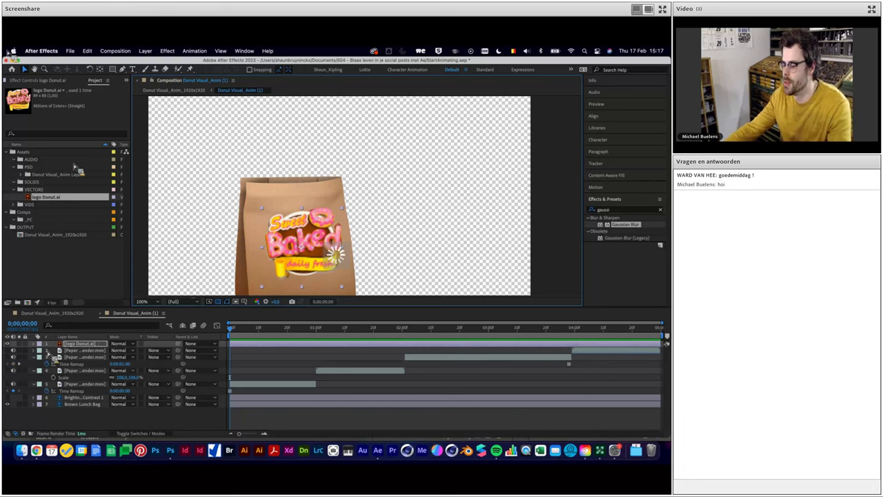
Check the logo against the bag, then set its blend mode to Multiply
left_click(8, 405)
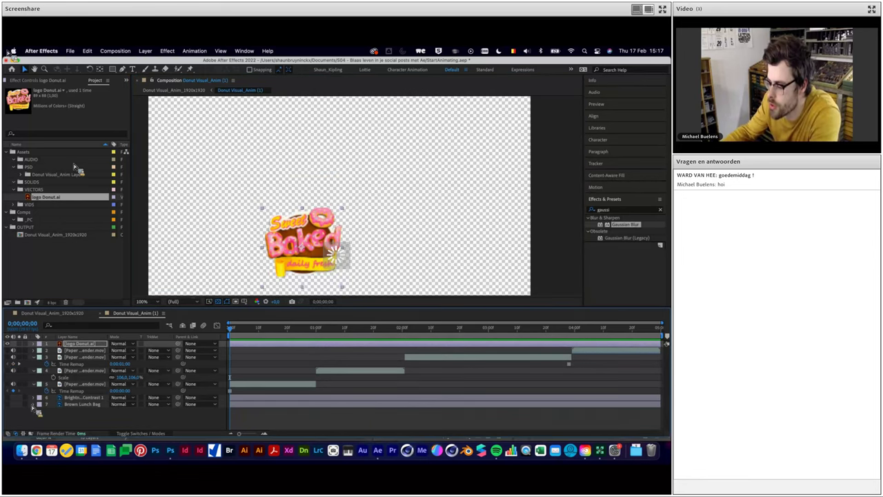
left_click(9, 384)
left_click(10, 370)
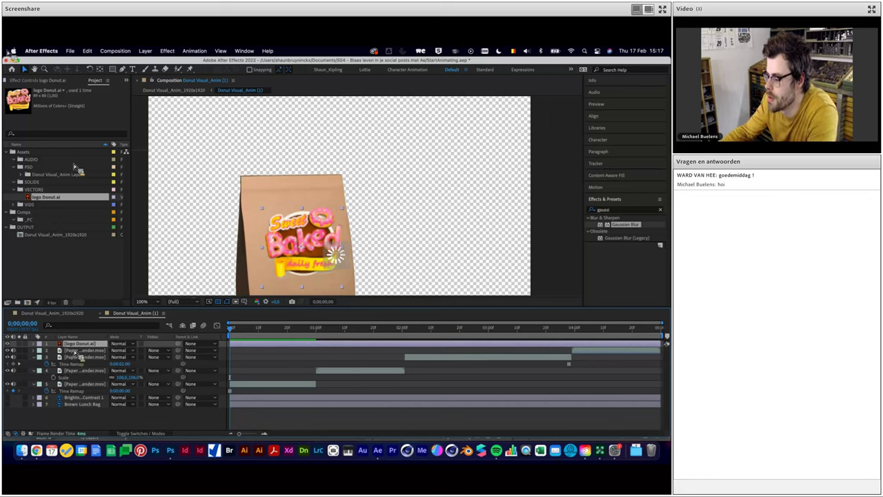
left_click(131, 344)
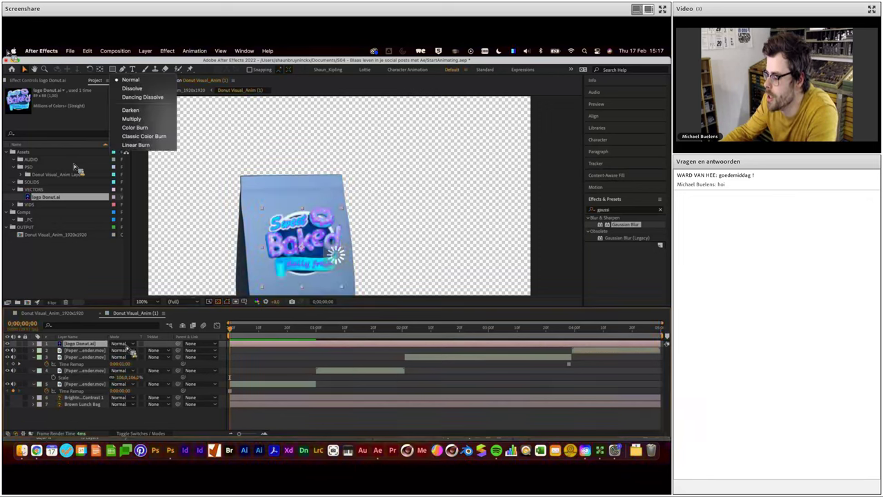
left_click(156, 118)
Scrub ahead to check the logo, then close the Donut Visual_Anim (1) precomp
left_click(230, 334)
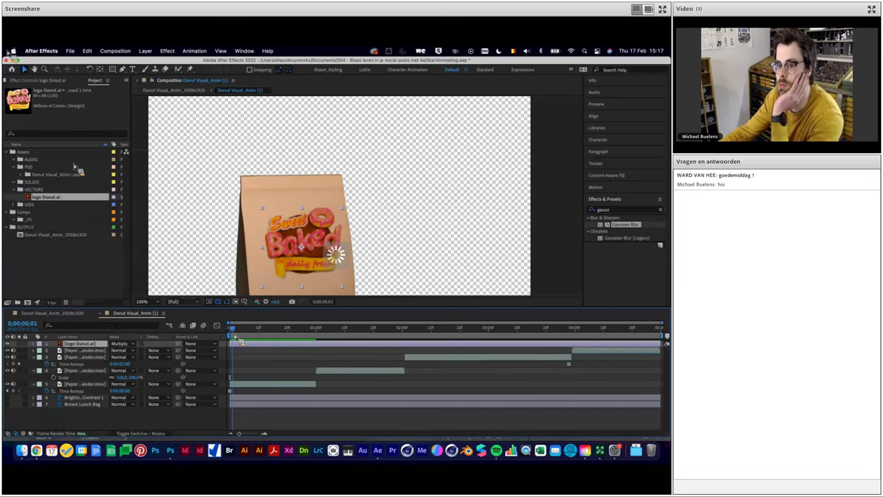
mouse_move(239, 338)
left_mouse_down()
mouse_move(283, 331)
mouse_move(436, 345)
left_mouse_up()
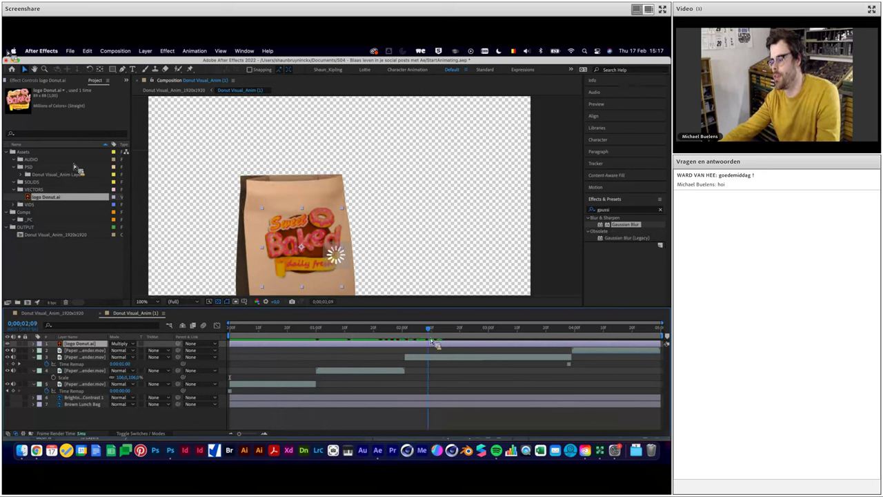
left_click_drag(436, 345, 538, 349)
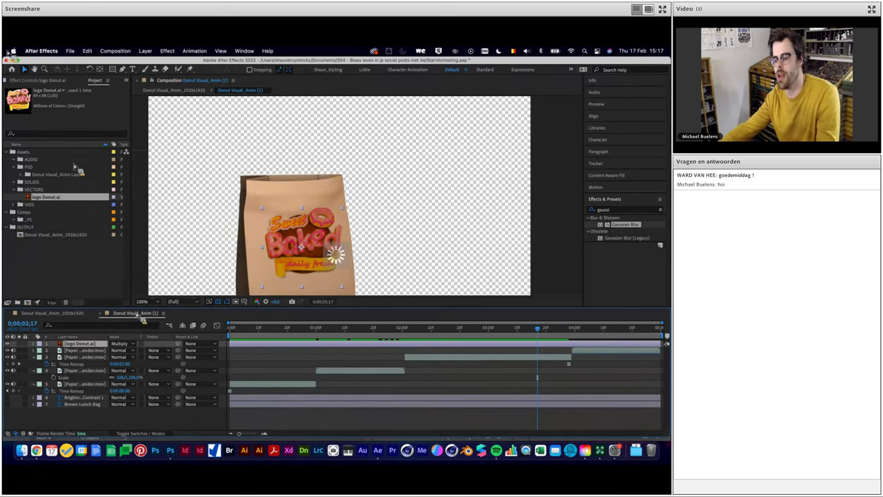
key("super+w")
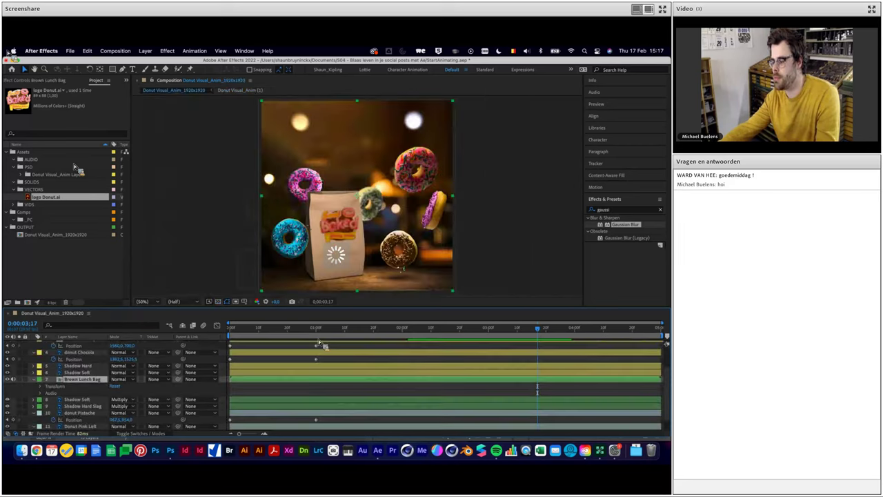
Scrub around the one-second mark to check the donuts' motion
left_click_drag(324, 345, 321, 342)
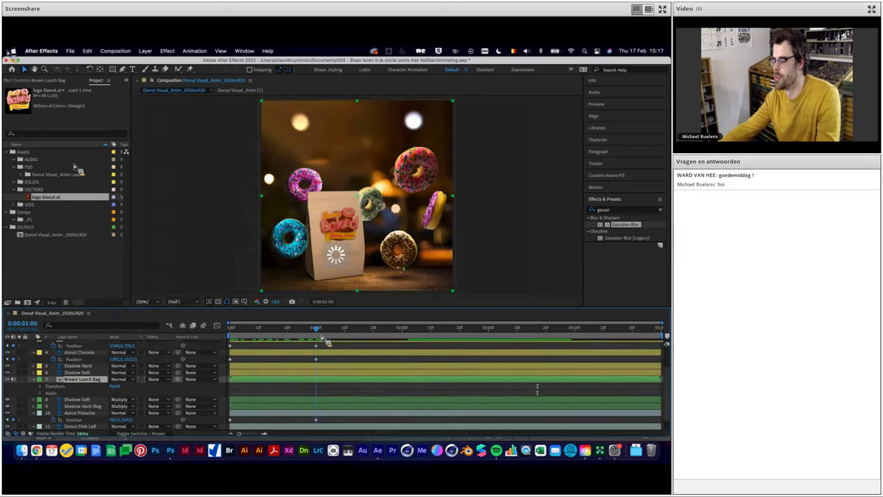
mouse_move(323, 343)
left_mouse_down()
mouse_move(352, 343)
mouse_move(312, 343)
left_mouse_up()
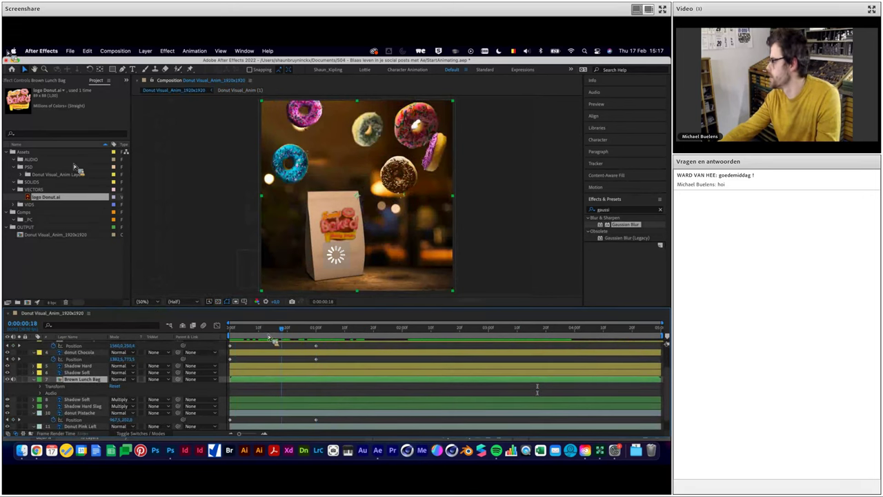
left_click_drag(313, 343, 326, 343)
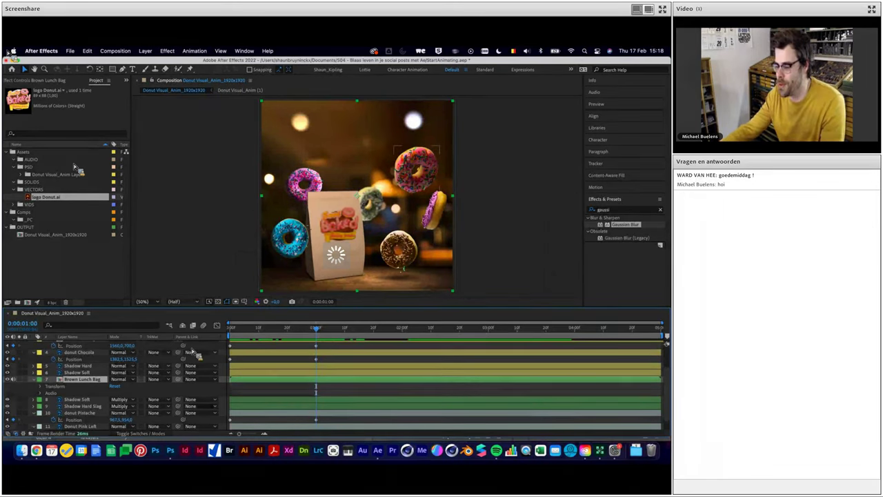
Collapse all layer properties, then select every layer and reveal their Position keyframes
key("super+a")
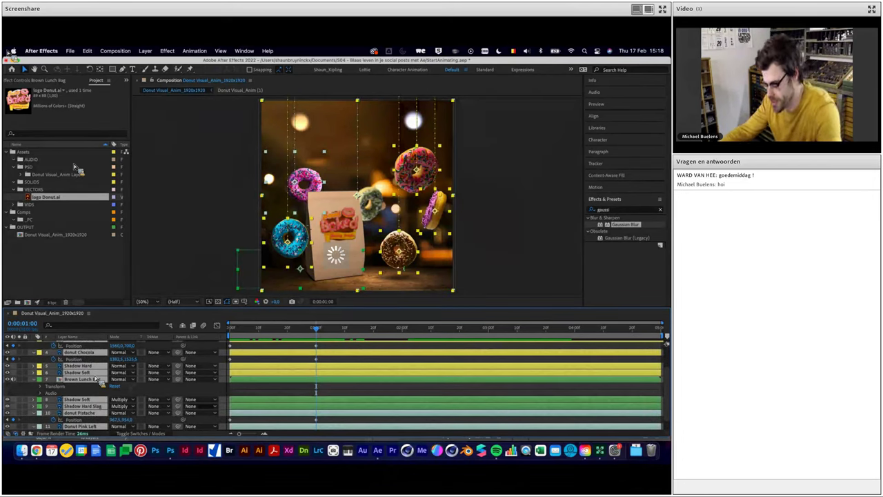
key("u")
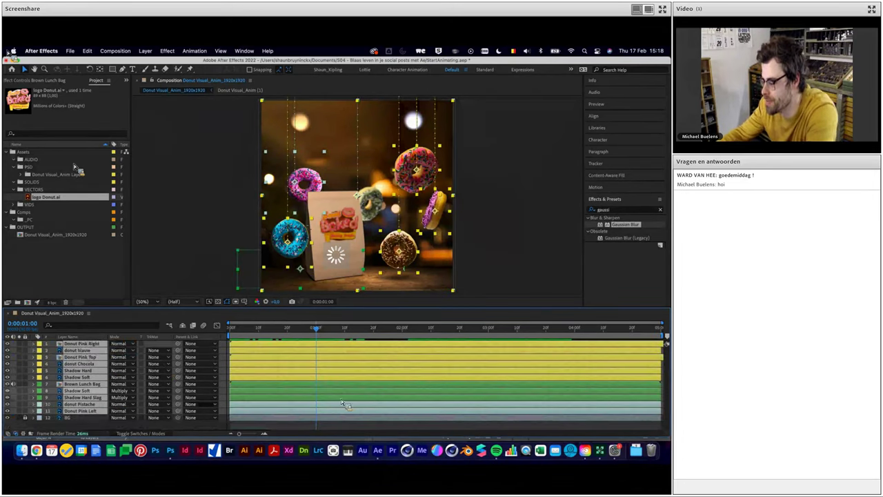
left_click(336, 422)
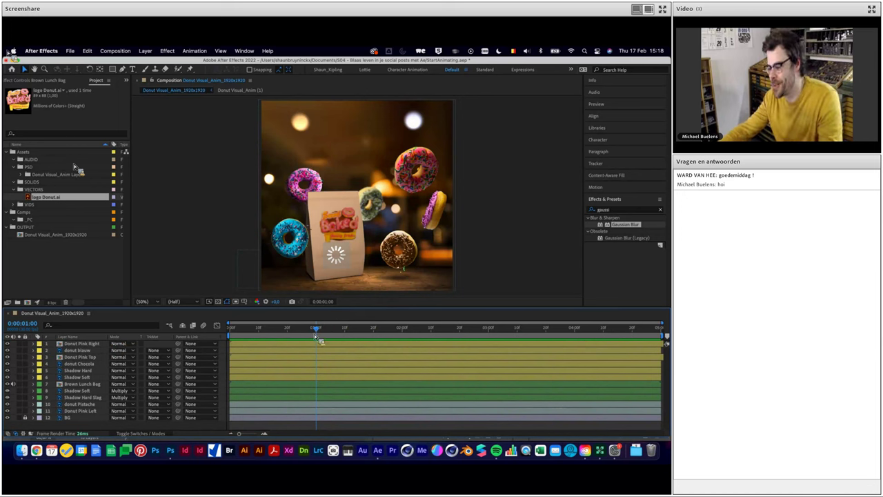
left_click(90, 343)
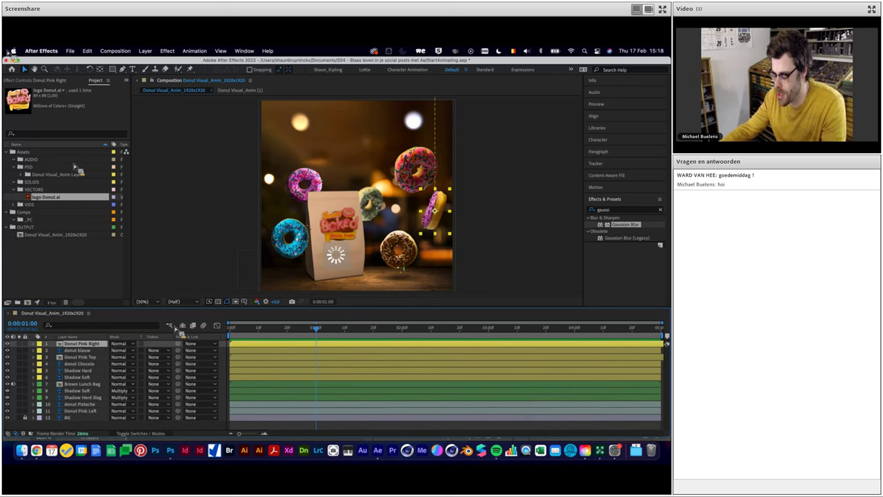
key("ctrl+a")
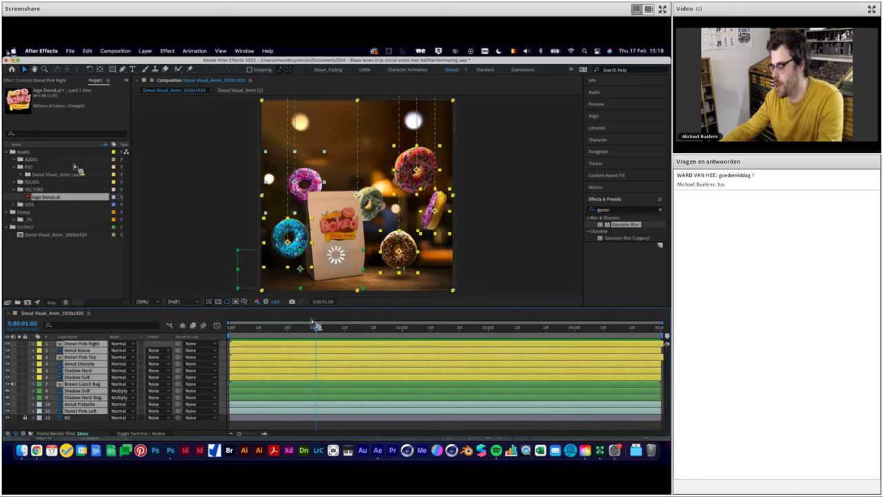
key("alt+shift+p")
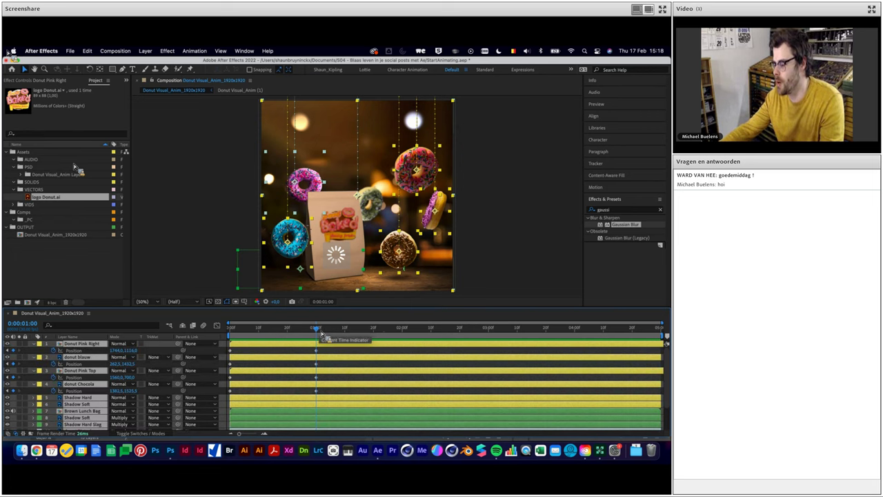
Preview the animation and add Position keyframes on the donut layers at 3 seconds
key("space")
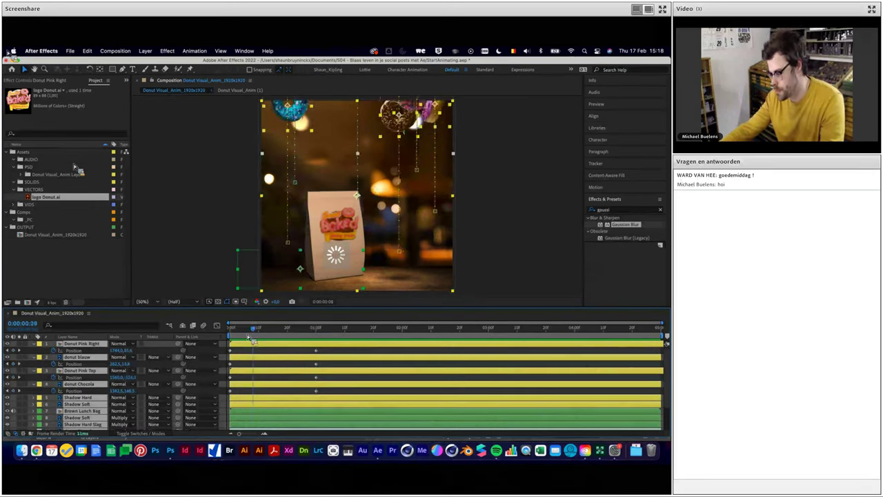
key("space")
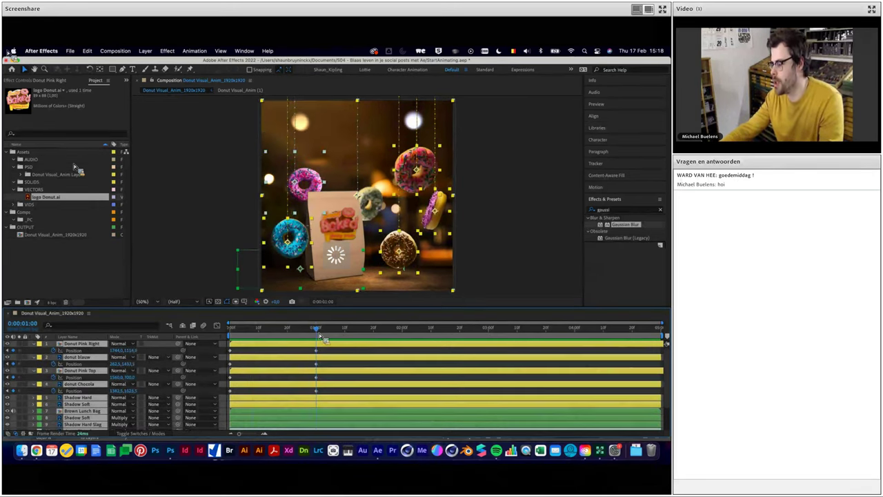
left_click_drag(320, 338, 433, 334)
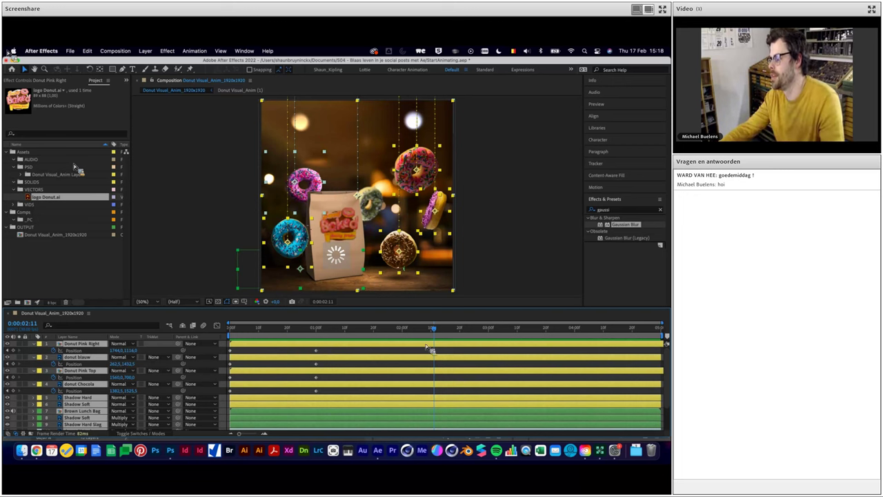
left_click_drag(438, 334, 491, 335)
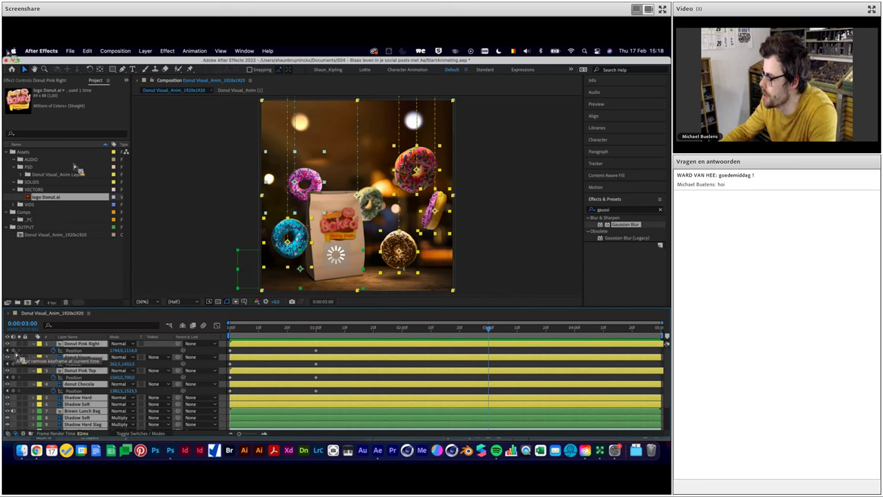
left_click(15, 350)
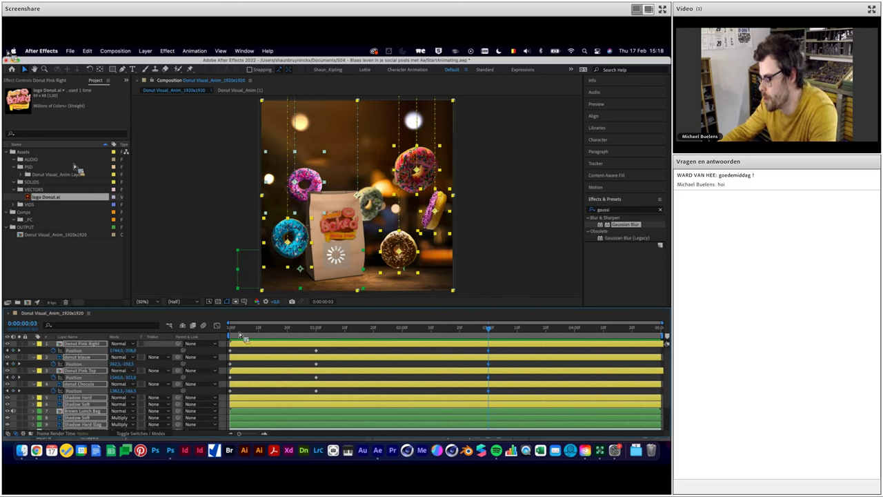
At 4 seconds, drag the chocolate and top pink donuts down into the bag opening
left_click_drag(239, 328, 316, 328)
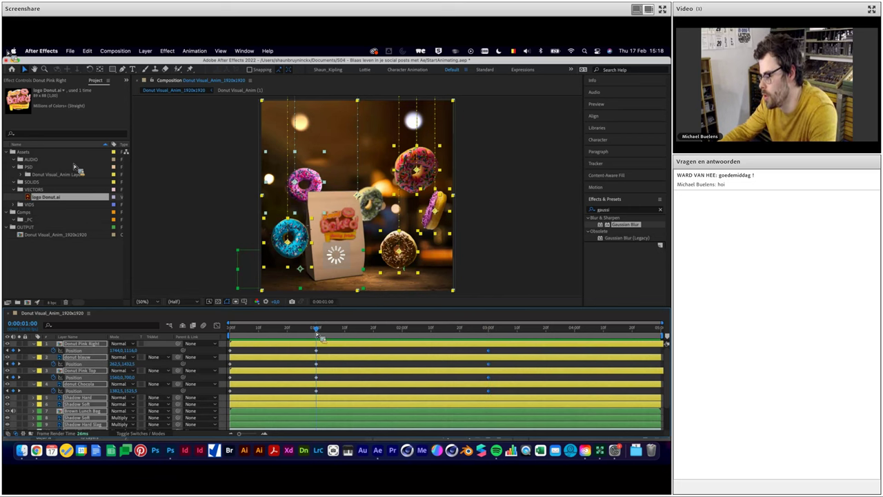
left_click_drag(317, 336, 573, 342)
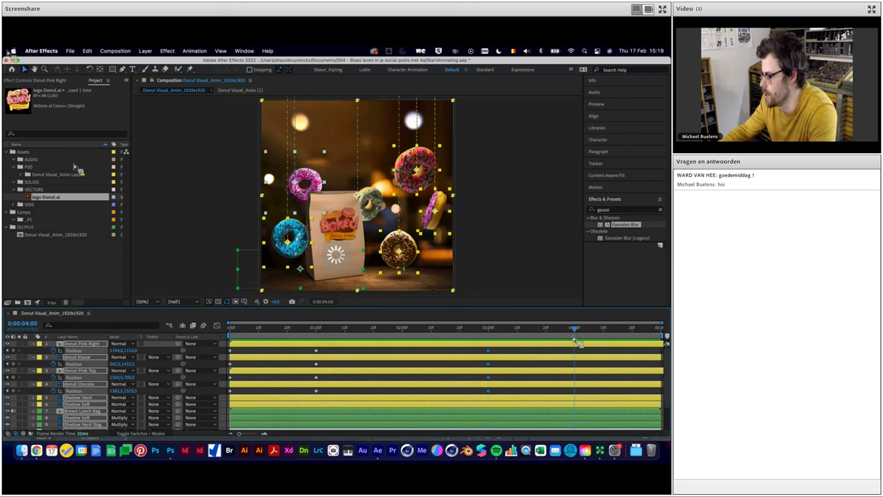
left_click(493, 270)
mouse_move(414, 262)
left_mouse_down()
mouse_move(396, 241)
mouse_move(410, 233)
mouse_move(390, 228)
left_mouse_up()
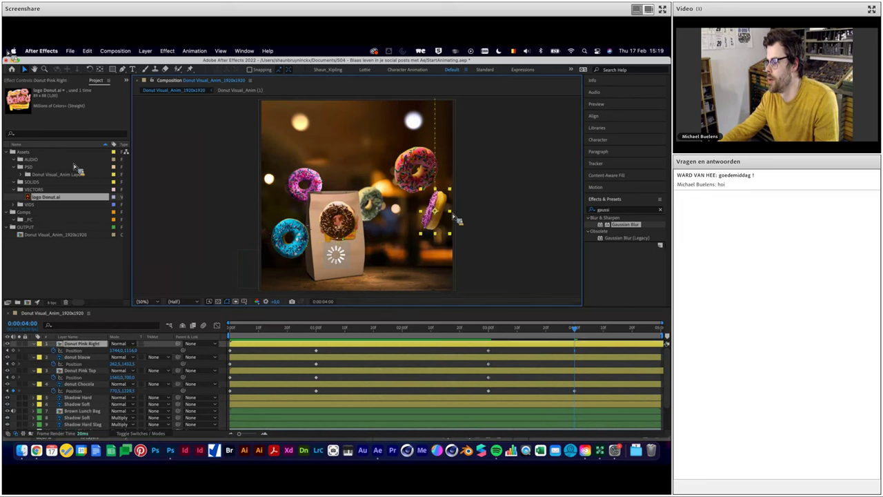
left_click_drag(414, 169, 341, 214)
left_click(304, 185)
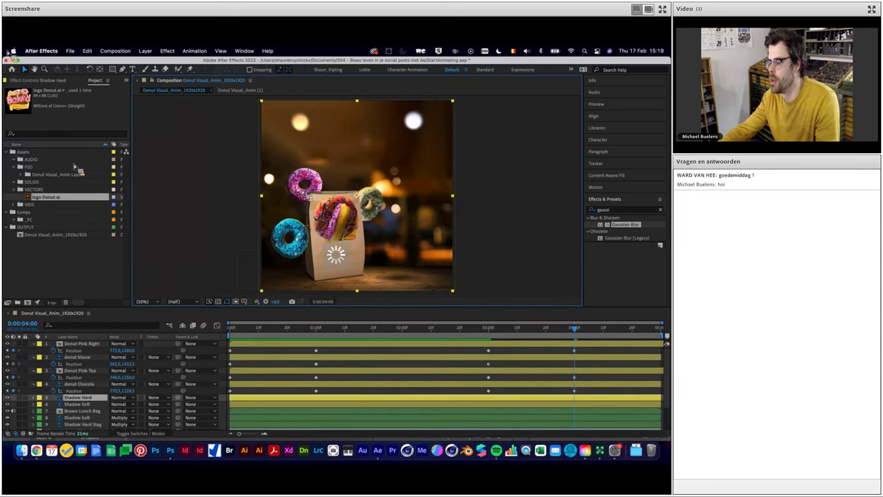
Drag the donut Pistache, Donut Pink Left and donut blauw donuts into the bag
scroll(592, 406, "down", 2)
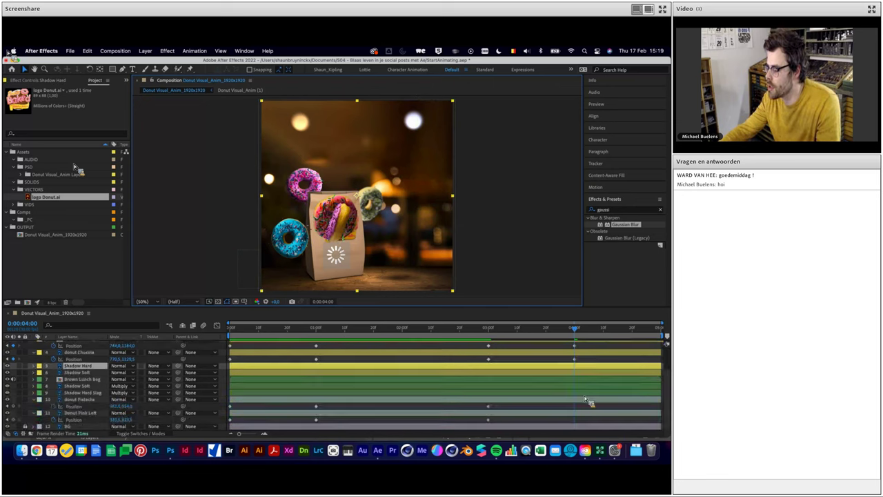
left_click(588, 401)
left_click_drag(393, 206, 358, 227)
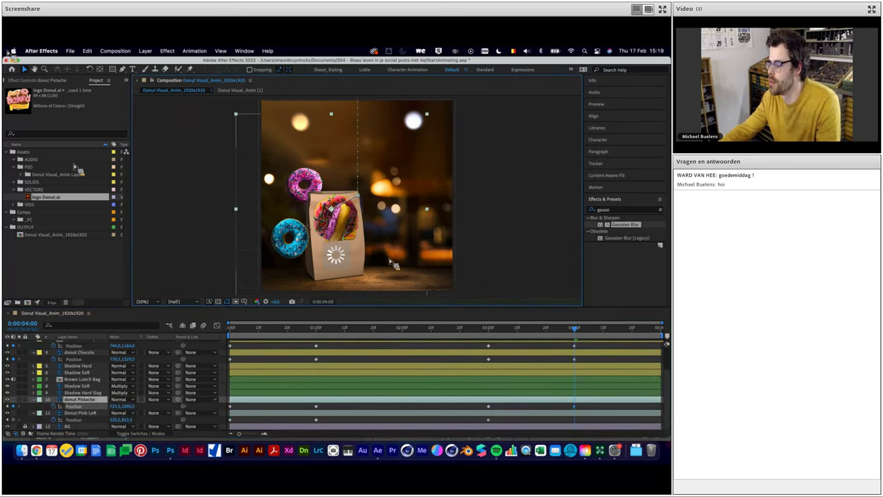
left_click(559, 413)
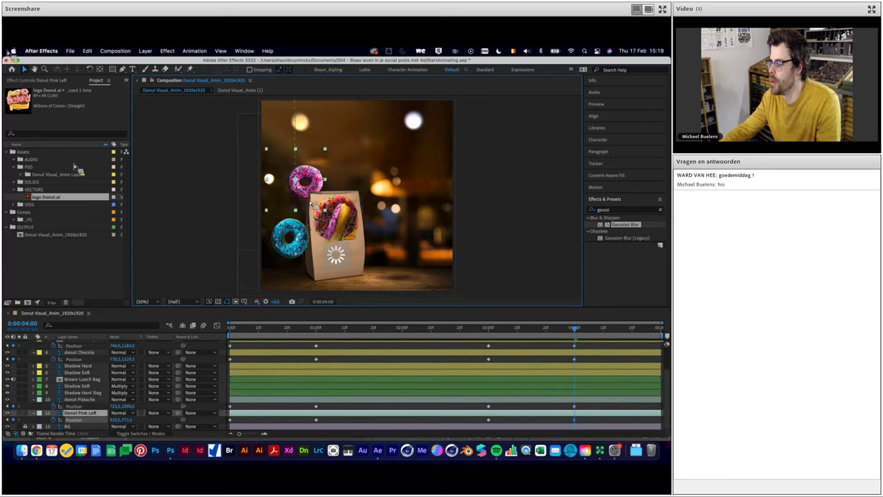
left_click_drag(312, 205, 340, 233)
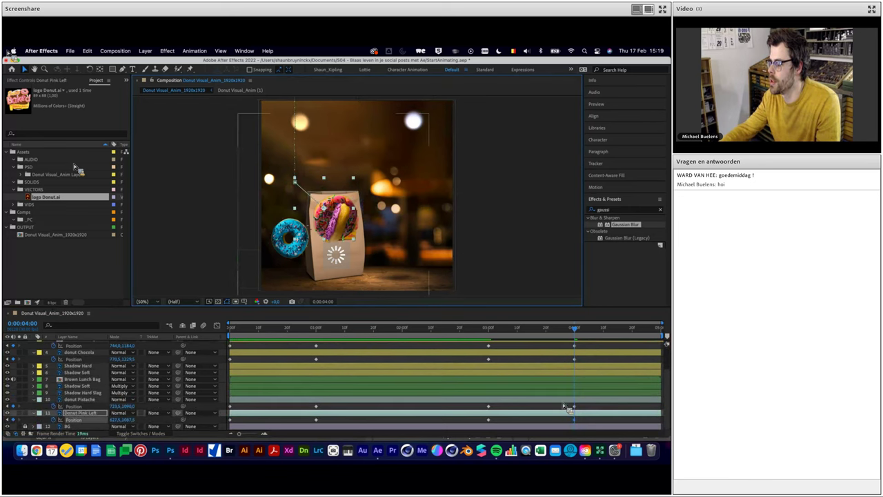
left_click(289, 254)
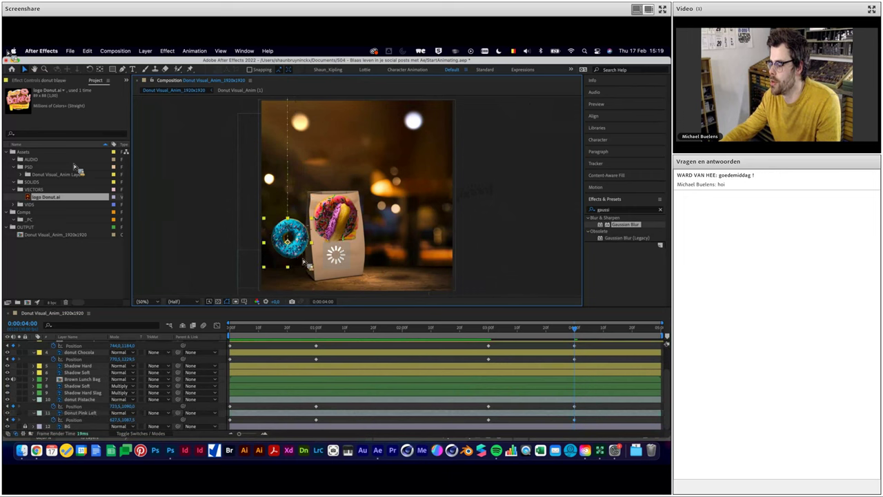
left_click_drag(303, 260, 350, 238)
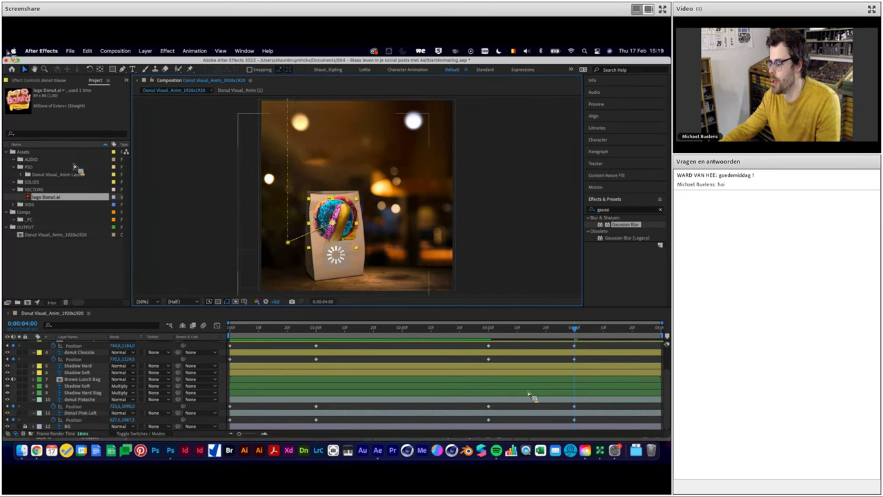
Collapse all layer properties and deselect the layers
scroll(529, 396, "up", 3)
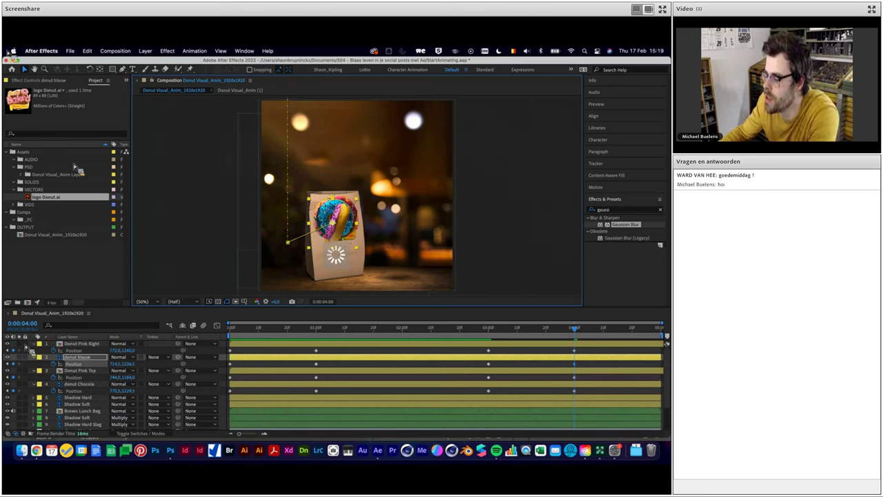
key("super+a")
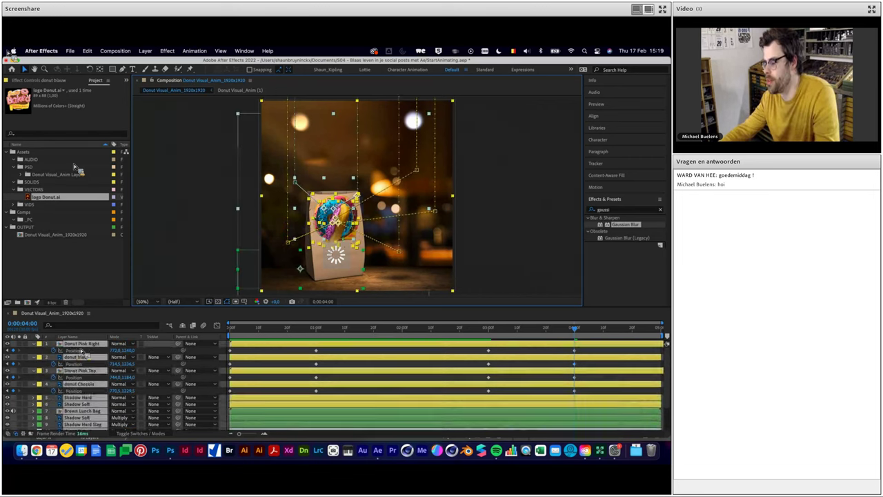
key("u")
left_click(508, 286)
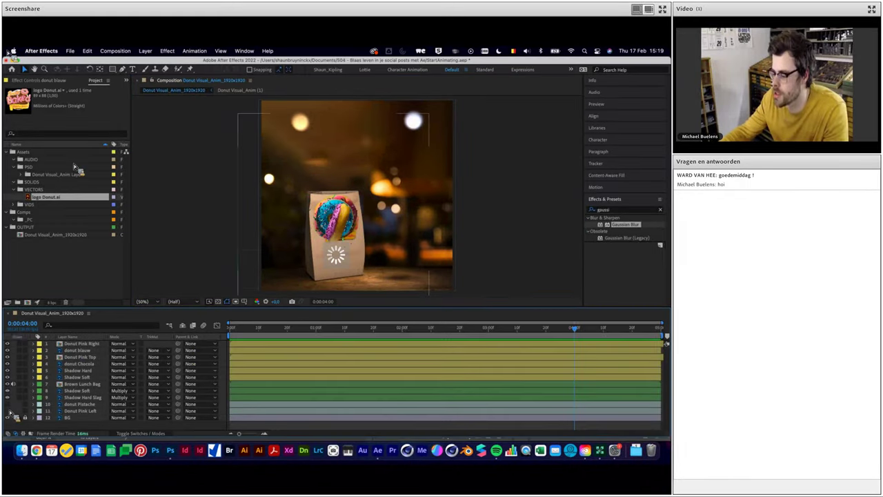
Select donut Pistache and Donut Pink Left, show their Position keyframes, and jump to 3:00
mouse_move(19, 417)
left_mouse_down()
mouse_move(10, 408)
mouse_move(18, 346)
left_mouse_up()
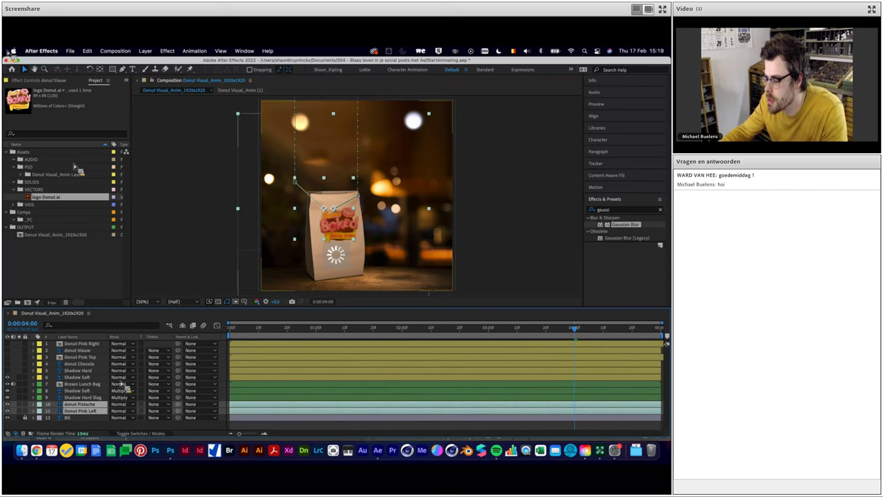
left_click(75, 378)
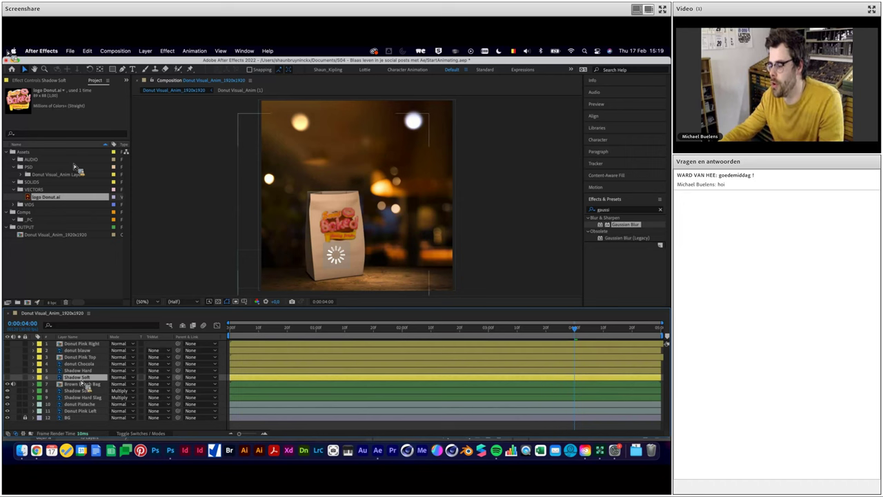
left_click(80, 404)
left_click(80, 412, "shift")
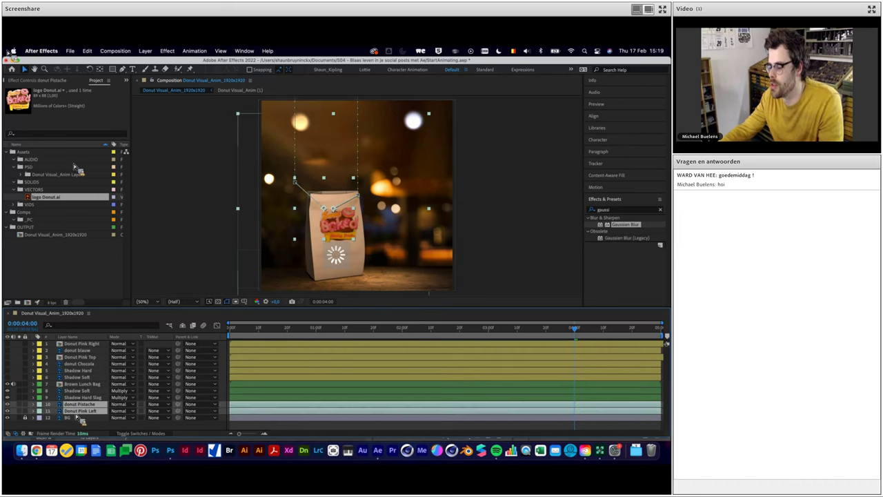
left_click_drag(578, 333, 471, 338)
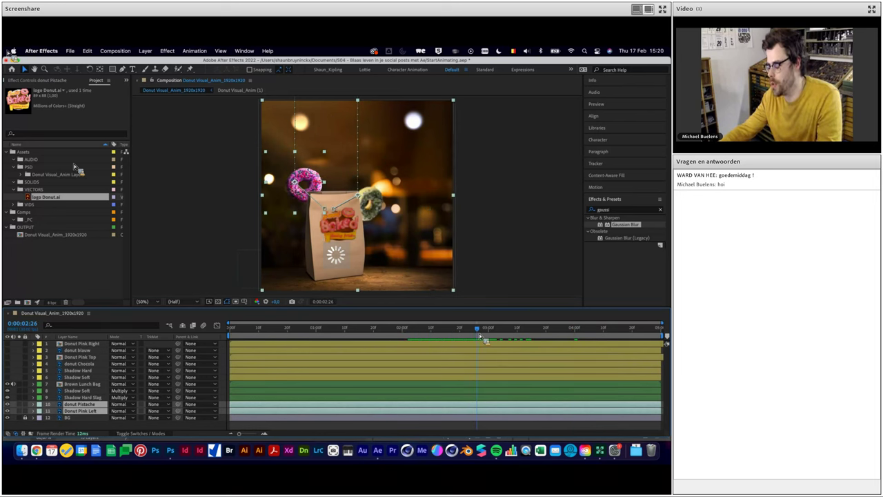
key("p")
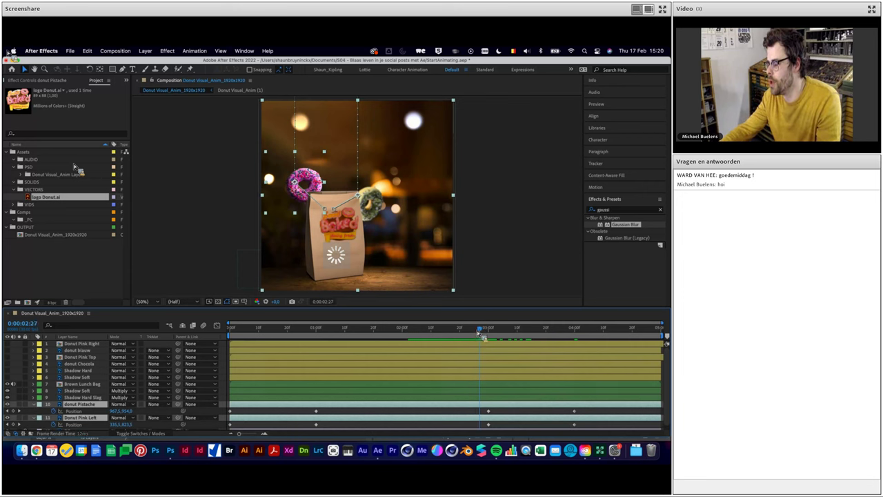
left_click(487, 414)
scroll(373, 208, "up", 2)
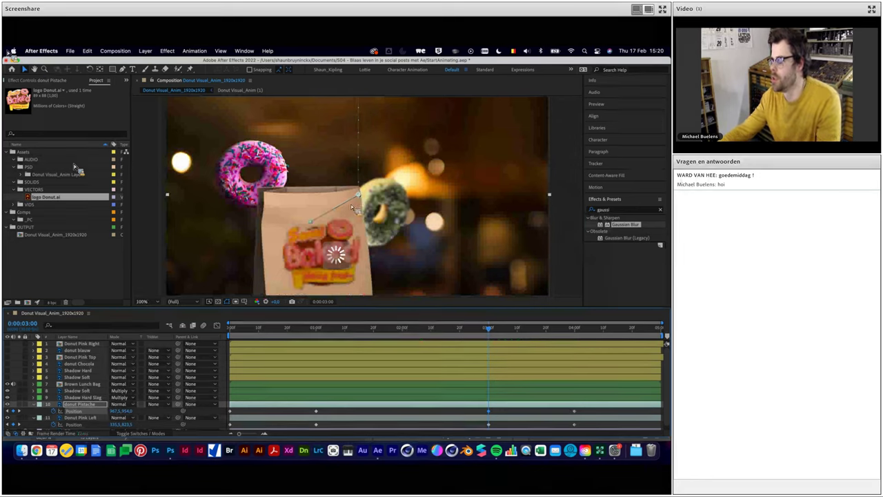
Pull a Bezier handle from the bag-corner keyframe to arc the pistachio donut's path
key("v")
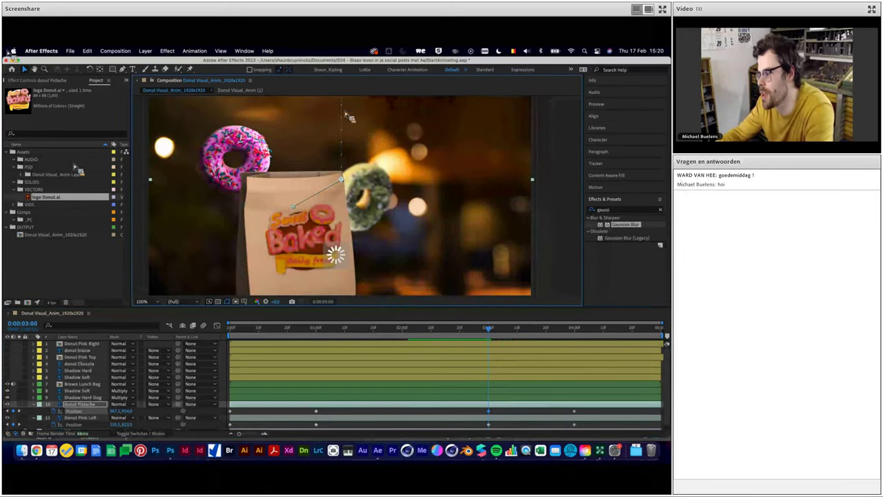
left_click(122, 70)
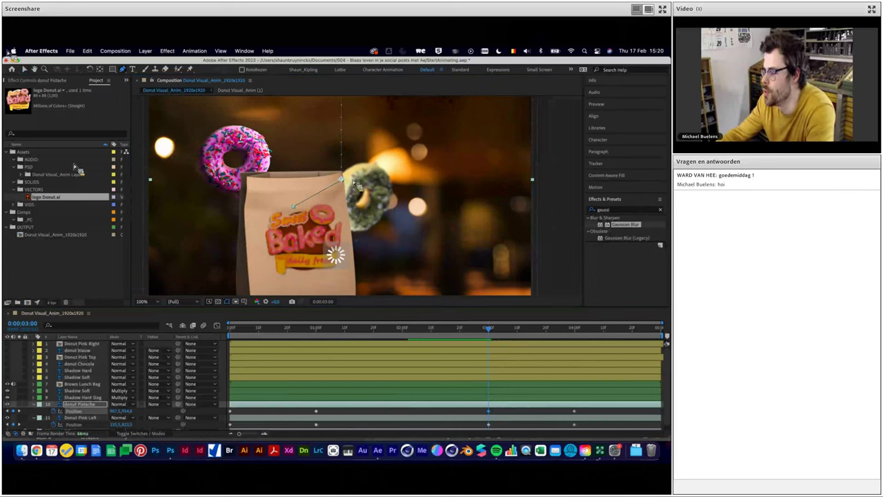
mouse_move(342, 181)
left_mouse_down()
mouse_move(299, 129)
mouse_move(319, 105)
left_mouse_up()
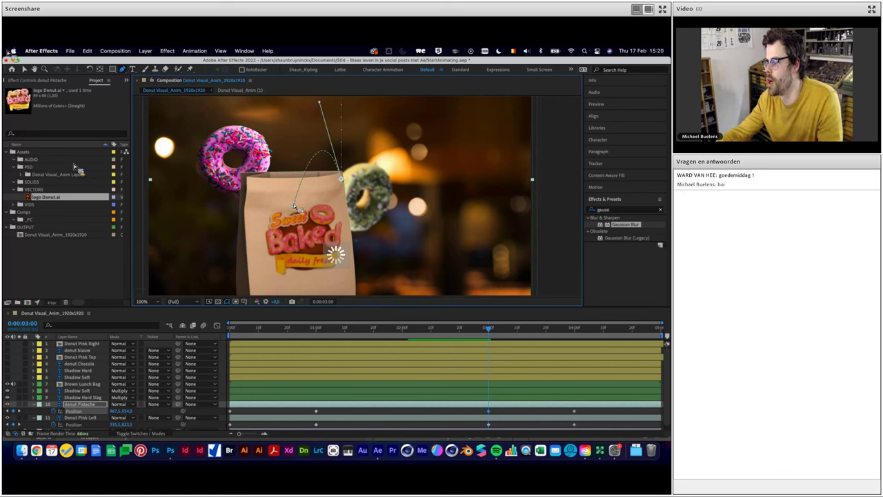
left_click_drag(293, 149, 288, 128)
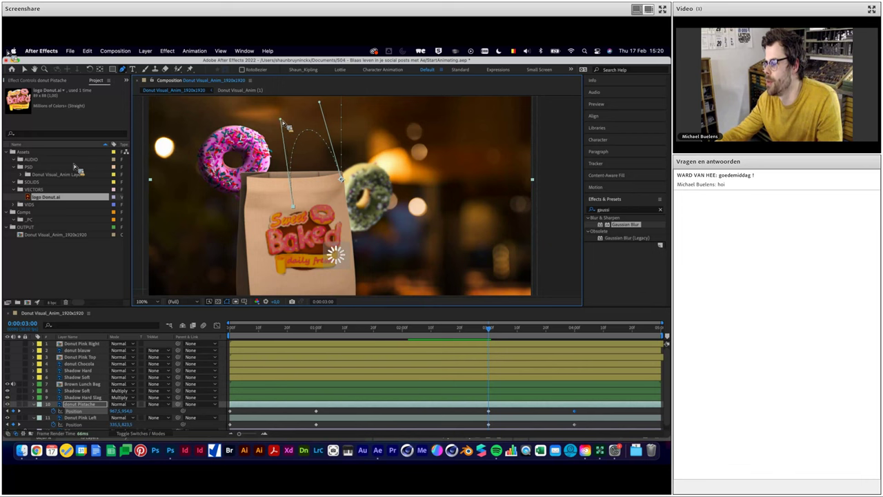
left_click_drag(489, 329, 531, 338)
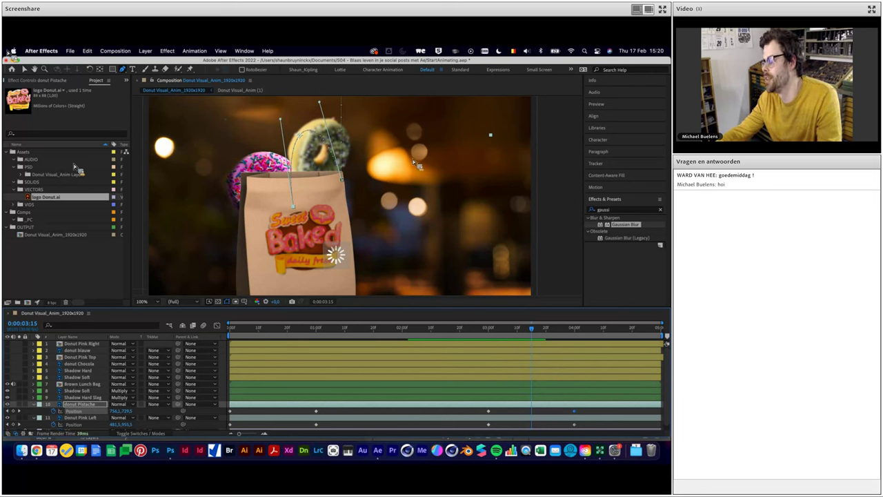
mouse_move(532, 333)
left_mouse_down()
mouse_move(489, 334)
mouse_move(530, 338)
left_mouse_up()
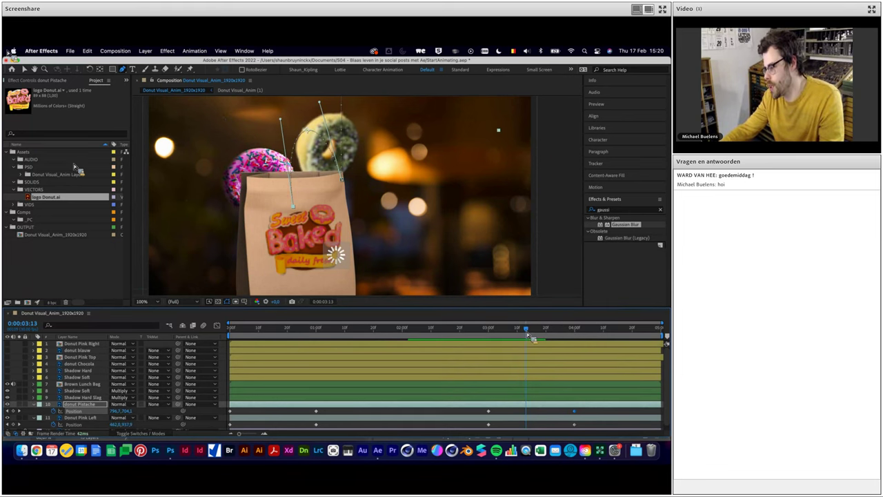
Raise the pistachio donut higher at 3:13 and scrub to preview its flight
scroll(324, 155, "up", 3)
left_click_drag(322, 155, 331, 196)
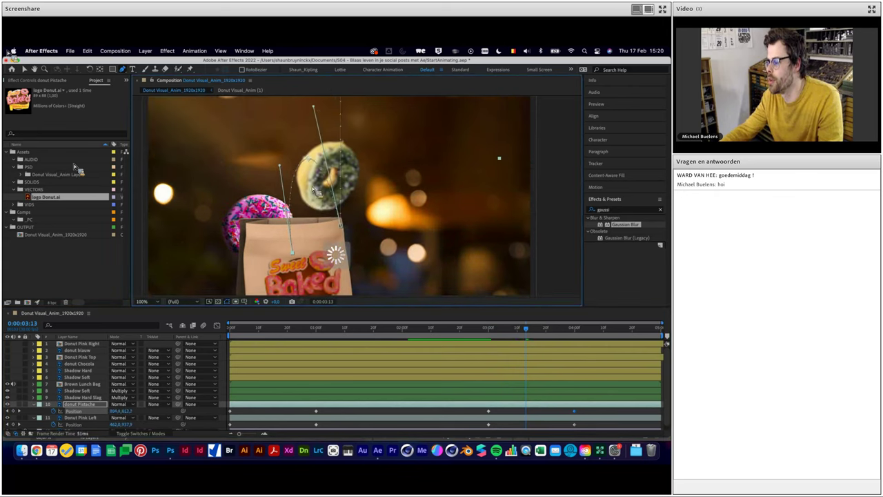
left_click_drag(282, 173, 308, 200)
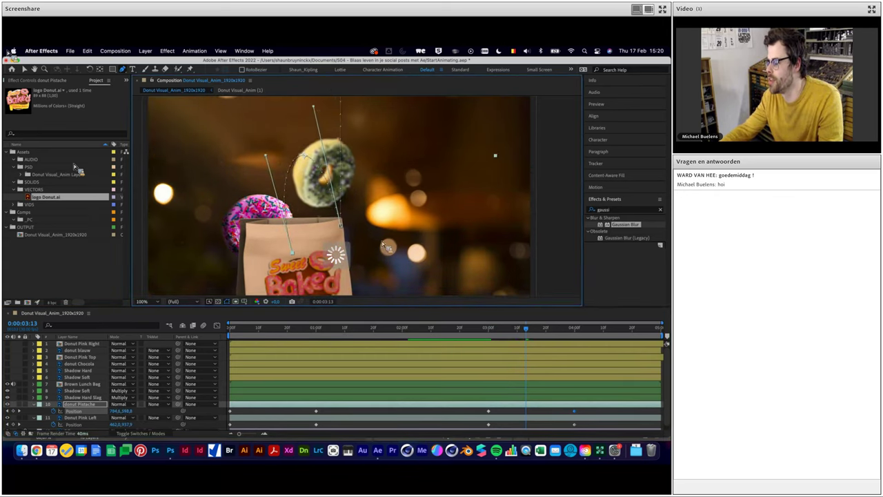
mouse_move(528, 336)
left_mouse_down()
mouse_move(582, 339)
mouse_move(502, 338)
left_mouse_up()
left_click(489, 423)
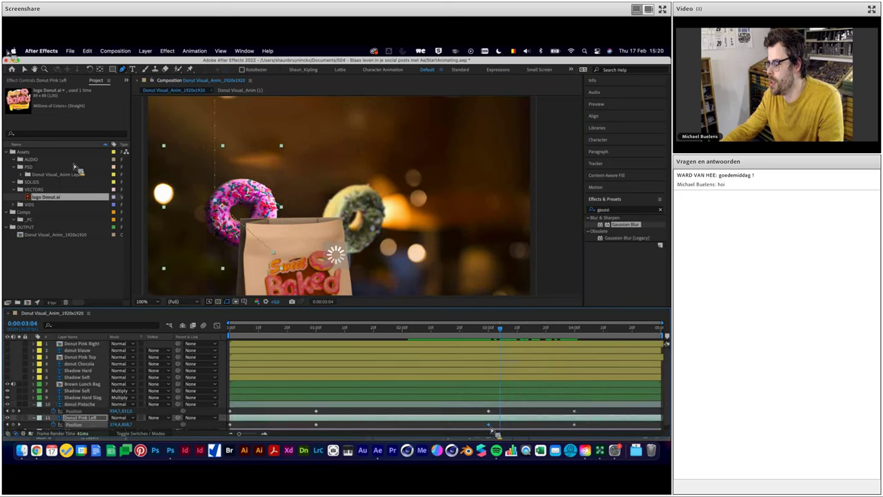
Drag Bezier handles on Donut Pink Left's path to curve it upward, checking frame by frame
left_click_drag(220, 204, 253, 105)
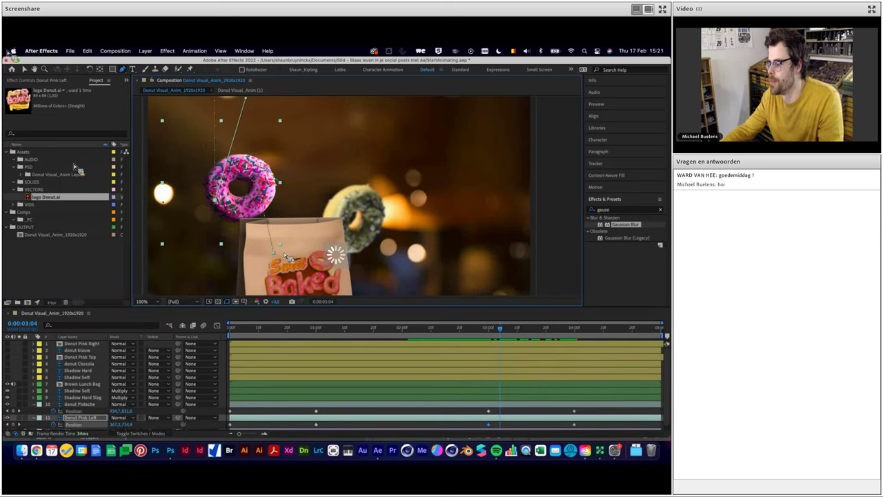
left_click_drag(276, 253, 301, 180)
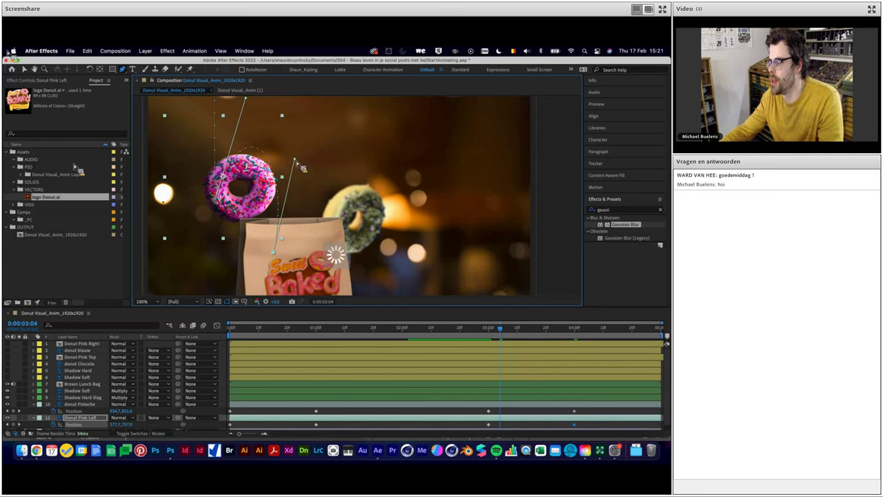
key("Page_Up")
key("space")
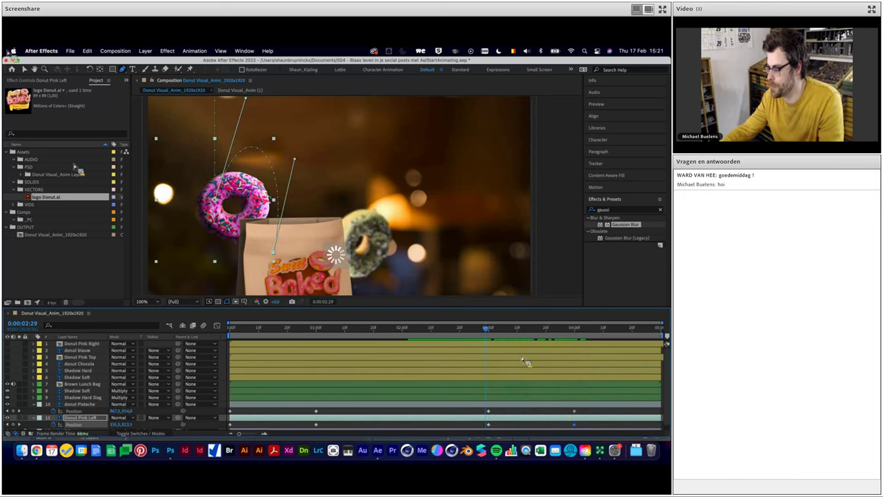
left_click(505, 380)
left_click(496, 345, "shift")
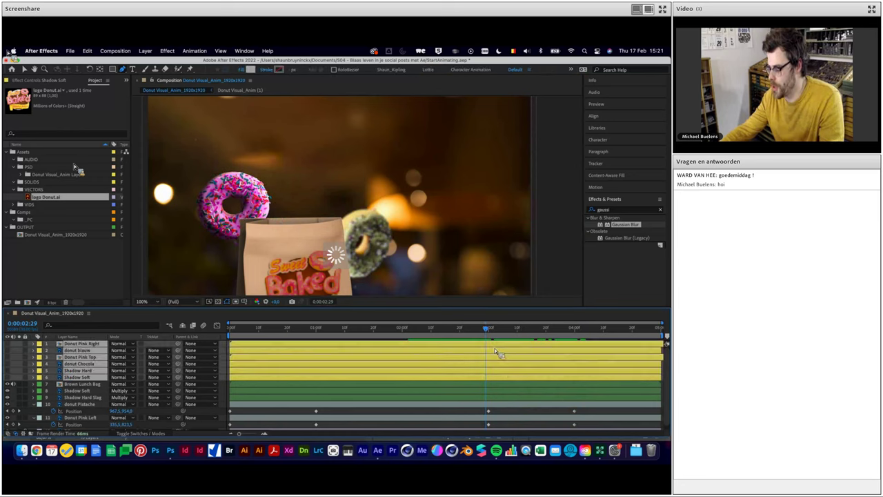
At 3:00, hide donut Pistache and Donut Pink Left and make layers 1–4 visible again
key("u")
left_click(489, 329)
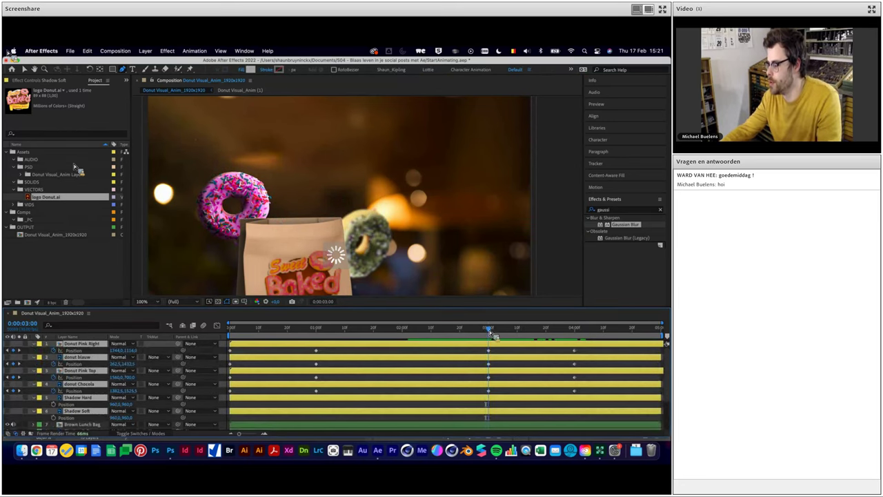
left_click(490, 352)
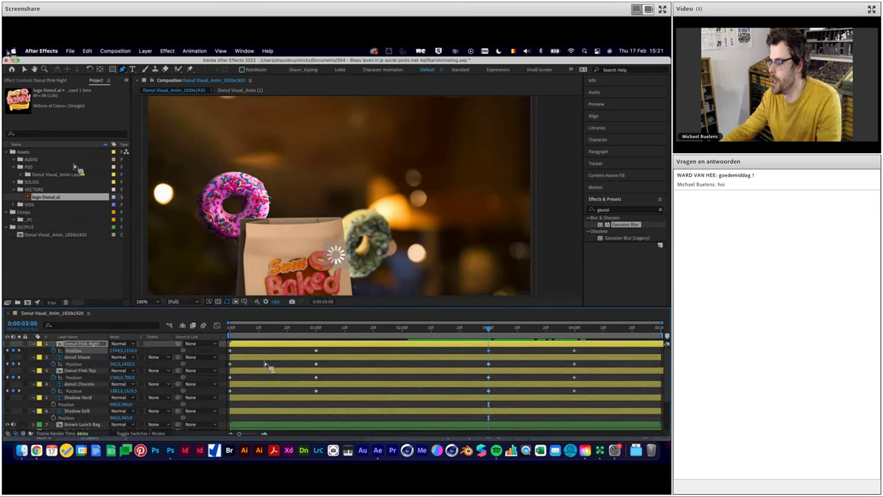
scroll(69, 376, "down", 3)
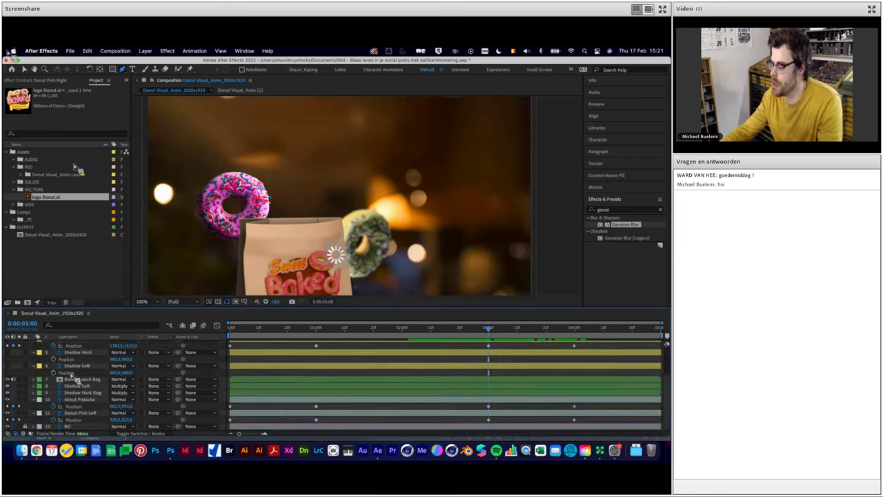
left_click(8, 399)
left_click(8, 413)
scroll(373, 392, "up", 2)
scroll(373, 391, "up", 3)
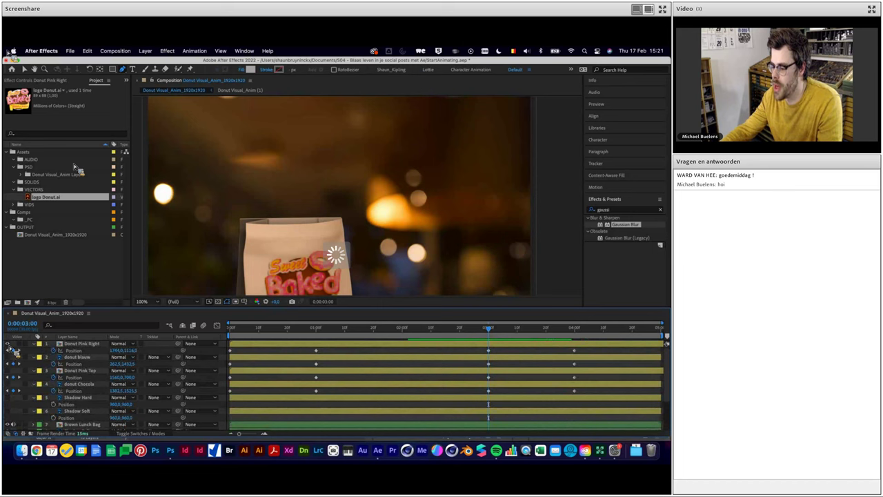
left_click_drag(9, 345, 10, 386)
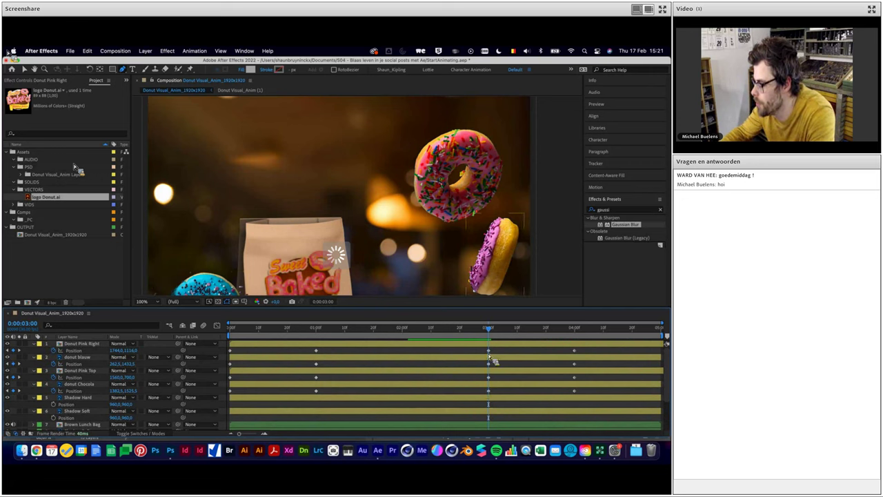
Bend the pink donuts' and chocolate donut's motion paths into upward arcs, then scrub to preview
left_click_drag(492, 361, 502, 386)
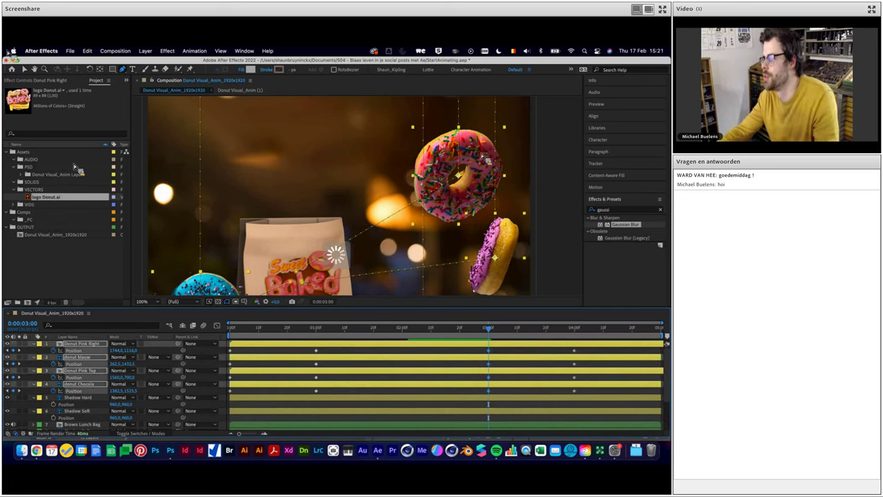
mouse_move(484, 160)
left_mouse_down()
mouse_move(320, 101)
mouse_move(407, 98)
left_mouse_up()
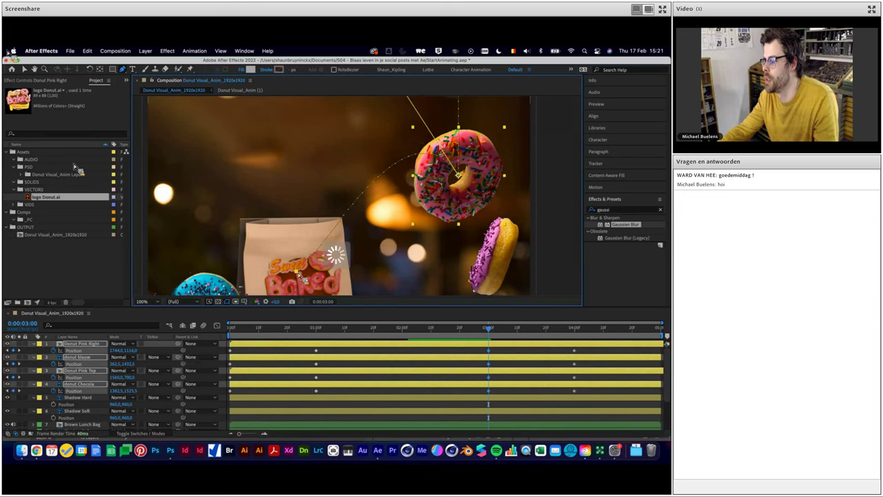
left_click_drag(320, 258, 270, 138)
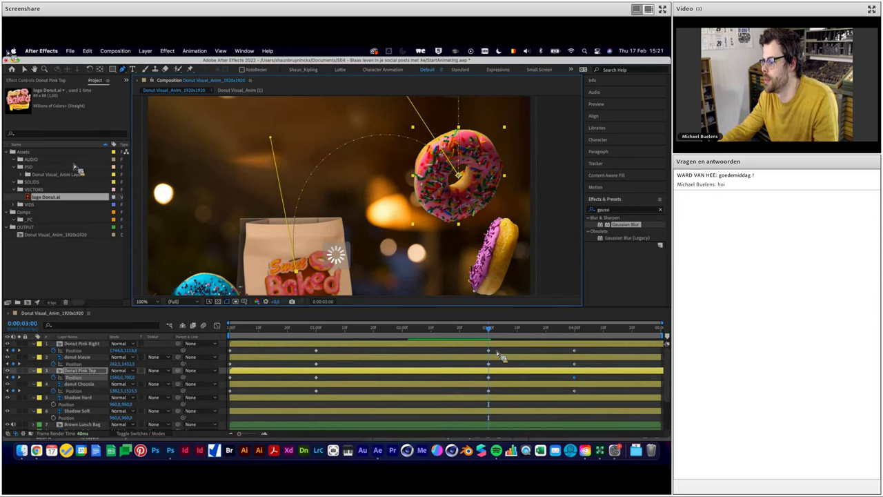
left_click(489, 391)
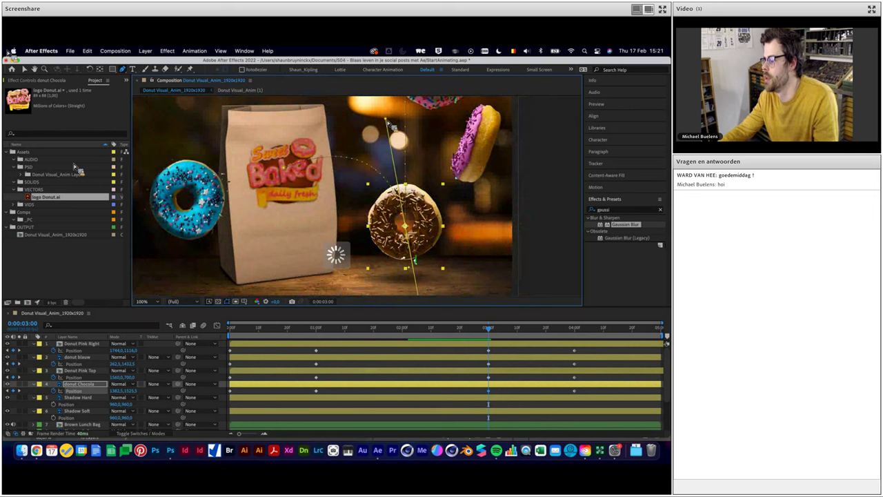
mouse_move(407, 229)
left_mouse_down()
mouse_move(365, 103)
mouse_move(380, 113)
left_mouse_up()
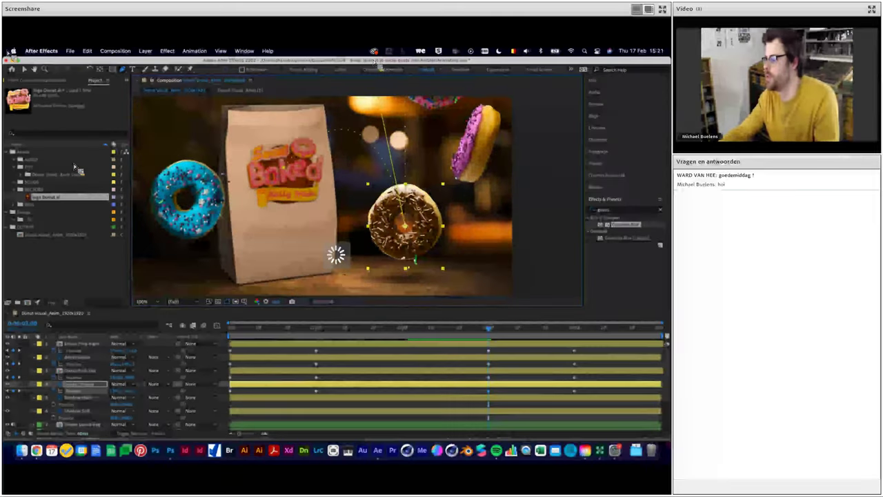
scroll(391, 189, "down", 2)
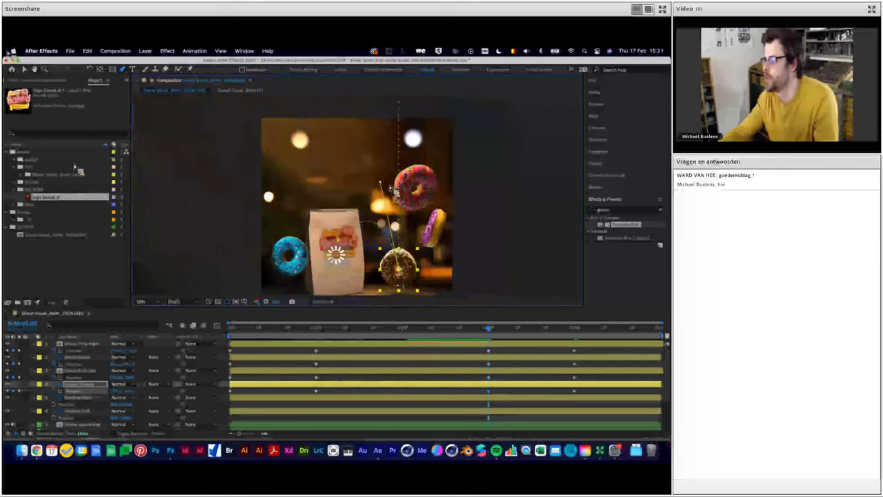
left_click_drag(387, 191, 376, 113)
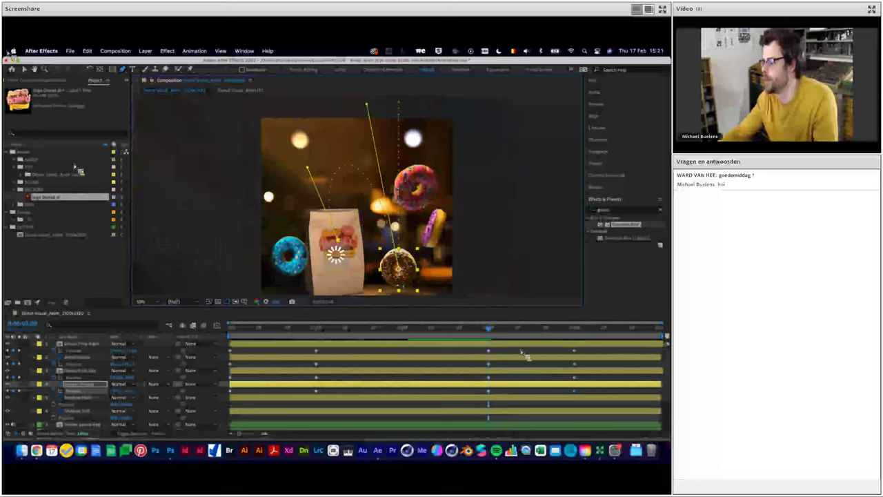
mouse_move(492, 336)
left_mouse_down()
mouse_move(506, 342)
mouse_move(494, 342)
left_mouse_up()
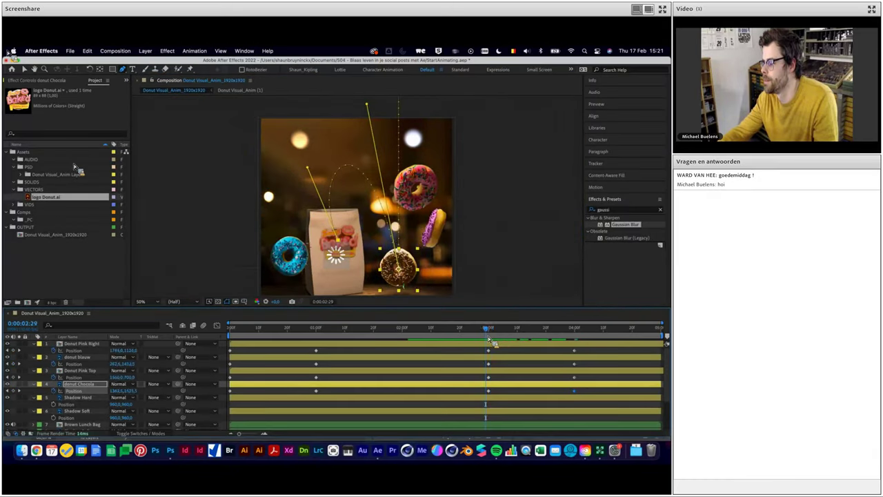
Curve the blue donut's motion path upward with a Bezier handle
left_click(301, 276)
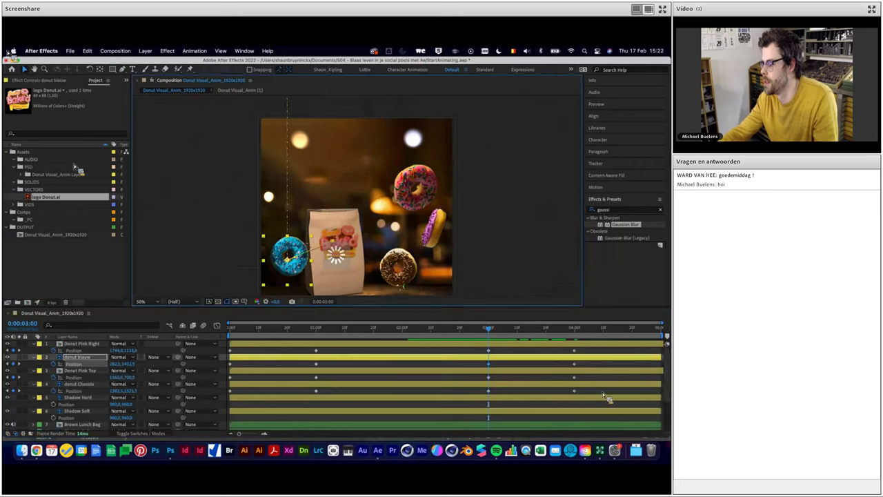
left_click(123, 69)
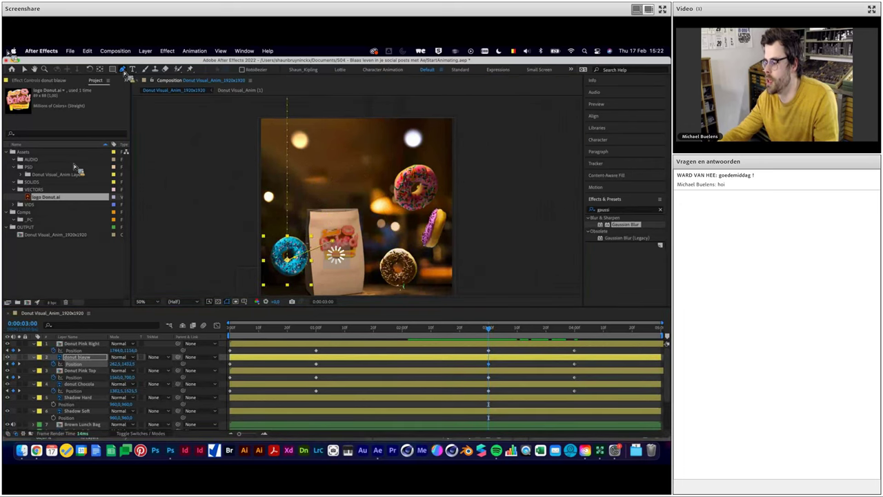
left_click_drag(306, 222, 300, 138)
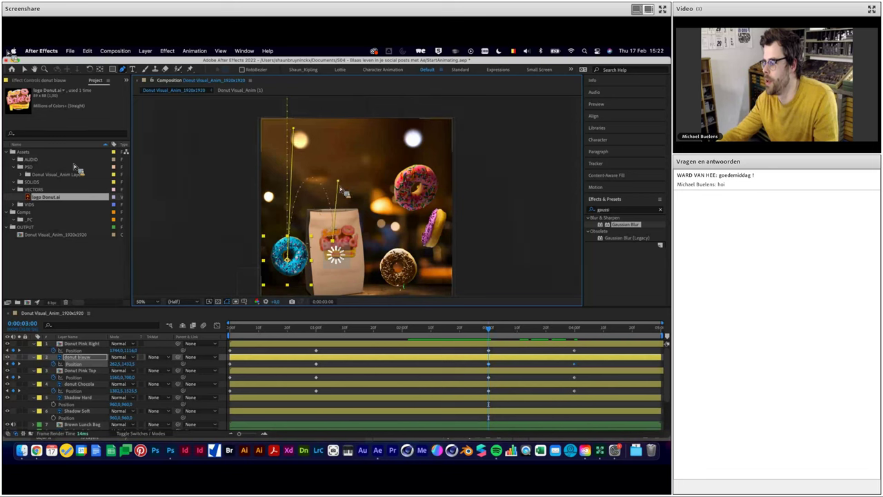
mouse_move(500, 336)
left_mouse_down()
mouse_move(523, 335)
mouse_move(506, 338)
left_mouse_up()
Bend Donut Pink Right's motion path into a curve and check it at 0:00:03:10
key("v")
left_click(496, 343)
left_click(125, 70)
mouse_move(435, 228)
left_mouse_down()
mouse_move(389, 159)
mouse_move(345, 166)
left_mouse_up()
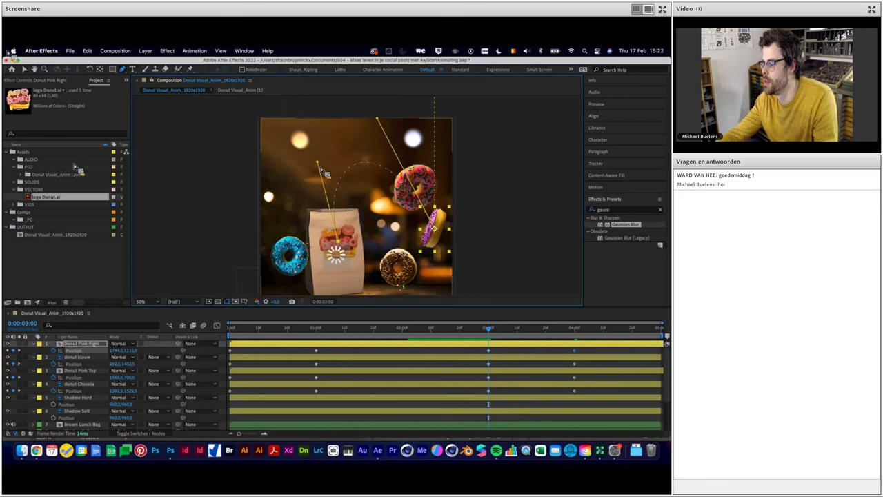
mouse_move(500, 338)
left_mouse_down()
mouse_move(543, 336)
mouse_move(504, 332)
left_mouse_up()
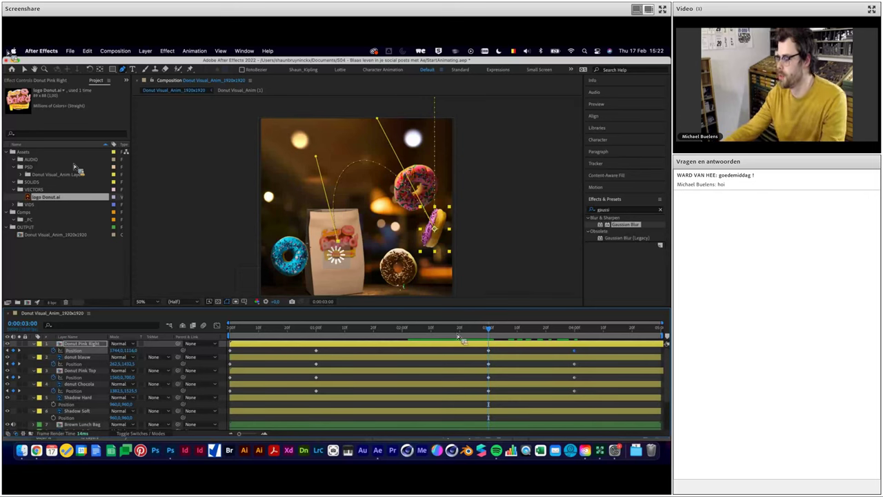
Preview the animation from the start, then select all keyframes at the one-second mark
left_click_drag(442, 341, 245, 345)
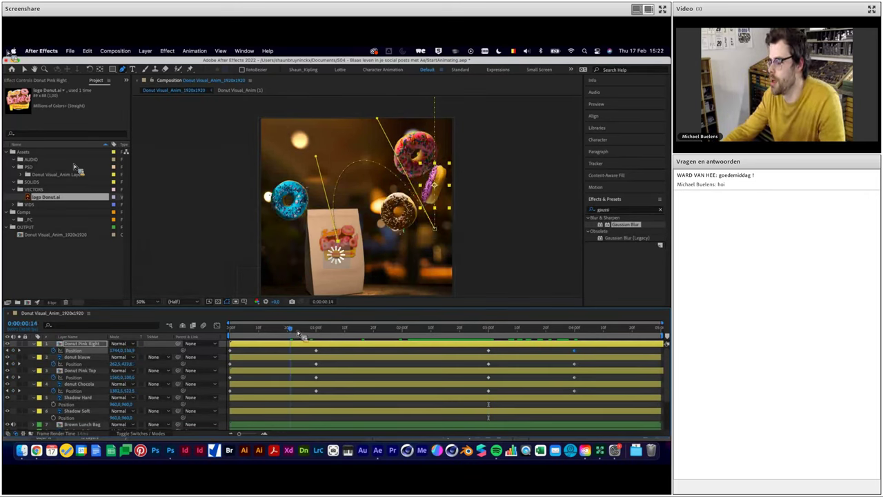
key("space")
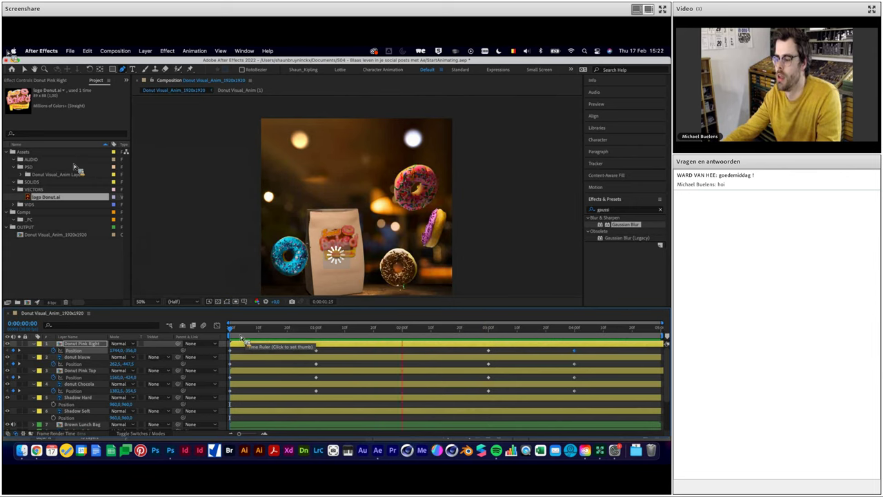
left_click(237, 337)
left_click_drag(237, 337, 319, 334)
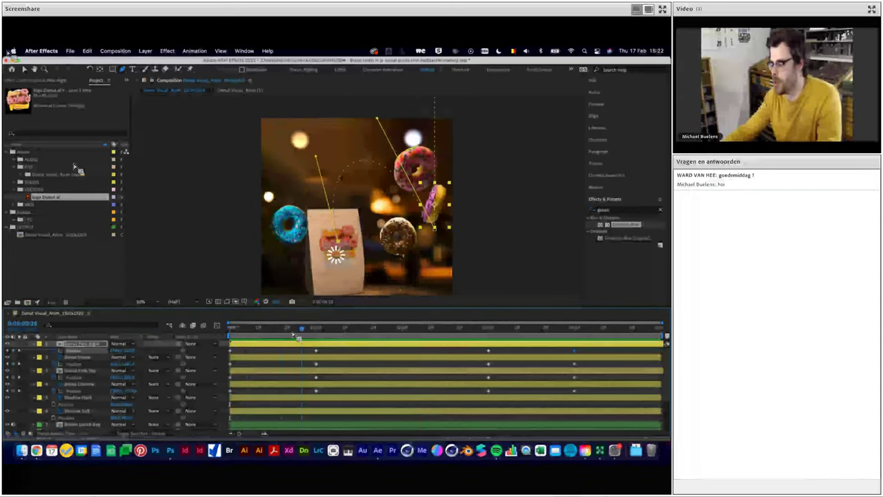
left_click(326, 351)
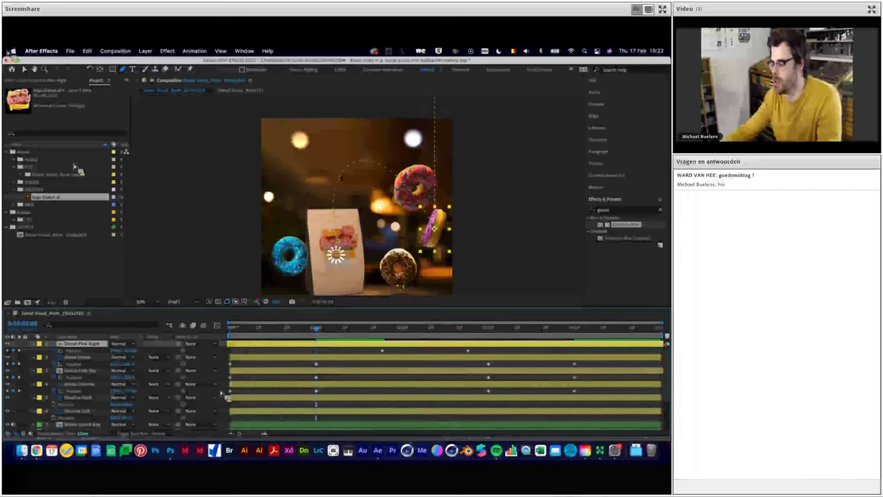
left_click_drag(327, 349, 234, 408)
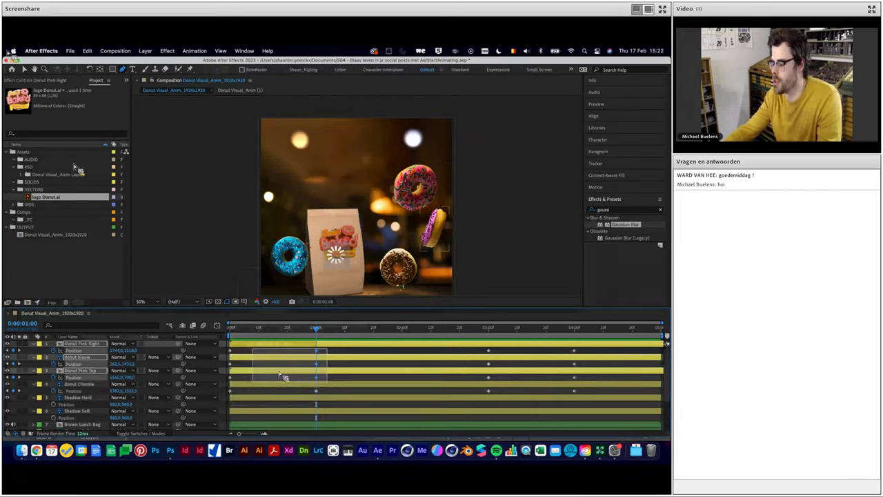
Apply Easy Ease to the donuts' one-second Position keyframes
right_click(234, 399)
mouse_move(276, 432)
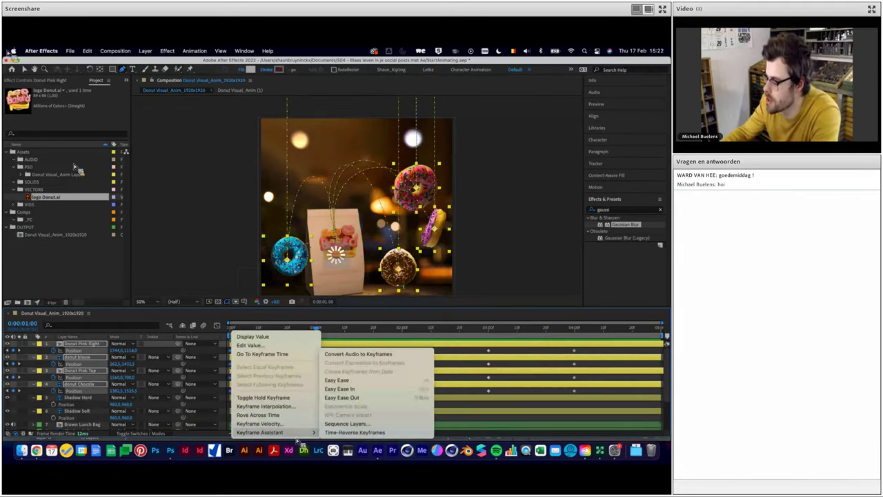
left_click(349, 383)
Ease the 3s and 4s keyframes too, then preview the donuts landing around 0:00:03:04
left_click_drag(477, 349, 576, 391)
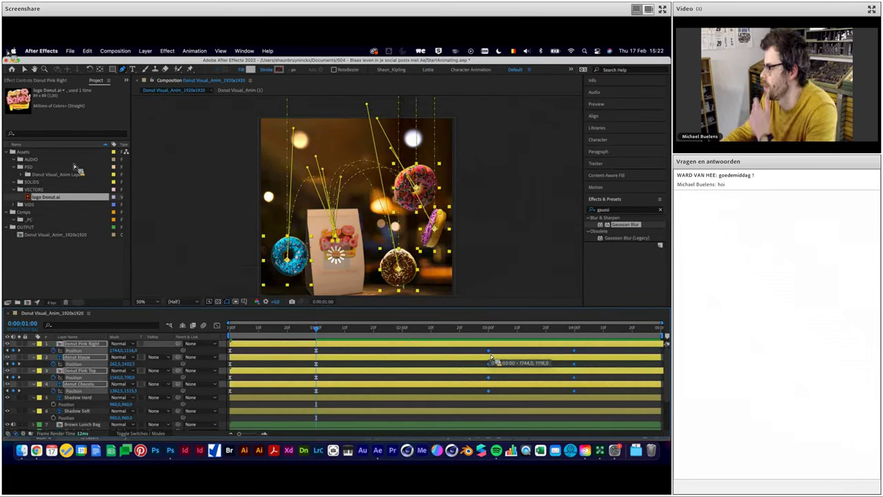
right_click(490, 353)
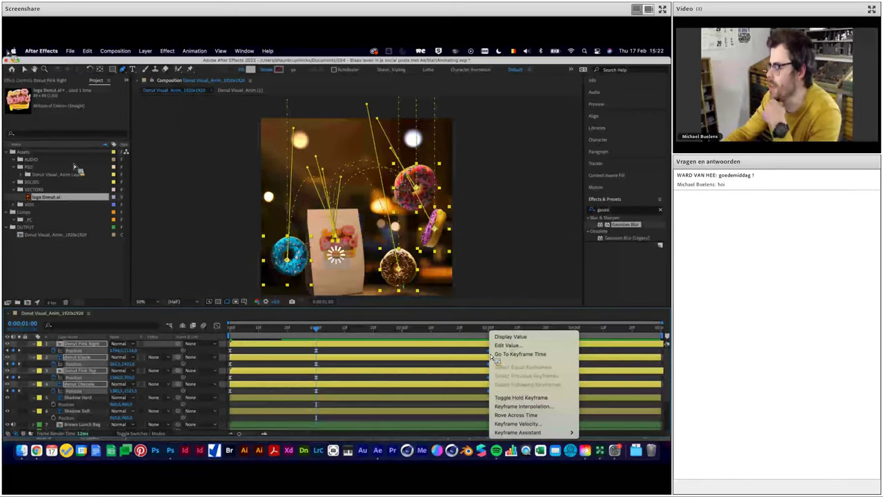
mouse_move(531, 432)
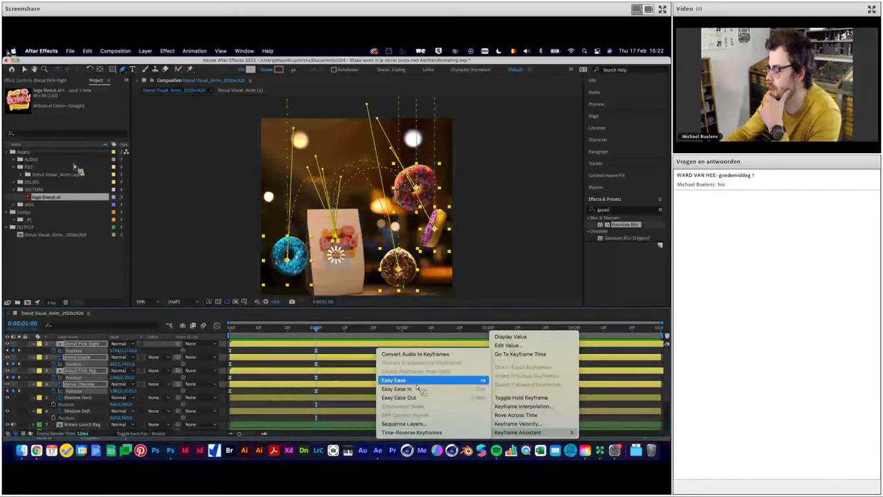
left_click(442, 380)
left_click_drag(491, 334, 229, 327)
key("space")
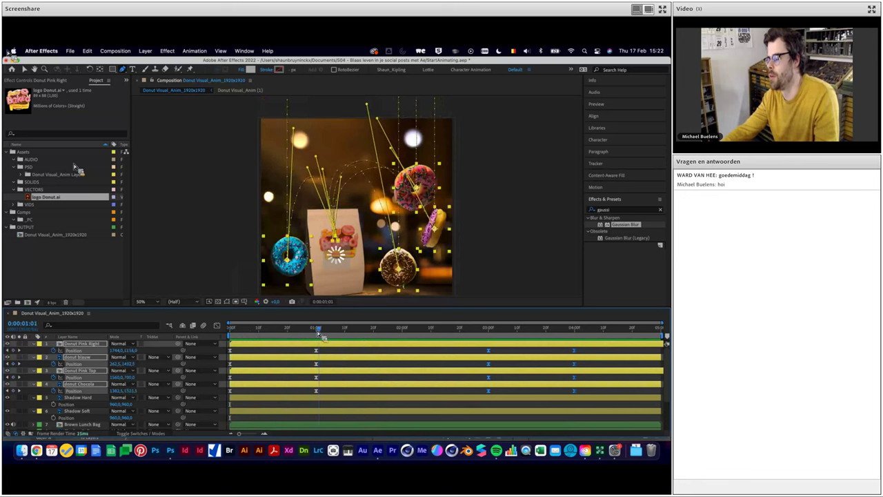
left_click_drag(324, 338, 579, 340)
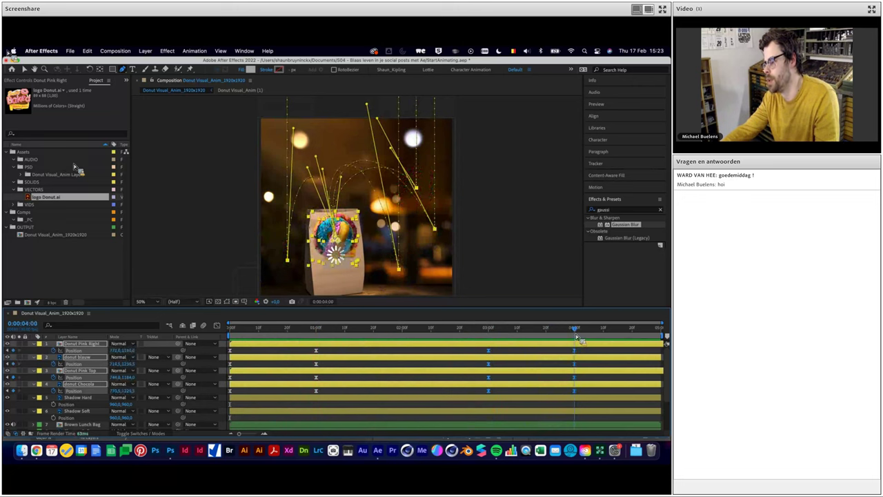
Apply Easy Ease to donut Pistache and Donut Pink Left's later Position keyframes
scroll(565, 339, "down", 3)
left_click_drag(592, 405, 445, 429)
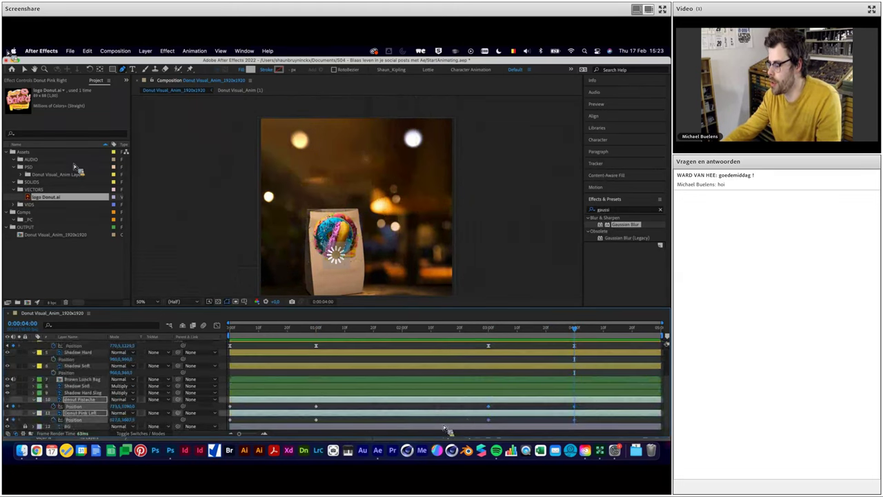
right_click(492, 410)
mouse_move(524, 432)
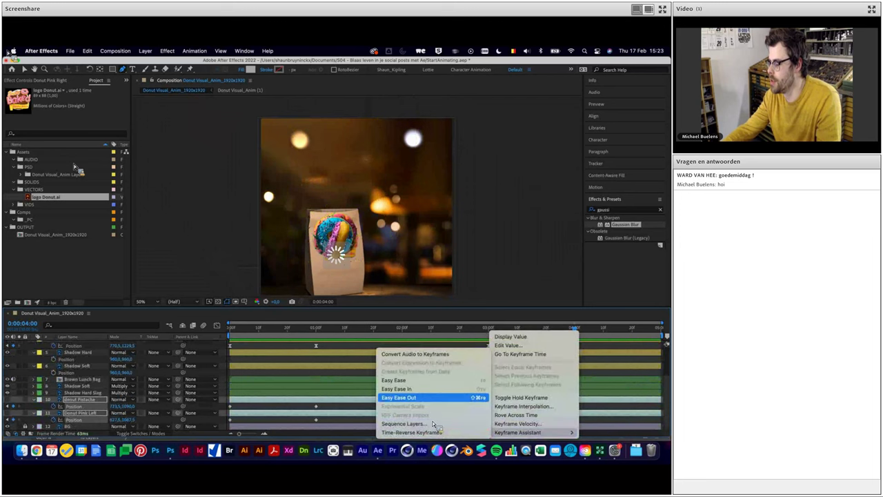
left_click(397, 380)
Ease their first keyframes as well, then preview the donuts entering around 0:00:00:11
left_click_drag(326, 406, 229, 423)
right_click(235, 419)
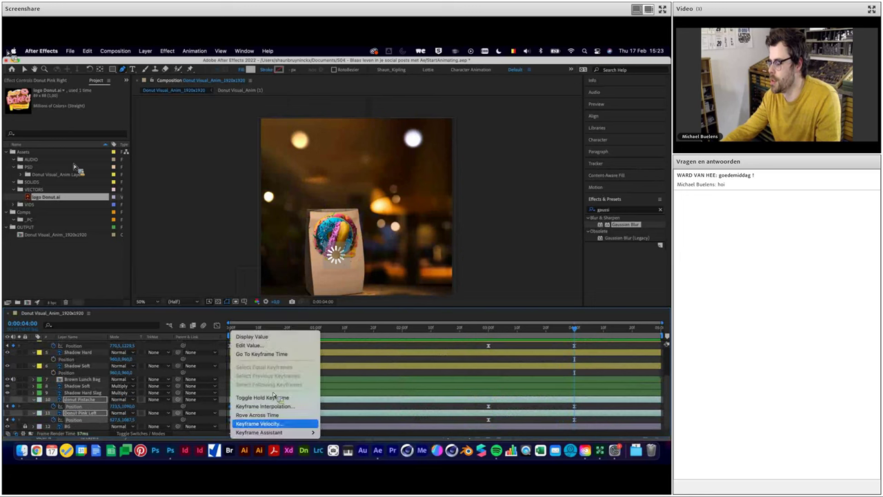
mouse_move(282, 432)
left_click(361, 380)
key("space")
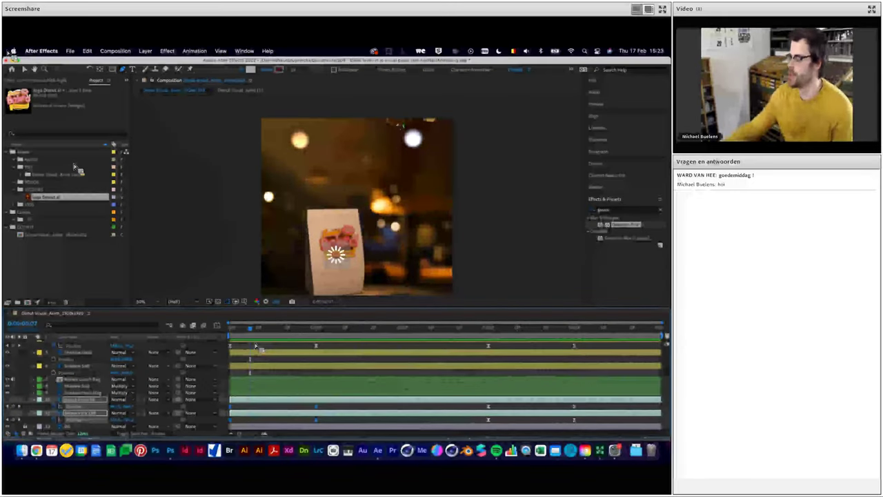
left_click_drag(258, 334, 306, 333)
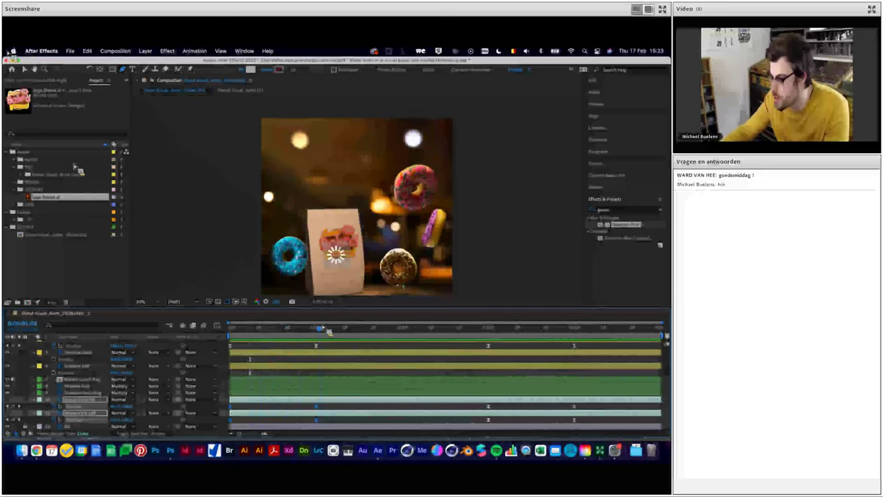
mouse_move(324, 332)
left_mouse_down()
mouse_move(231, 333)
mouse_move(319, 333)
left_mouse_up()
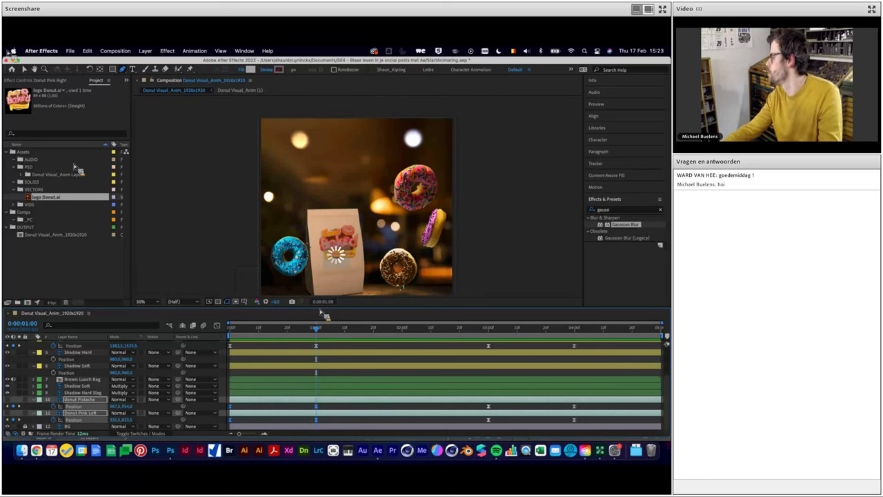
At 0:00:01:06, select all layers and collapse their properties with U
left_click_drag(328, 333, 324, 336)
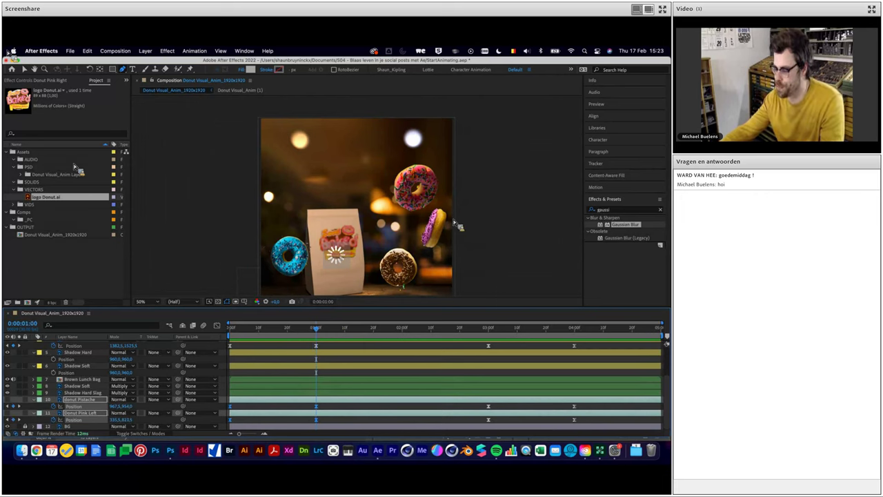
scroll(479, 227, "right", 2)
left_click_drag(324, 336, 334, 332)
key("ctrl+a")
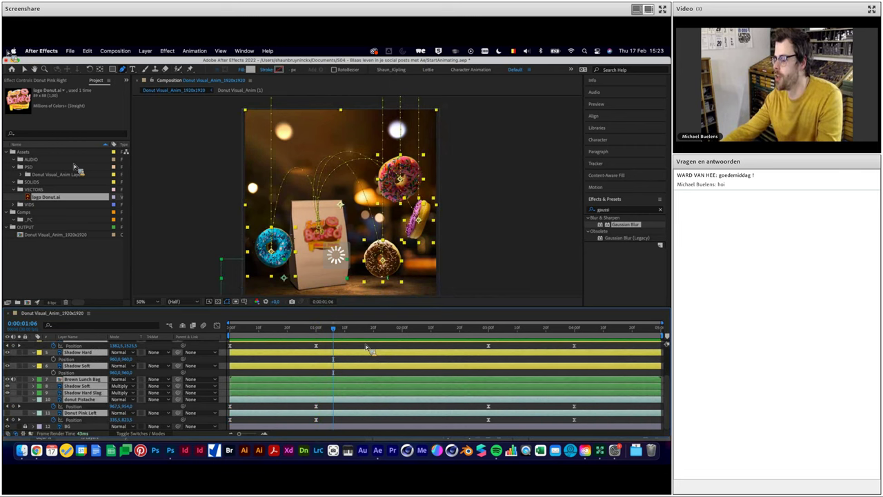
key("u")
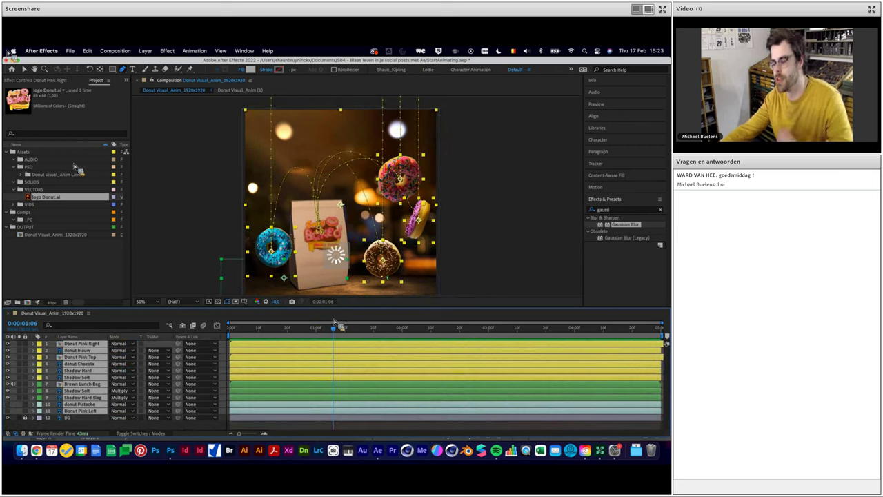
Deselect the layers and scrub to about 0:00:02:06 to review the motion
left_click_drag(336, 325, 363, 334)
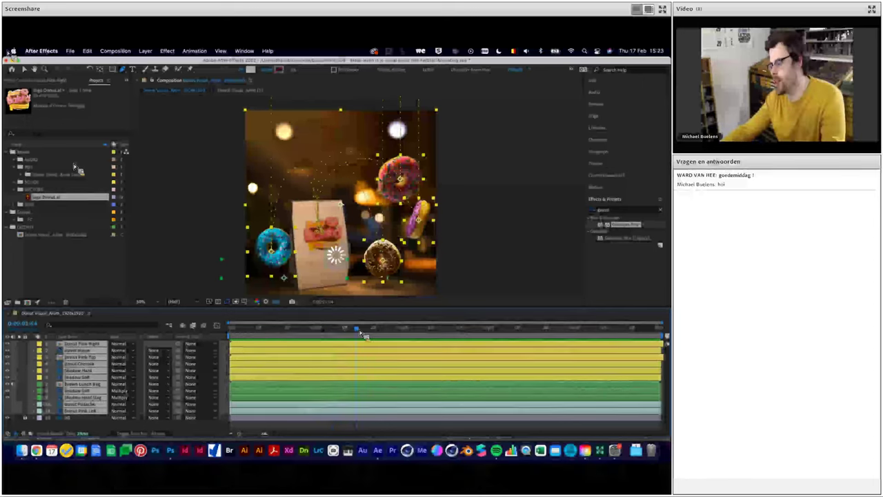
left_click(471, 289)
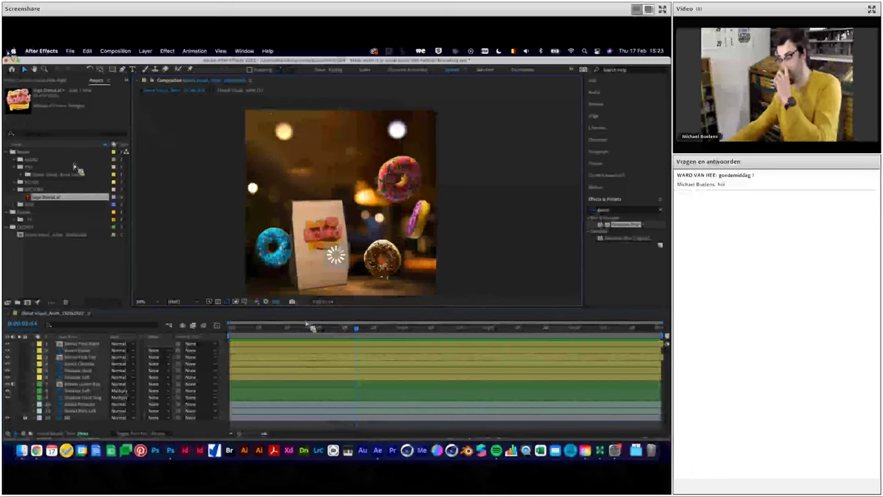
left_click(367, 328)
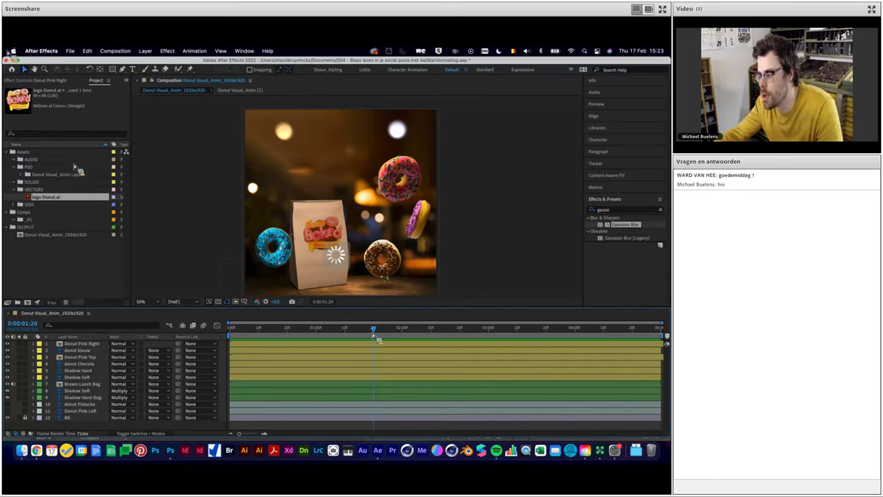
mouse_move(375, 330)
left_mouse_down()
mouse_move(550, 339)
mouse_move(503, 345)
left_mouse_up()
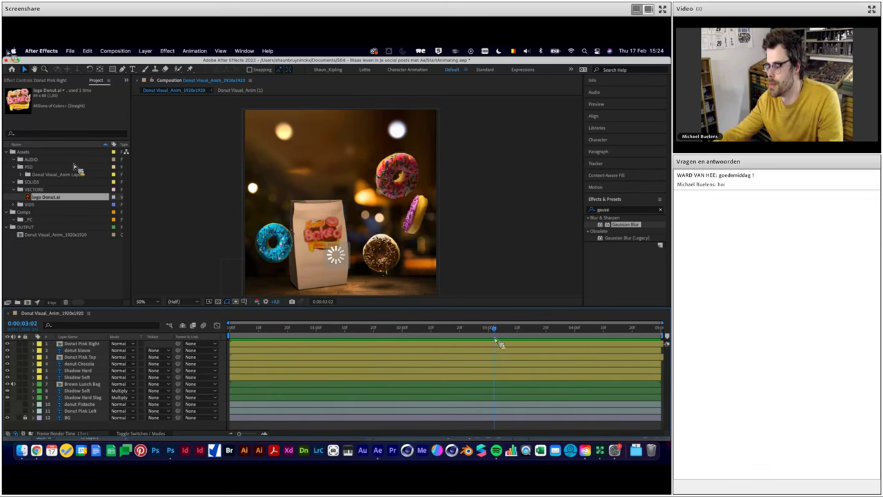
scroll(398, 230, "up", 3)
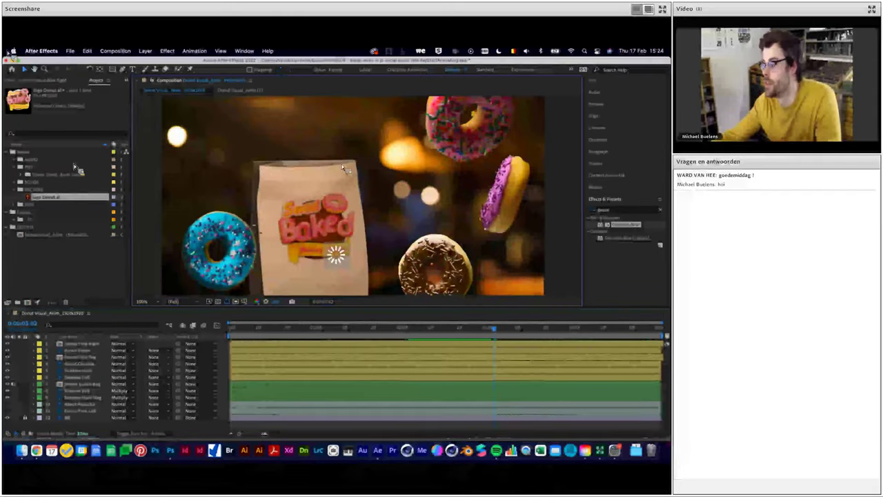
Select the Shadow Hard and Shadow Soft layers and reveal their Opacity
left_click(81, 343)
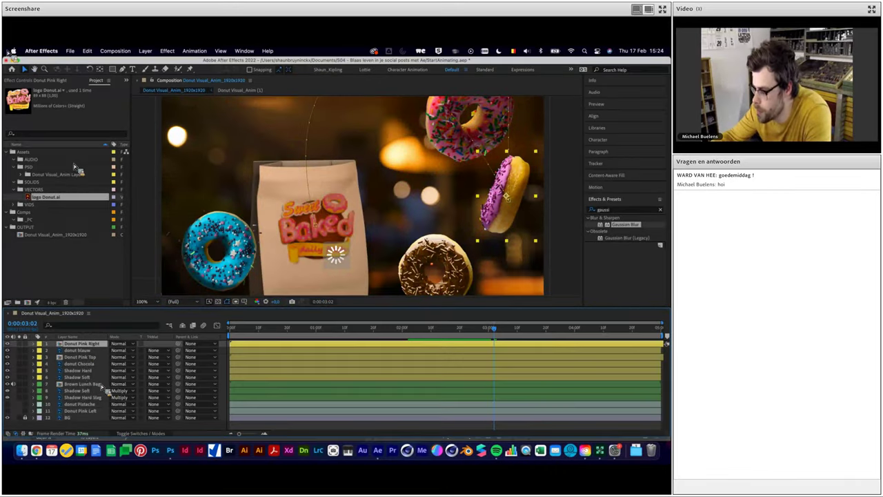
left_click(77, 377, "shift")
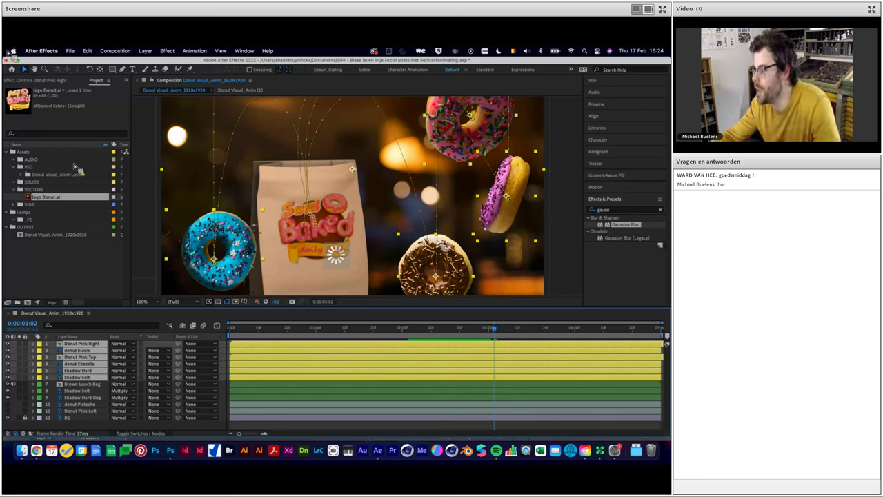
left_click_drag(494, 329, 279, 330)
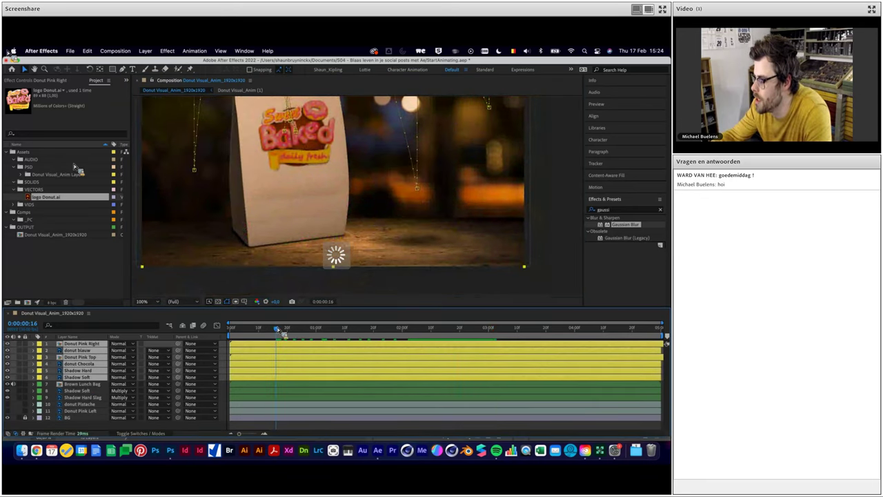
left_click(81, 391)
key("ctrl+Down")
key("ctrl+Down")
left_click(80, 371)
left_click(86, 377, "shift")
key("t")
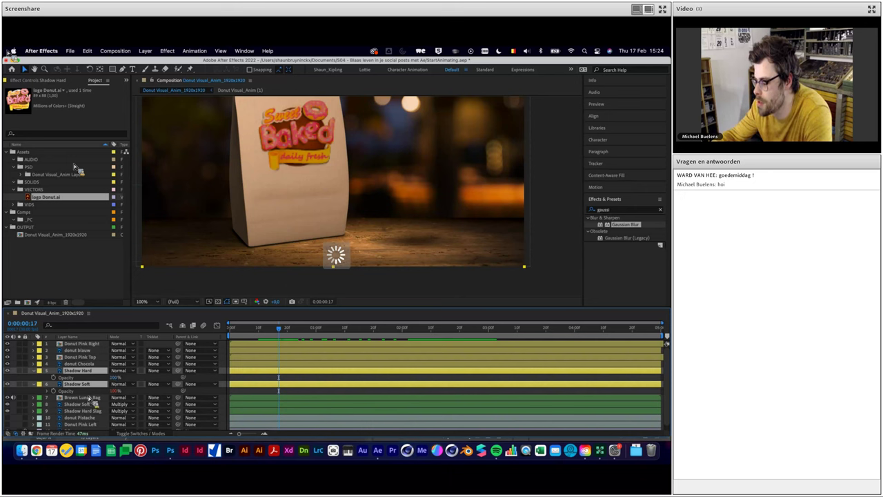
Keyframe Shadow Hard's opacity at 1% where the fade starts, near 0:00:00:22
left_click_drag(315, 329, 331, 336)
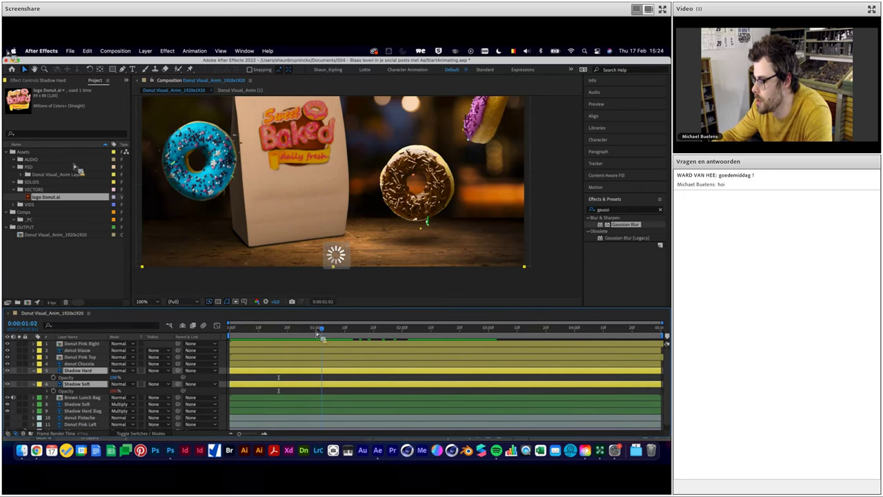
left_click(343, 381)
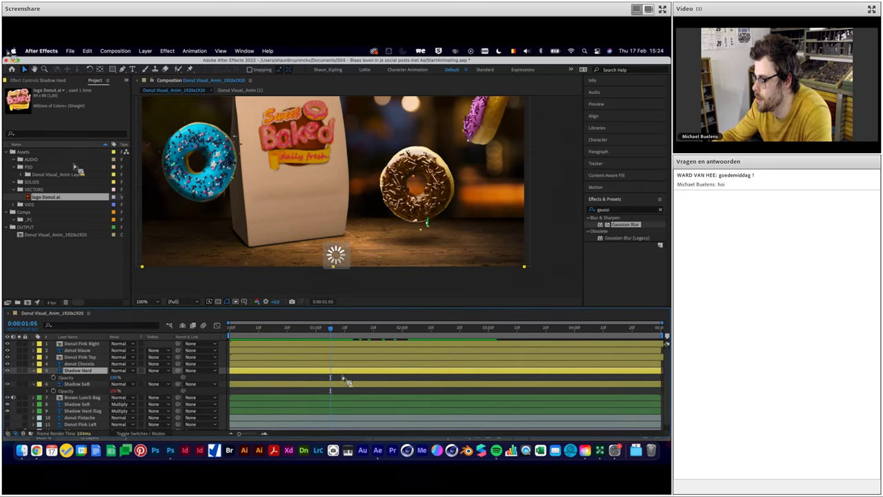
left_click(62, 378)
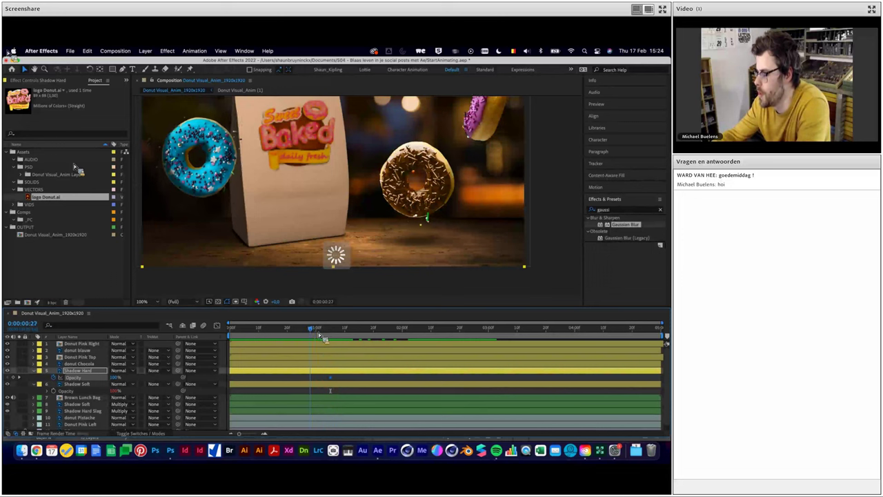
left_click_drag(336, 338, 292, 332)
left_click_drag(118, 378, 137, 395)
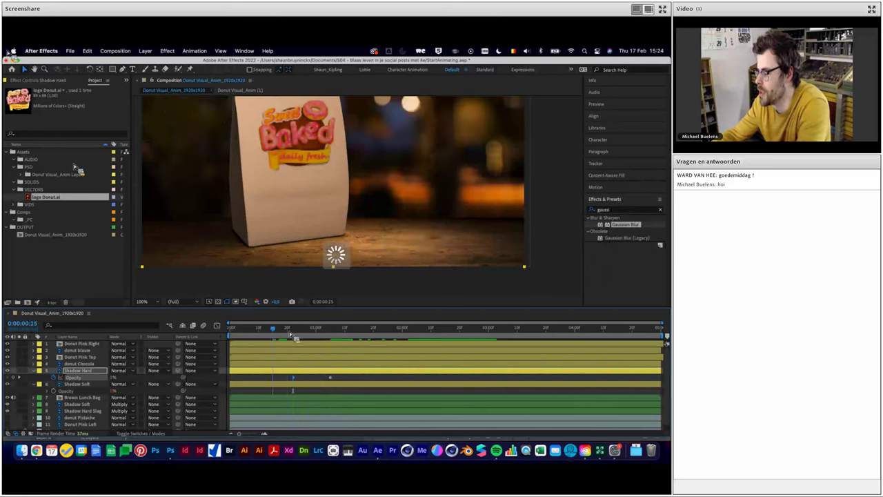
left_click_drag(293, 334, 443, 343)
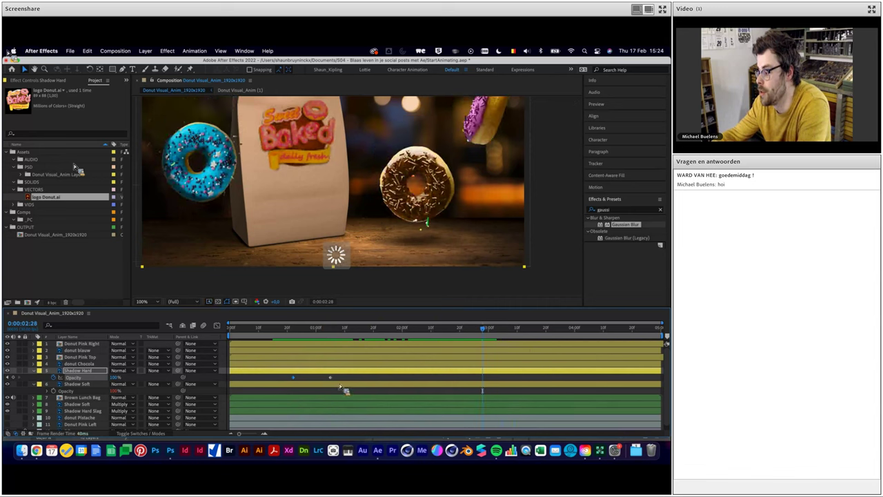
Copy the two Opacity keyframes and paste them at 0:00:02:28
right_click(294, 379)
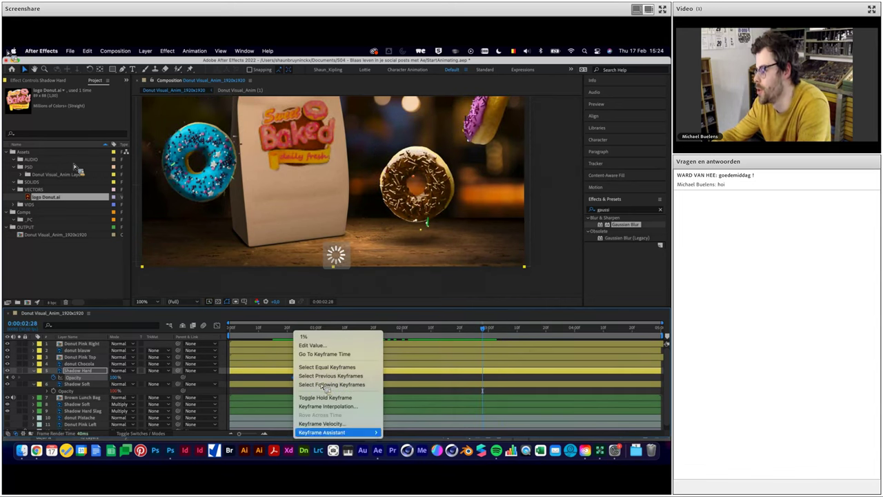
mouse_move(325, 431)
left_click(276, 382)
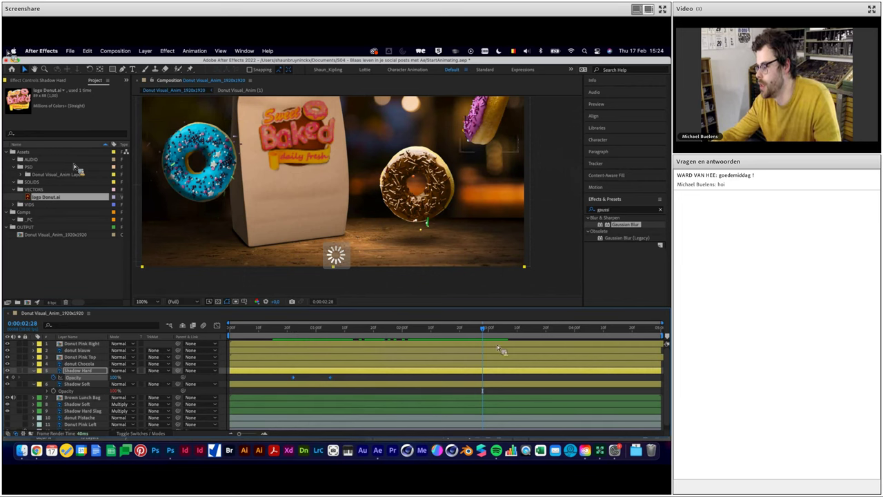
key("ctrl+v")
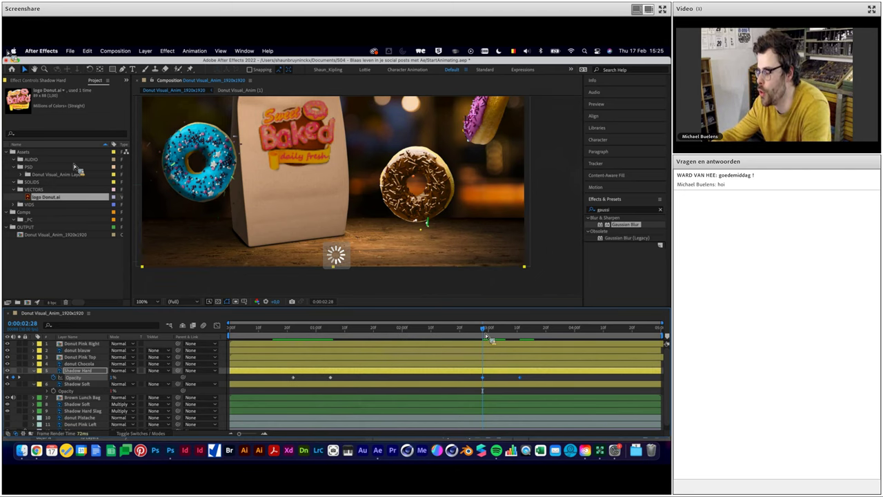
Time-reverse the pasted keyframes so the shadow fades back to 1% by 0:00:03:14
right_click(486, 383)
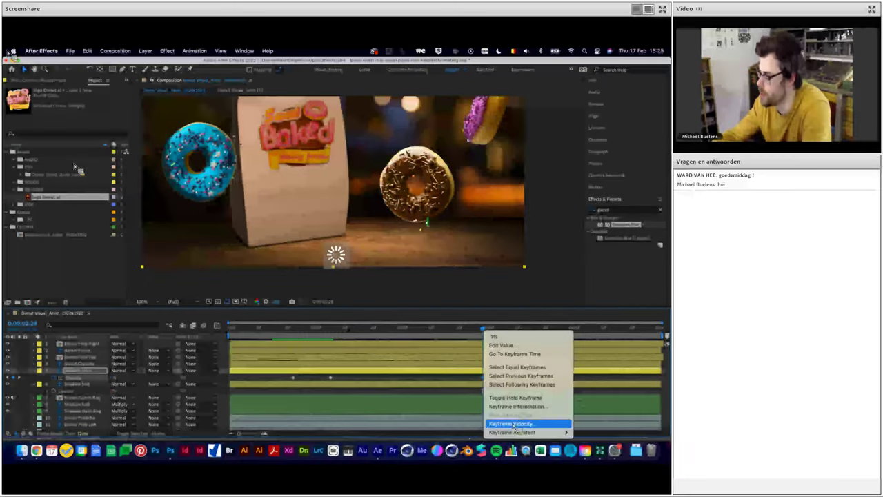
mouse_move(518, 432)
left_click(434, 433)
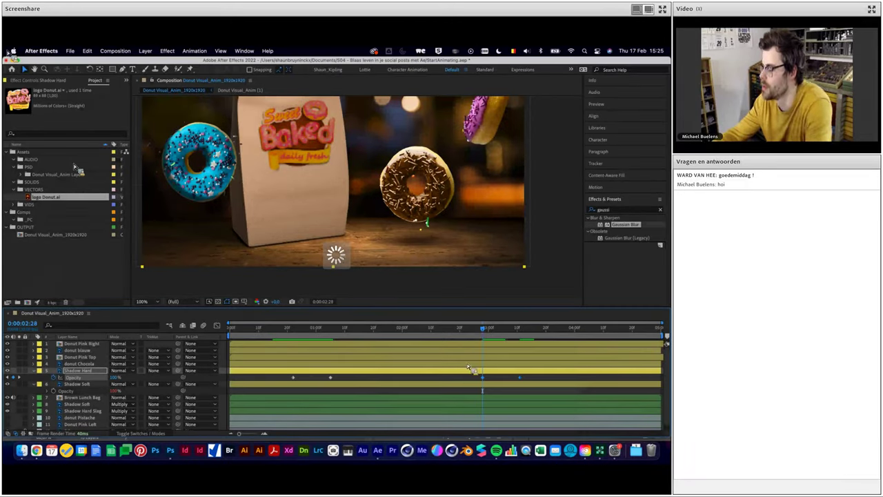
left_click(490, 331)
left_click_drag(494, 338, 511, 329)
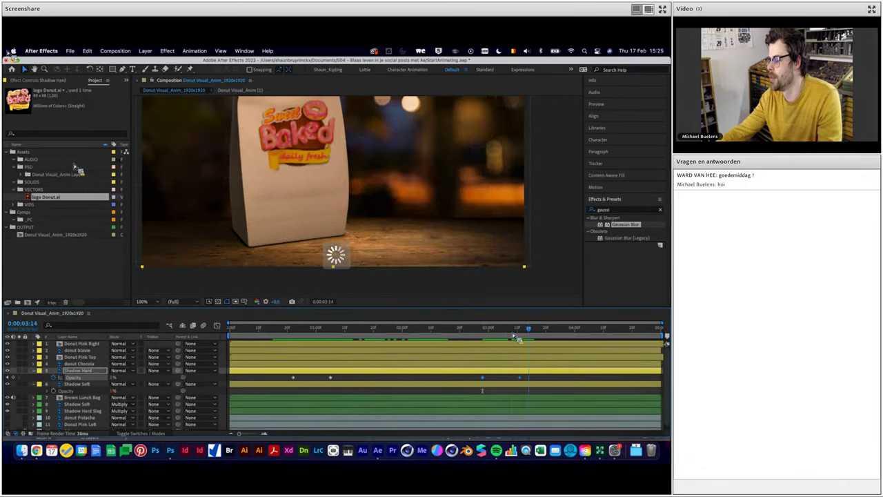
Scrub around three seconds to review the shadow fading out
scroll(343, 195, "down", 4)
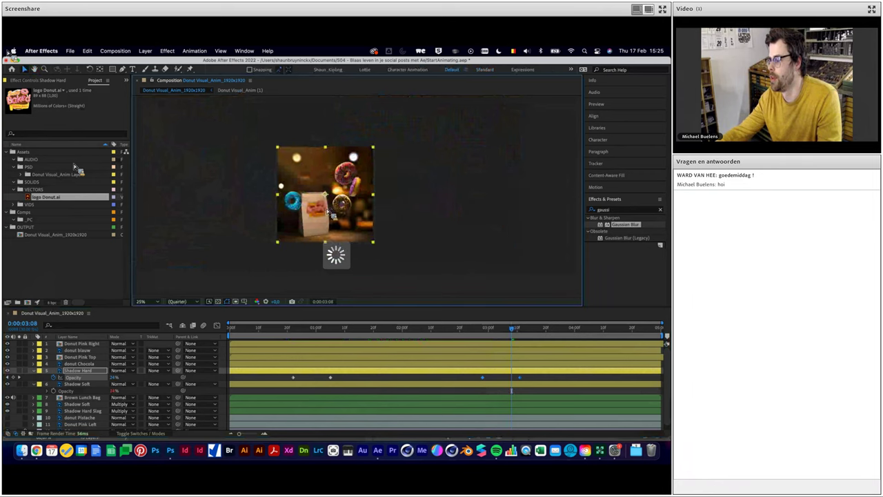
scroll(345, 196, "up", 2)
mouse_move(521, 338)
left_mouse_down()
mouse_move(476, 341)
mouse_move(507, 344)
left_mouse_up()
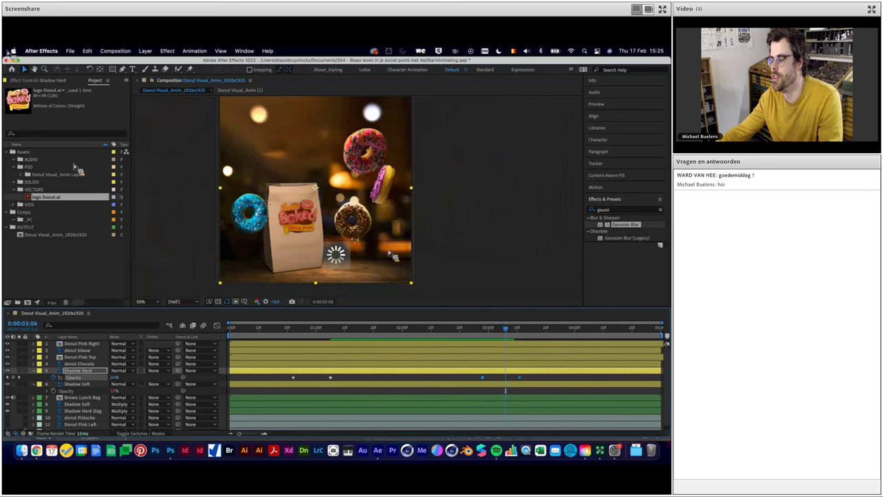
left_click_drag(505, 337, 514, 340)
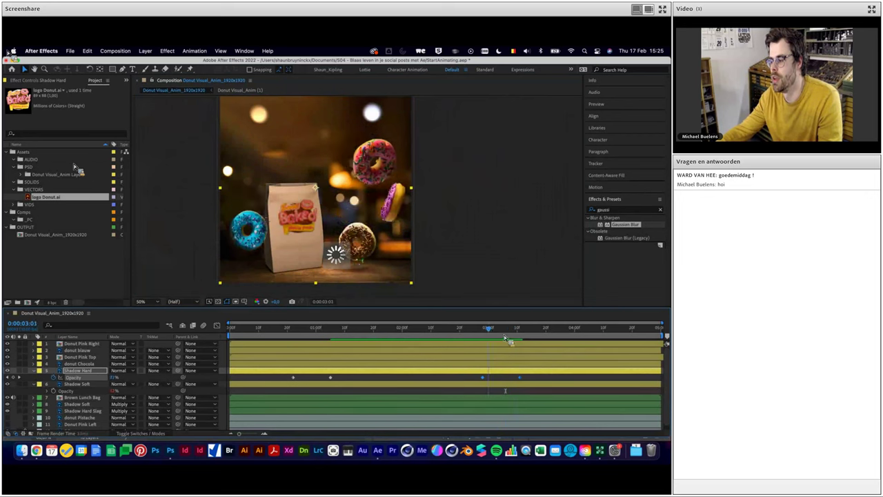
left_click_drag(514, 340, 481, 337)
Select all layers, show then collapse their animated properties with U, and deselect
key("super+a")
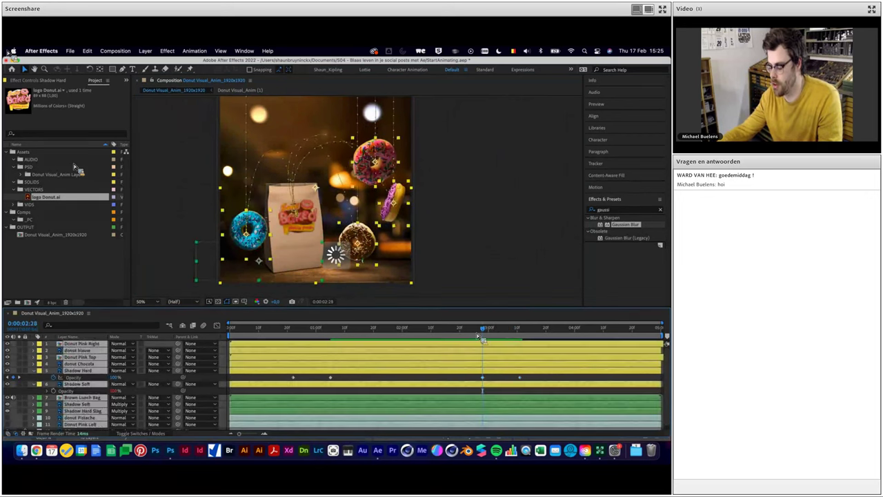
key("u")
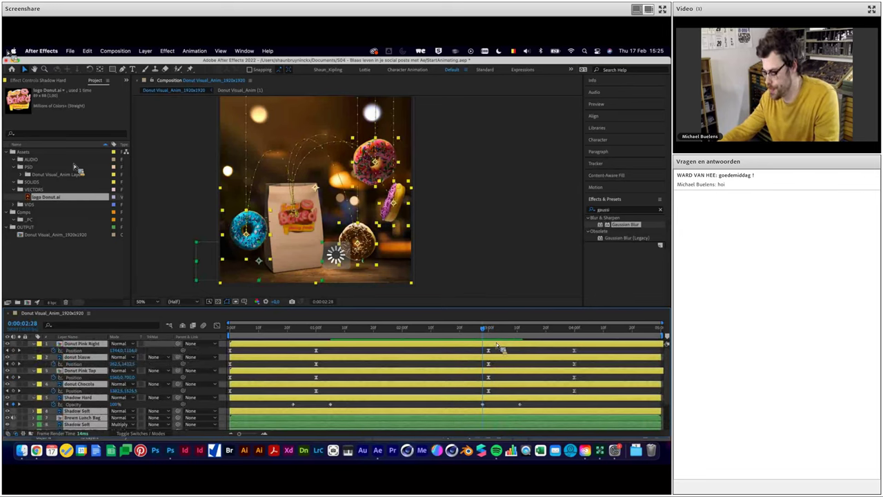
key("u")
left_click(477, 328)
left_click(497, 266)
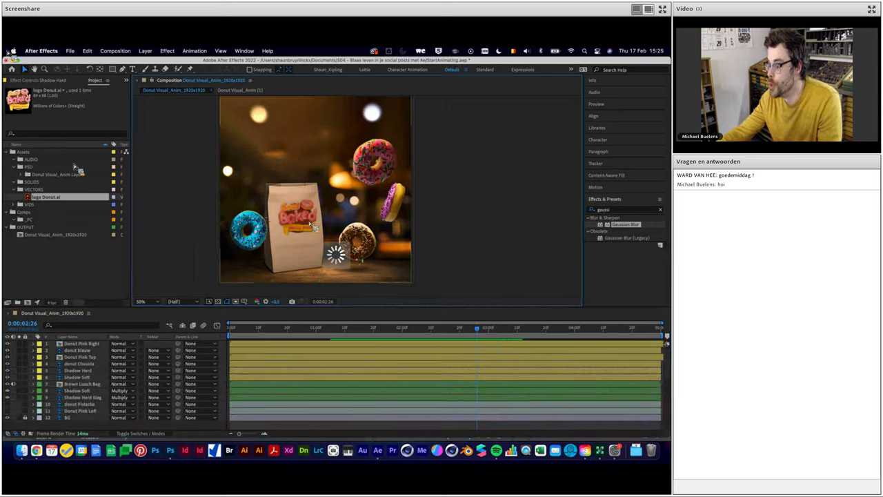
Select the Shadow Hard layer and fit the whole composition back in view
scroll(296, 212, "up", 1)
scroll(296, 212, "up", 1)
left_click(291, 209)
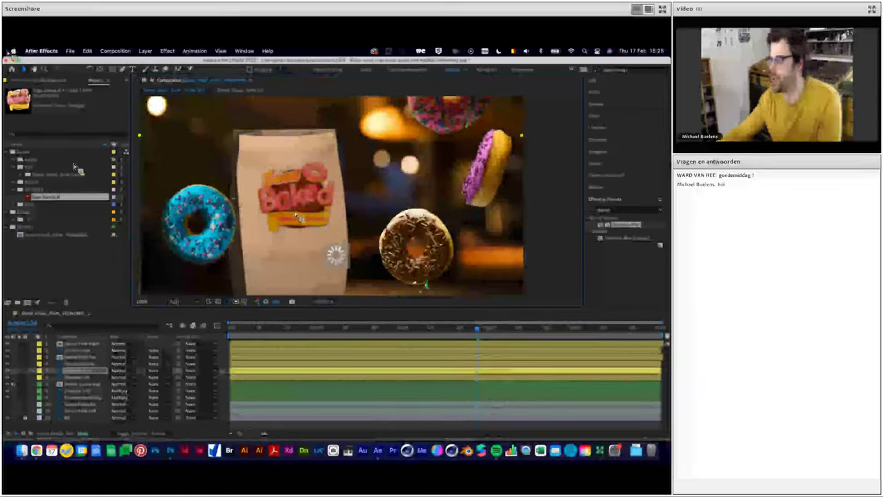
key("comma")
key("comma")
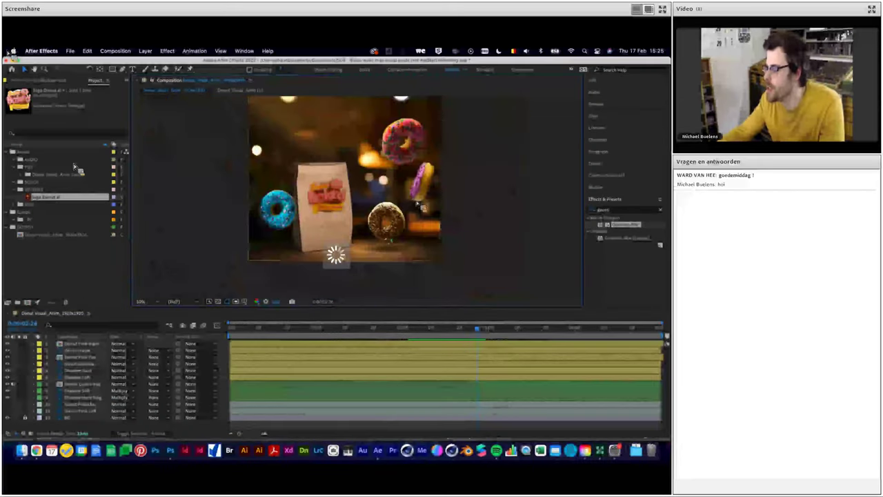
left_click(15, 356)
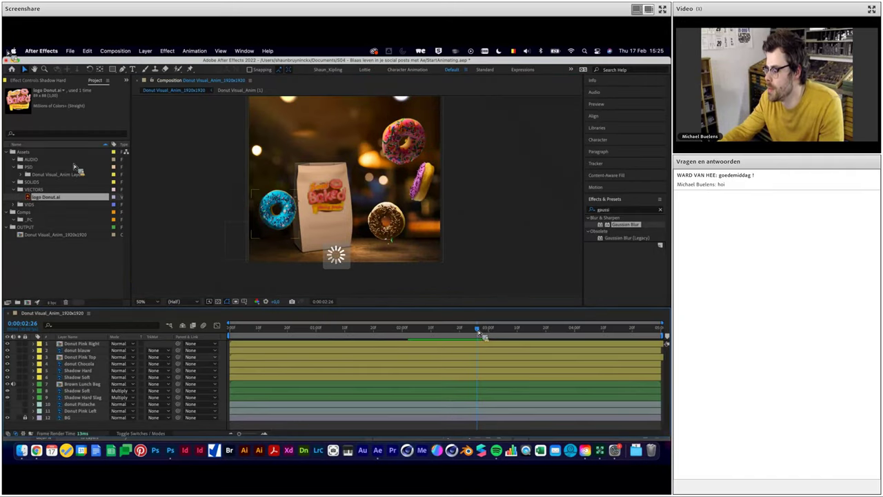
Pre-compose Donut Pink Right and the other three front donuts into 'Donuts Front', back in the main comp
left_click(98, 345)
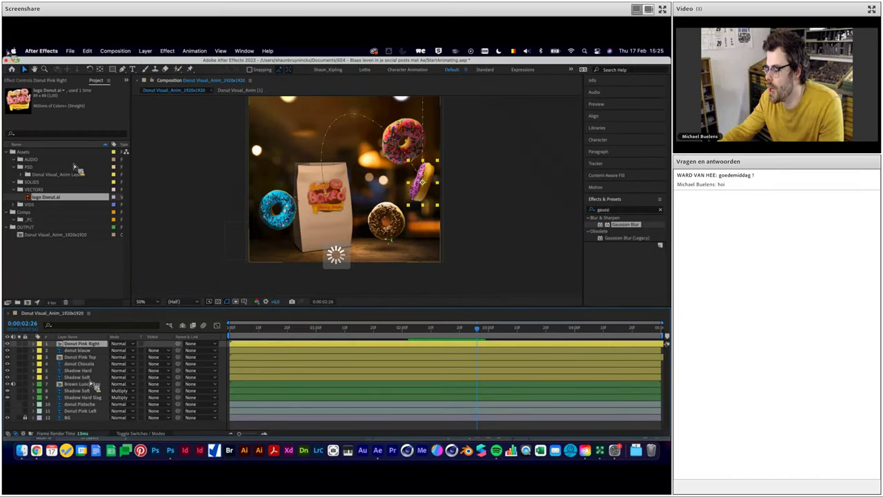
left_click(91, 364, "shift")
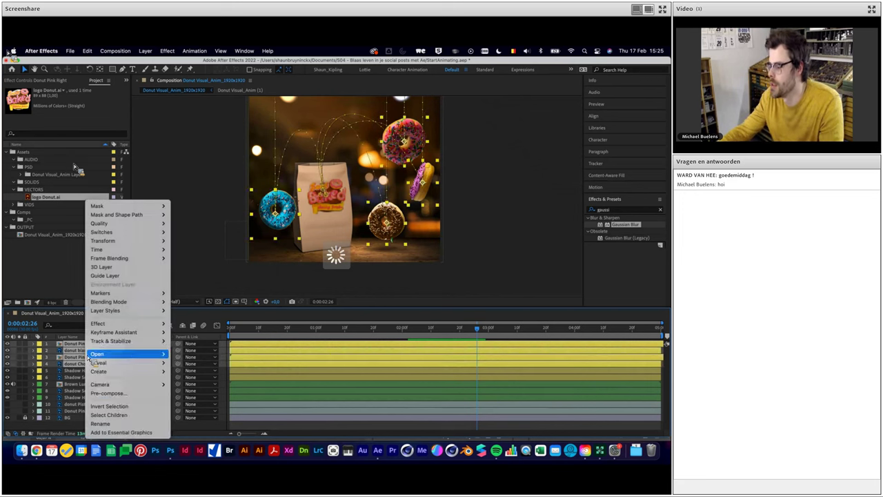
left_click(108, 393)
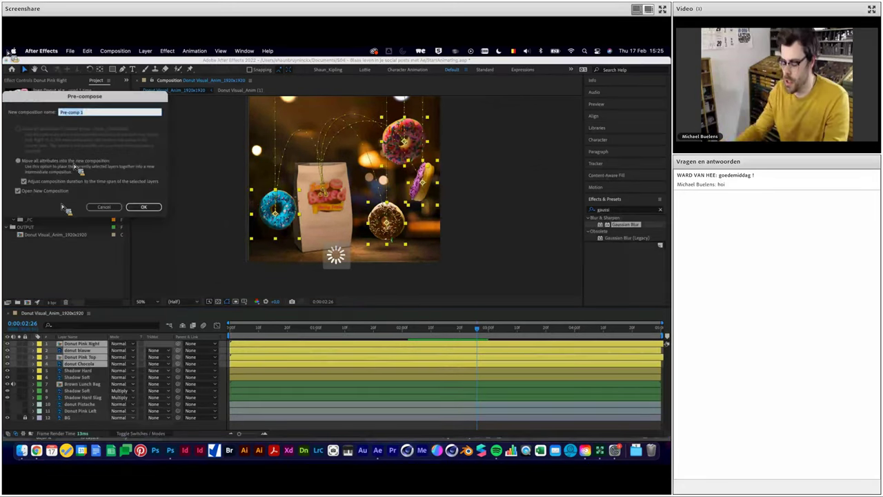
type("Donuts Front")
key("Return")
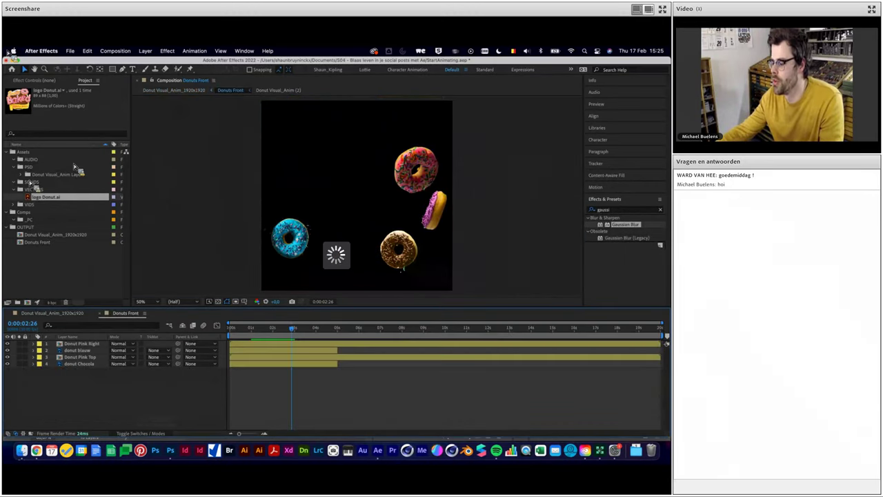
left_click(69, 315)
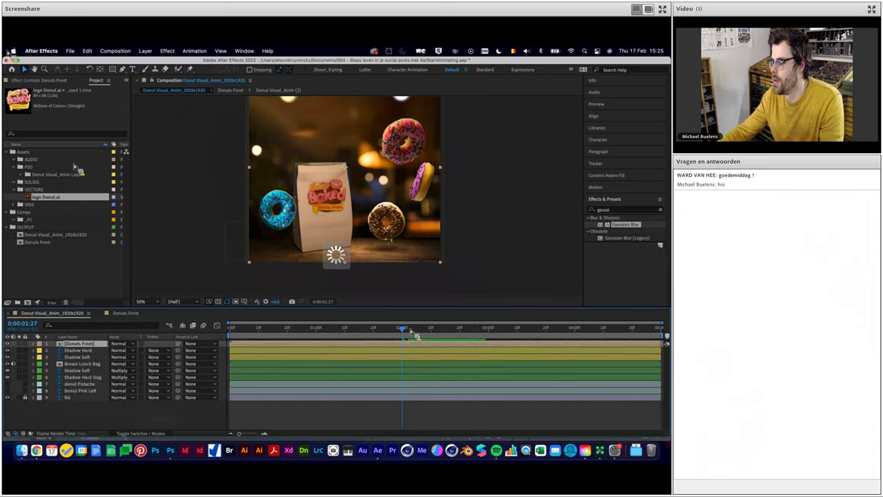
Scrub the nested donuts' flight and split the Donuts Front layer at 0:00:03:16
left_click_drag(412, 330, 327, 328)
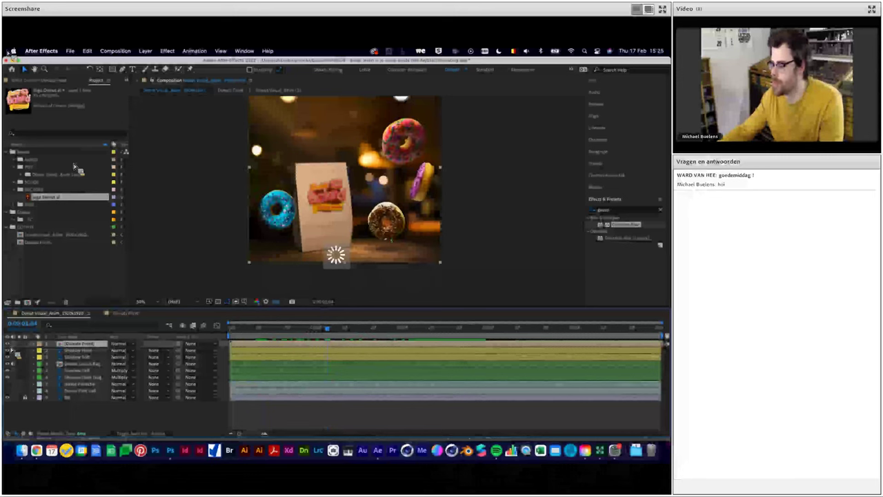
left_click_drag(334, 340, 536, 335)
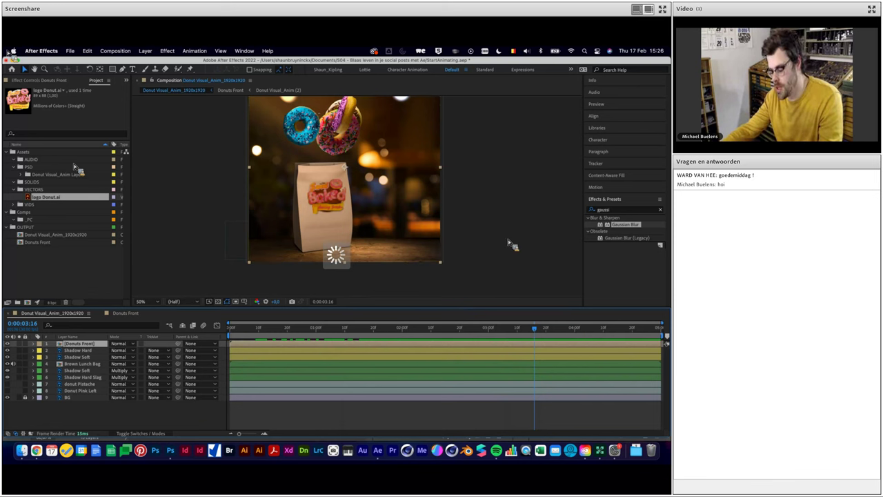
key("ctrl+d")
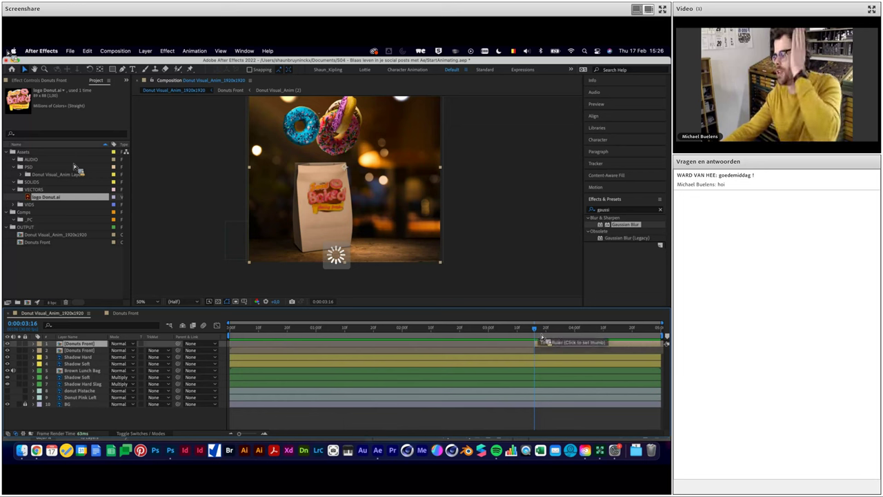
mouse_move(540, 332)
left_mouse_down()
mouse_move(529, 338)
mouse_move(552, 338)
left_mouse_up()
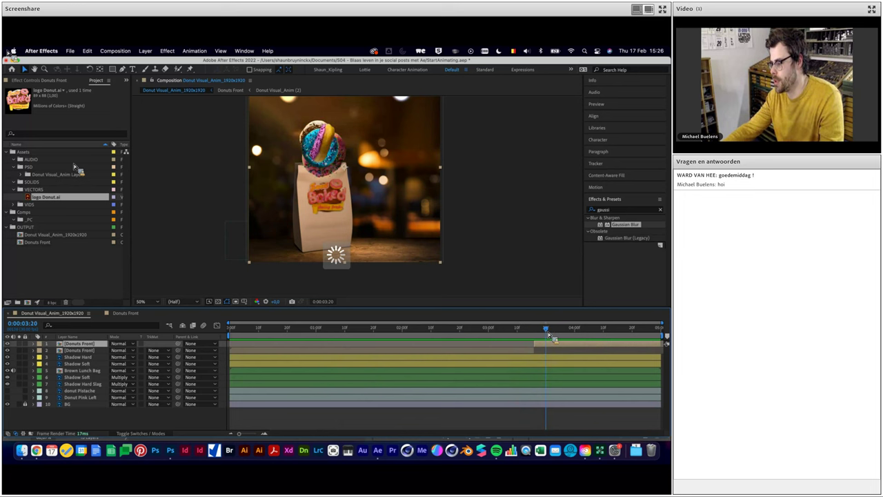
scroll(355, 207, "up", 2)
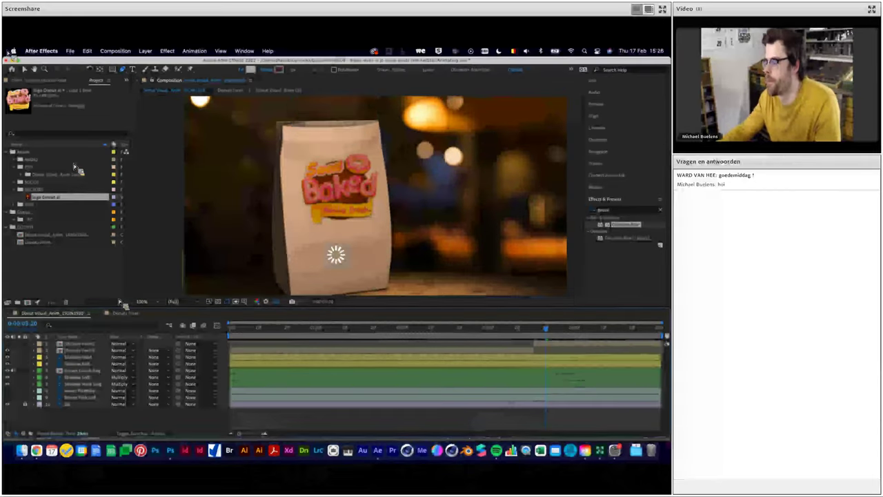
Trace the bag's front with the Pen tool, curving the top corners to match the bag
scroll(307, 144, "up", 2)
key("g")
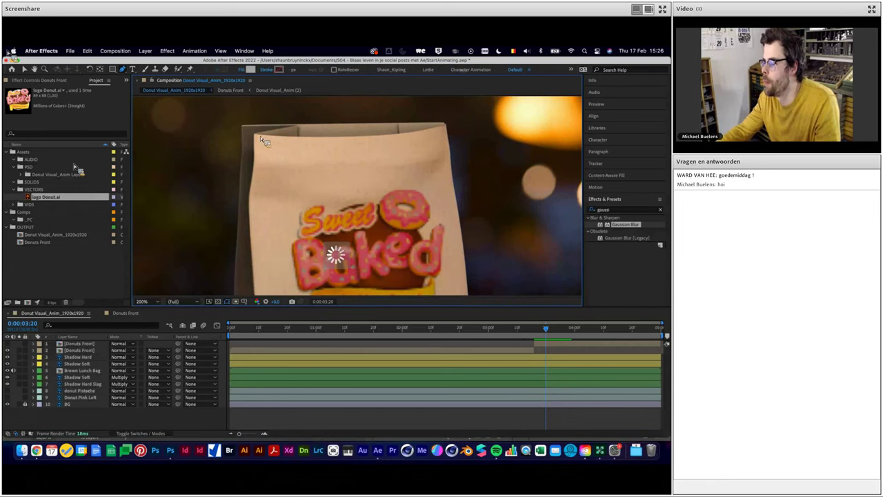
left_click(253, 133)
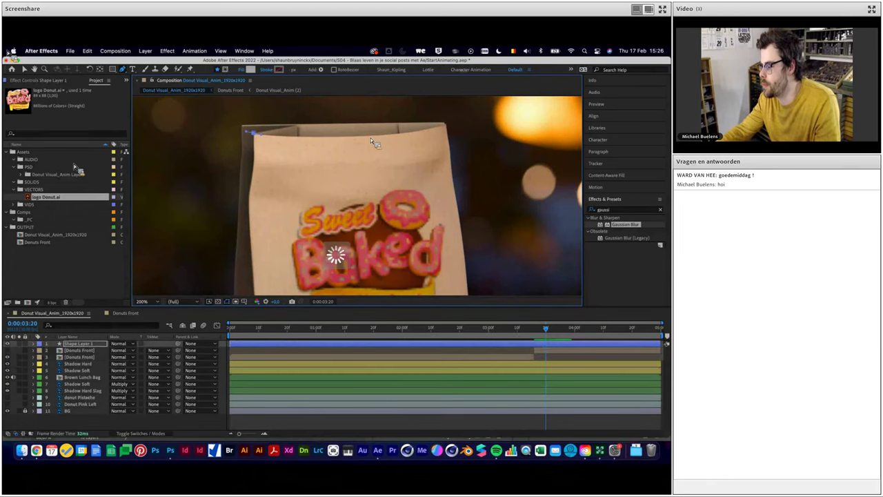
left_click_drag(353, 137, 376, 137)
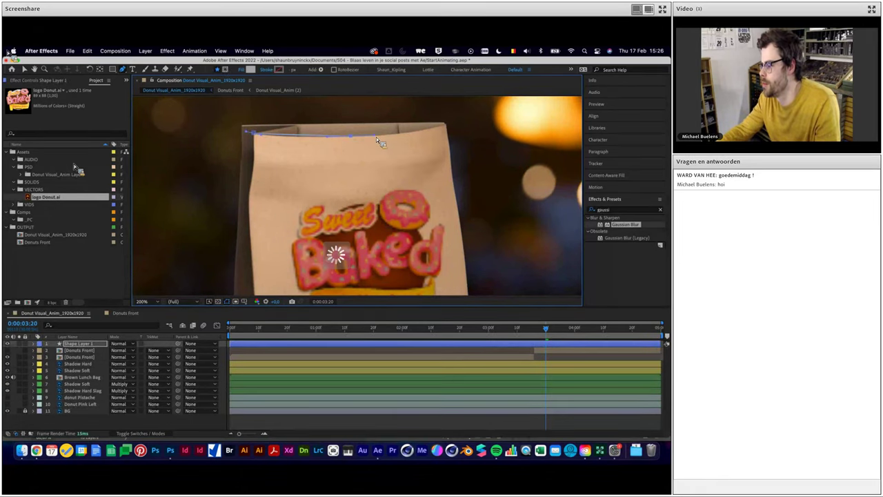
left_click_drag(453, 131, 461, 128)
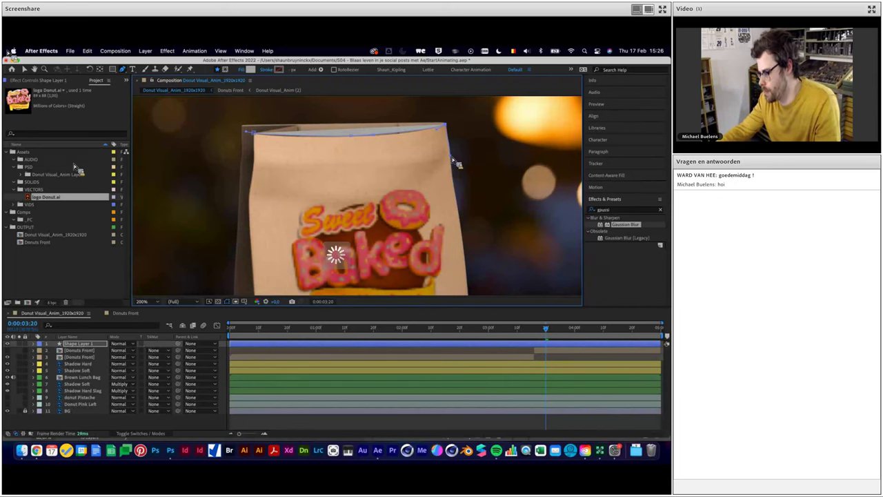
left_click(455, 200)
scroll(461, 206, "down", 5)
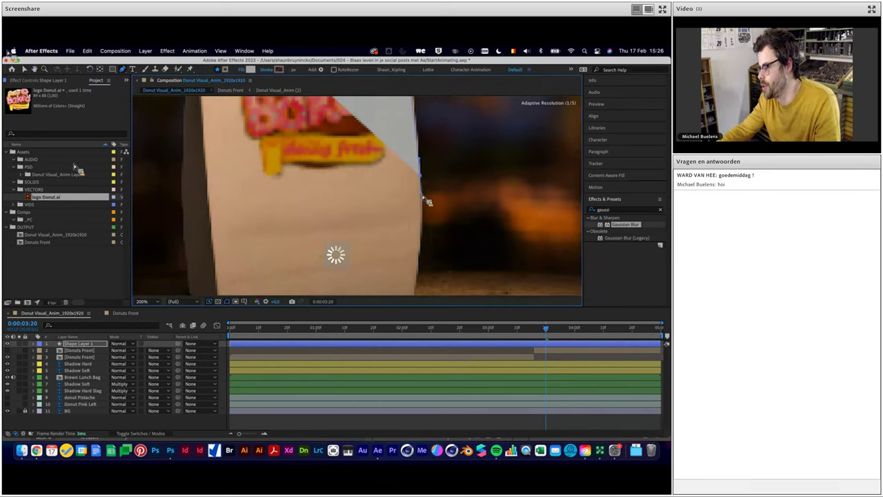
scroll(425, 204, "down", 5)
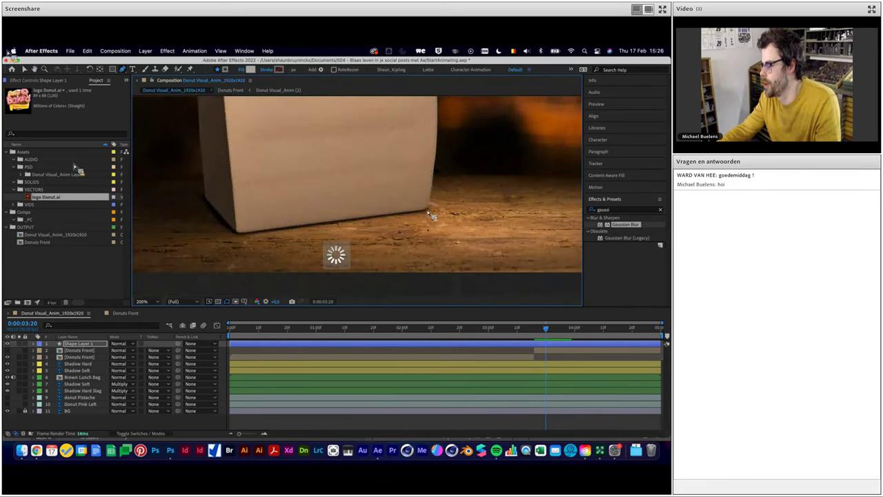
left_click_drag(427, 210, 417, 216)
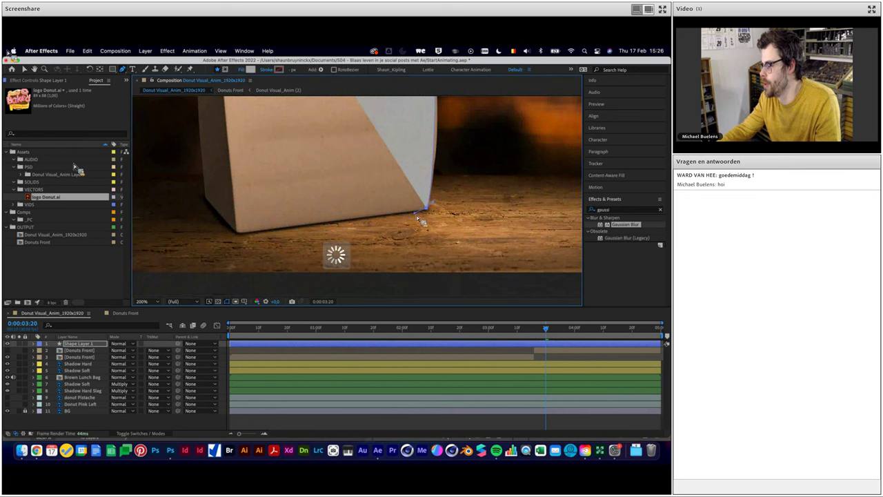
left_click(234, 233)
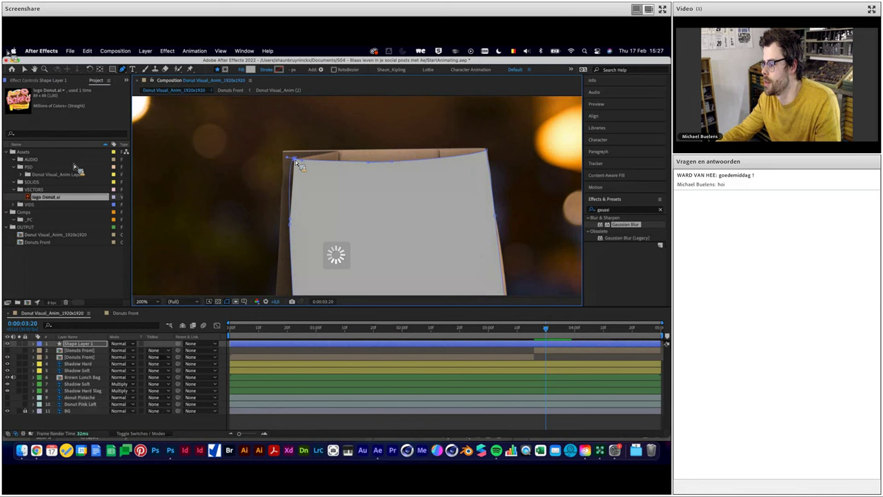
mouse_move(296, 166)
left_mouse_down()
mouse_move(312, 163)
mouse_move(283, 162)
left_mouse_up()
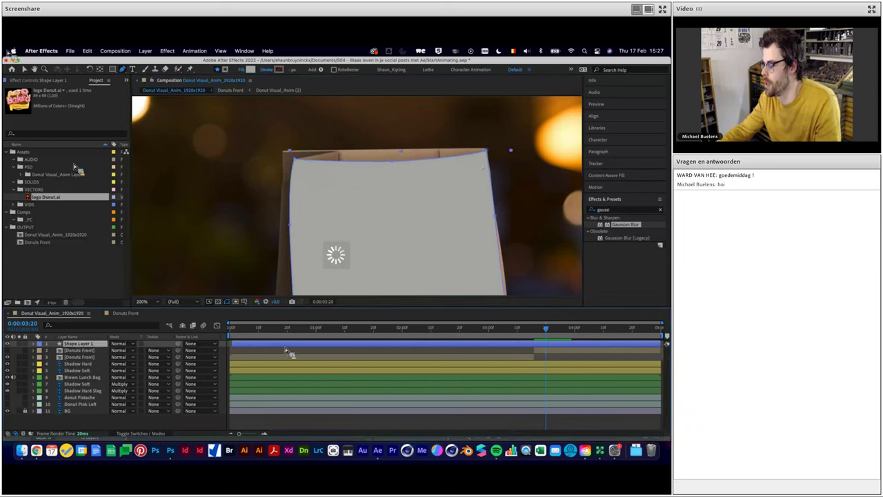
Start Shape Layer 1 around 3:16 and give it a black fill
left_click_drag(233, 350, 514, 352)
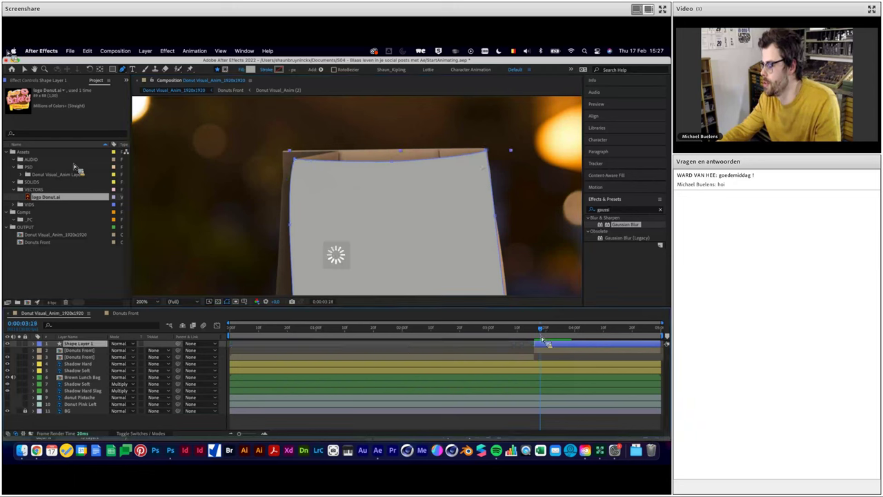
left_click(250, 70)
mouse_move(456, 295)
left_mouse_down()
mouse_move(492, 291)
mouse_move(502, 312)
mouse_move(538, 309)
left_mouse_up()
left_click(597, 217)
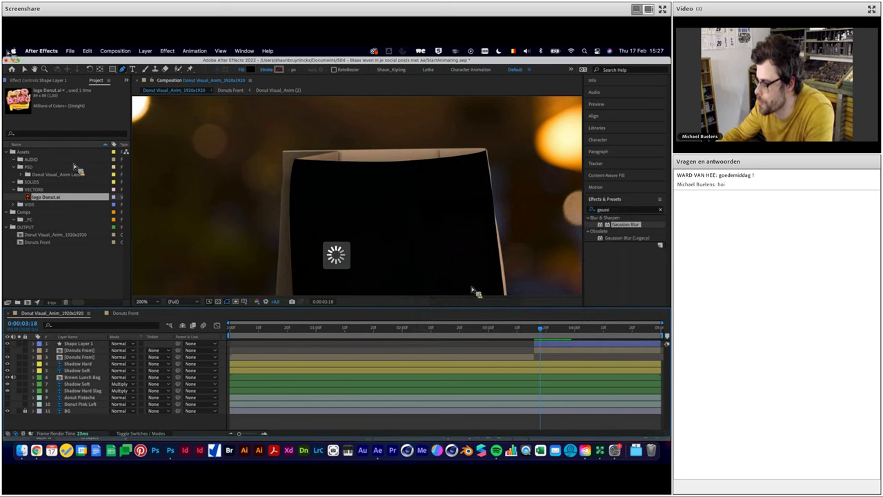
left_click(543, 344)
left_click_drag(543, 345, 549, 348)
left_click(547, 351)
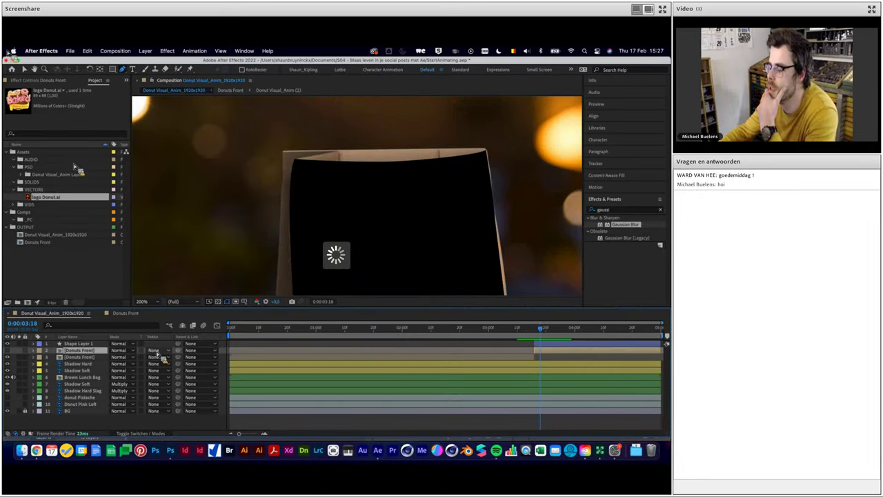
Set the second Donuts Front layer's track matte to Alpha Inverted Matte using the bag shape
left_click(158, 353)
left_click(181, 373)
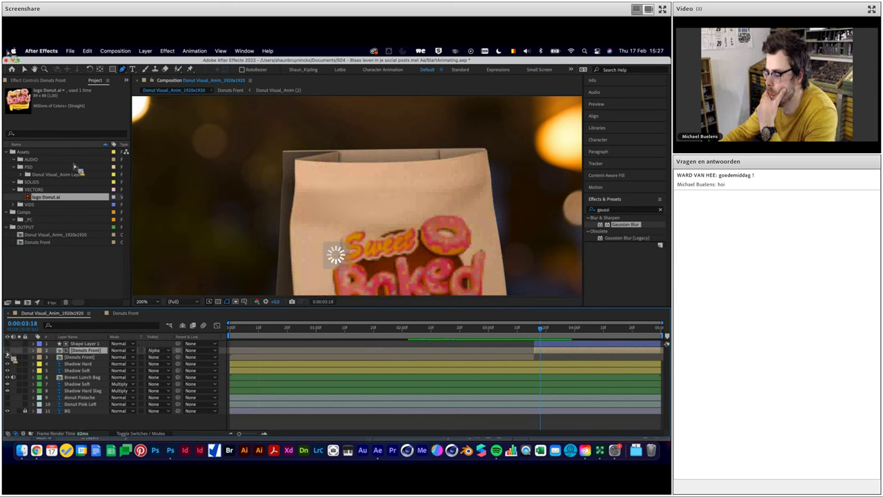
left_click_drag(552, 333, 562, 339)
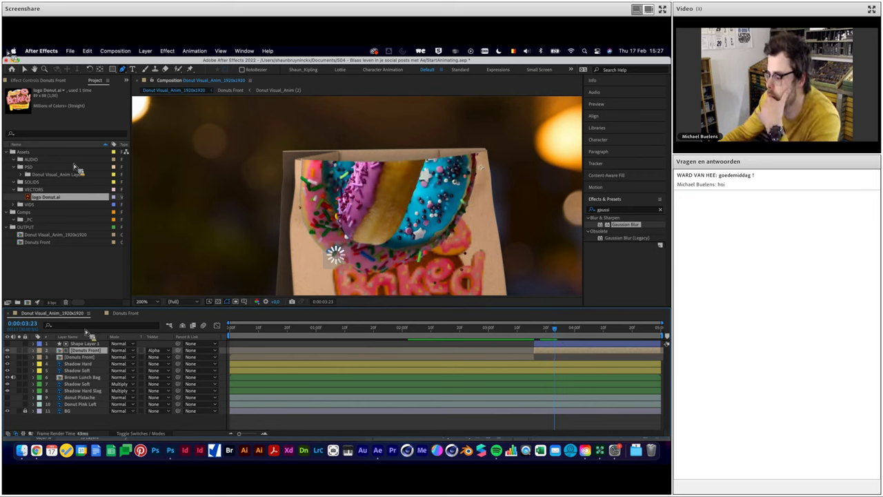
left_click(154, 352)
left_click(174, 380)
Scrub the donut dropping behind the bag front, then zoom the view to 200%
key("comma")
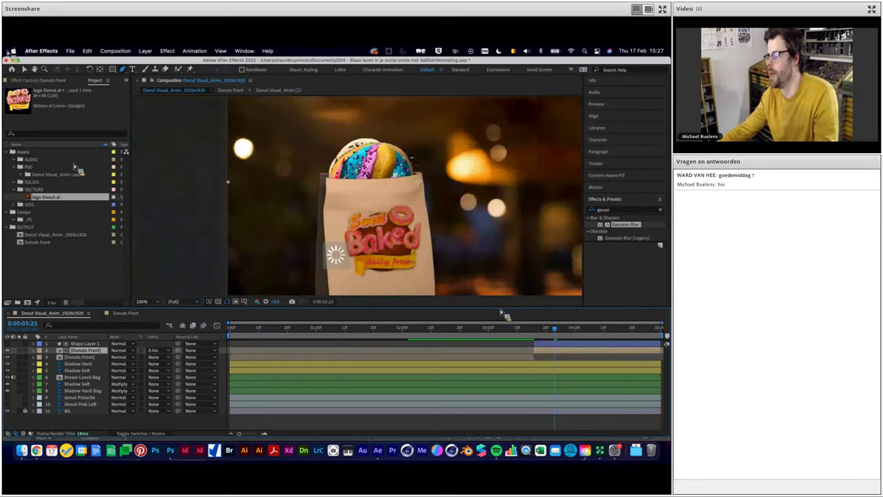
left_click(555, 360)
key("v")
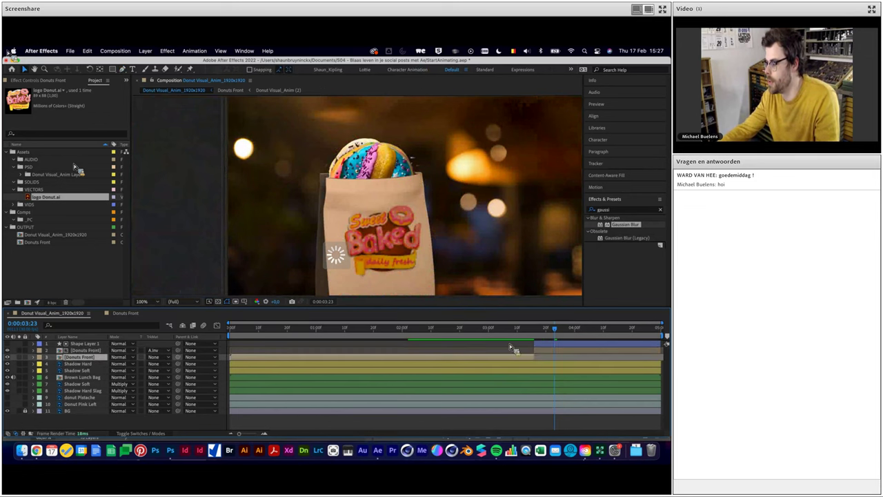
mouse_move(555, 337)
left_mouse_down()
mouse_move(572, 338)
mouse_move(558, 338)
left_mouse_up()
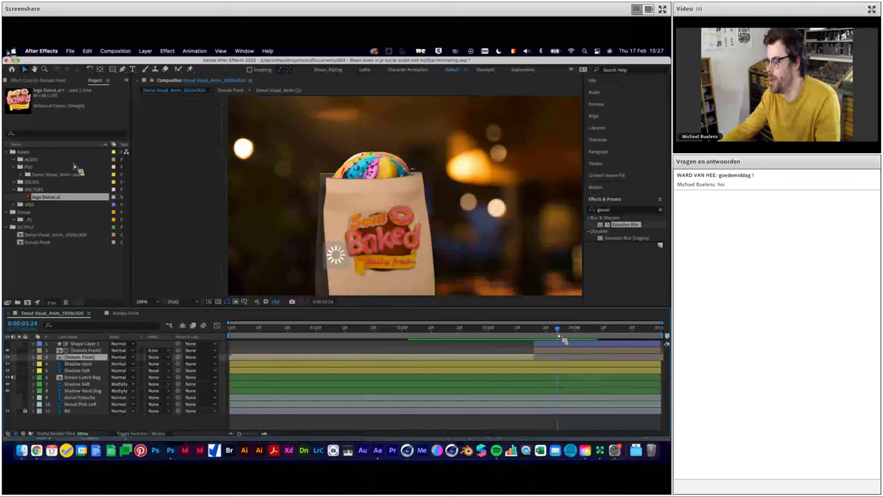
left_click(558, 345)
key("g")
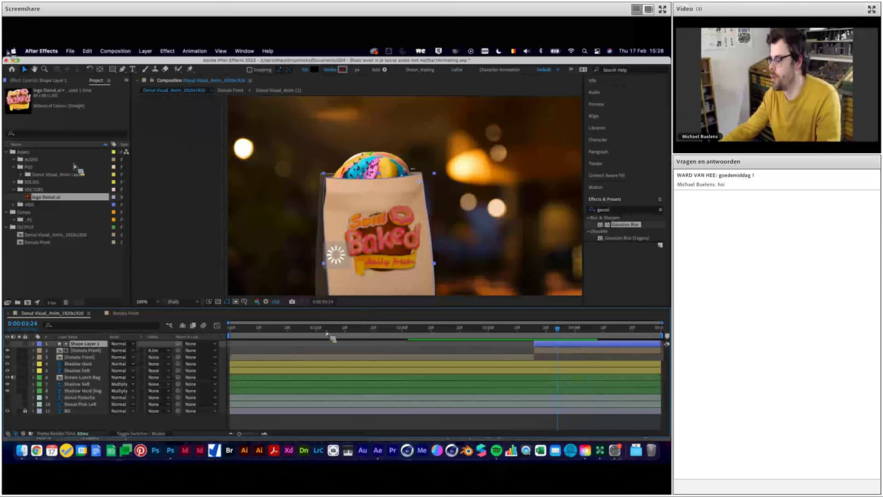
key("v")
key("period")
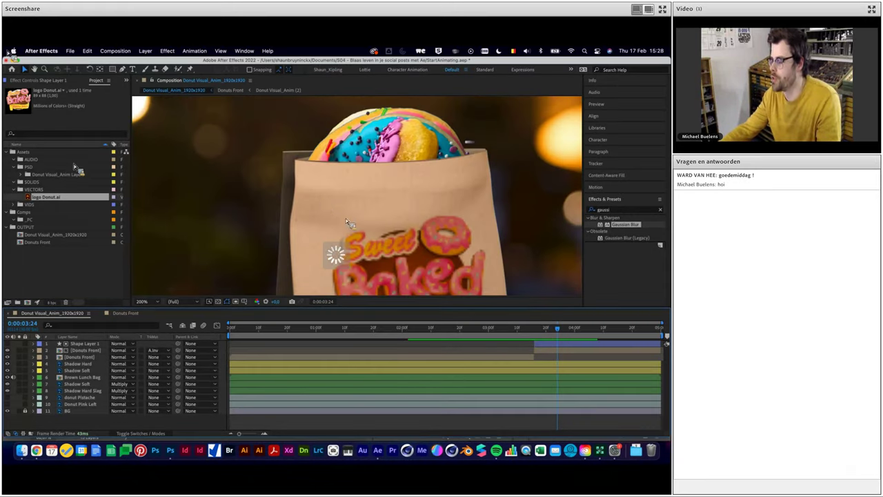
At 400% zoom, snap the mask's top-left point to the bag corner and curve its left edge
key("period")
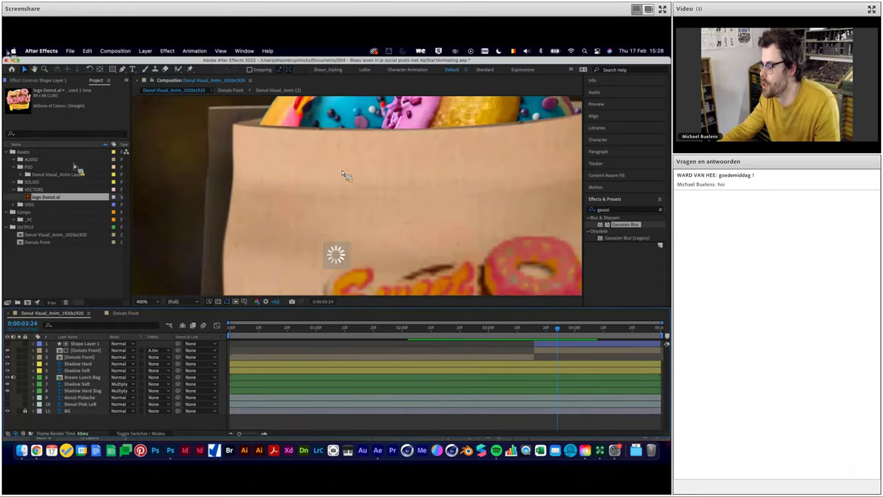
left_click(570, 342)
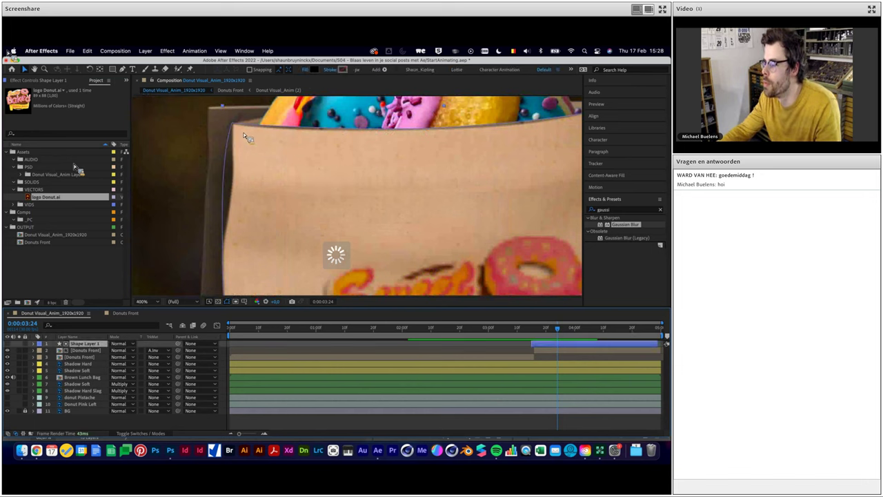
left_click(123, 69)
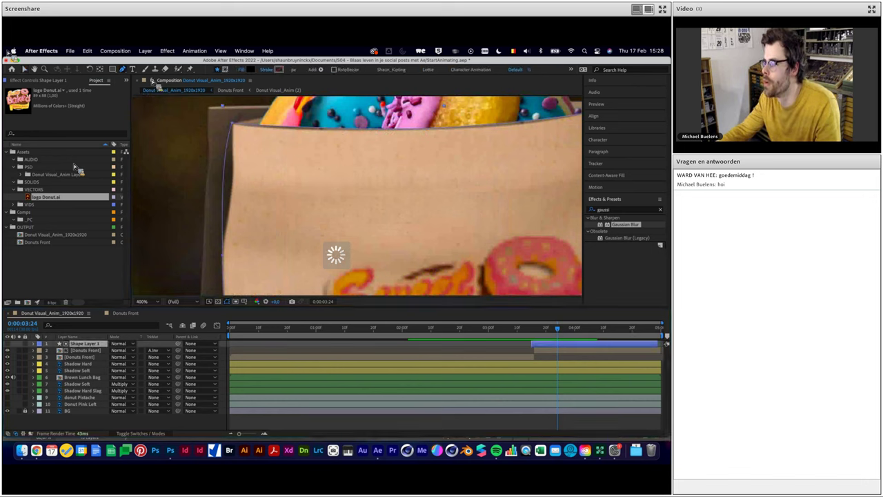
left_click_drag(233, 116, 215, 123)
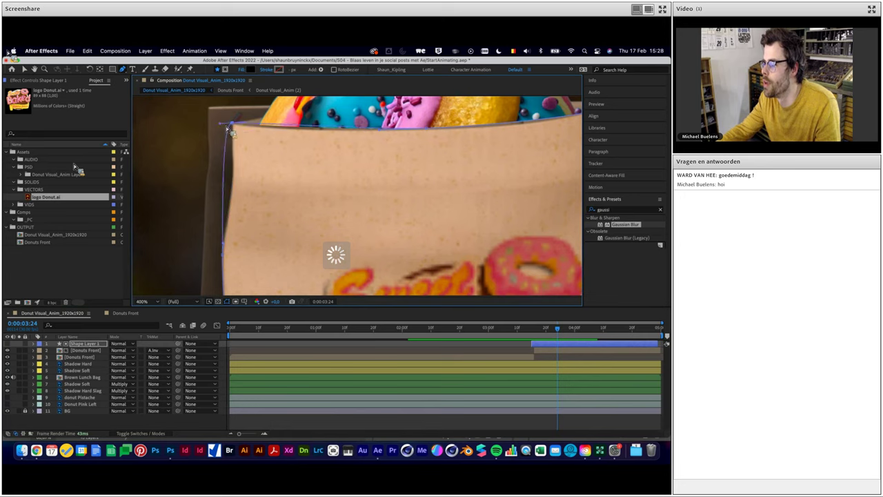
left_click_drag(217, 125, 175, 114)
Curve the mask edge at the top-right corner, straighten it, then refine the top-left curve
scroll(485, 109, "right", 5)
left_click_drag(502, 132, 466, 149)
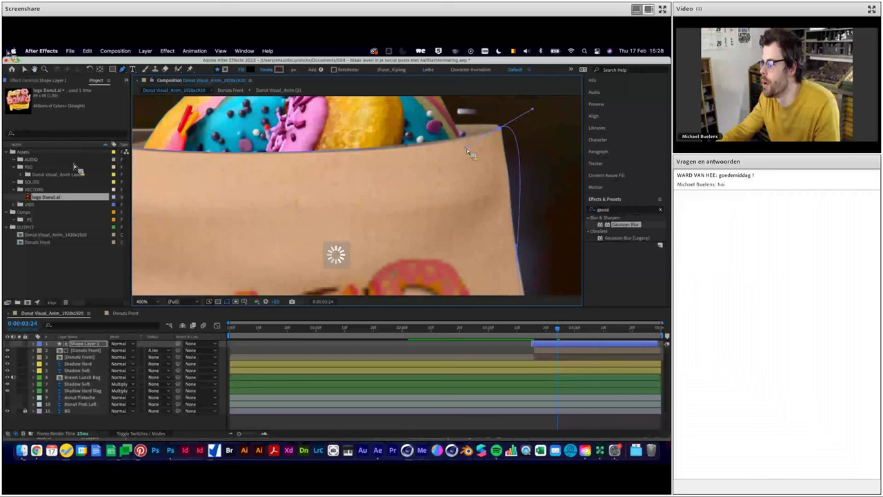
left_click_drag(531, 113, 510, 137)
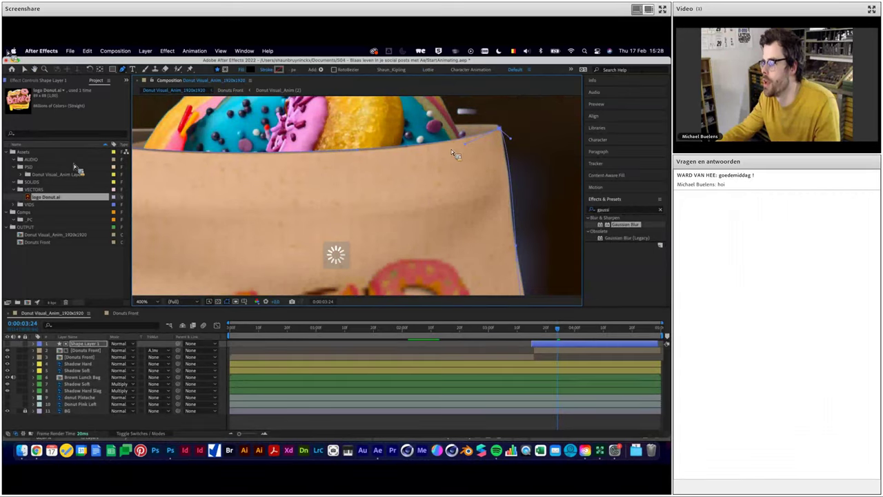
scroll(441, 150, "left", 5)
mouse_move(218, 149)
left_mouse_down()
mouse_move(183, 143)
mouse_move(212, 148)
left_mouse_up()
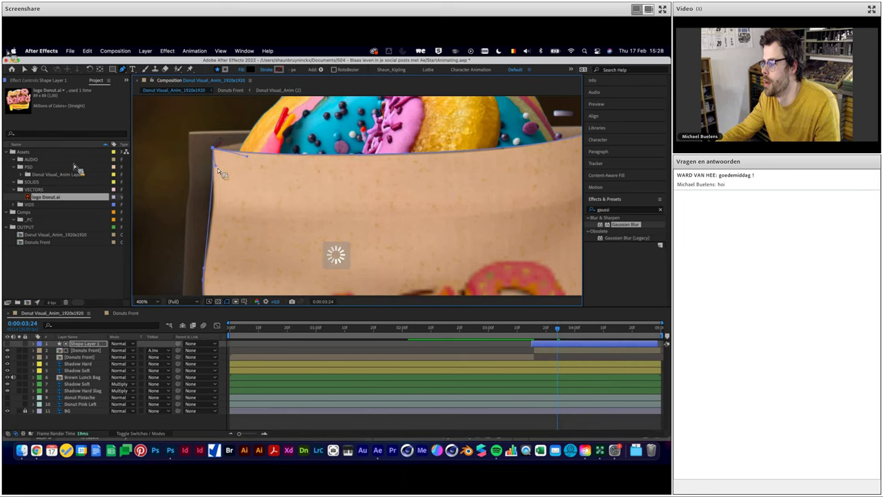
Reselect Shape Layer 1, jump to its start, and zoom back out to the whole composition
left_click(559, 342)
key("i")
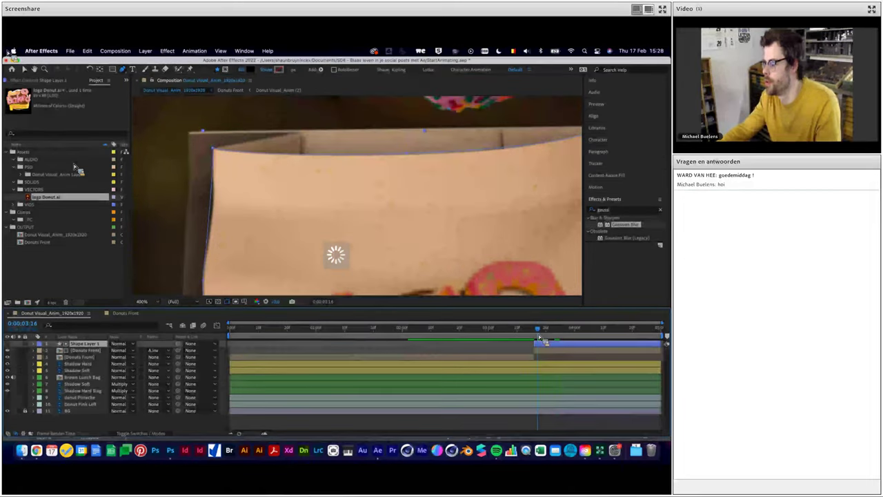
key("slash")
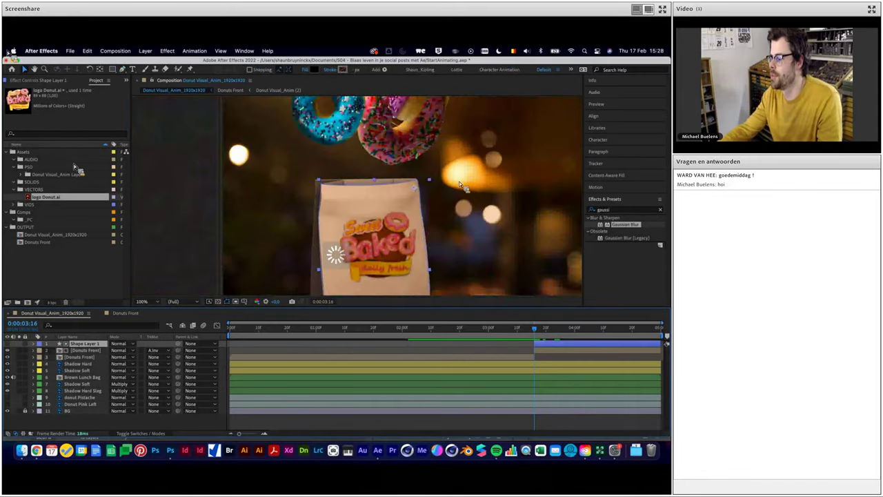
key("comma")
key("comma")
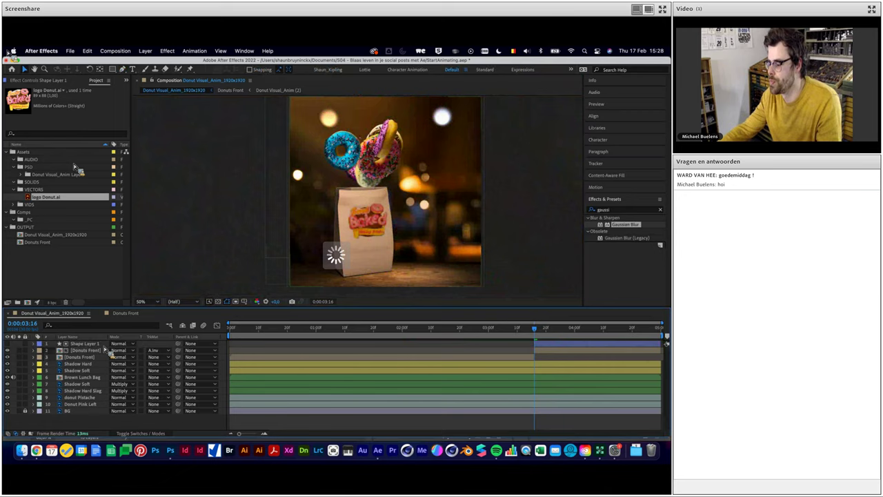
Pre-compose the donut Pistache and Donut Pink Left layers into a comp named 'Donuts Back'
left_click(481, 407)
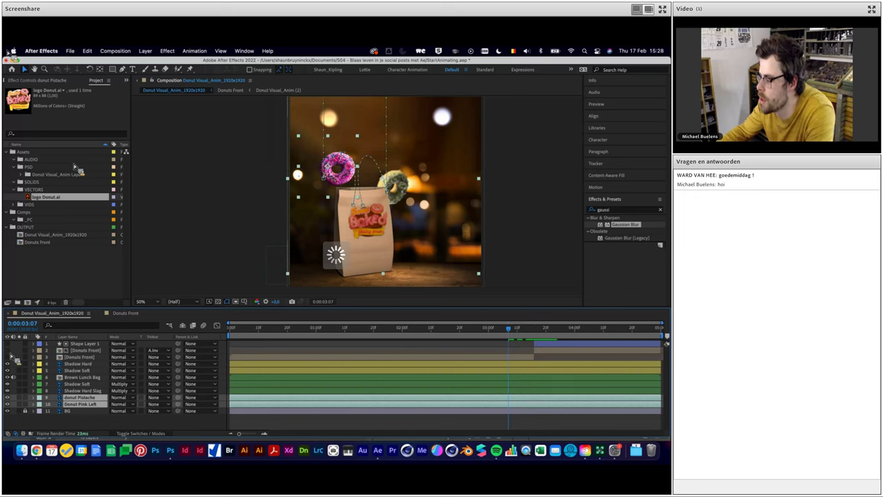
left_click(85, 398)
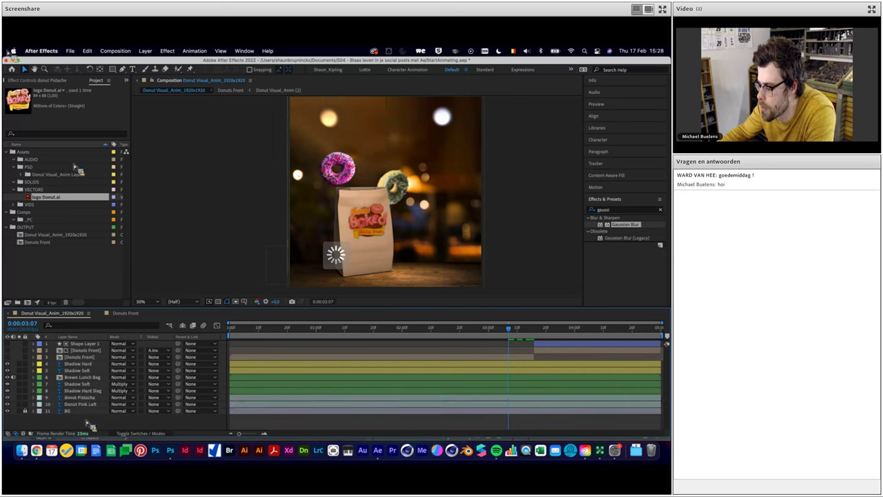
left_click_drag(517, 334, 536, 338)
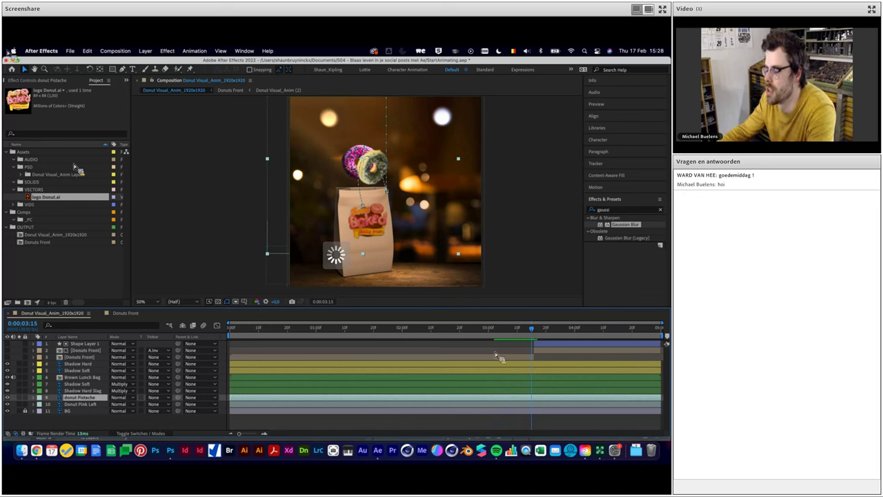
left_click(88, 405, "shift")
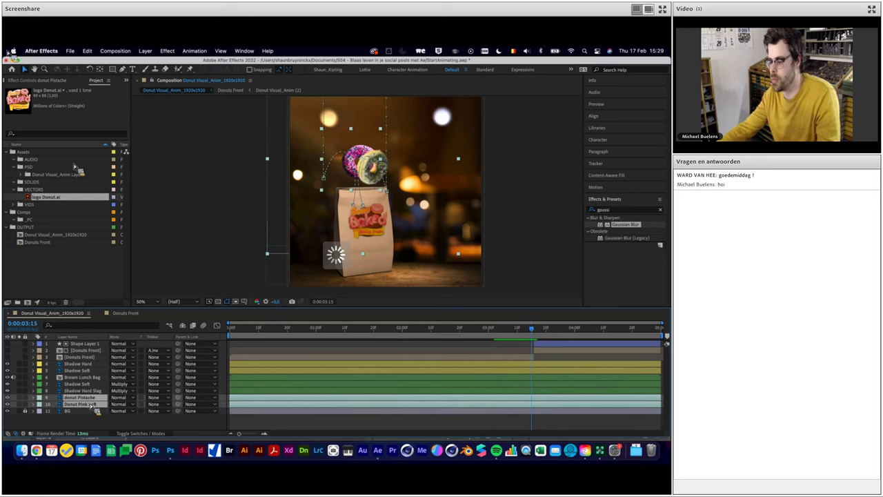
right_click(95, 410)
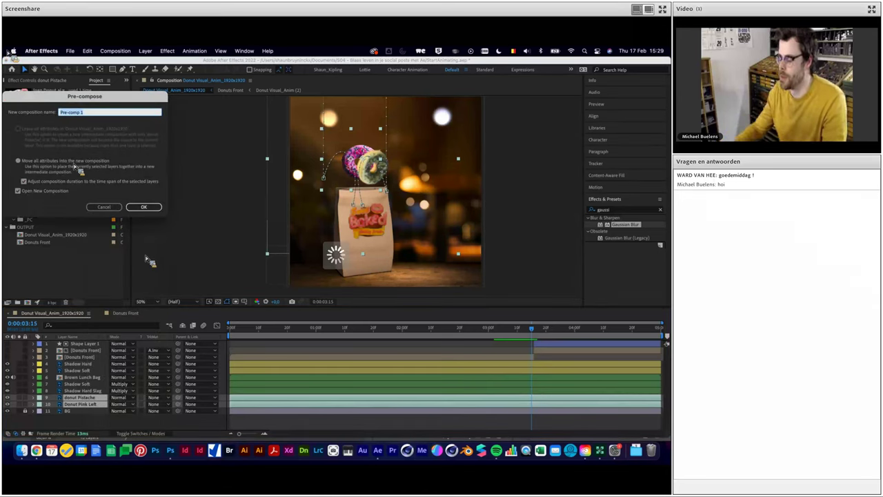
type("Donuts Ba")
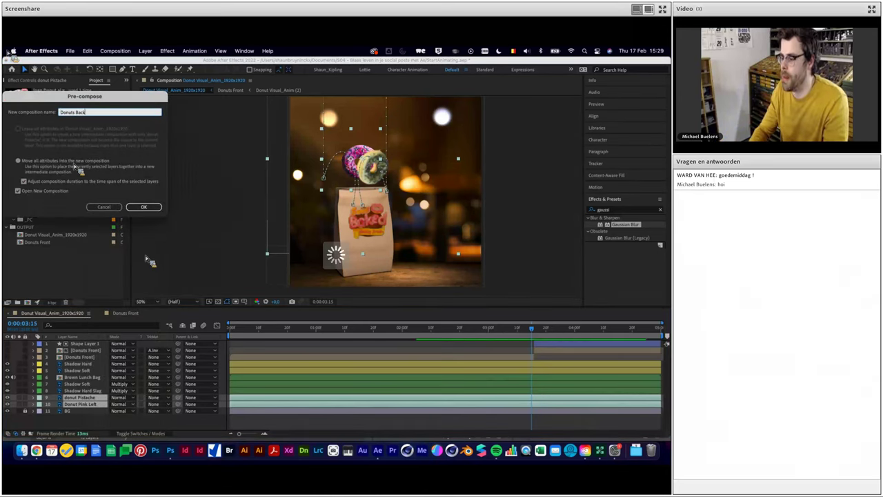
type("ck")
key("Return")
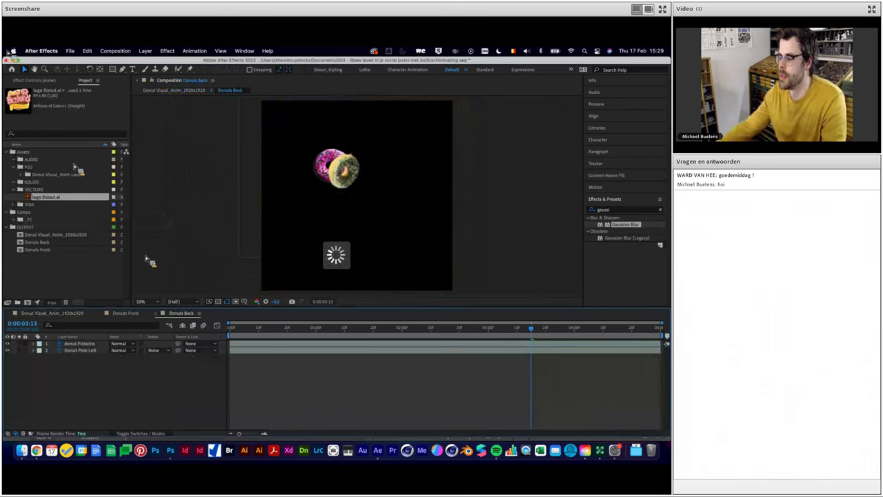
Close the Donuts Back and Donuts Front timelines and select both comps in the Project panel
left_click(159, 314)
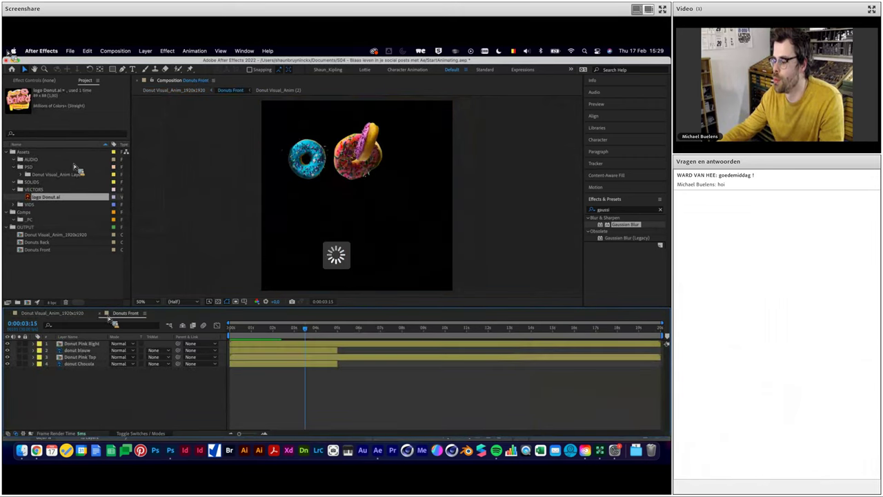
left_click(106, 313)
left_click_drag(57, 251, 36, 220)
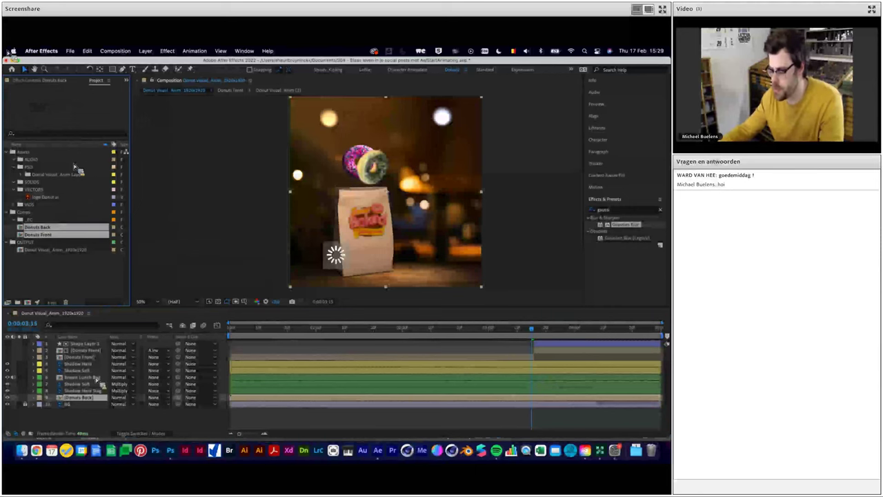
Duplicate the Donuts Back layer and move the copy to the top of the stack
left_click(107, 409)
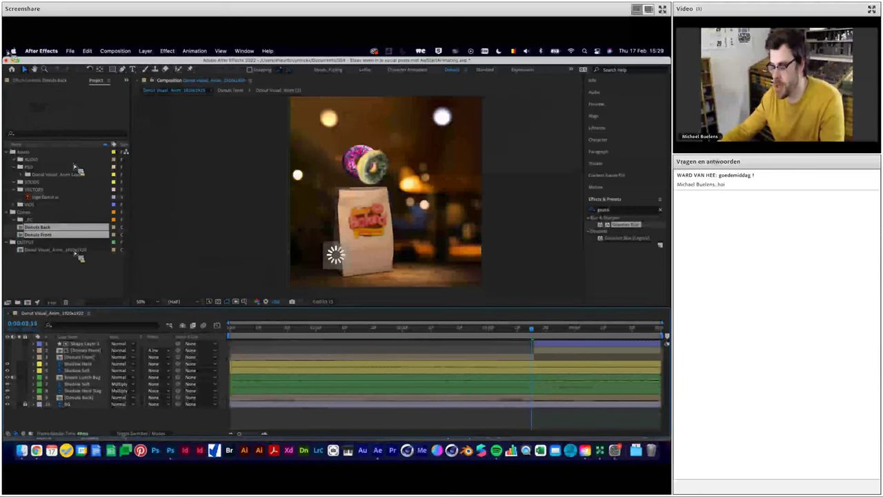
left_click(100, 398)
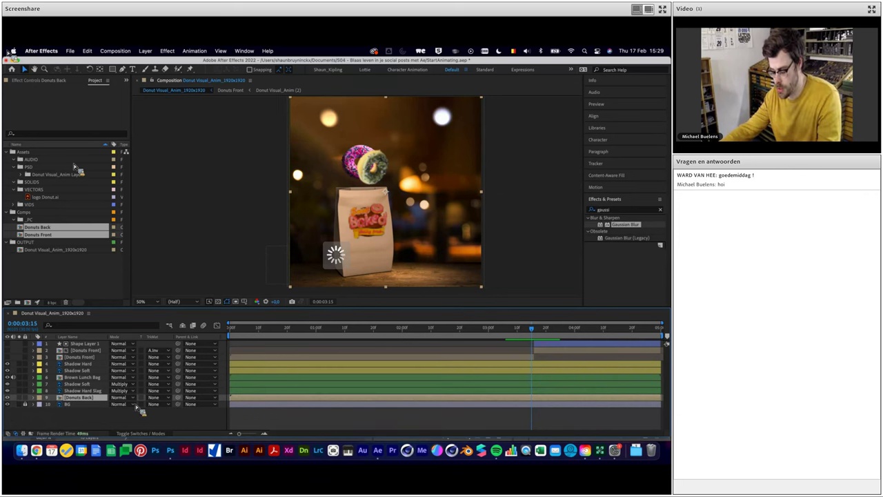
key("ctrl+d")
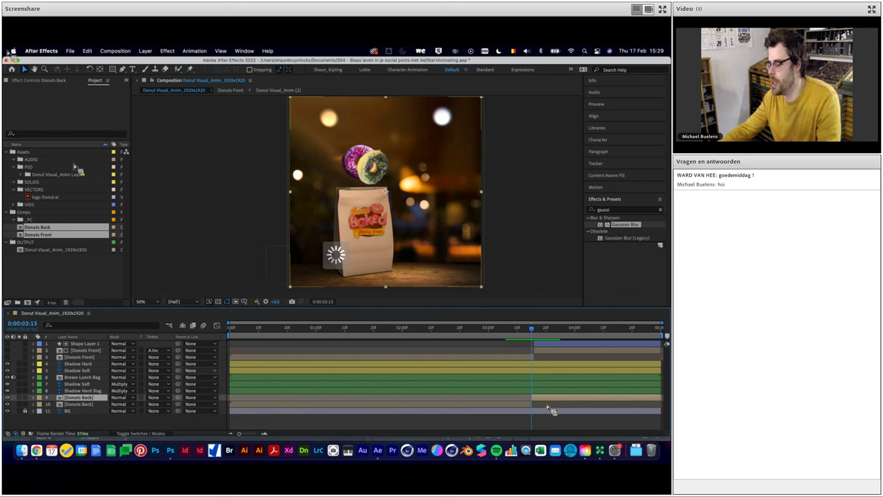
left_click_drag(83, 404, 96, 344)
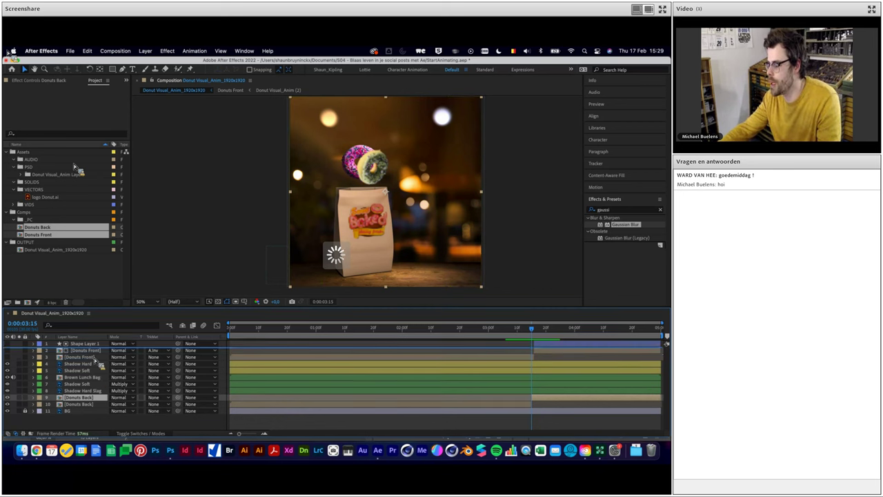
Duplicate Shape Layer 1 and place the new Shape Layer 2 at the top
left_click(549, 352)
key("ctrl+d")
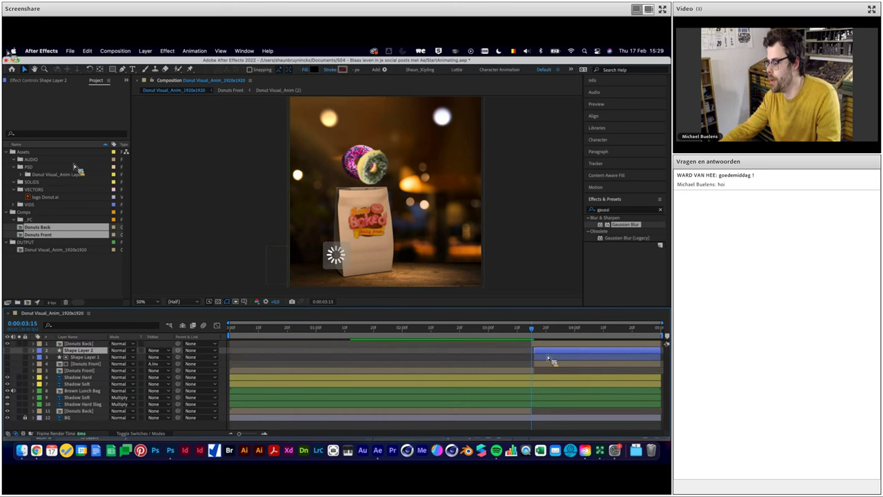
left_click_drag(77, 358, 83, 343)
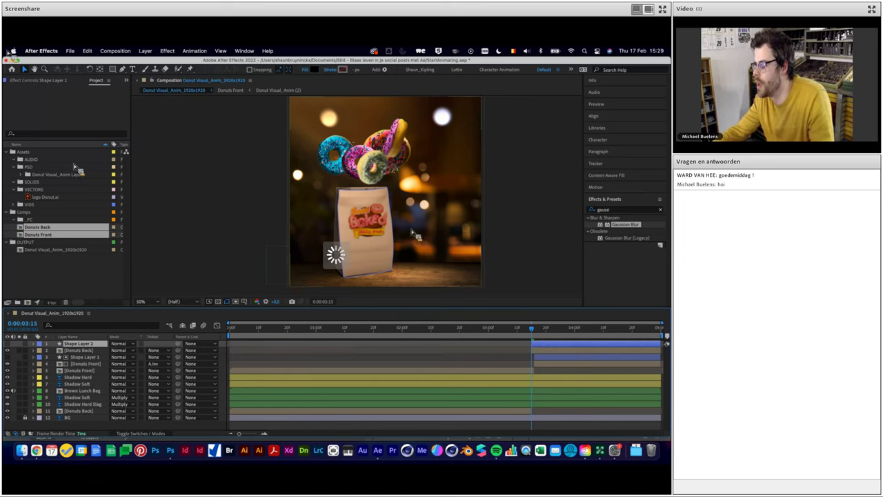
At 0:00:03:19, set Donuts Back's track matte to Shape Layer 2's Alpha Inverted and check the masking
scroll(490, 221, "up", 2)
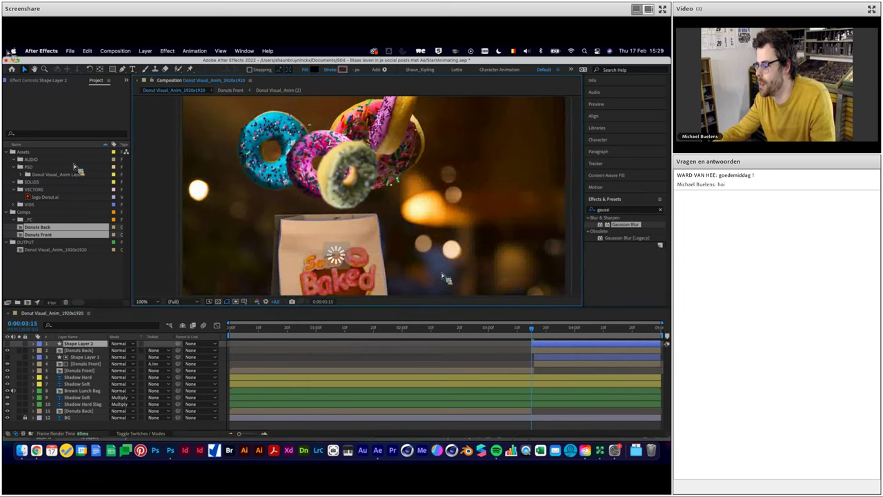
left_click(544, 329)
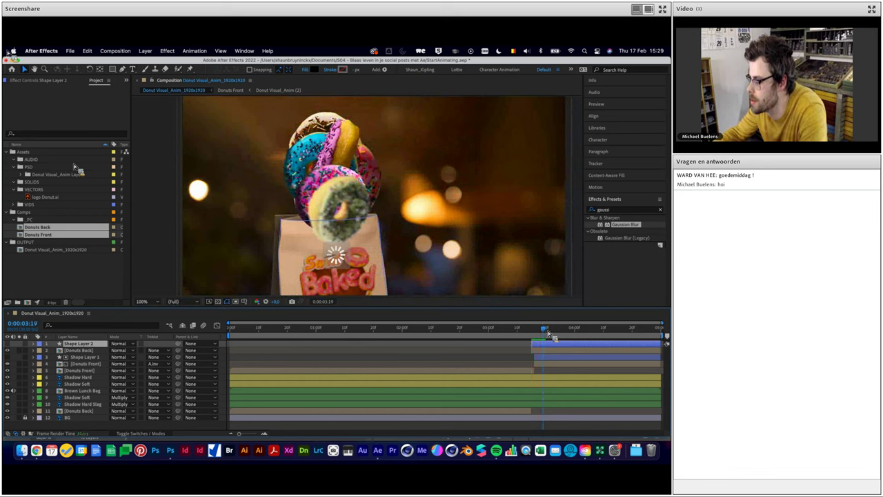
left_click(69, 350)
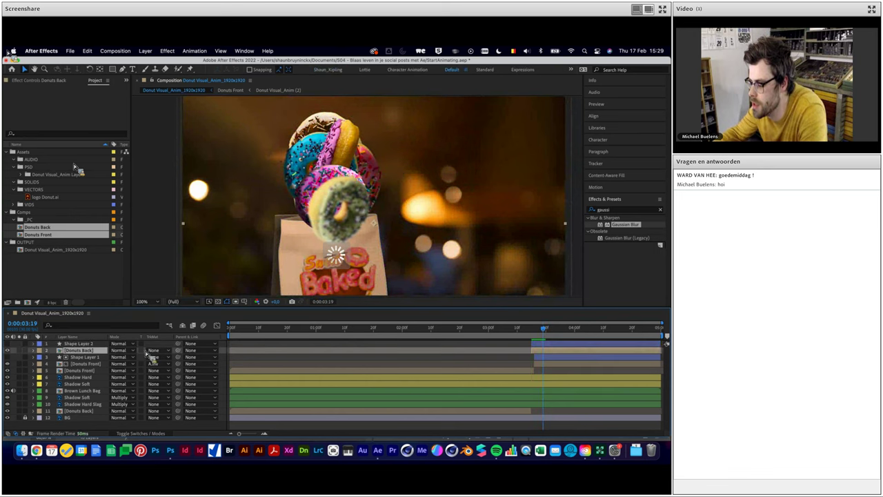
left_click(154, 351)
left_click(173, 380)
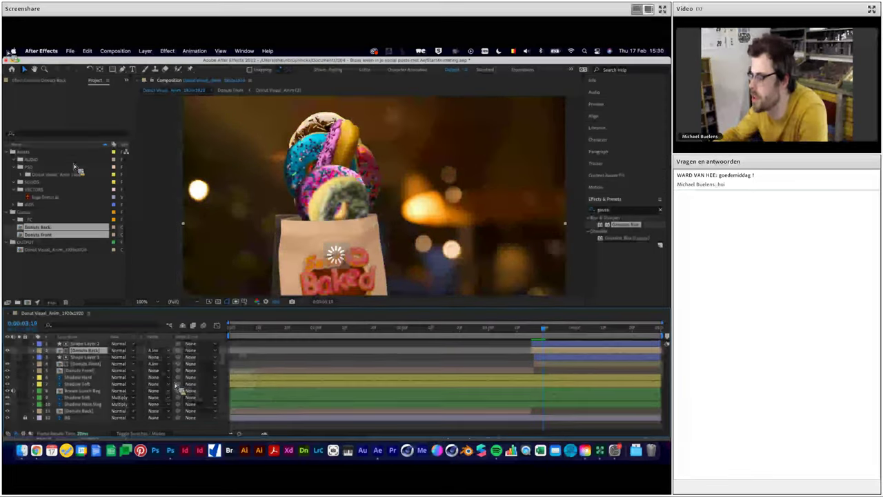
mouse_move(546, 336)
left_mouse_down()
mouse_move(526, 338)
mouse_move(598, 339)
mouse_move(582, 339)
left_mouse_up()
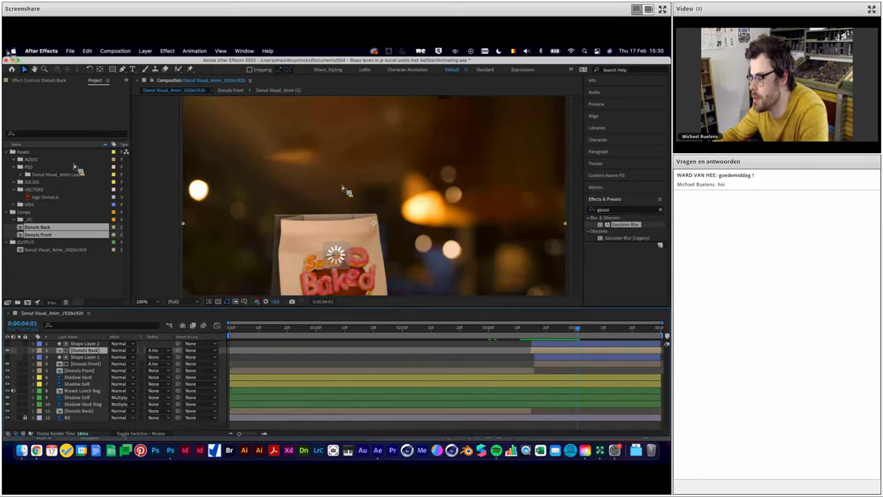
Fit the composition in view and preview the donut animation, stopping around 0:00:01:05
key("comma")
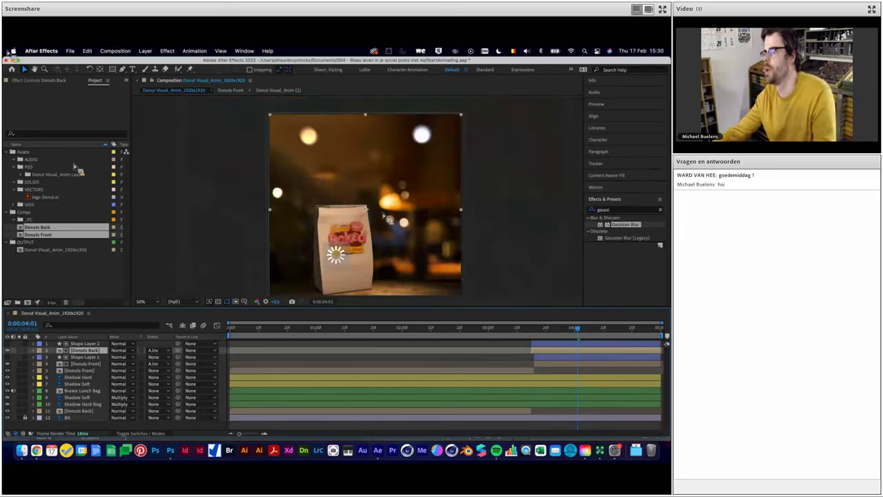
left_click(585, 351)
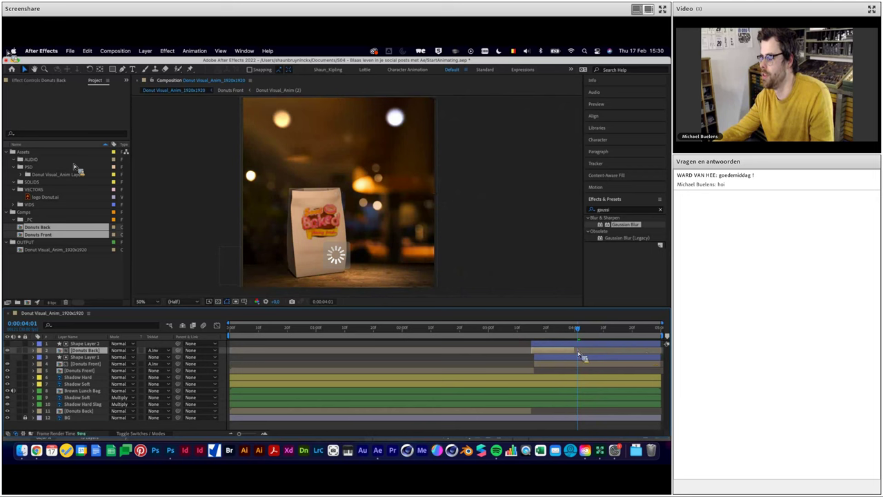
left_click_drag(586, 330, 185, 325)
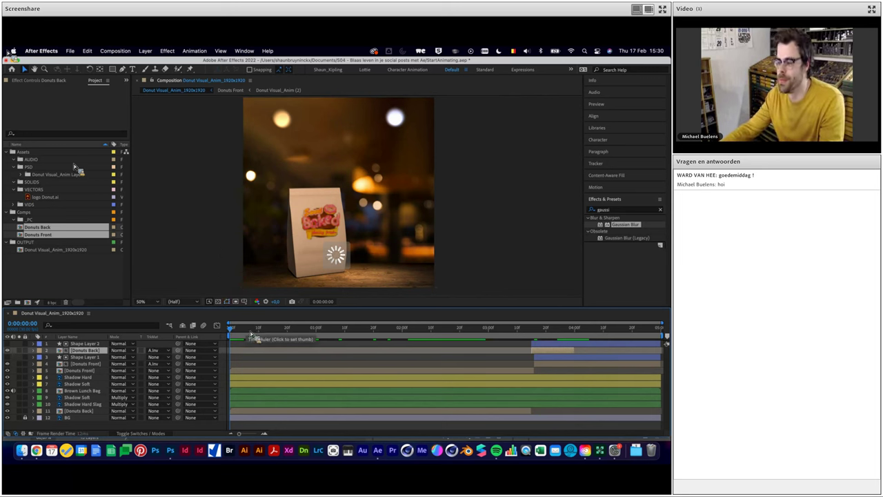
key("space")
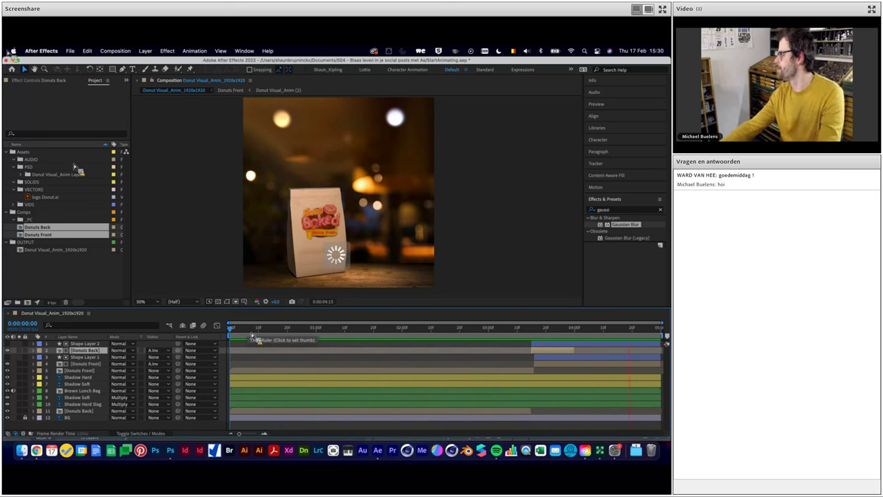
left_click_drag(255, 334, 324, 334)
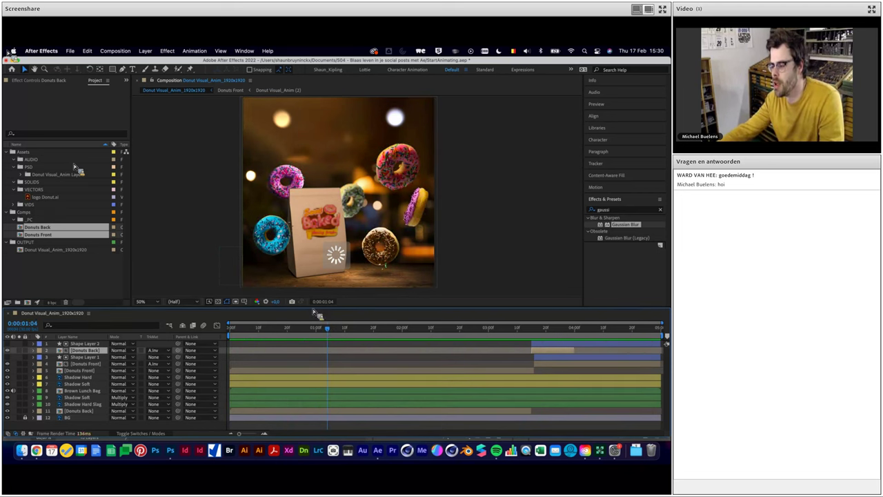
Check donut motion near 0:00:01:04, then open the lower Donuts Back precomp
mouse_move(327, 333)
left_mouse_down()
mouse_move(350, 336)
mouse_move(328, 335)
left_mouse_up()
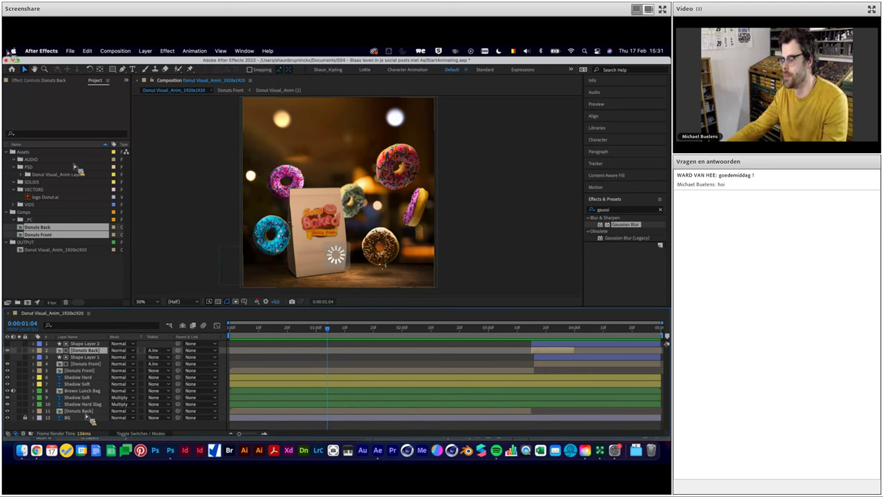
left_click(86, 412)
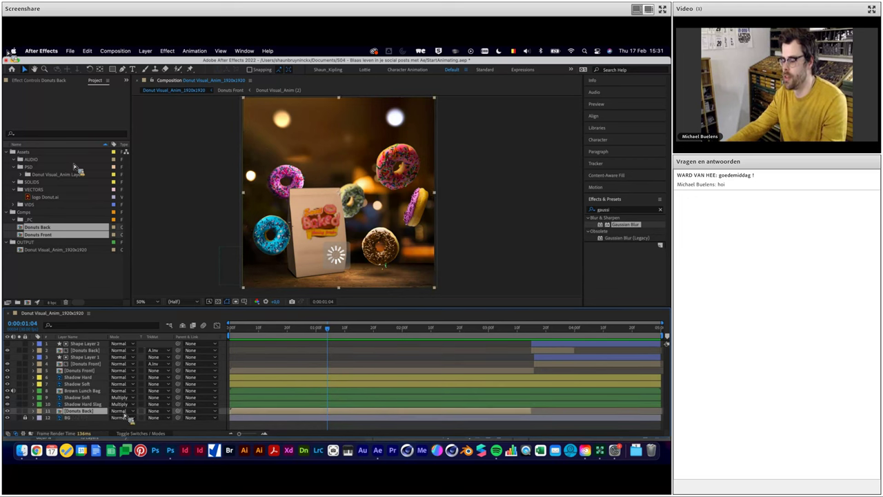
double_click(73, 414)
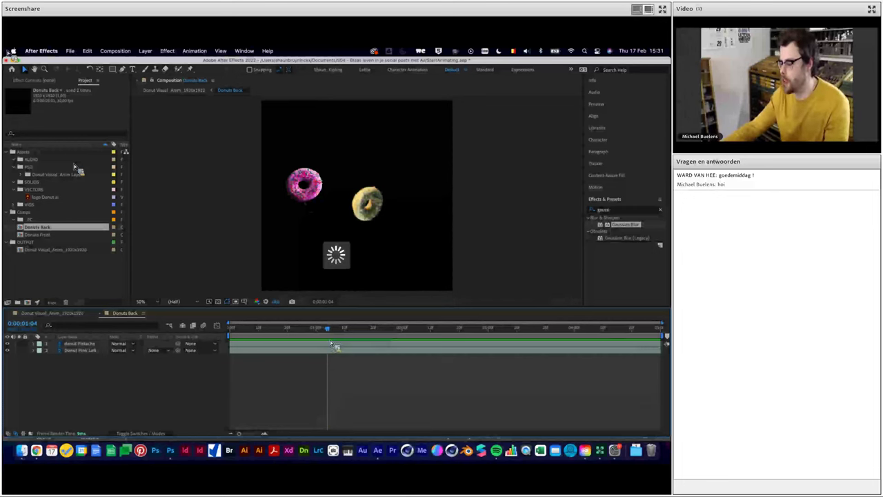
Zoom the viewer in, move to 0:00:01:02, and select the donut Pistache layer
scroll(314, 181, "up", 2)
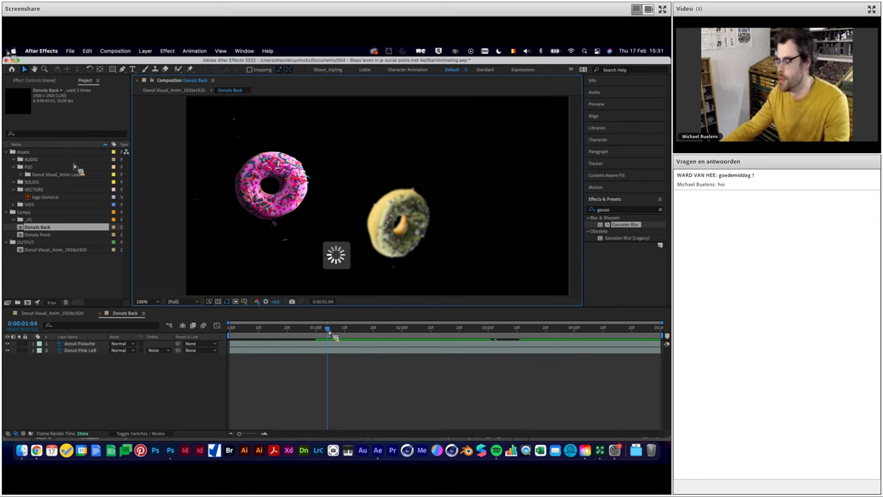
left_click_drag(334, 335, 320, 335)
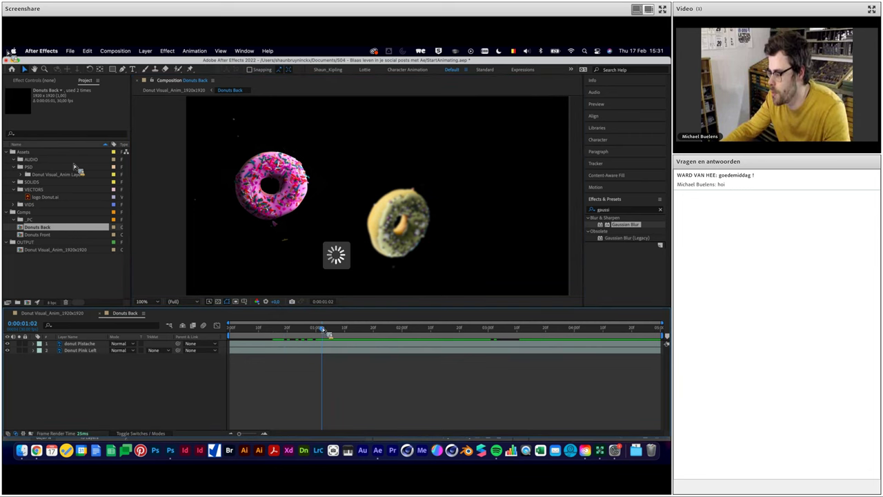
left_click(82, 343)
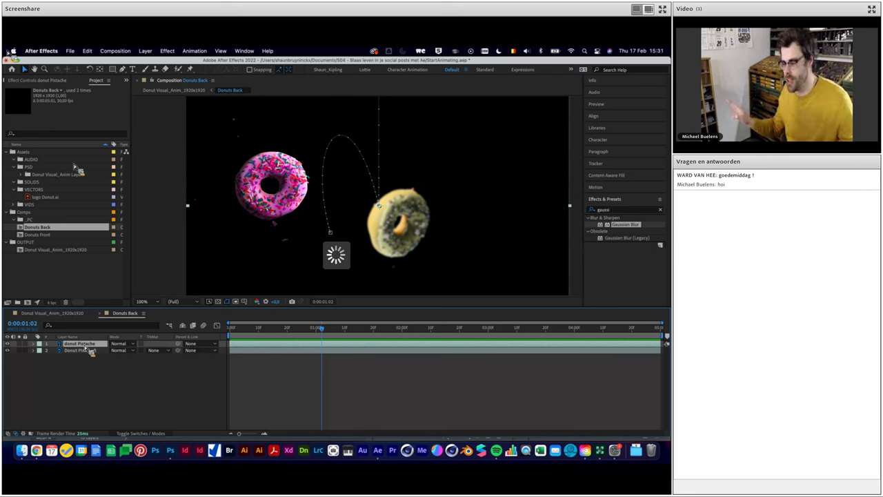
Add a wiggle() expression to the donut Pistache Position at its 0:00:01:00 keyframe
key("p")
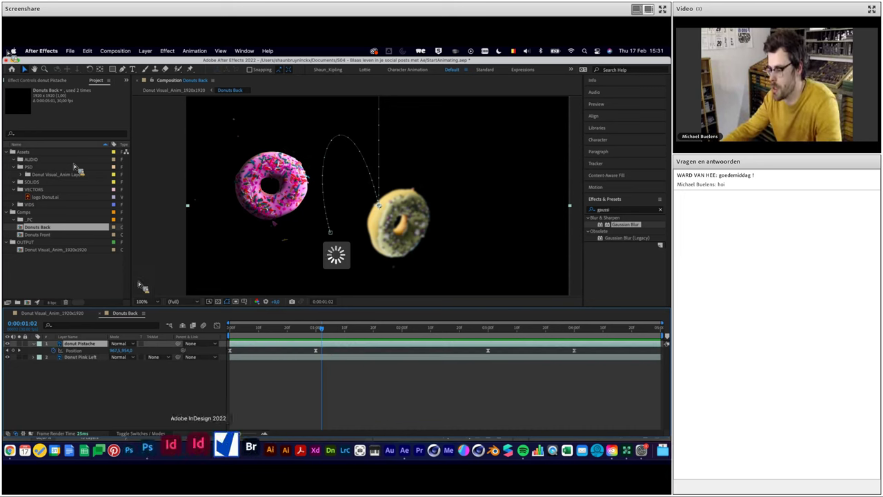
key("j")
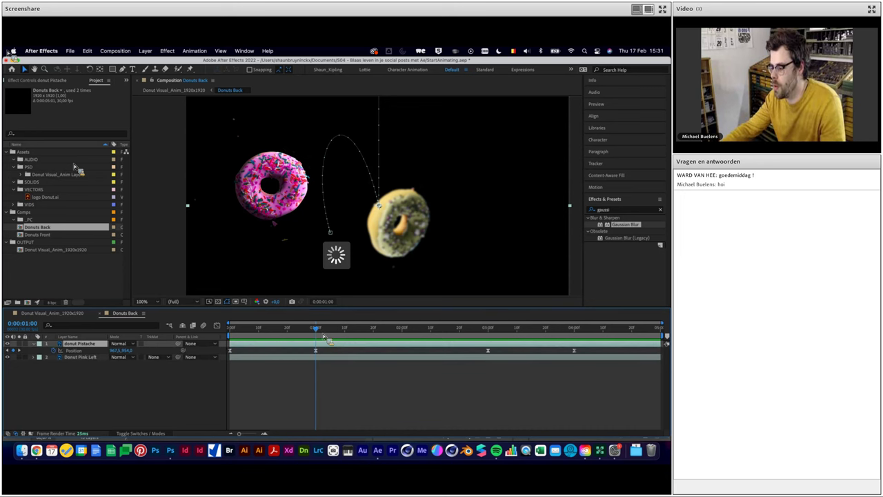
left_click(53, 350, "alt")
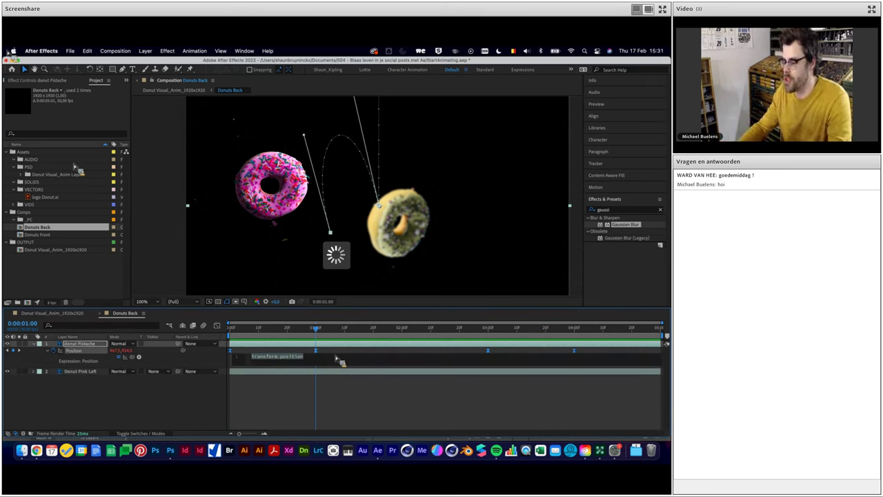
type("wiggl")
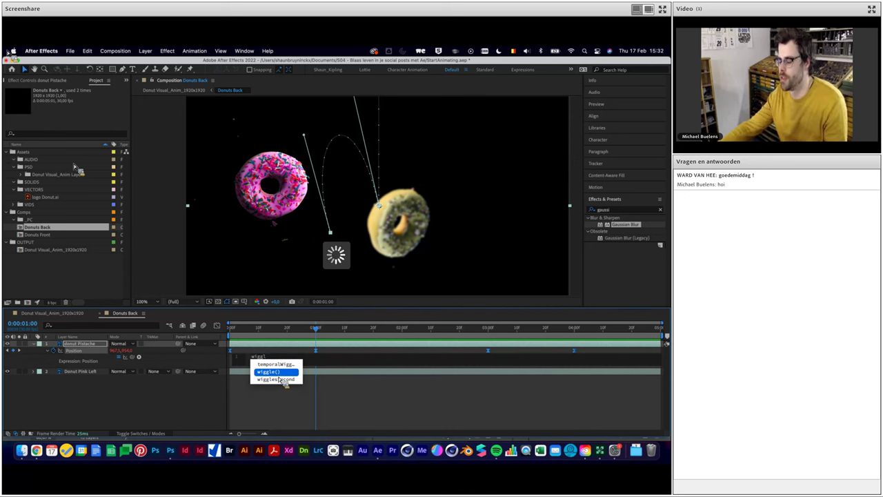
key("Return")
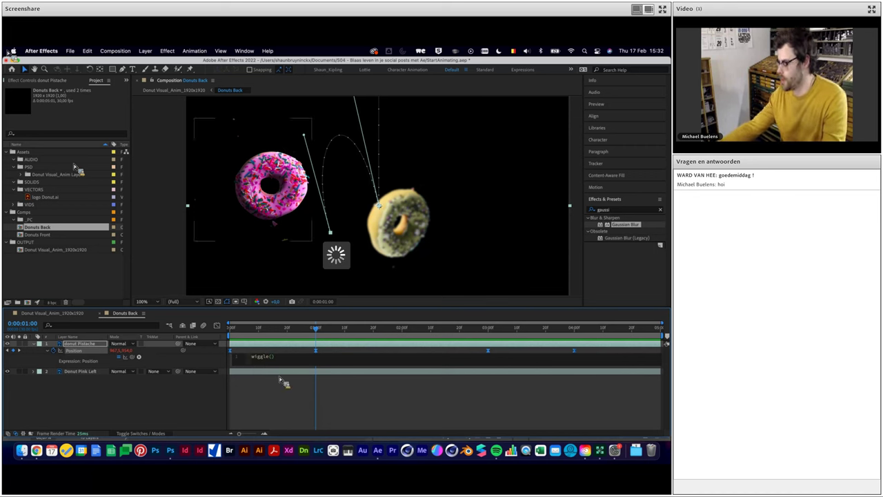
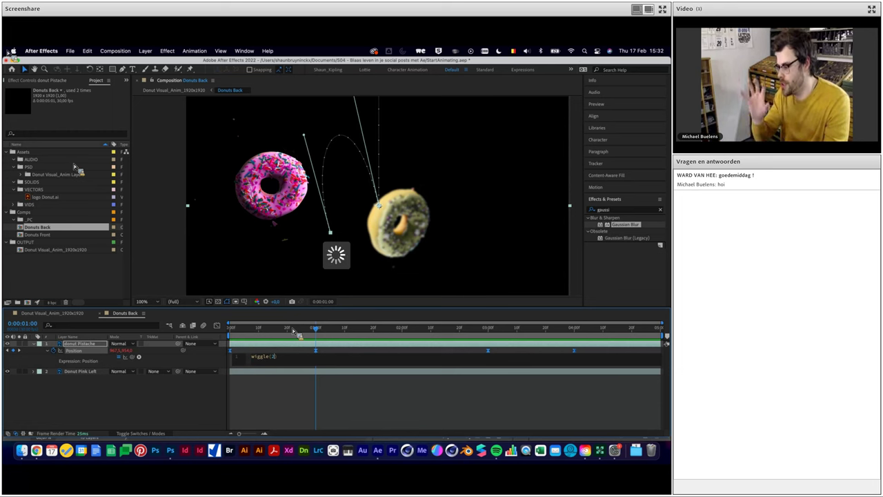
Complete donut Pistache's Position expression as wiggle(2,20) and preview the wiggling donut
type(",2")
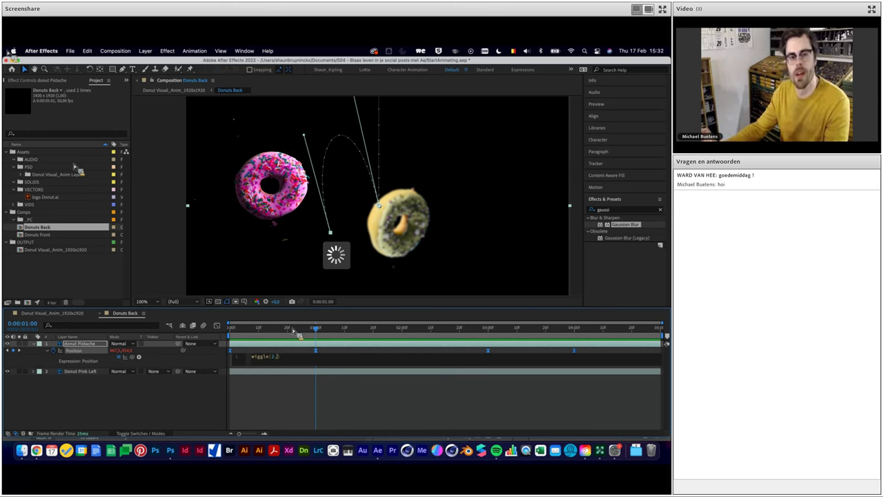
type("0")
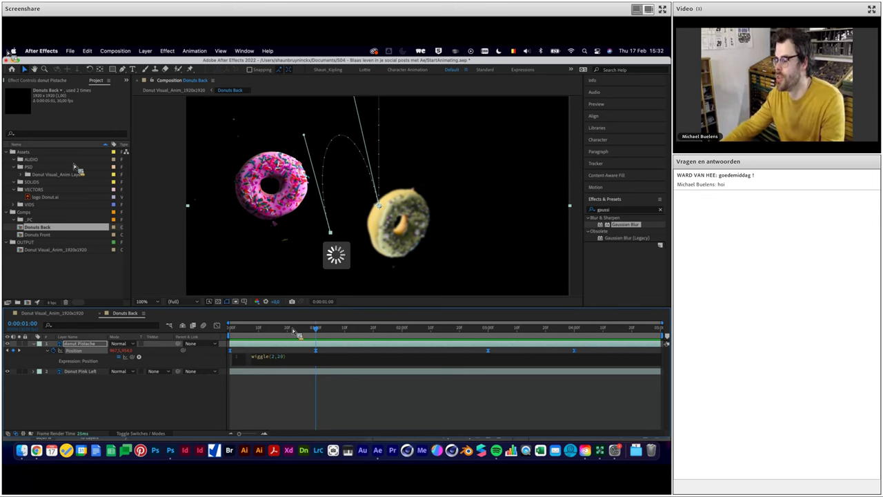
left_click(306, 380)
mouse_move(316, 337)
left_mouse_down()
mouse_move(261, 338)
mouse_move(318, 338)
left_mouse_up()
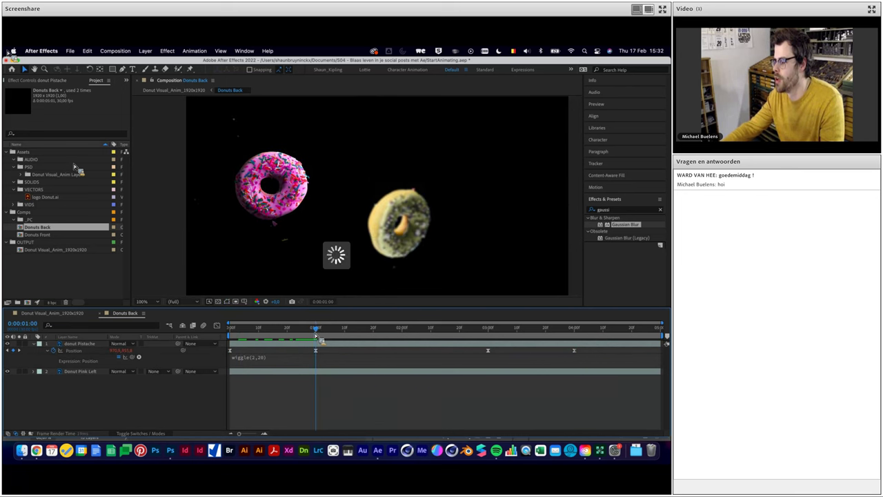
key("space")
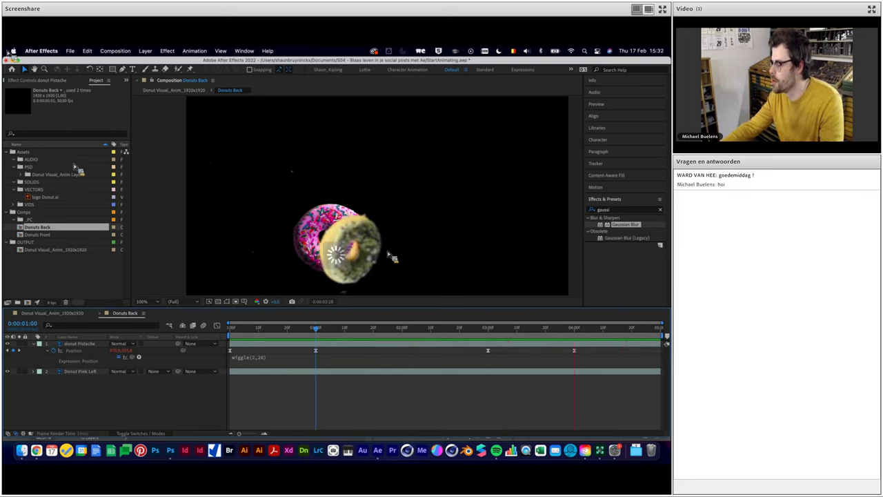
left_click(319, 338)
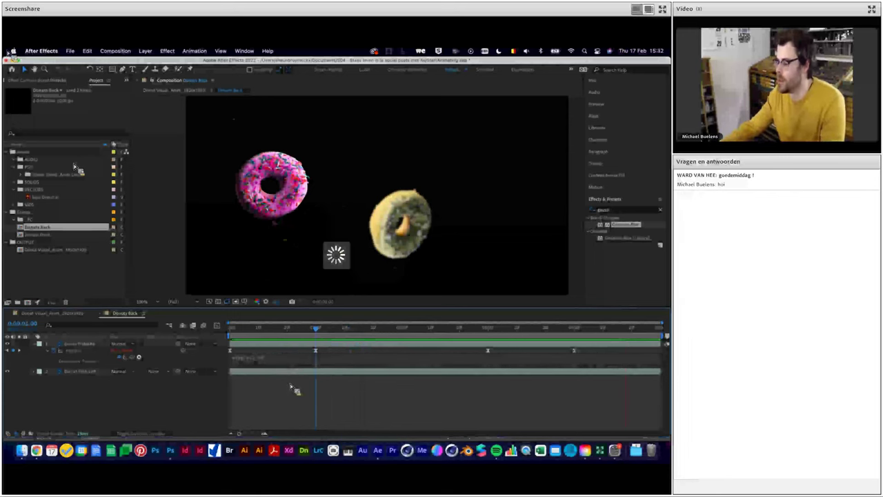
key("space")
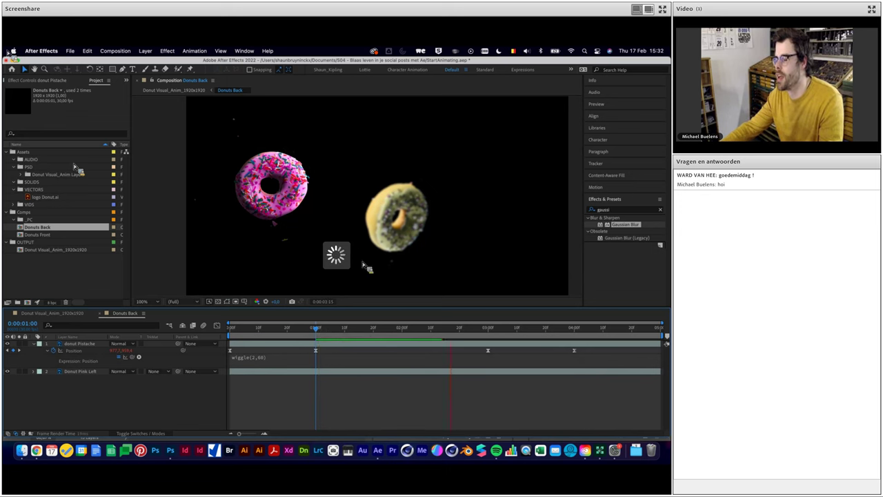
left_click(331, 329)
double_click(274, 362)
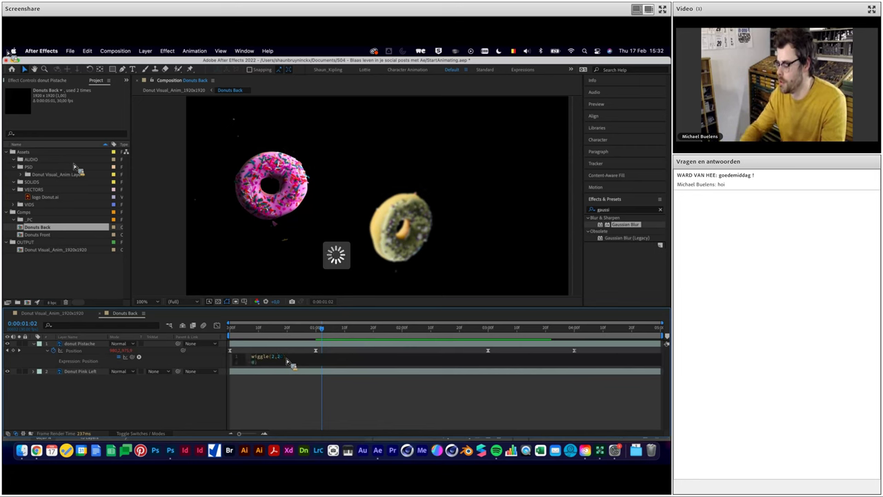
type("0)")
left_click(283, 376)
Paste the wiggle(2,20) expression onto Donut Pink Left, scrub to check both, and close Donuts Back
left_click(273, 371)
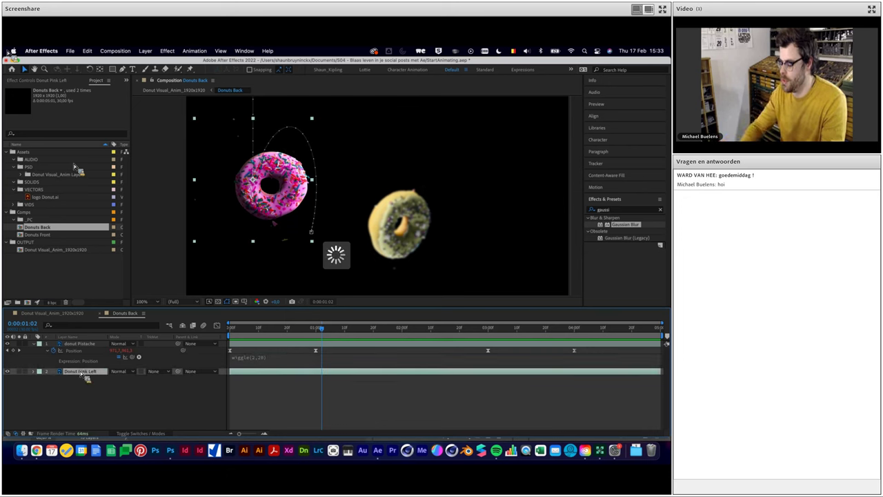
key("ctrl+v")
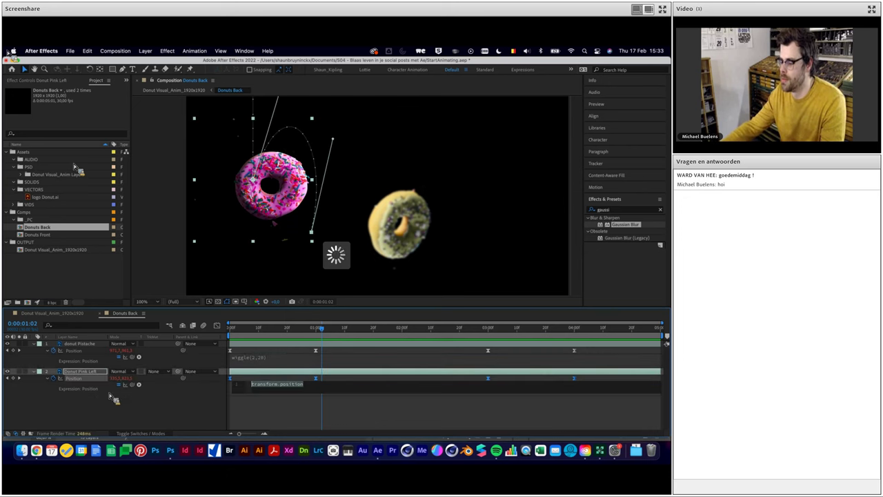
left_click(308, 429)
left_click_drag(323, 338, 439, 340)
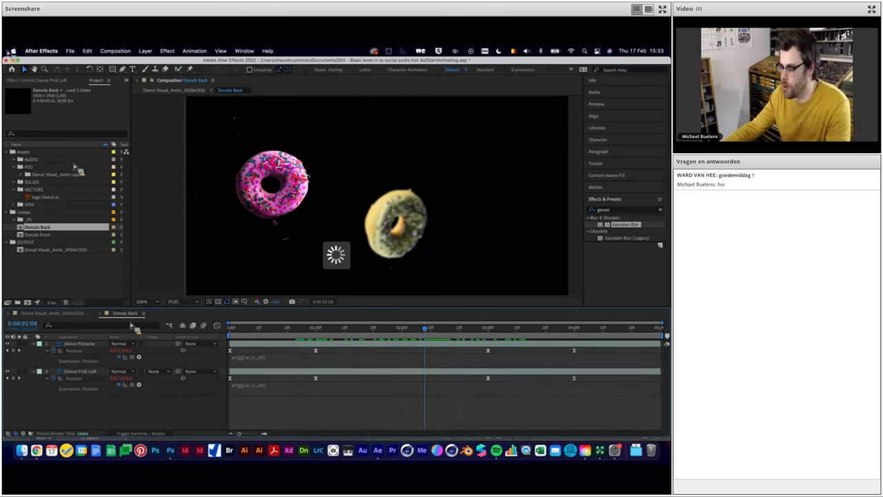
left_click(103, 312)
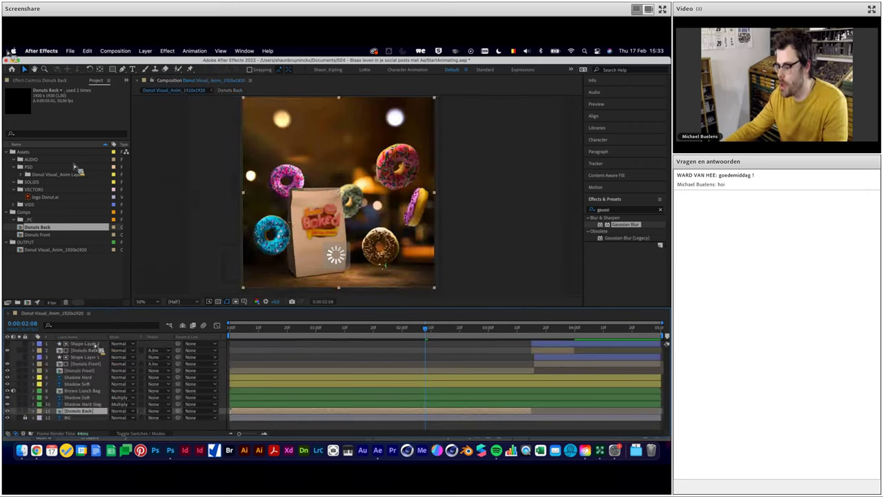
Open Donuts Front and reveal the Position property of all four donut layers
left_click(146, 372)
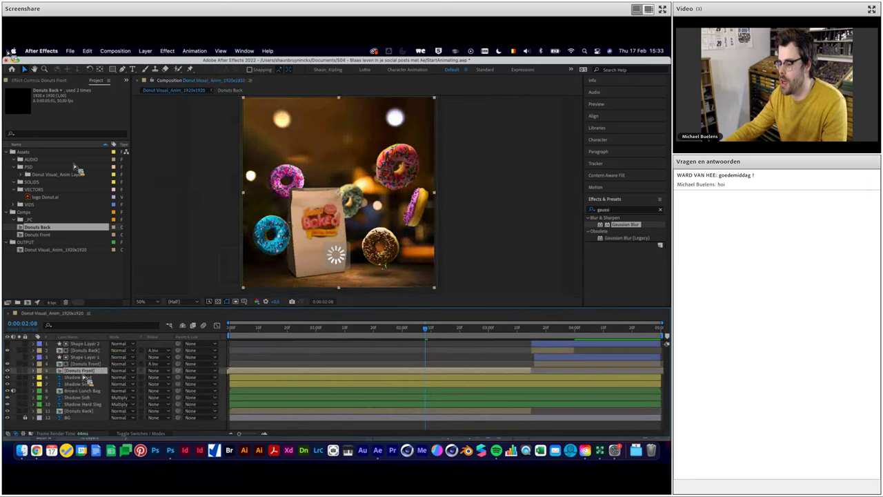
double_click(83, 372)
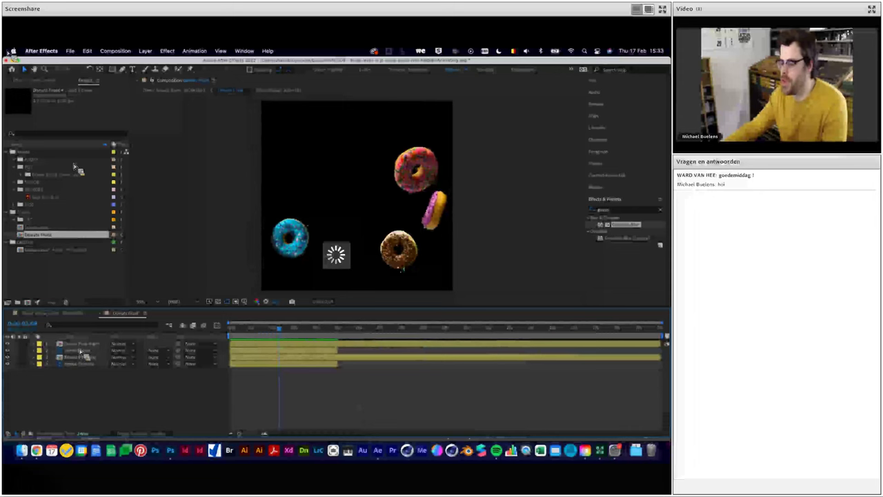
left_click_drag(286, 340, 292, 340)
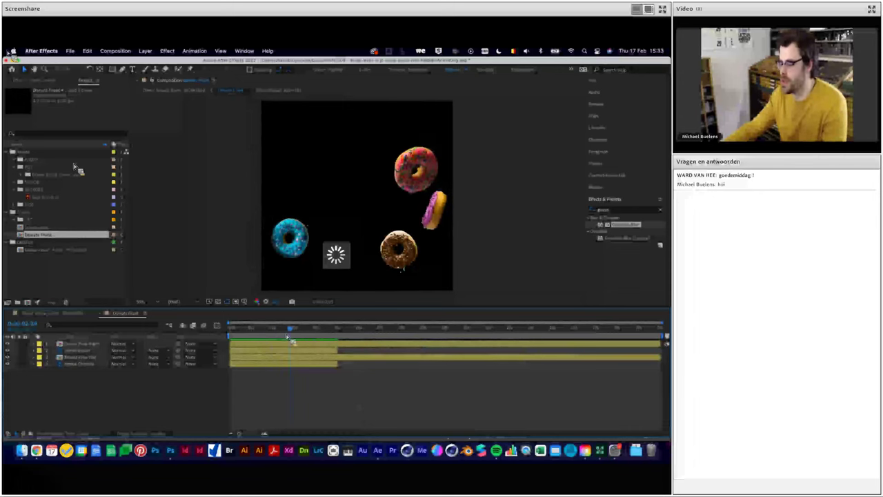
left_click(82, 340)
left_click(77, 368, "shift")
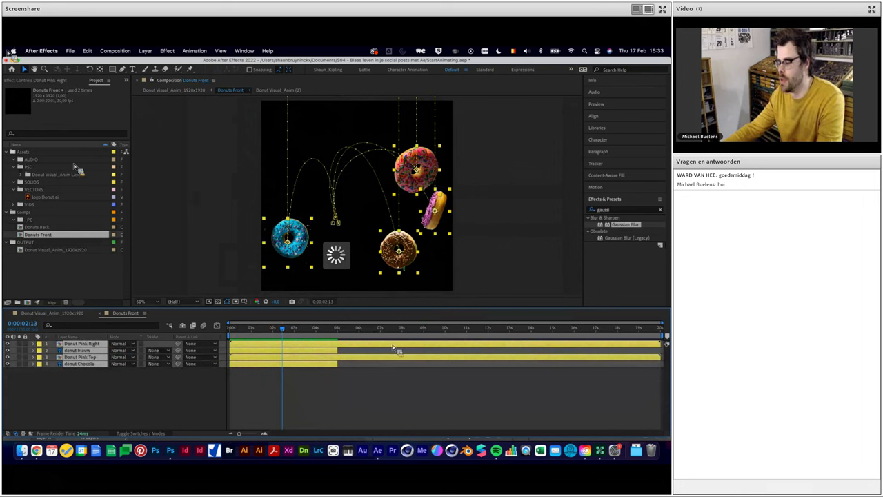
key("p")
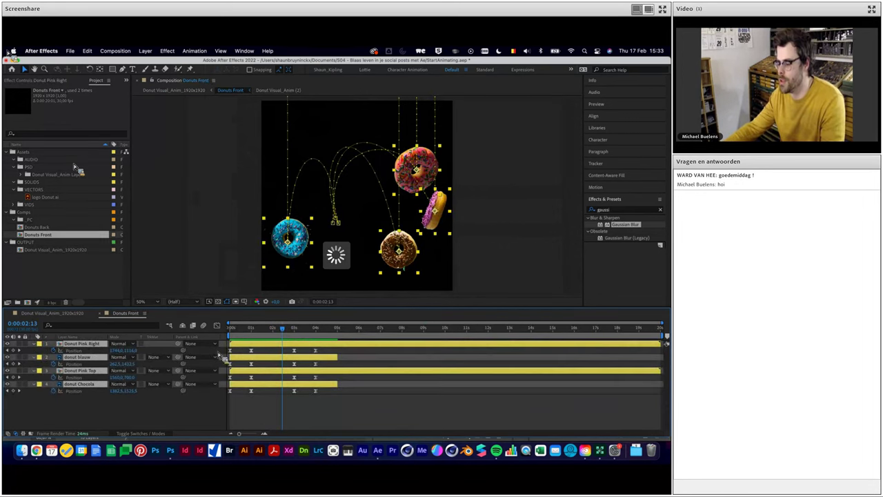
Add wiggle(2,20) Position expressions to Donut Pink Right and donut blauw
left_click(56, 350, "alt")
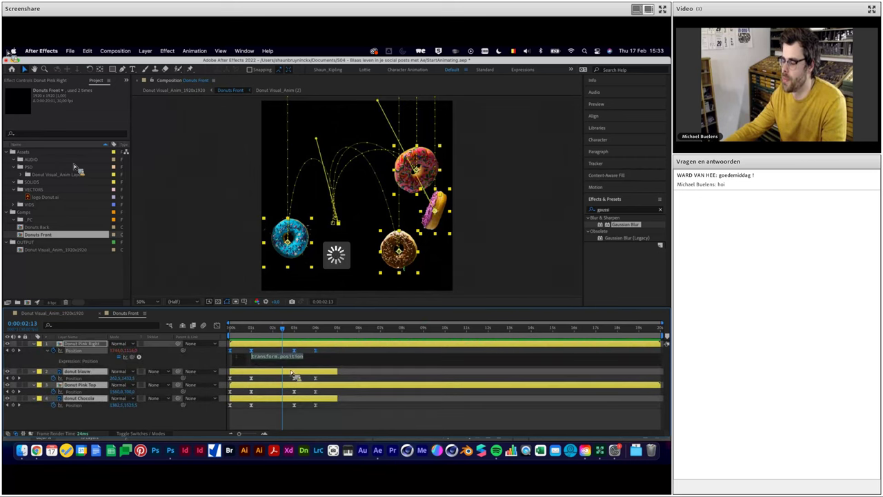
type("wiggle(2,20)")
left_click(294, 420)
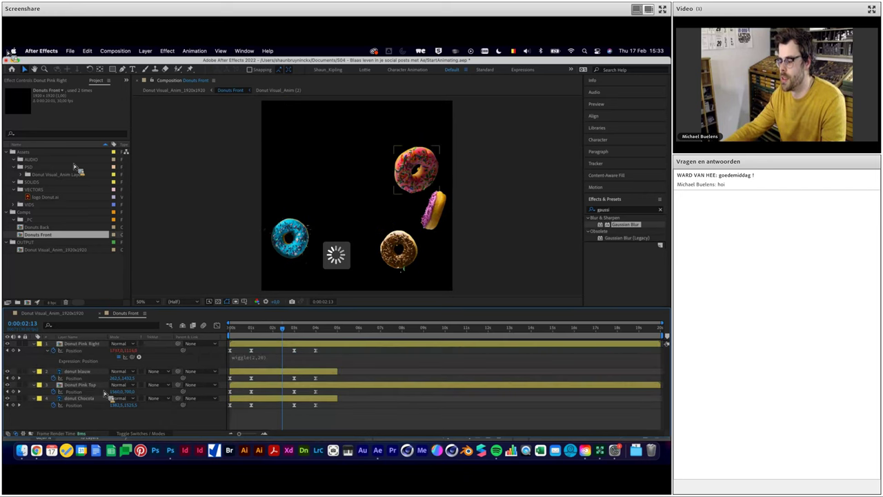
left_click(54, 378, "alt")
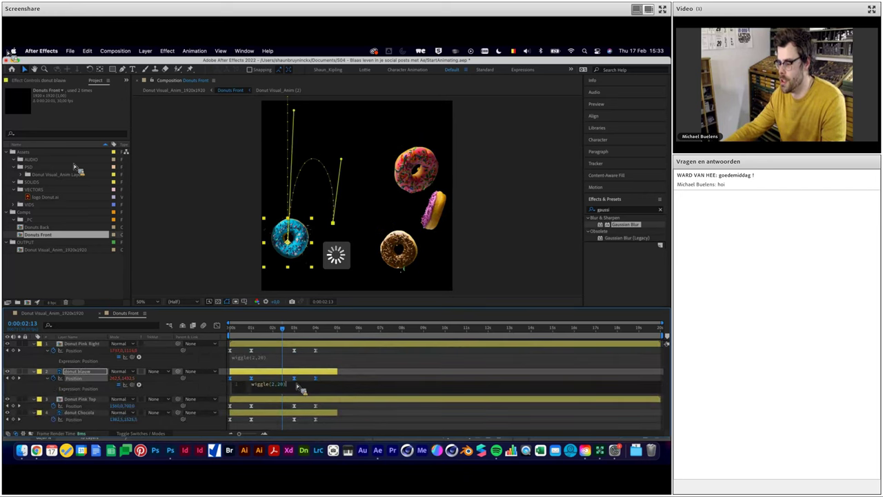
left_click(379, 416)
Paste the wiggle(2,20) Position expression onto Donut Pink Top and donut Chocola
left_click(54, 406, "alt")
type("wiggle(2,20)")
left_click(339, 413)
scroll(271, 416, "down", 1)
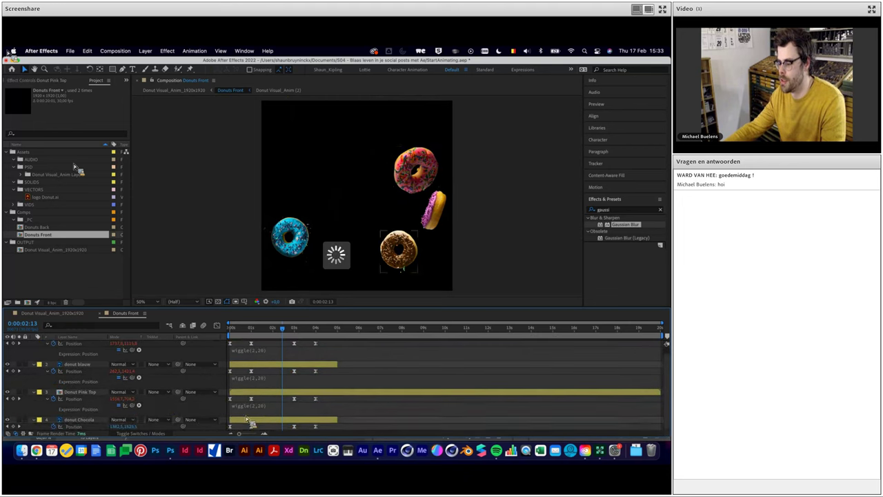
left_click(252, 420)
left_click(86, 427, "alt")
key("super+v")
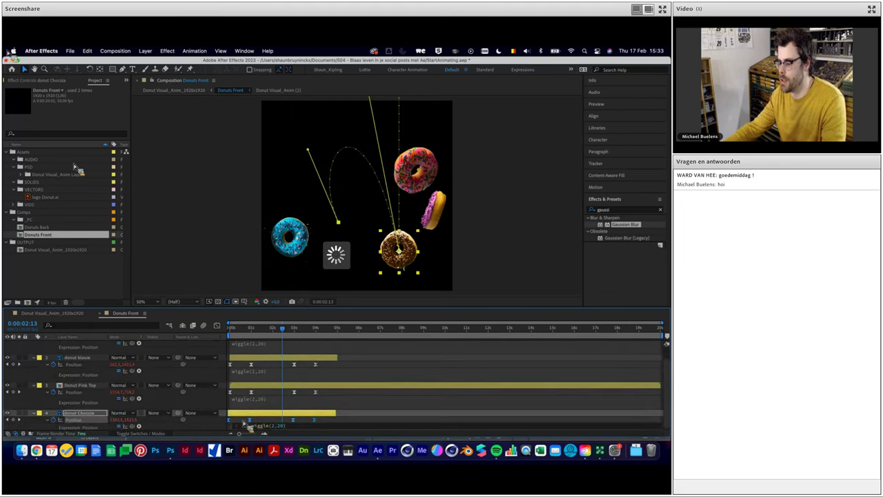
Empty Donut Pink Top's expression, restore it with undo, stop the preview, and close Donuts Front
left_click(268, 398)
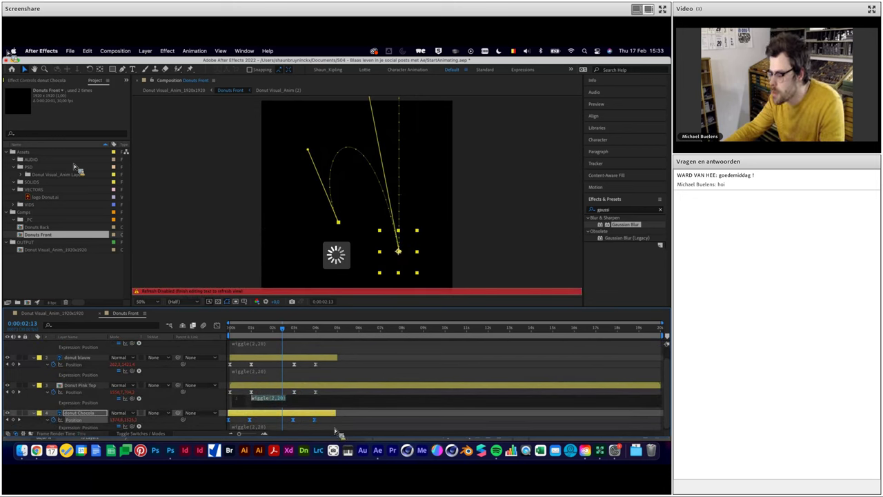
key("BackSpace")
left_click(349, 400)
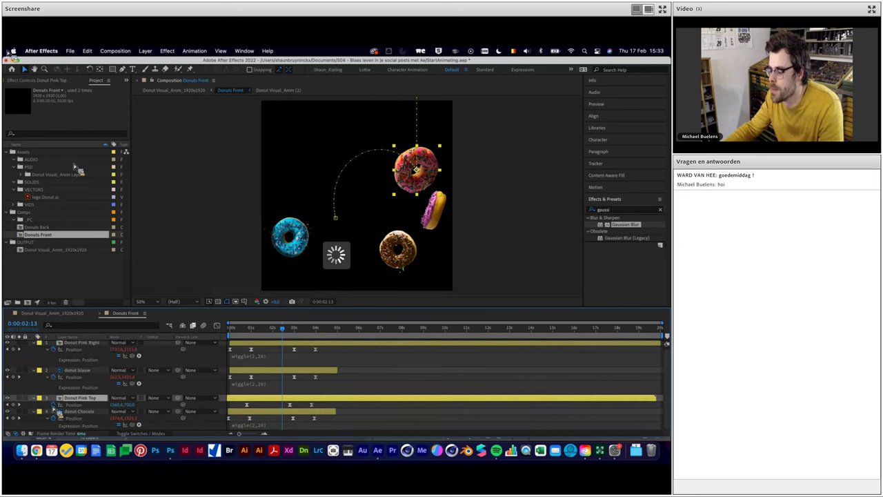
key("ctrl+z")
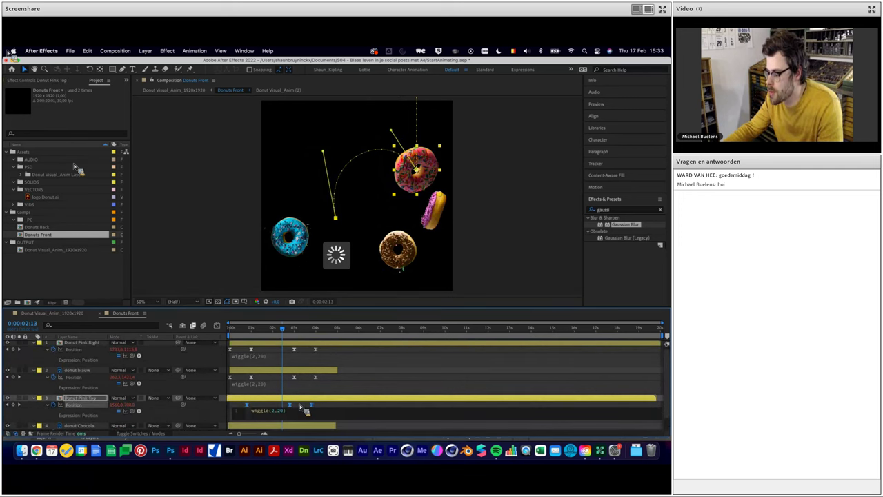
left_click(334, 411)
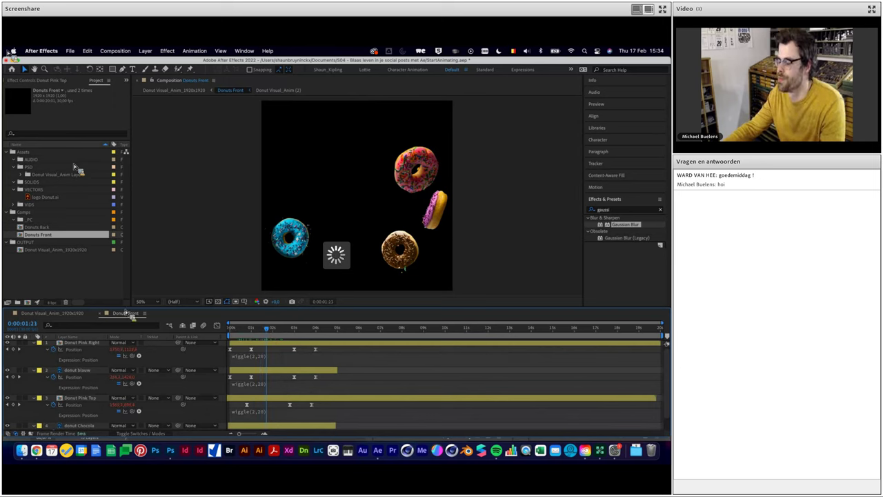
key("space")
left_click(101, 315)
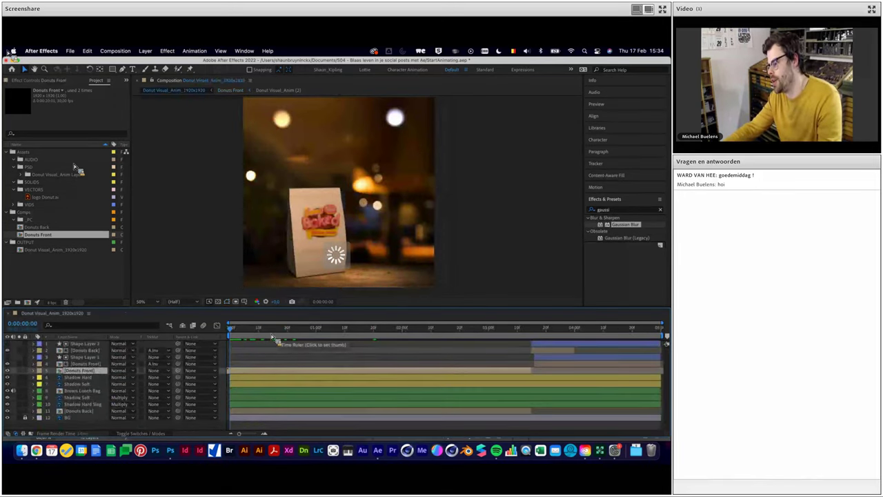
key("space")
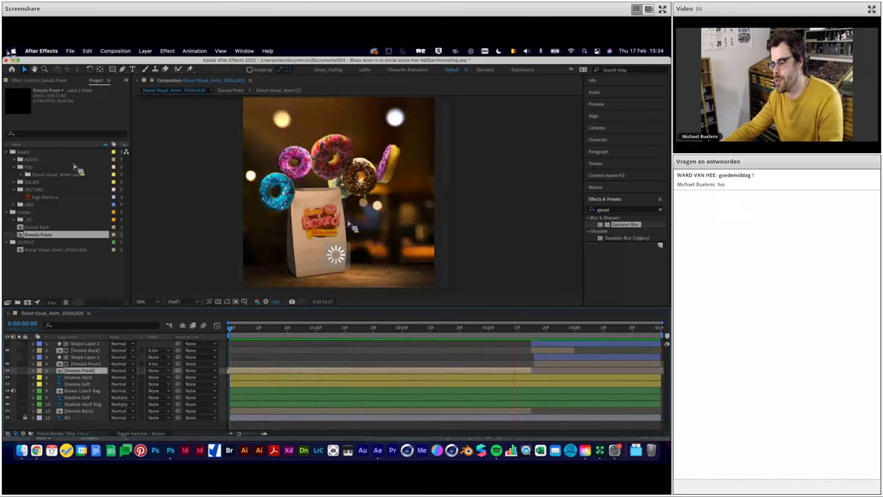
mouse_move(441, 329)
left_mouse_down()
mouse_move(540, 339)
mouse_move(527, 343)
left_mouse_up()
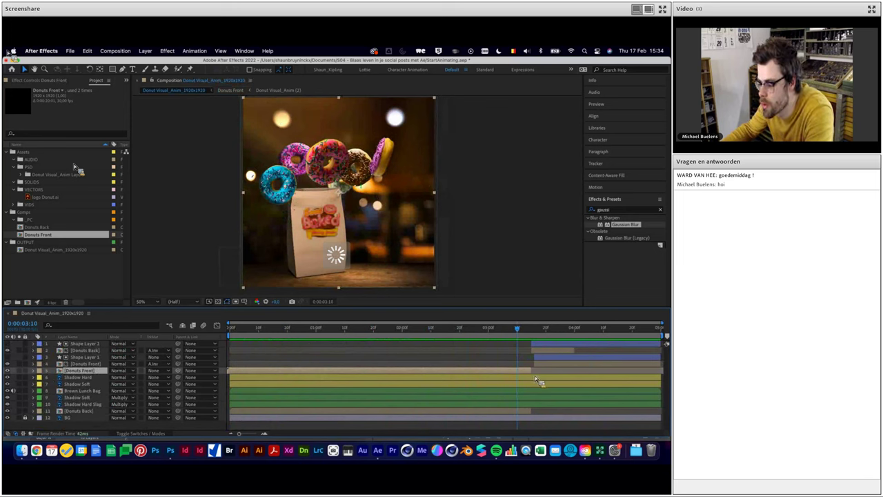
left_click_drag(534, 376, 520, 375)
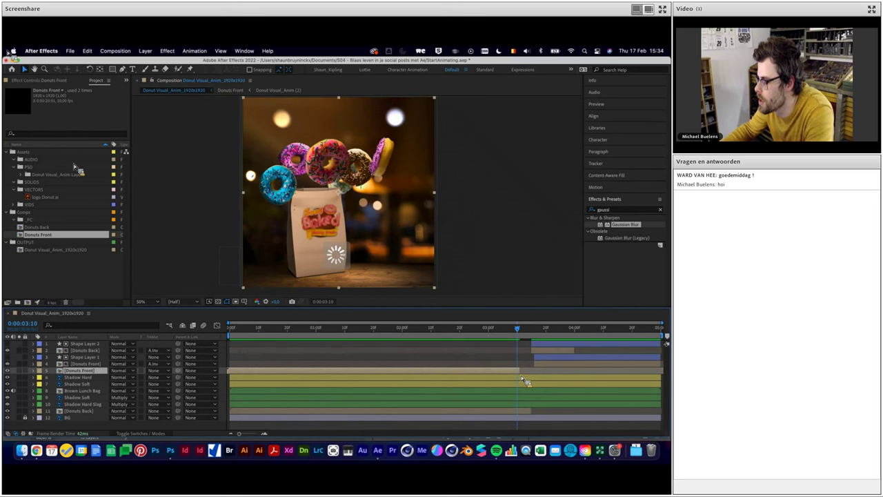
left_click_drag(520, 376, 526, 375)
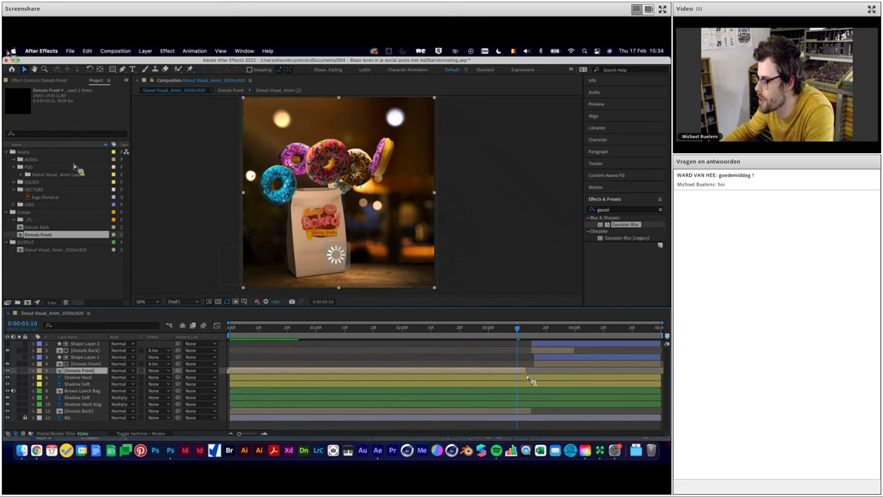
left_click(522, 336)
left_click_drag(522, 335, 522, 335)
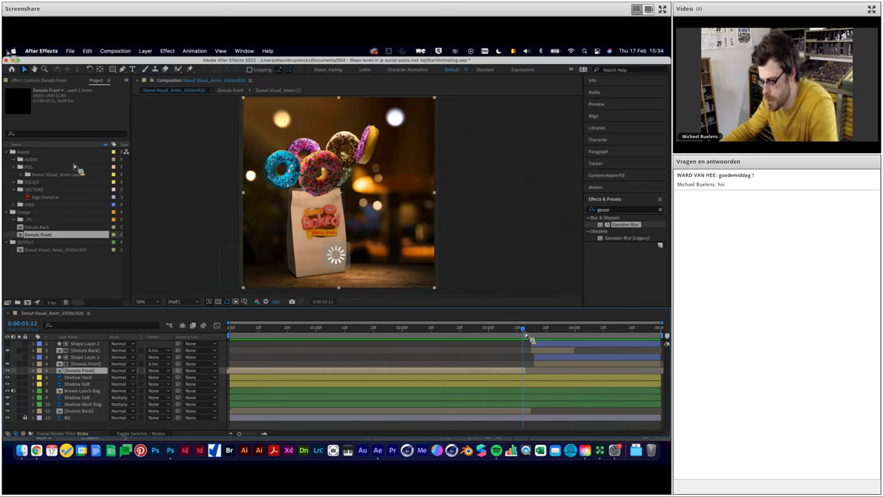
key("j")
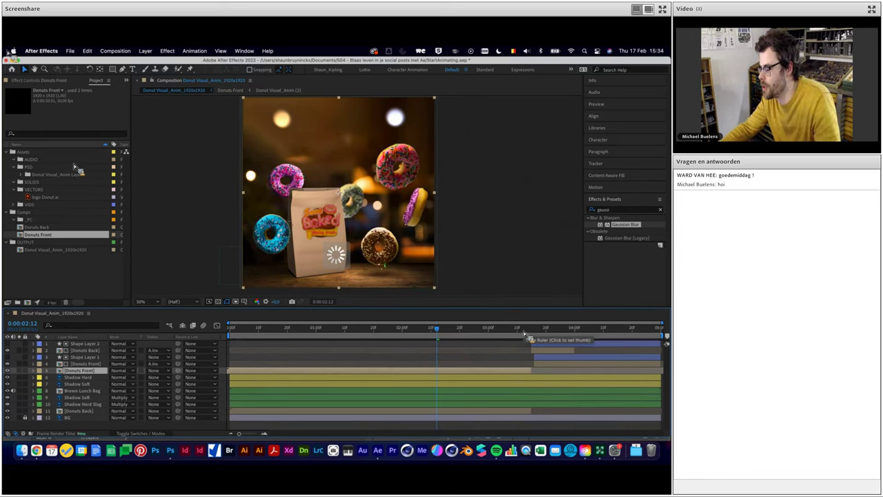
left_click(536, 352)
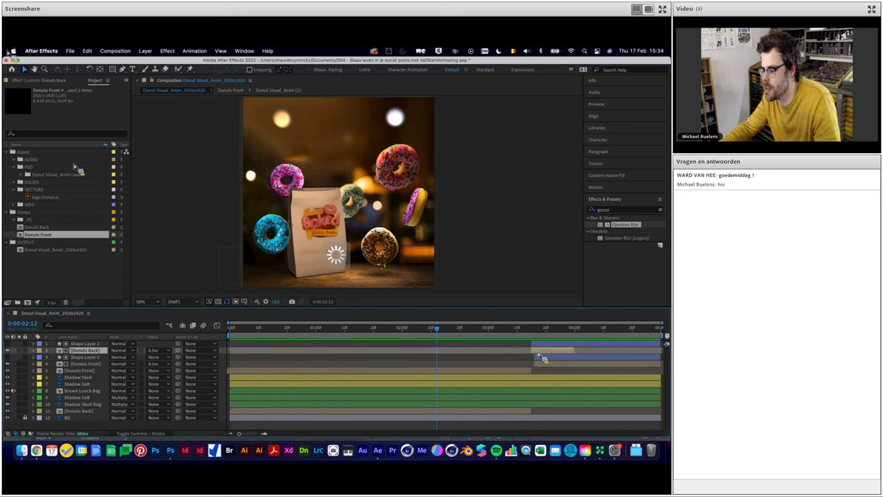
left_click_drag(512, 329, 533, 329)
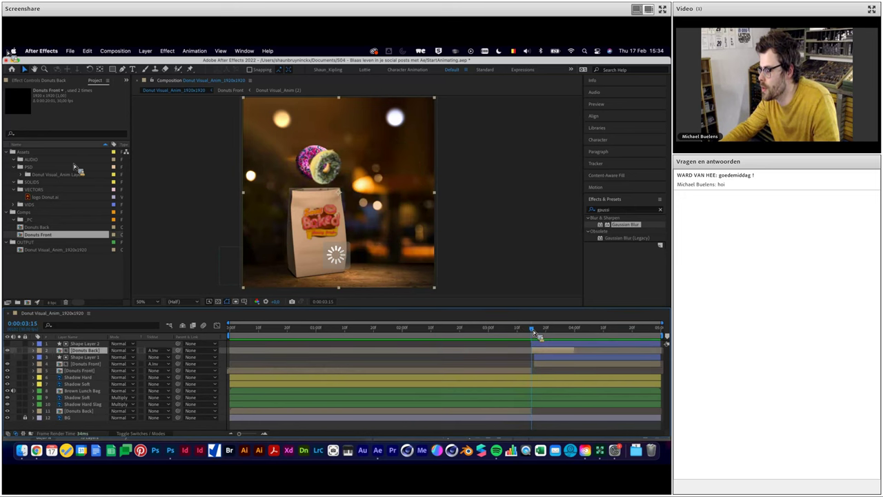
left_click_drag(533, 330, 534, 330)
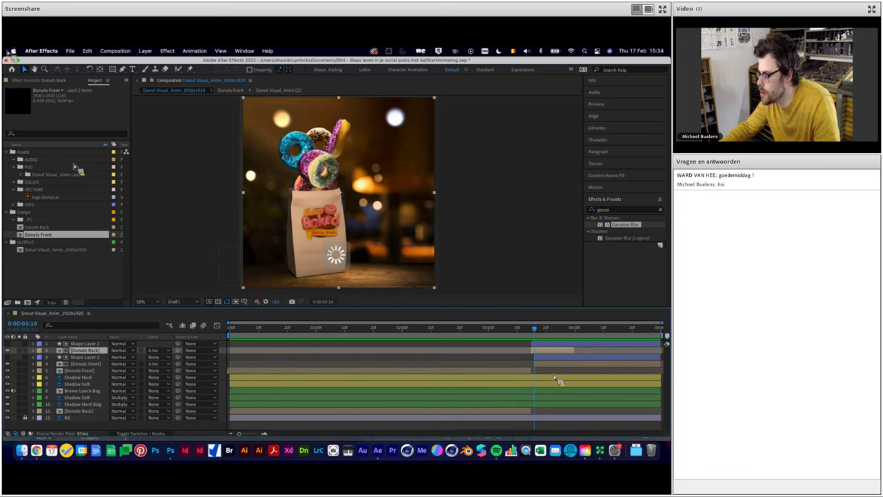
left_click(535, 372)
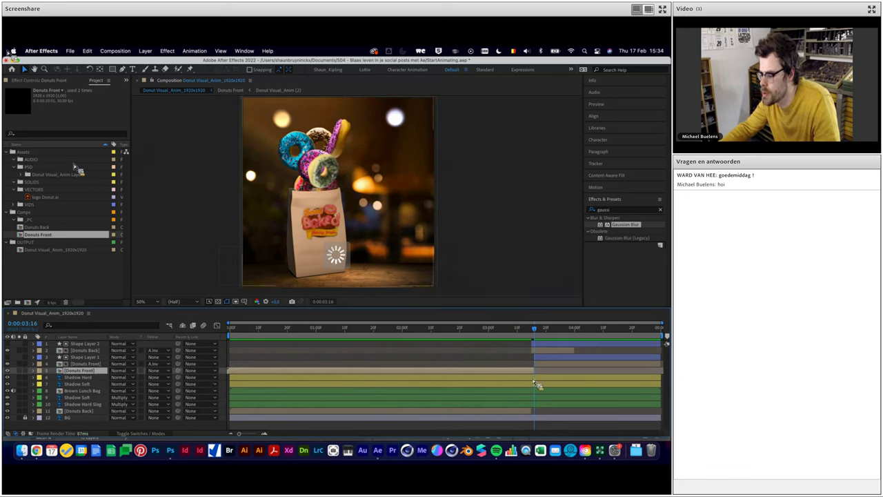
key("Page_Up")
key("Page_Up")
key("Page_Up")
key("Page_Up")
key("Page_Up")
key("Page_Up")
key("Page_Down")
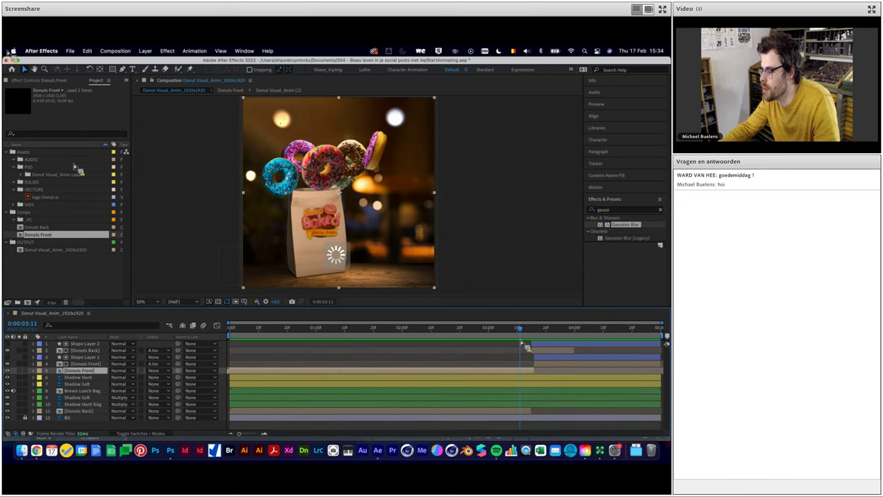
key("slash")
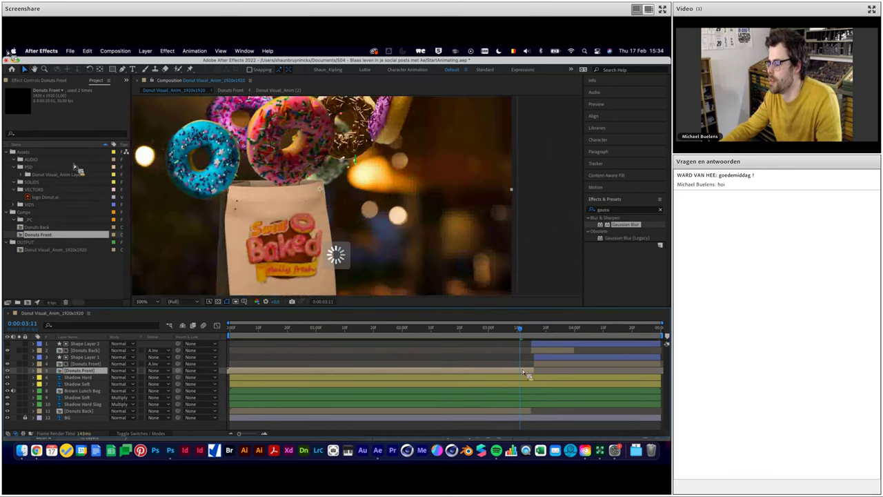
Inside Donuts Front, shift the Donut Pink Top layer slightly later, then return to the main comp
double_click(524, 374)
left_click_drag(356, 383, 333, 390)
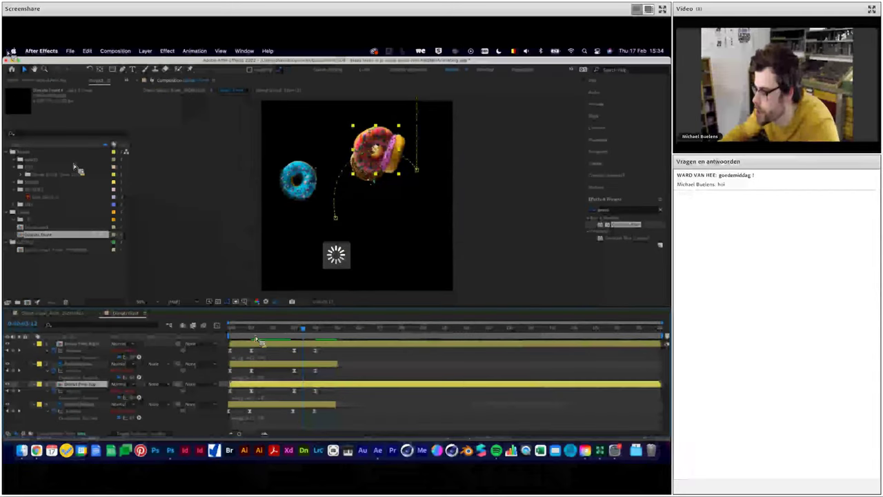
key("Home")
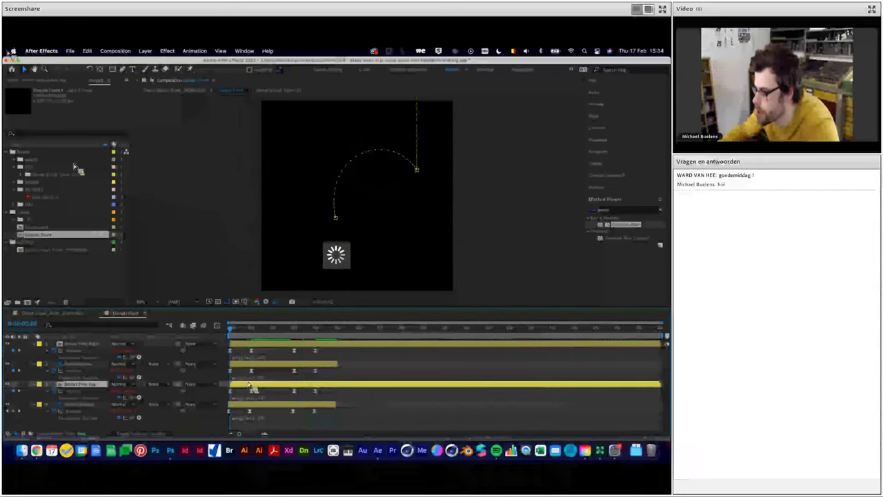
mouse_move(230, 327)
left_mouse_down()
mouse_move(502, 328)
mouse_move(590, 342)
left_mouse_up()
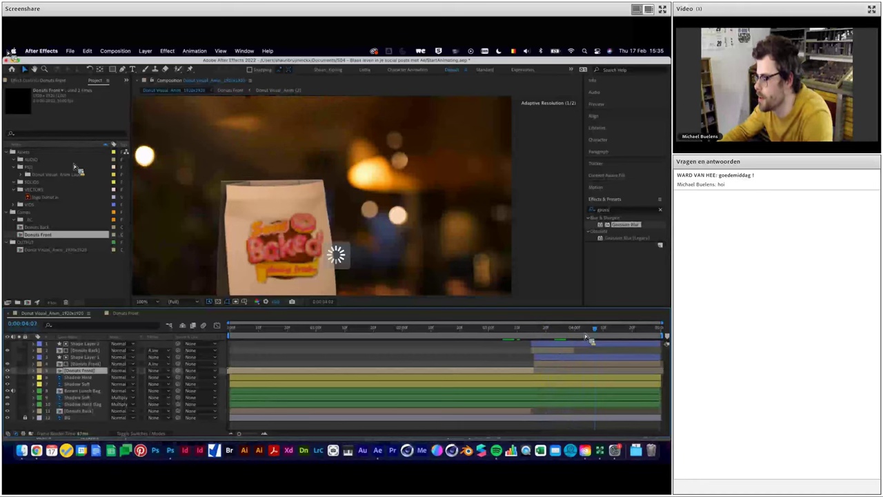
left_click_drag(591, 341, 546, 329)
scroll(313, 223, "down", 2)
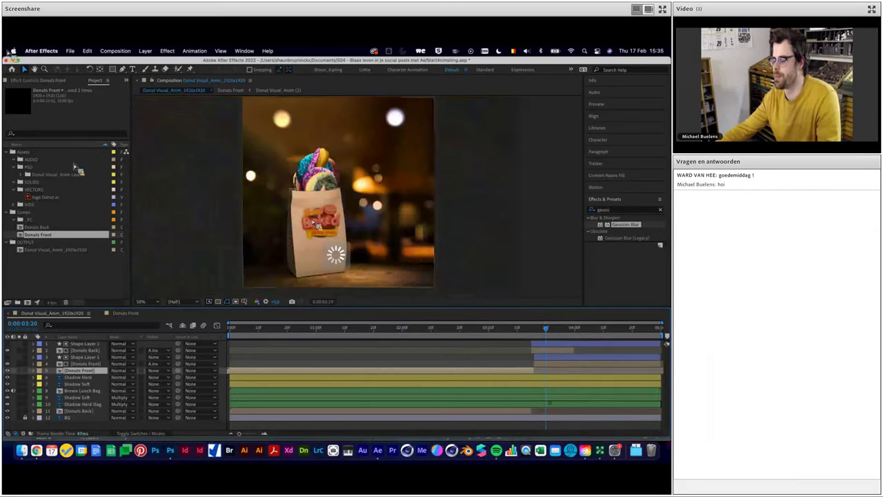
scroll(500, 209, "right", 2)
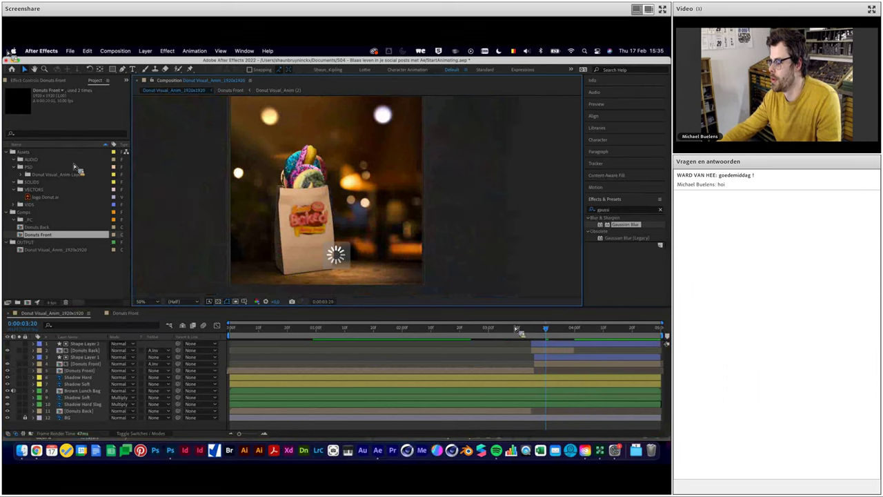
left_click_drag(518, 329, 217, 329)
key("space")
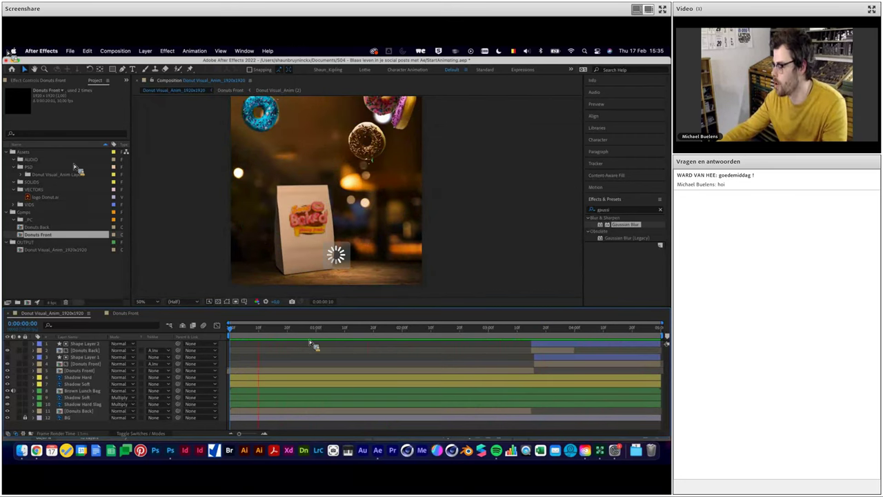
left_click(367, 331)
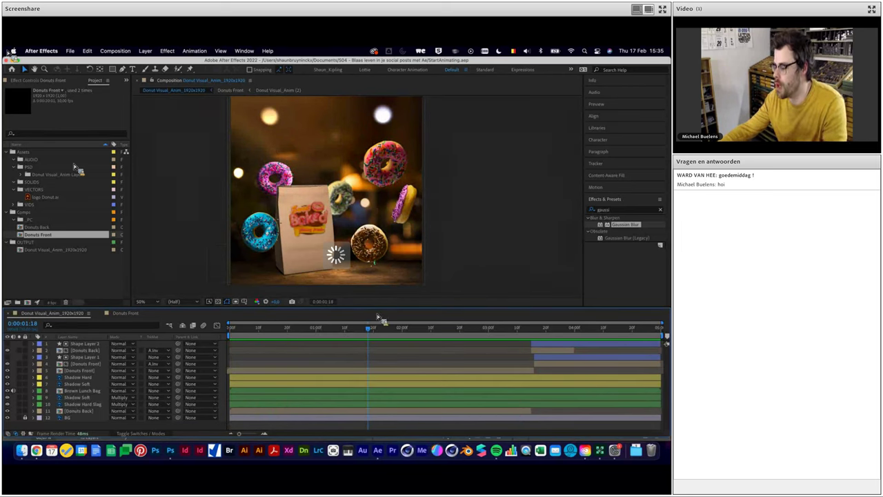
mouse_move(375, 338)
left_mouse_down()
mouse_move(313, 337)
mouse_move(571, 337)
left_mouse_up()
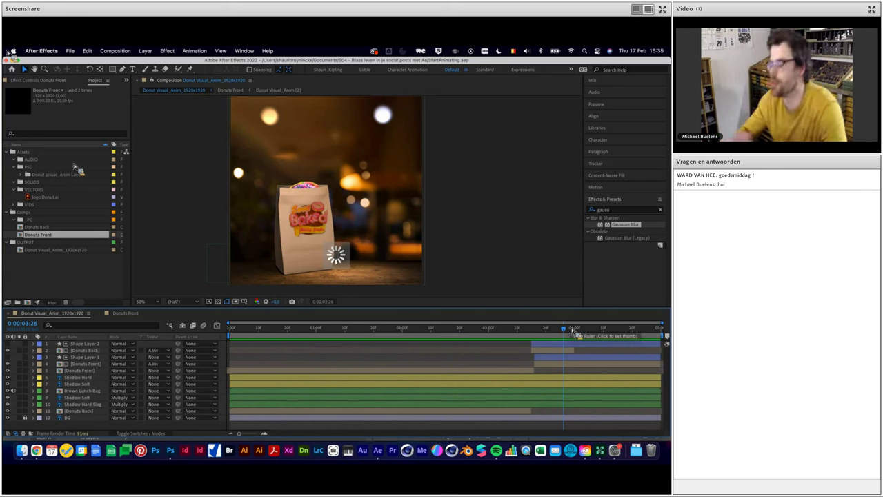
mouse_move(571, 333)
left_mouse_down()
mouse_move(286, 340)
mouse_move(442, 340)
left_mouse_up()
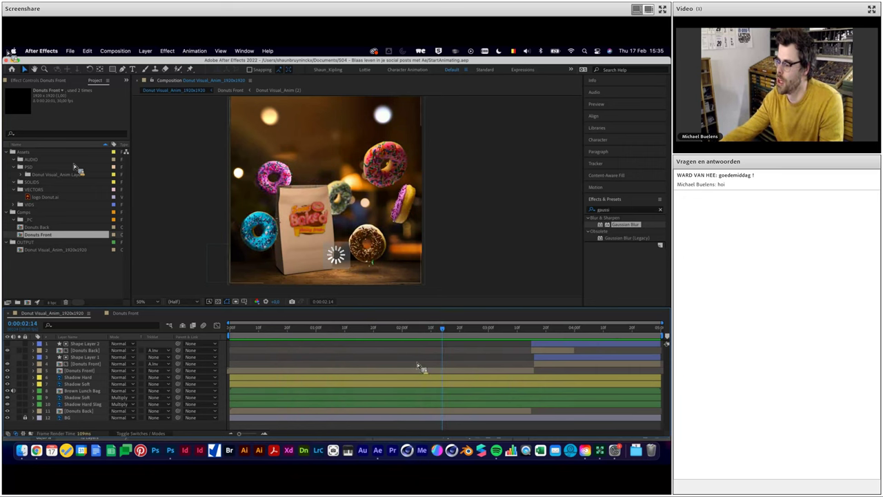
left_click(362, 256)
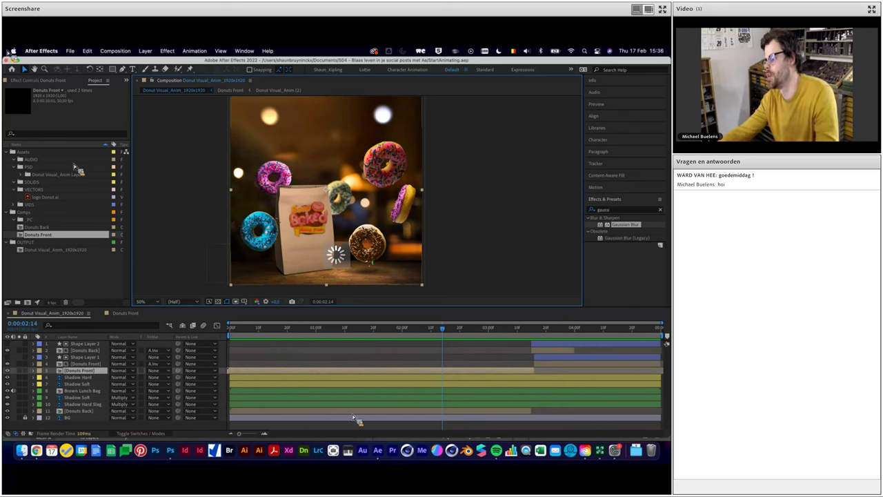
Open Donuts Front, collapse all layer properties, and show donut Chocola's Rotation at 0x+0.0°
double_click(83, 369)
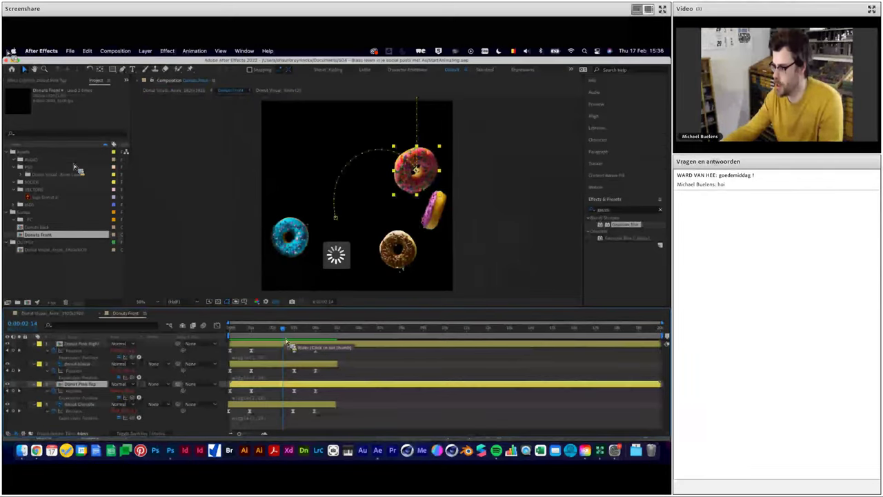
key("super+a")
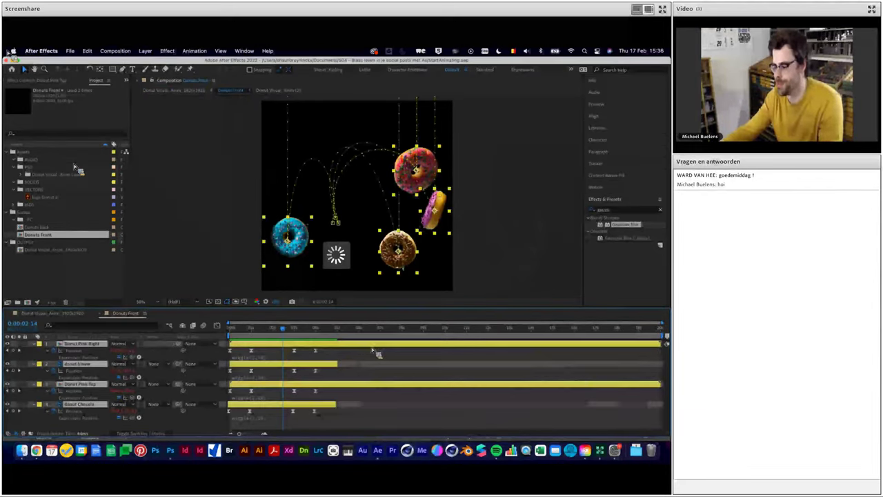
key("u")
left_click(306, 390)
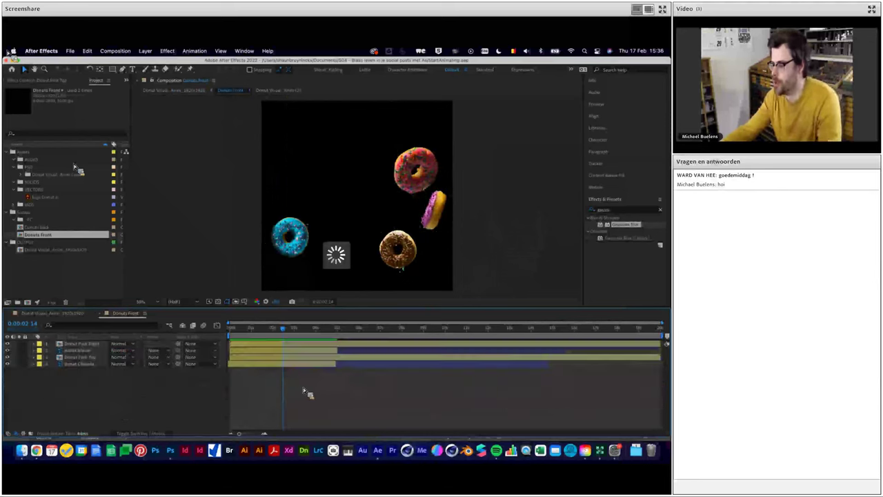
left_click(416, 258)
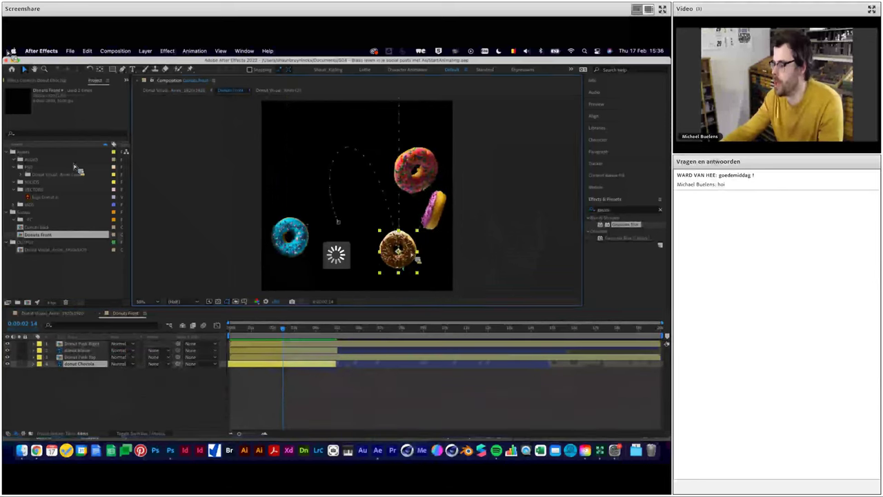
scroll(416, 258, "up", 2)
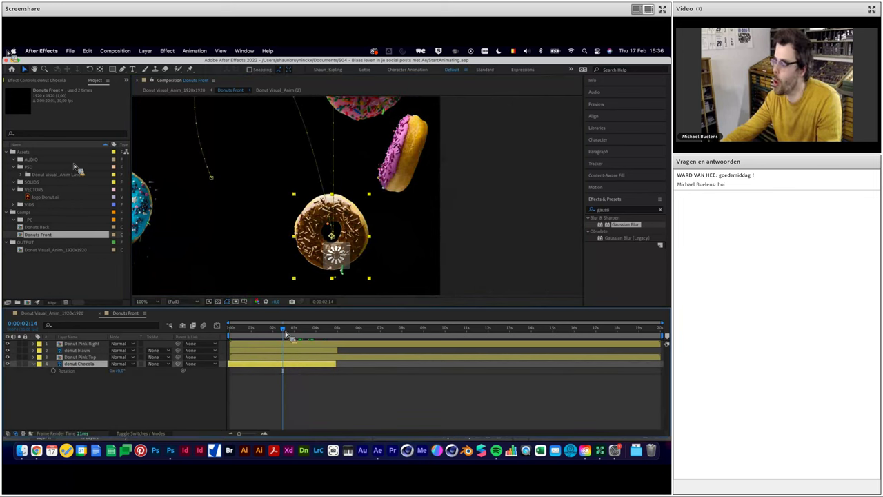
key("shift+Page_Up")
key("shift+Page_Up")
key("shift+Page_Up")
key("shift+Page_Down")
key("shift+Page_Down")
key("shift+Page_Down")
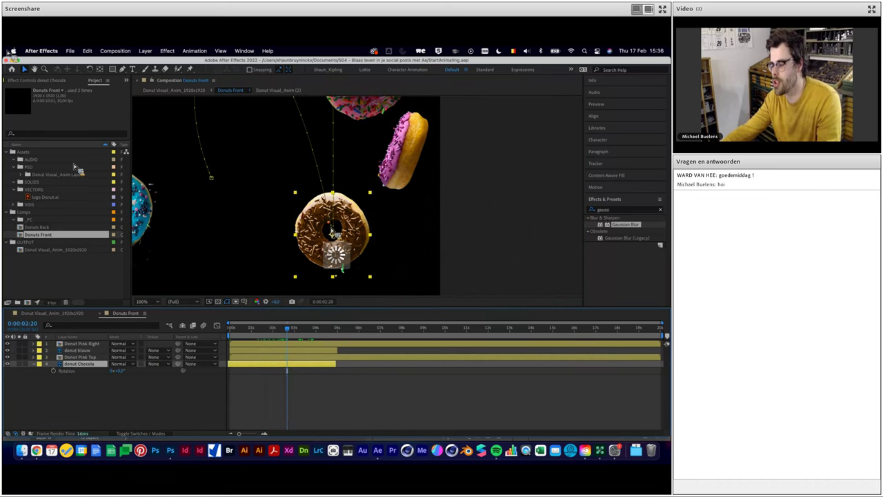
scroll(335, 255, "up", 1)
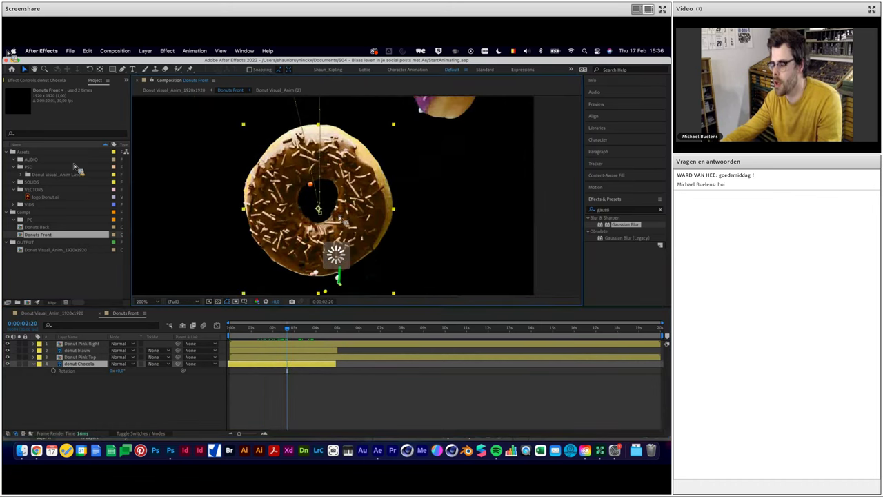
Add a wiggle(2,20) expression to donut Chocola's Rotation and check it at 0:00:02:07
left_click(53, 371, "alt")
type("wiggle(2,20)")
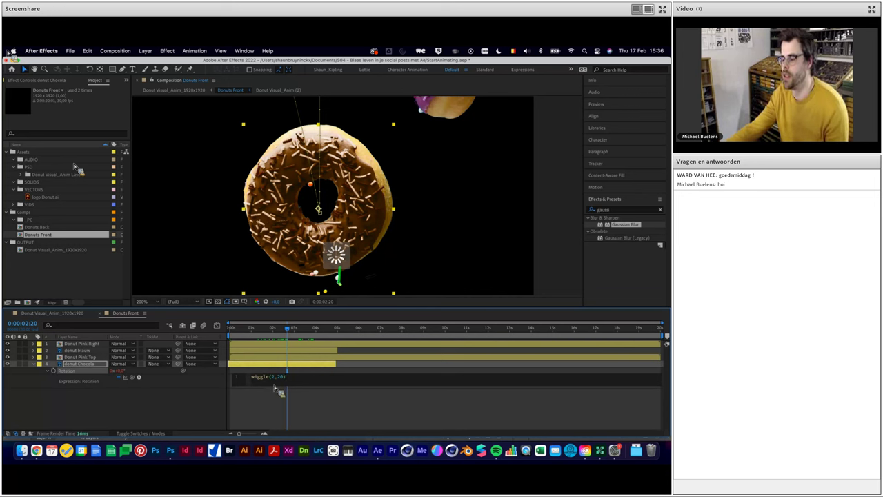
key("KP_Enter")
left_click(387, 288)
left_click_drag(287, 330, 271, 332)
Reduce the Rotation expression to wiggle(2,5) and review the gentler rotation across frames
left_click(263, 377)
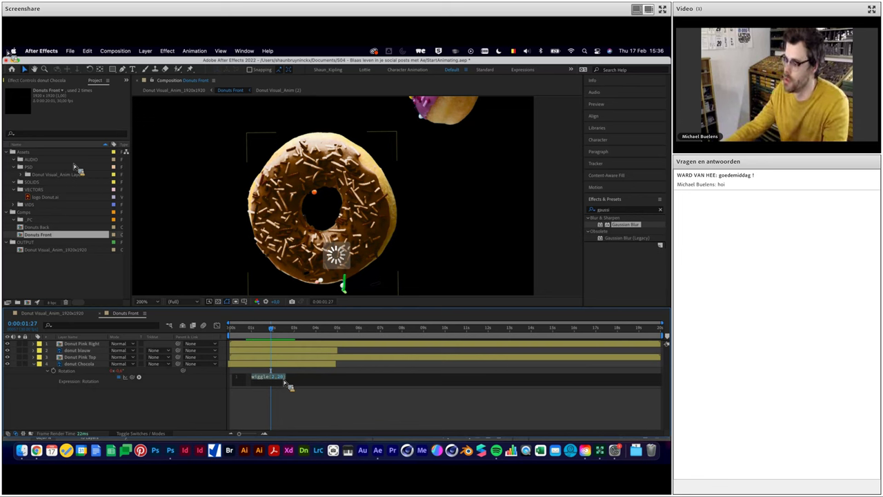
left_click(285, 389)
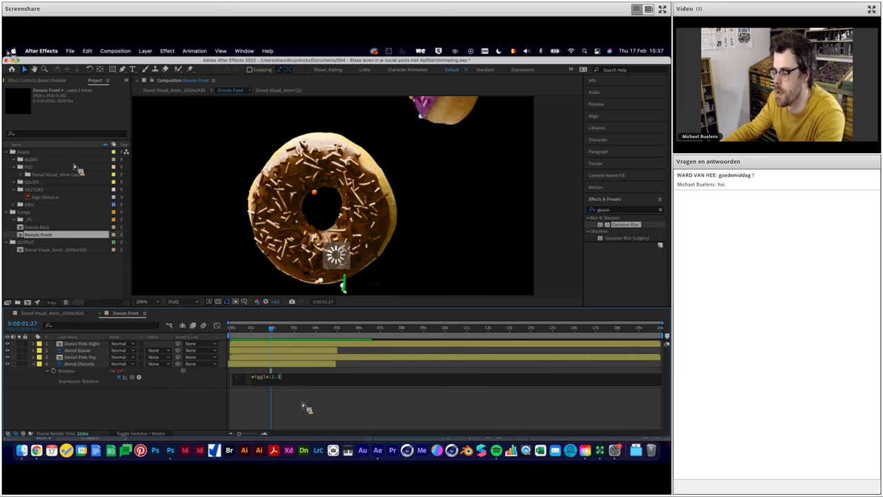
left_click(307, 407)
mouse_move(277, 331)
left_mouse_down()
mouse_move(257, 332)
mouse_move(289, 342)
left_mouse_up()
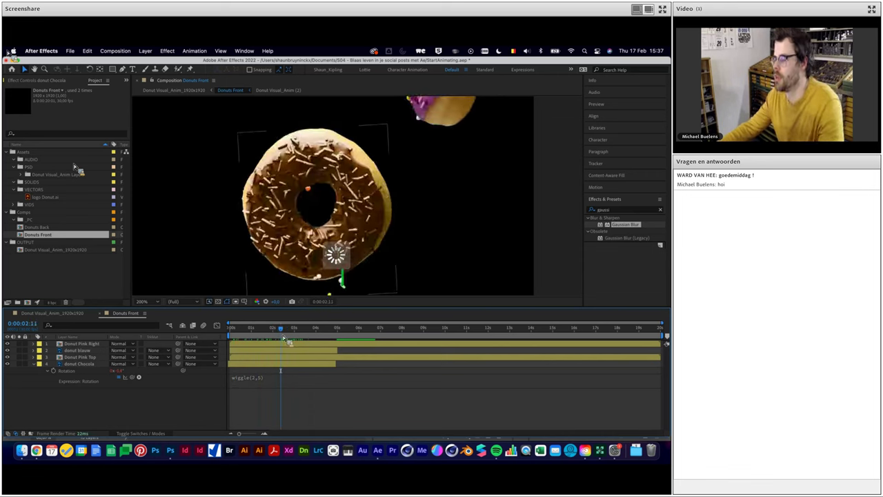
scroll(310, 282, "down", 4)
mouse_move(285, 331)
left_mouse_down()
mouse_move(304, 337)
mouse_move(265, 339)
mouse_move(276, 338)
left_mouse_up()
In the main comp at 0:00:01:24, select the Donuts Front layer and its blue donut
left_click(76, 314)
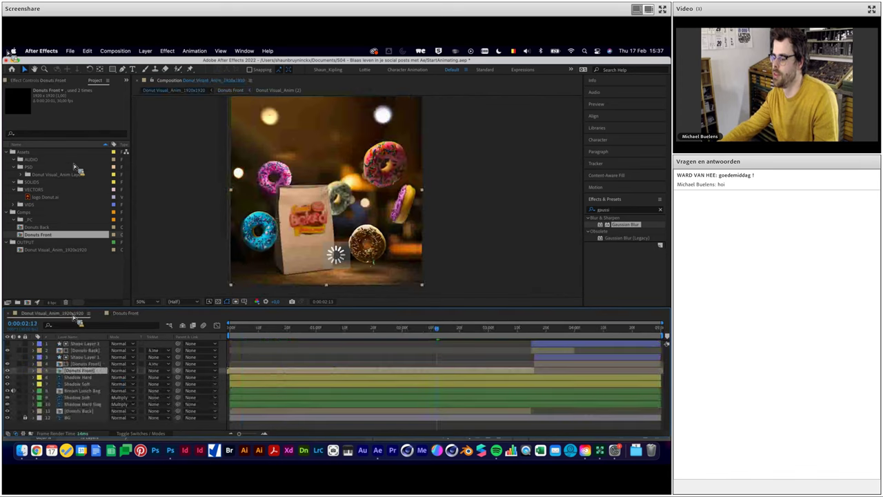
left_click_drag(282, 339, 450, 343)
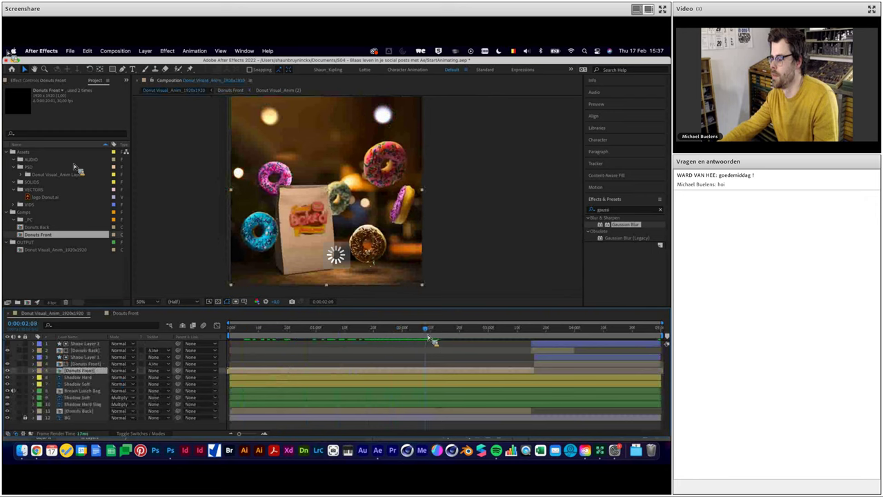
scroll(281, 233, "up", 1)
scroll(274, 232, "up", 1)
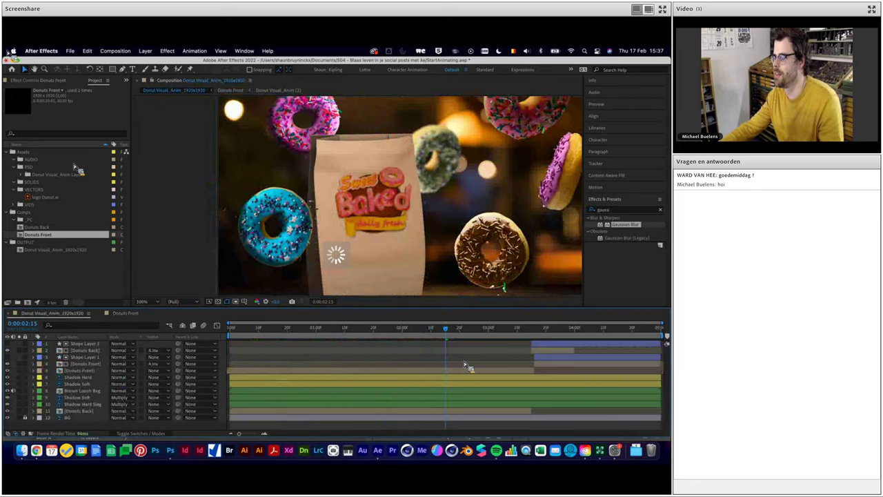
left_click(299, 369)
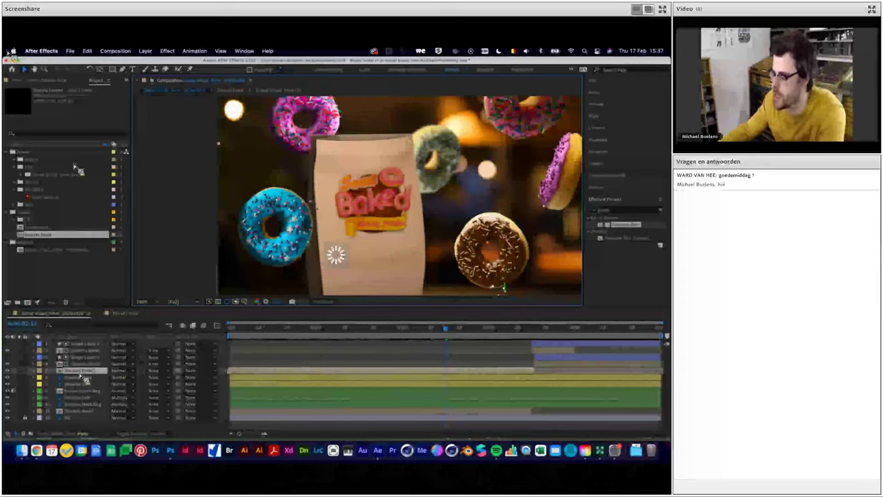
left_click(242, 220)
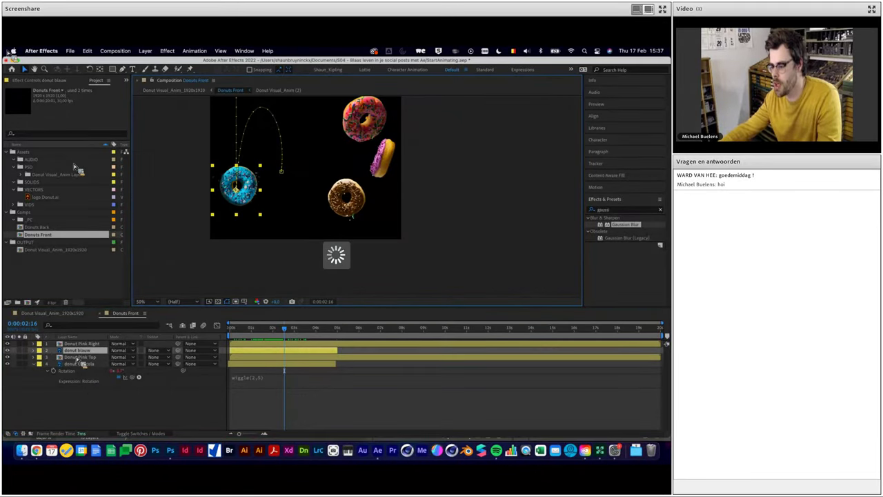
Expand donut blauw's properties and Layer Styles, then collapse the styles again
left_click(32, 351)
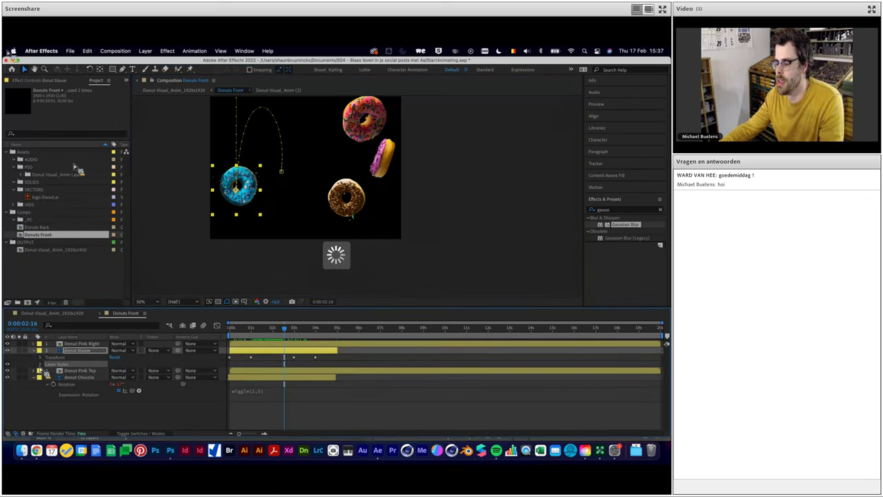
left_click(40, 365)
scroll(186, 224, "up", 1)
scroll(207, 228, "up", 1)
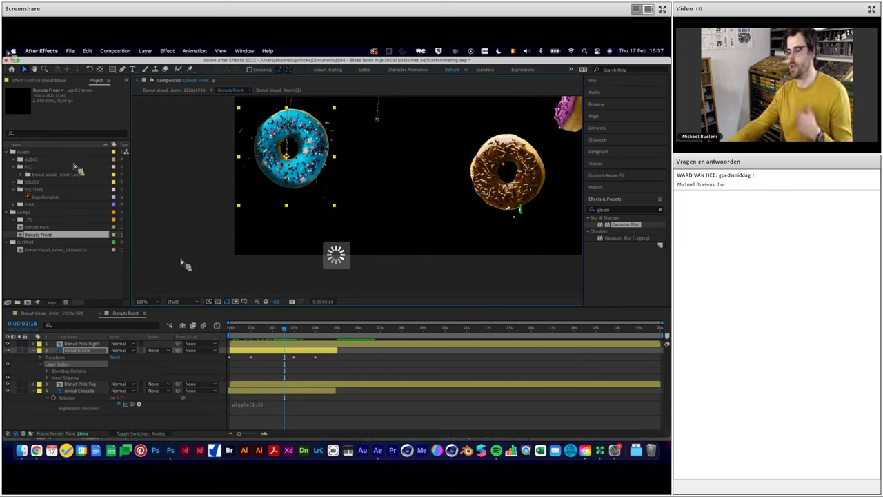
key("Return")
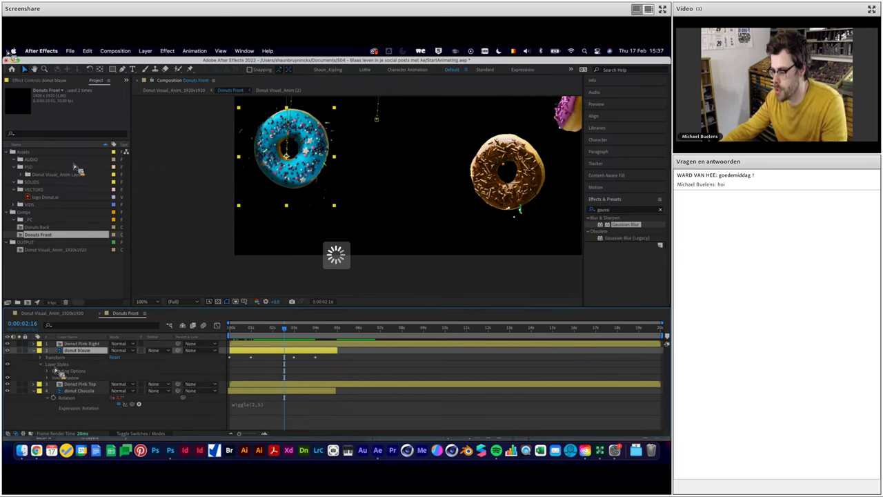
left_click(46, 363)
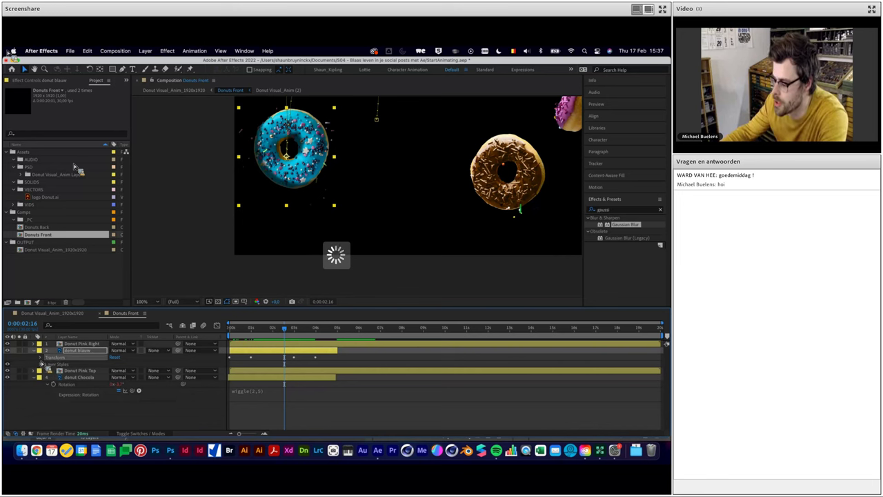
Show donut blauw's Transform properties and scrub its Rotation value
left_click(41, 357)
left_click(67, 384)
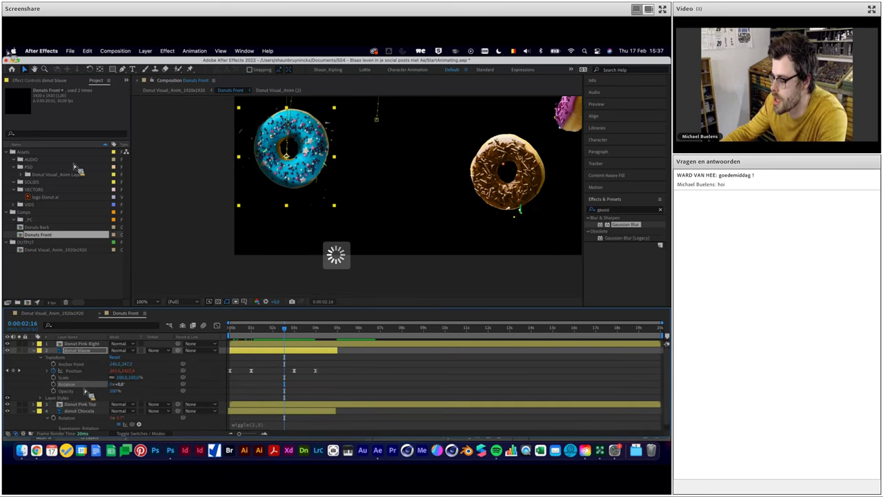
left_click_drag(126, 391, 165, 290)
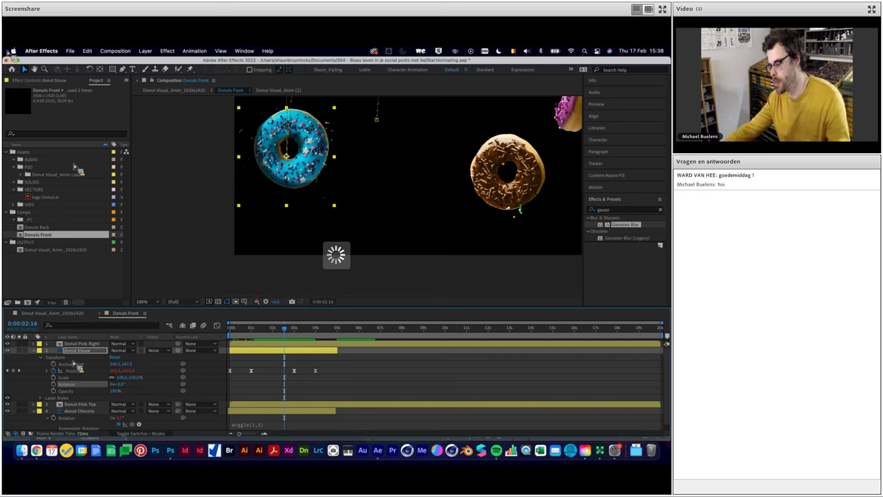
left_click(41, 358)
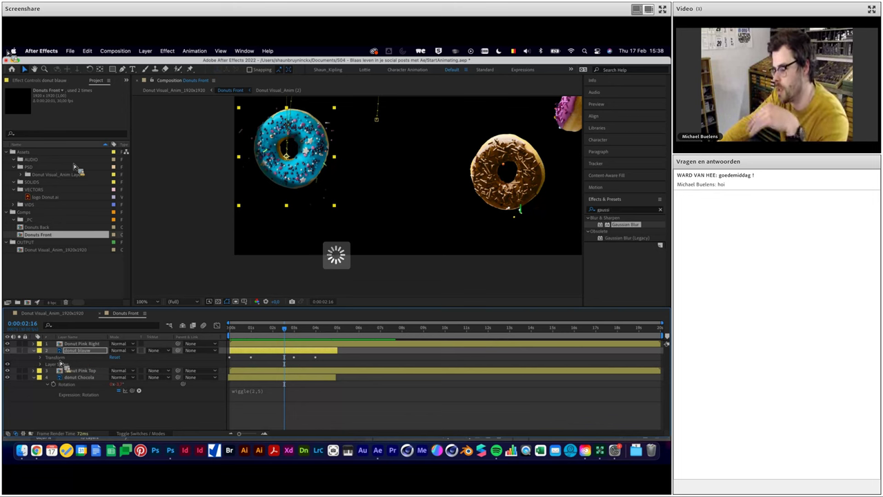
Re-expand Transform and Layer Styles, then collapse everything and show only Rotation
left_click(59, 360)
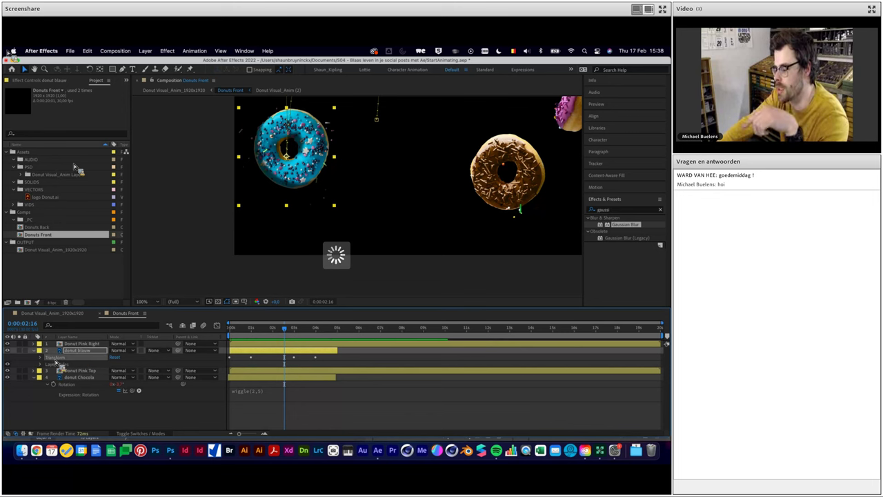
left_click(48, 358)
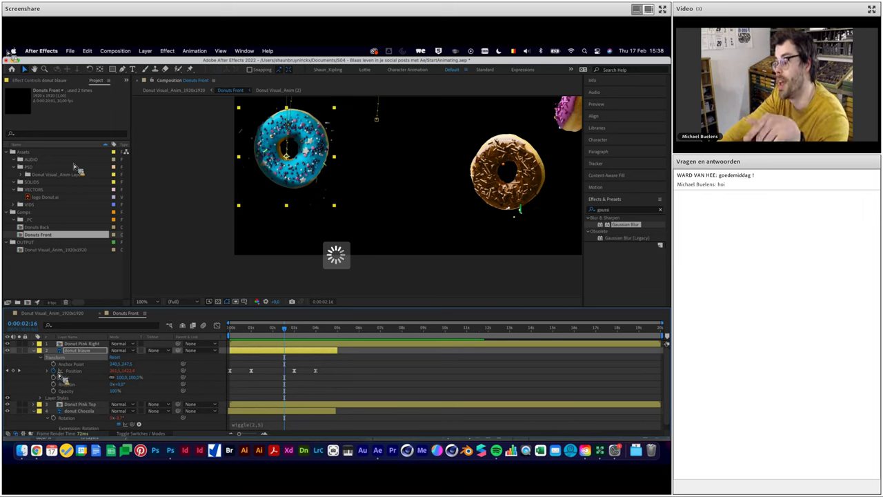
left_click(62, 398)
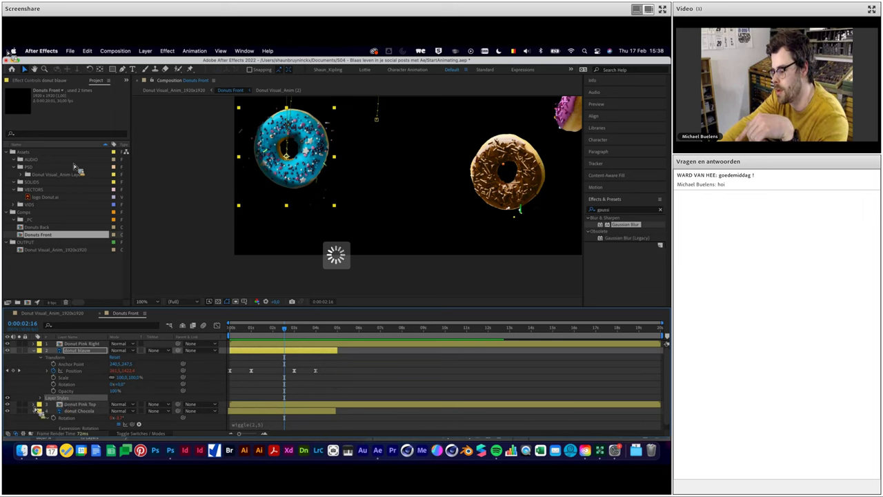
left_click(41, 398)
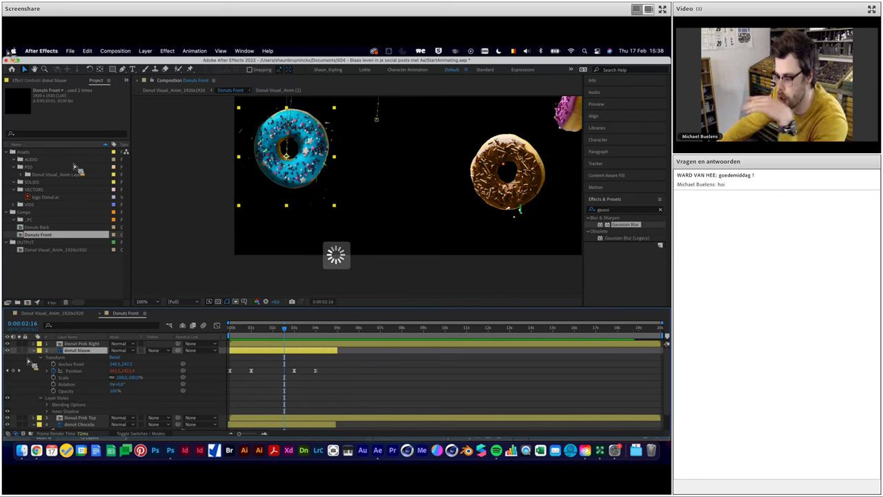
key("e")
key("e")
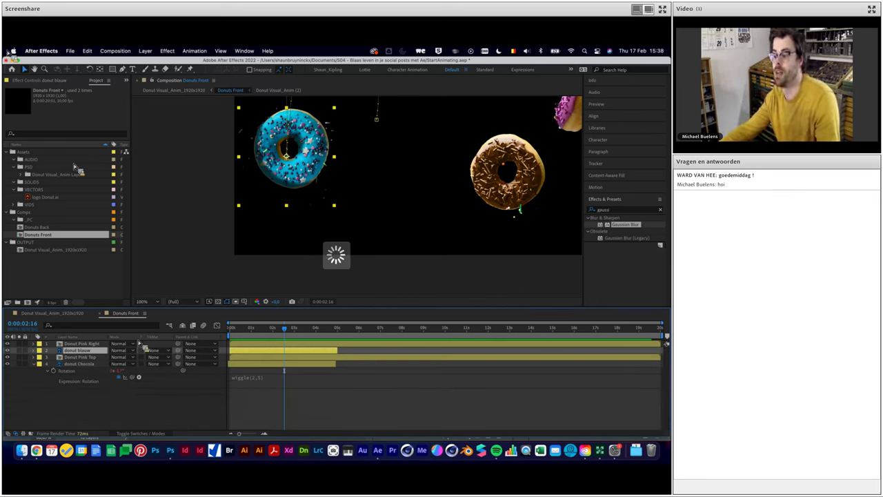
key("r")
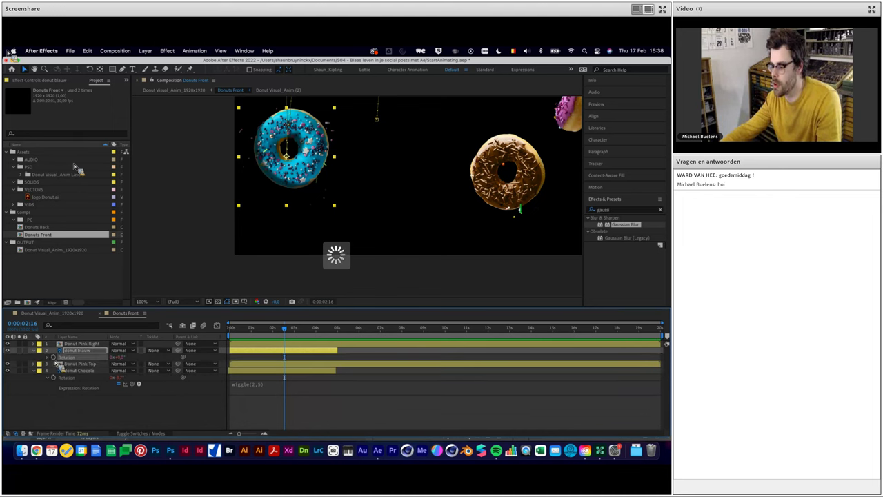
Give donut blauw's Rotation a wiggle(2,5) expression, preview it, and return to the zoomed-out main comp
left_click(54, 357, "alt")
type("wiggle(2,20)")
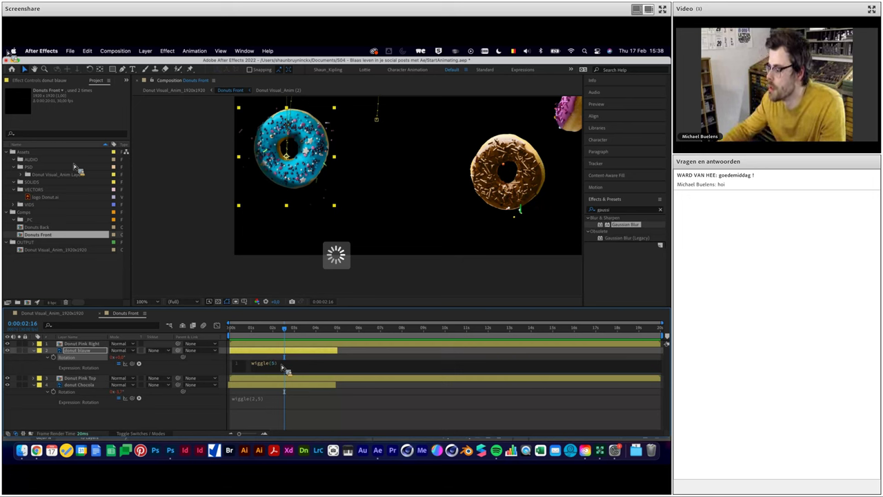
left_click(287, 351)
left_click_drag(289, 330, 267, 331)
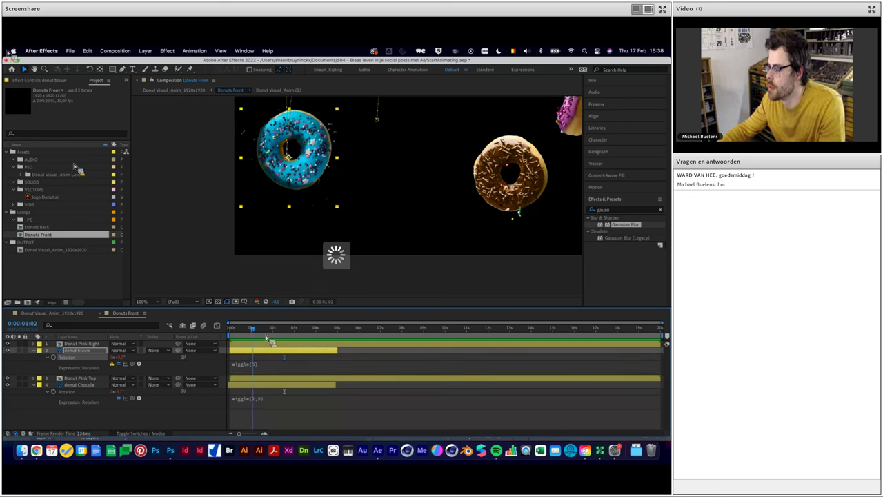
key("space")
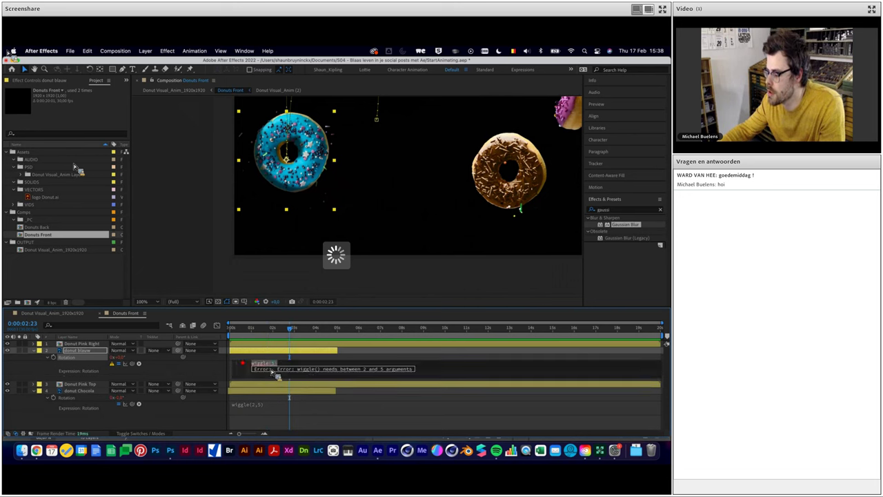
type("2,5")
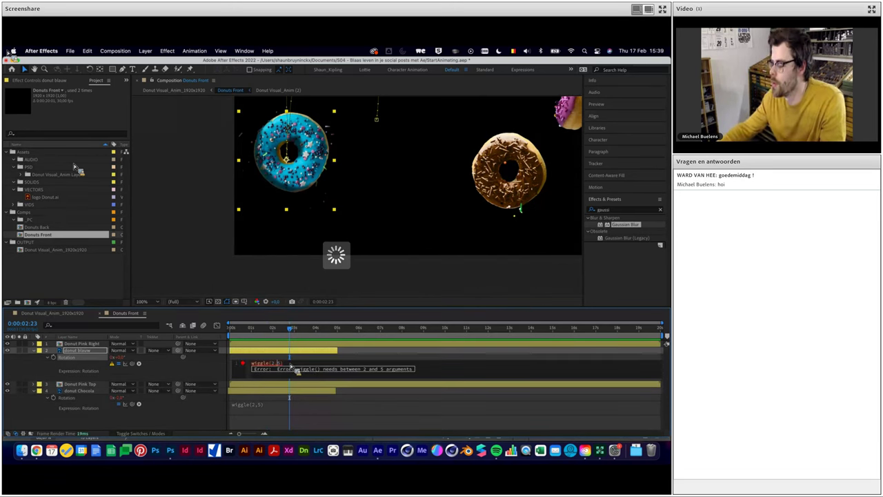
left_click(304, 361)
left_click_drag(292, 333, 283, 334)
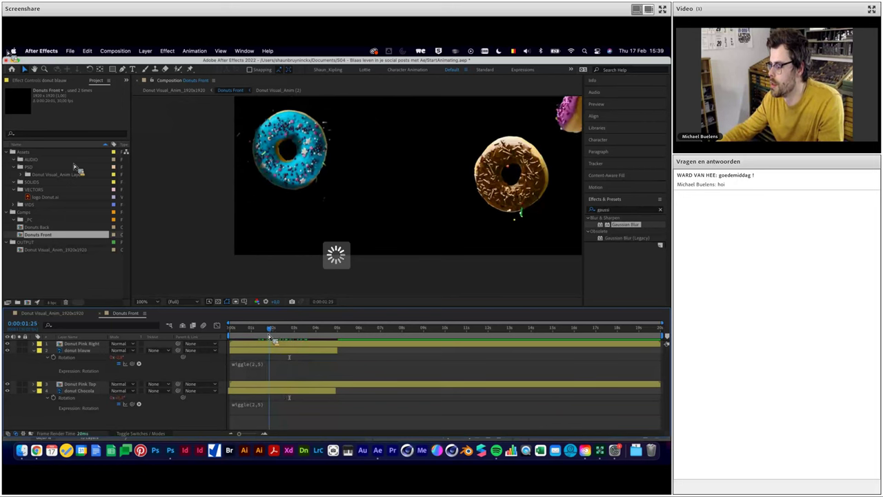
left_click(69, 313)
key("comma")
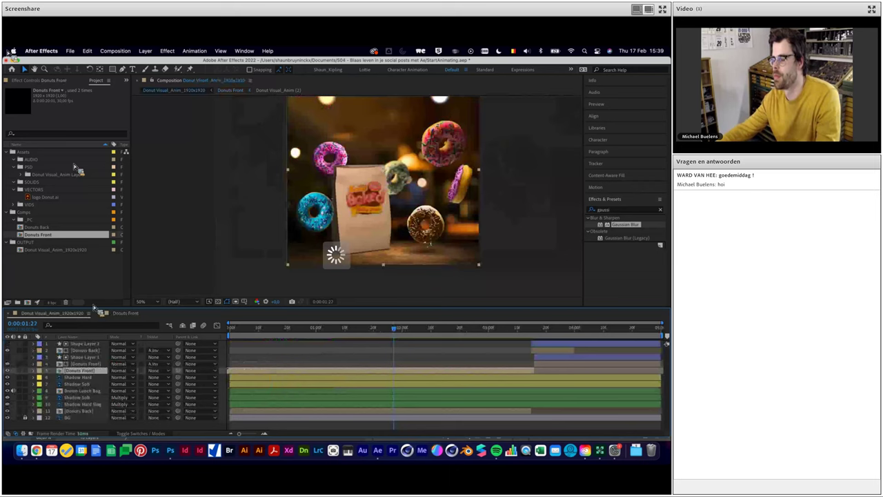
scroll(341, 203, "right", 5)
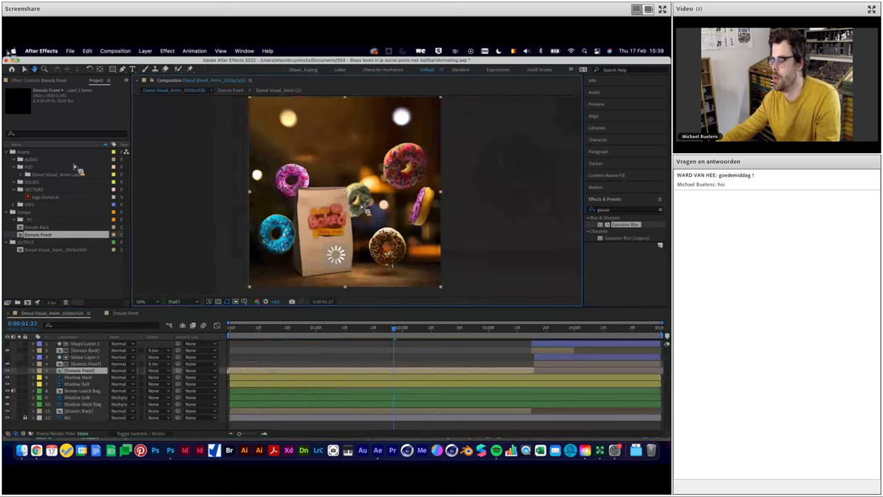
left_click(339, 351)
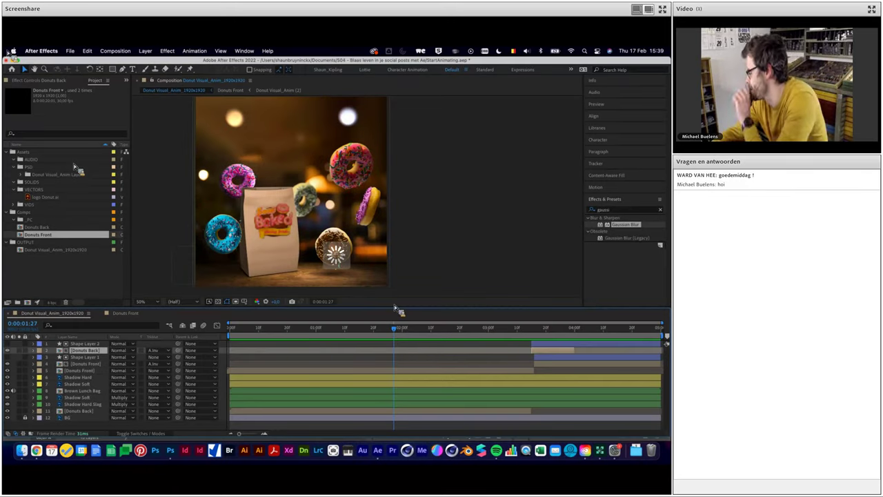
left_click_drag(404, 333, 413, 336)
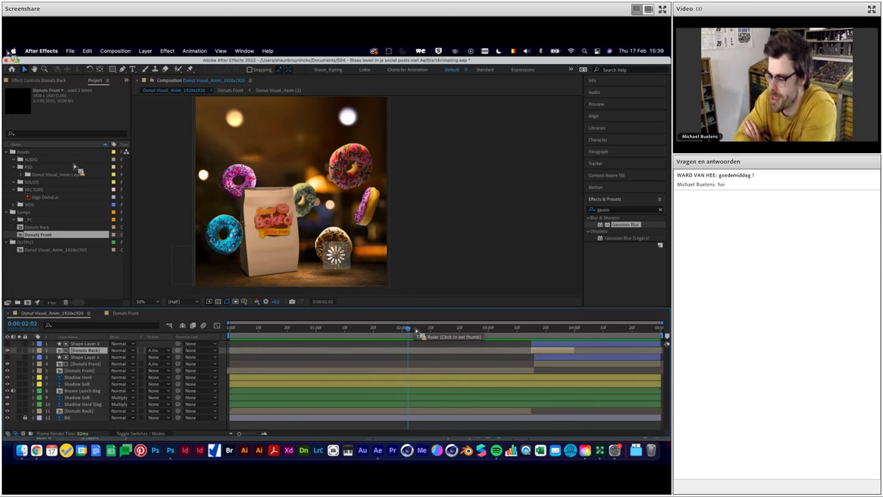
left_click(69, 250)
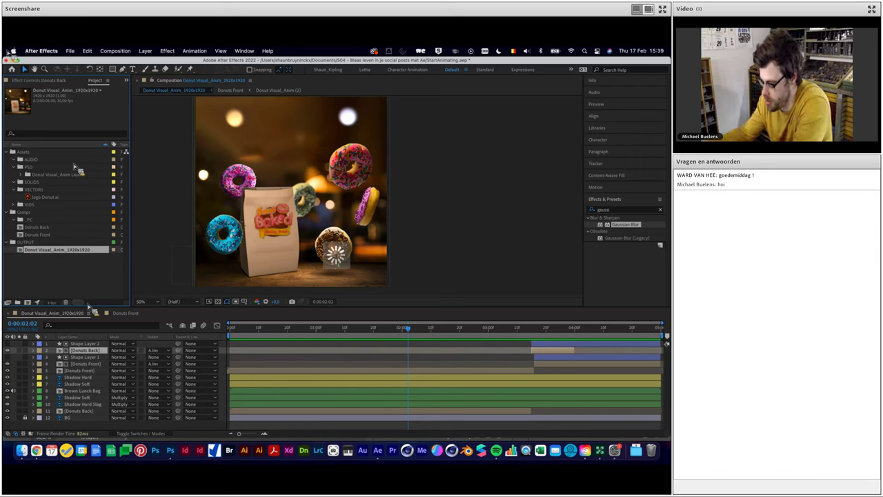
key("ctrl+k")
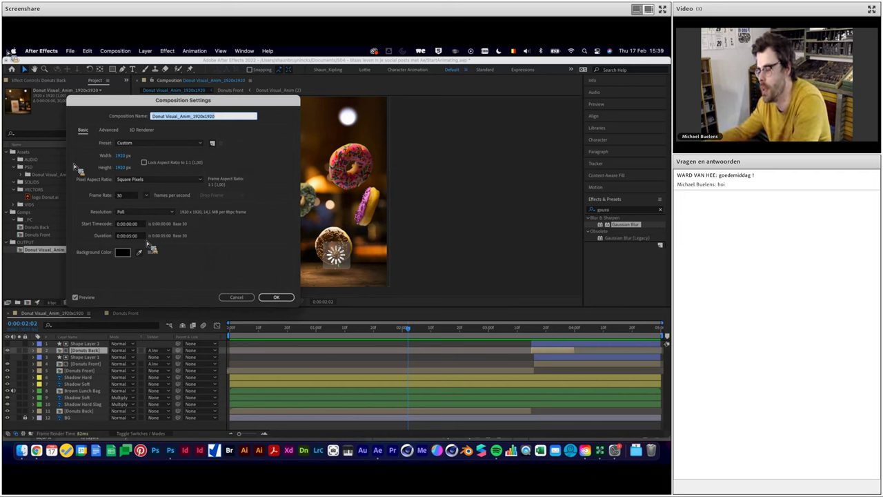
Close Composition Settings without changing anything
key("Escape")
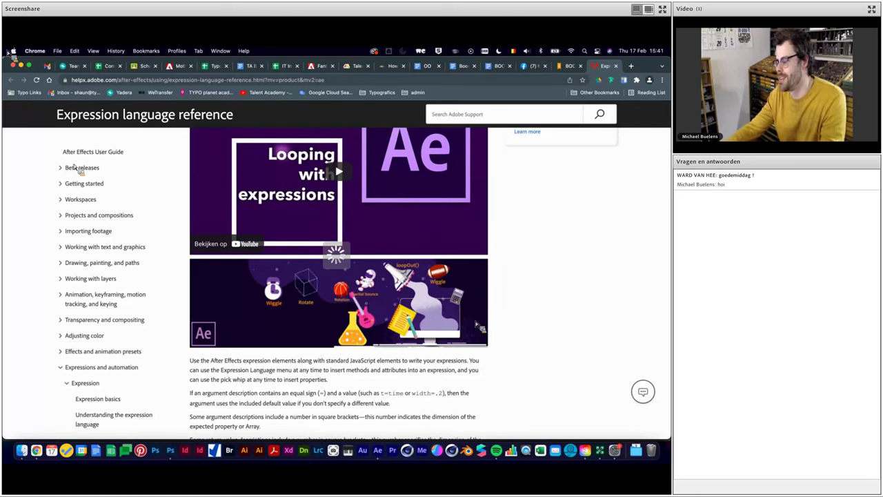
Scroll down through the Expression language reference help article
scroll(481, 318, "down", 2)
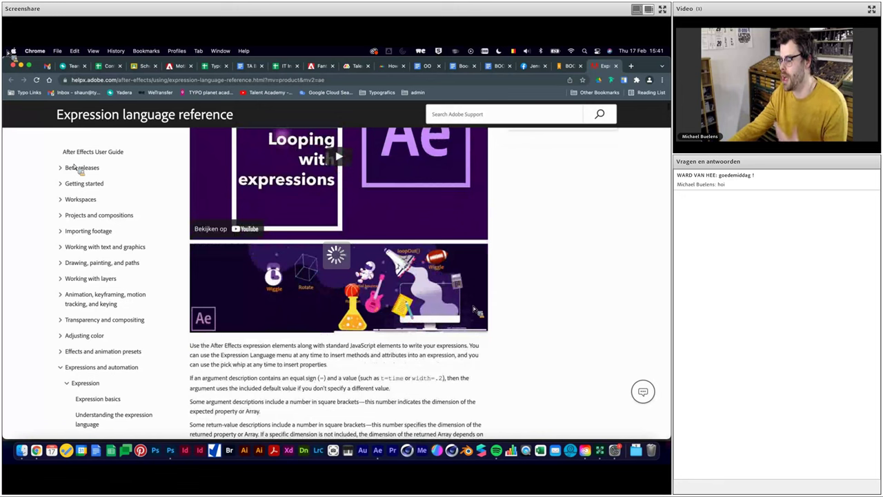
scroll(113, 412, "down", 3)
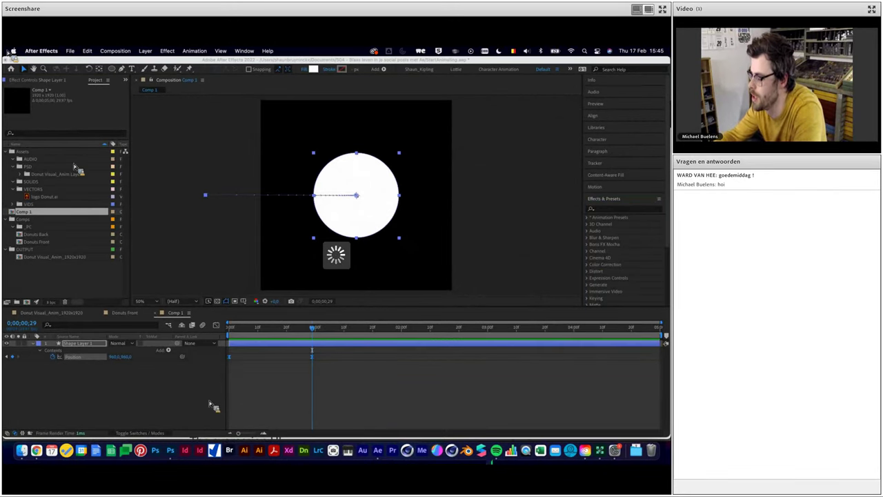
Bring up the window showing the After Effects Presets folder in Adobe Bridge
left_click(23, 455)
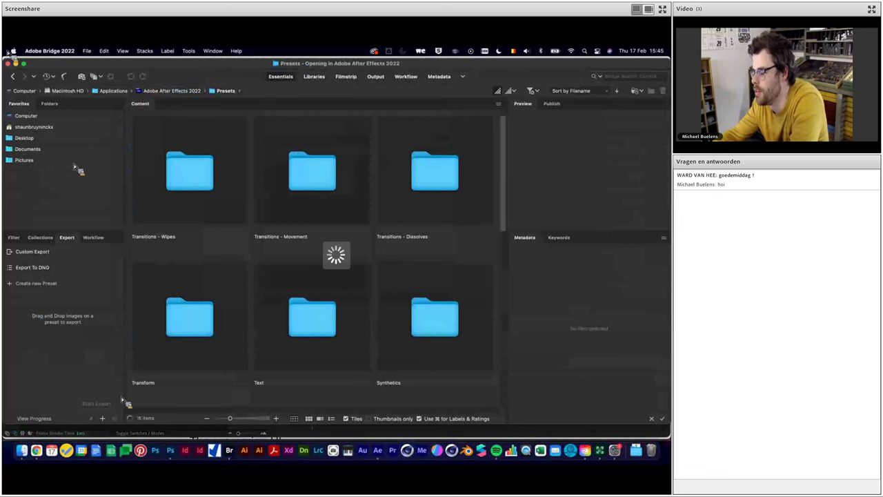
Open the Transitions - Wipes folder and scrub through the Wedge Wipe.ffx preset preview
double_click(159, 163)
left_click(200, 185)
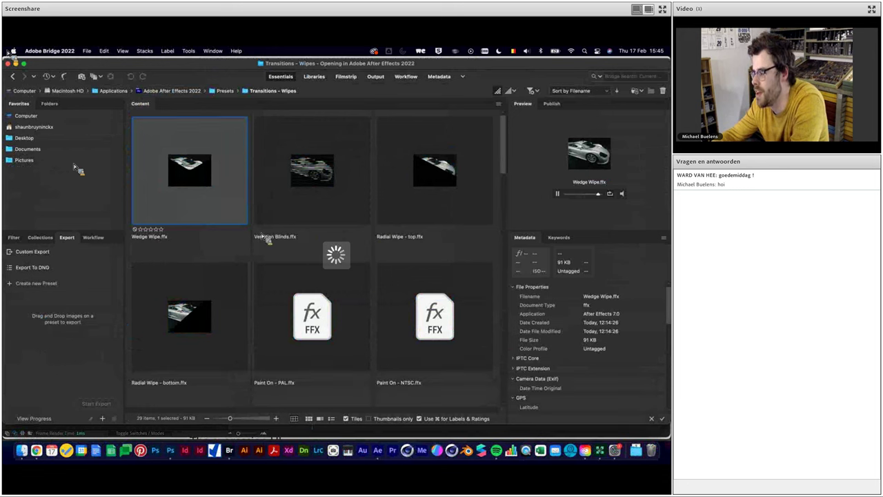
left_click_drag(564, 200, 575, 200)
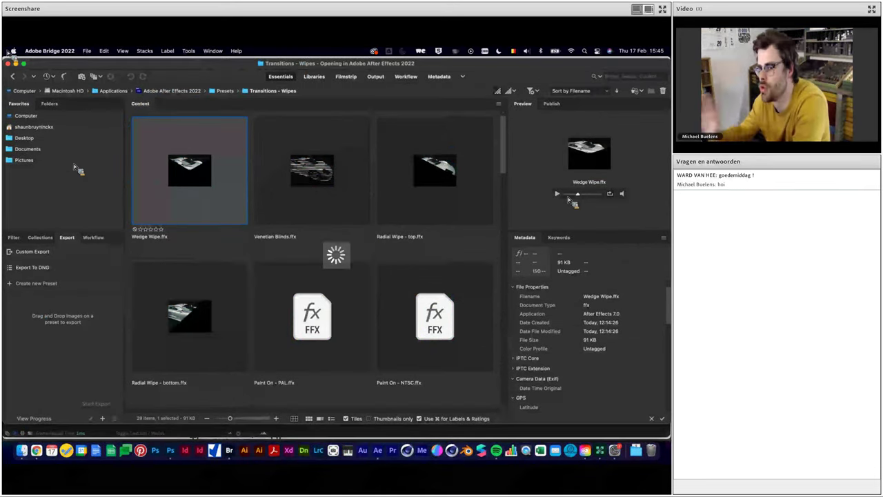
left_click_drag(590, 198, 583, 198)
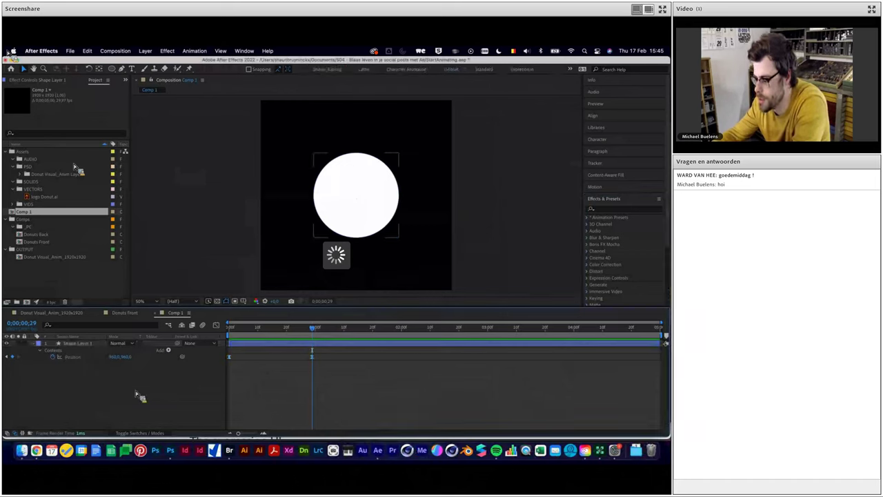
Reveal the Shaun presets and delete the circle's Position keyframes, dismissing the error message
left_click(590, 220)
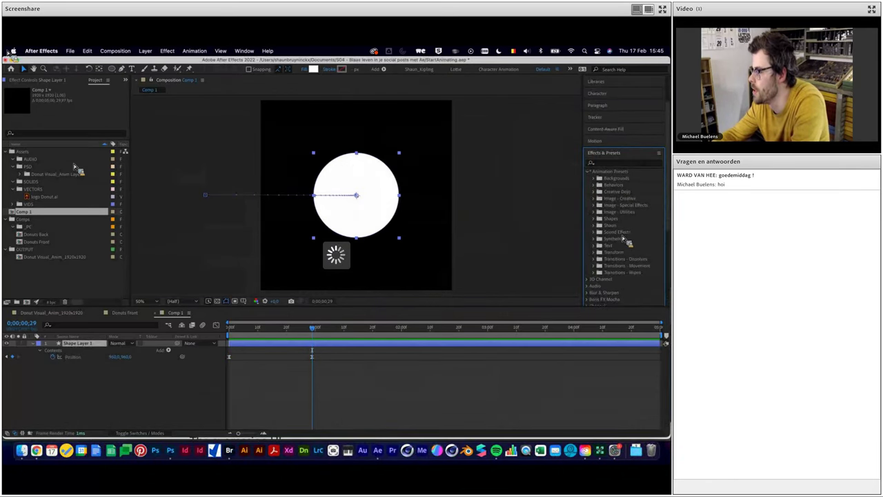
double_click(607, 226)
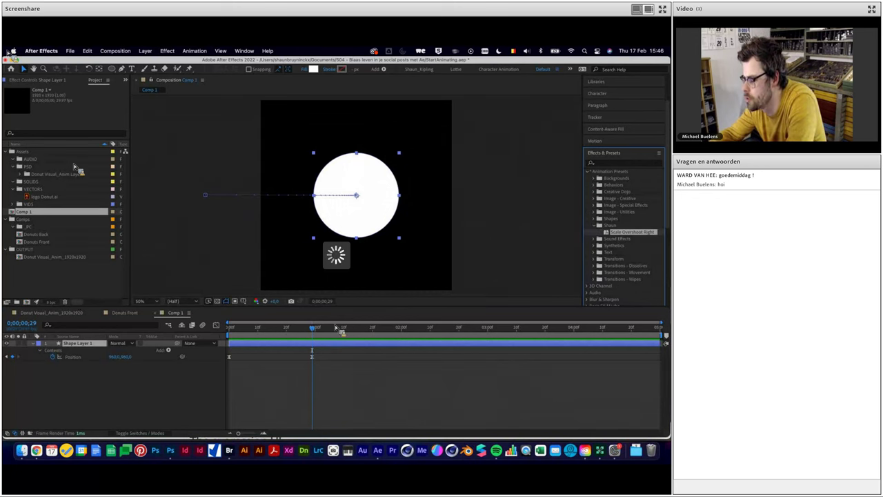
mouse_move(314, 329)
left_mouse_down()
mouse_move(338, 336)
mouse_move(216, 376)
left_mouse_up()
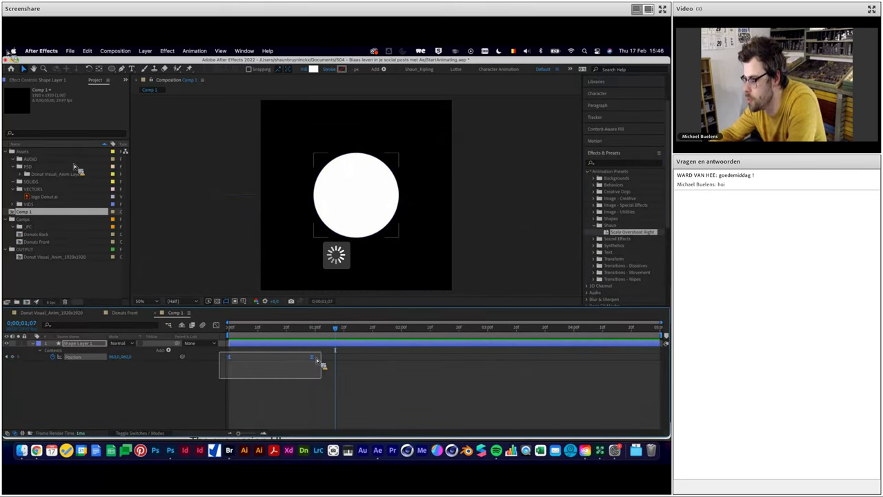
key("Delete")
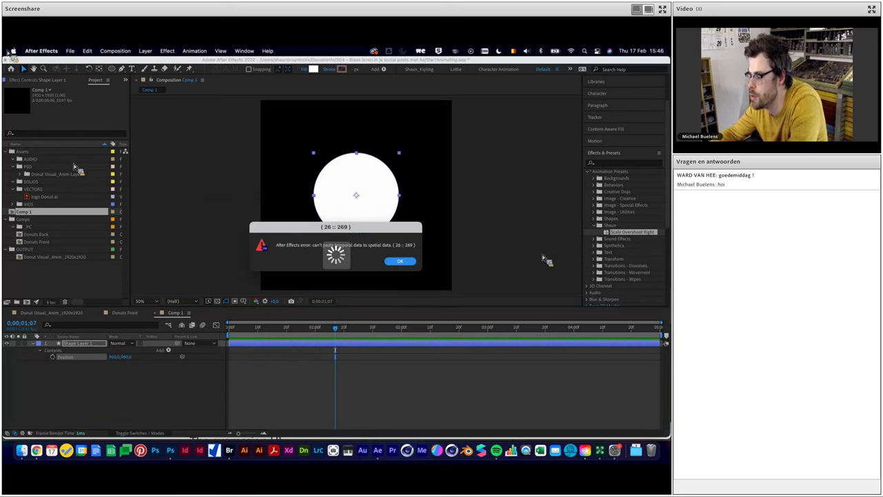
left_click(400, 262)
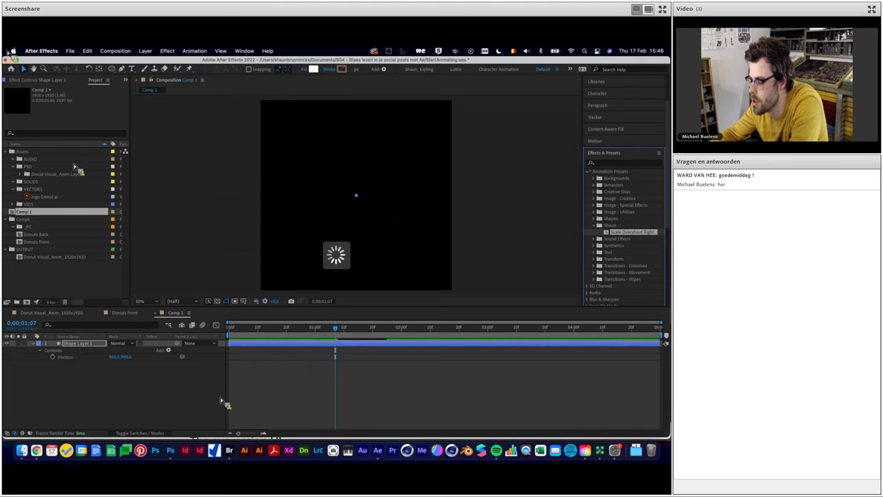
Apply the Scale Overshoot Right preset to the circle
left_click_drag(335, 351, 335, 343)
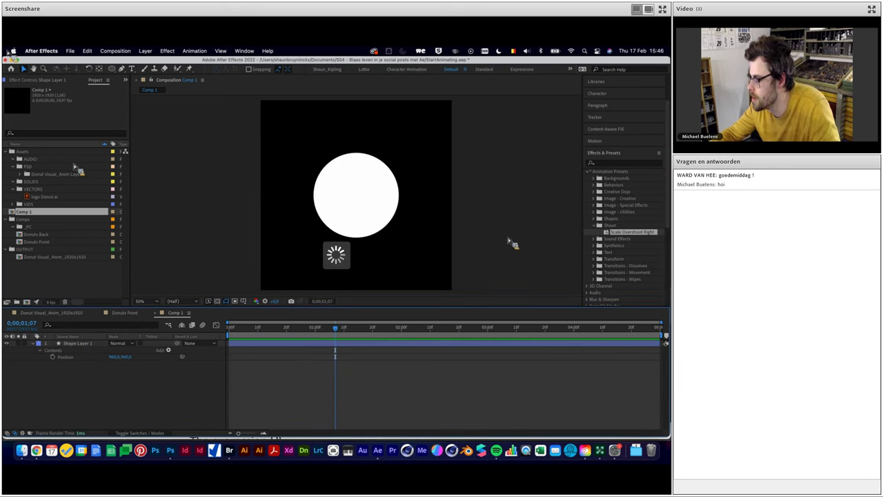
left_click(612, 233)
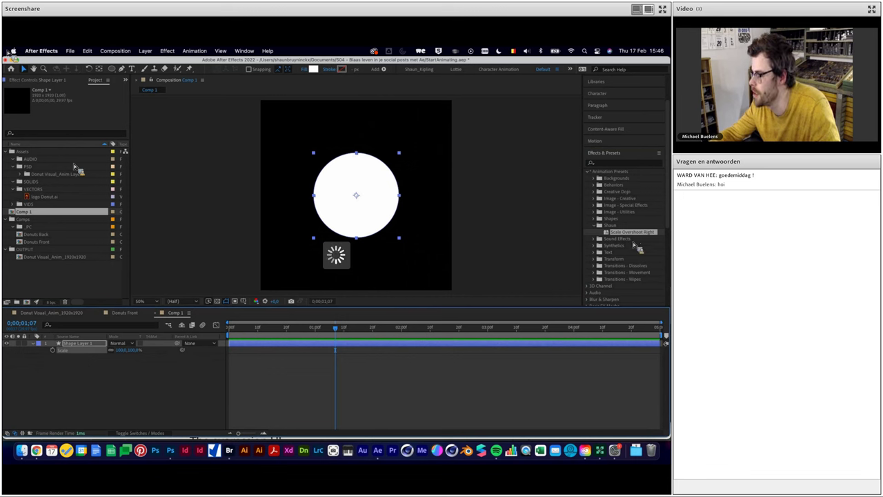
double_click(609, 234)
Preview the circle's Scale popping from 0% past 115% and settling at 100%
left_click(330, 327)
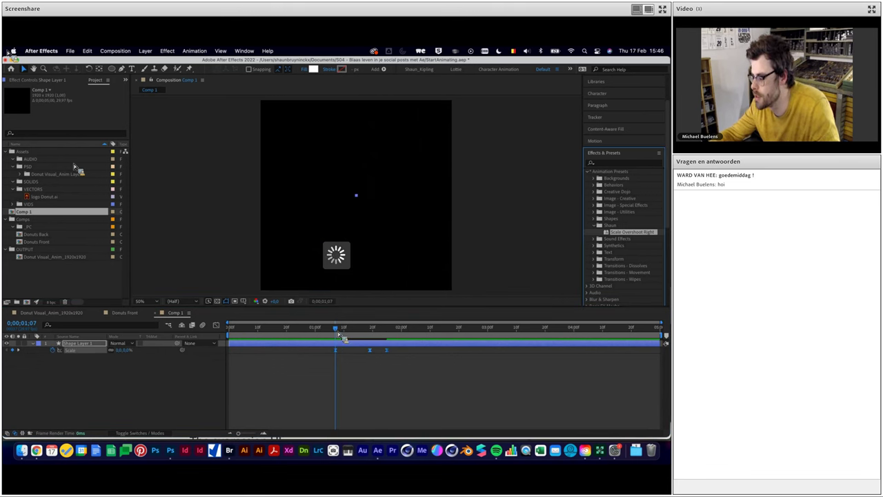
left_click_drag(333, 334, 338, 336)
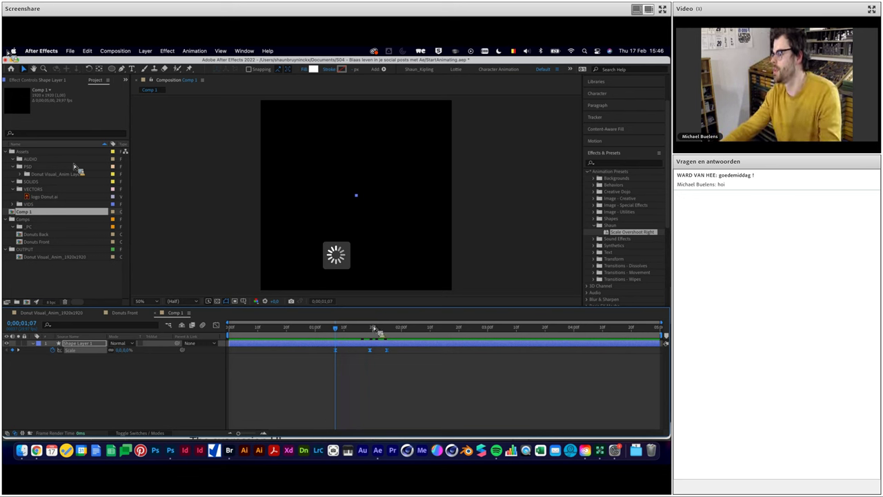
left_click_drag(339, 332, 338, 334)
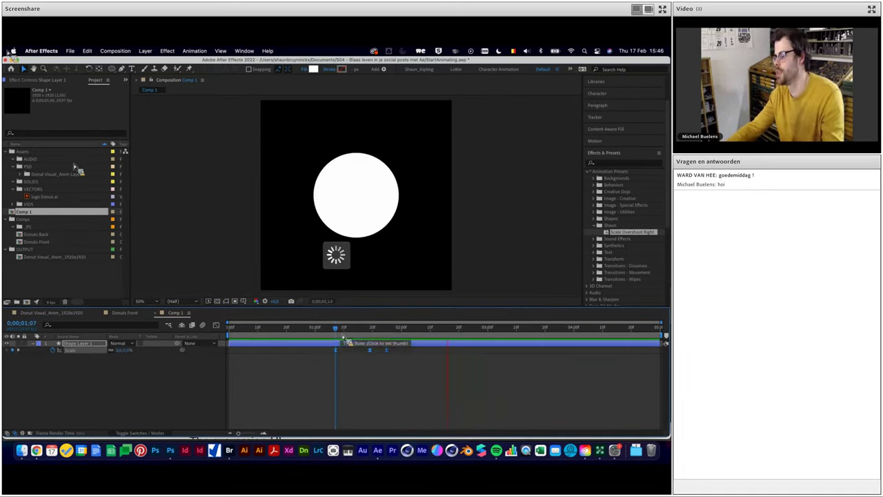
left_click_drag(345, 338, 405, 335)
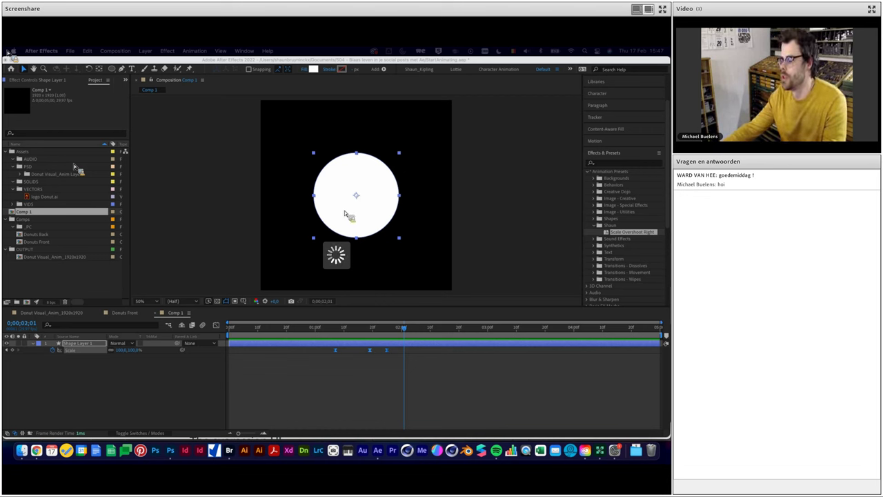
left_click_drag(307, 331, 376, 335)
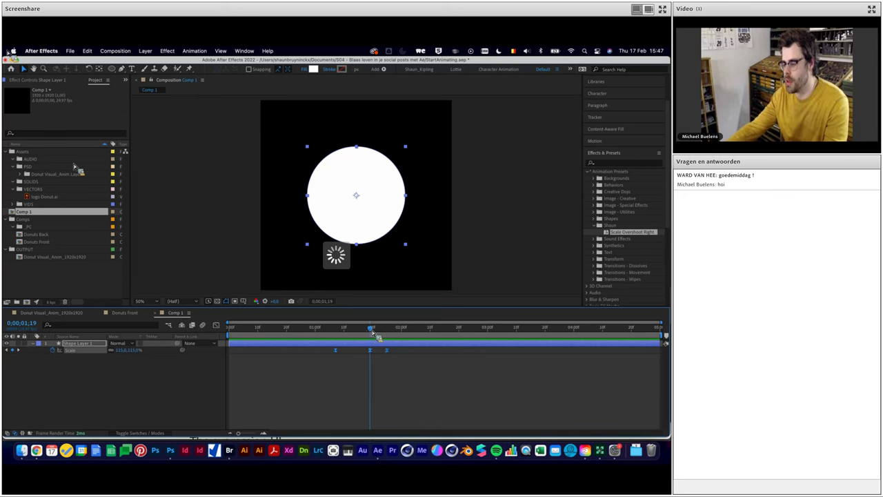
left_click_drag(372, 330, 399, 329)
Deselect and reselect the circle layer in the timeline
left_click(197, 380)
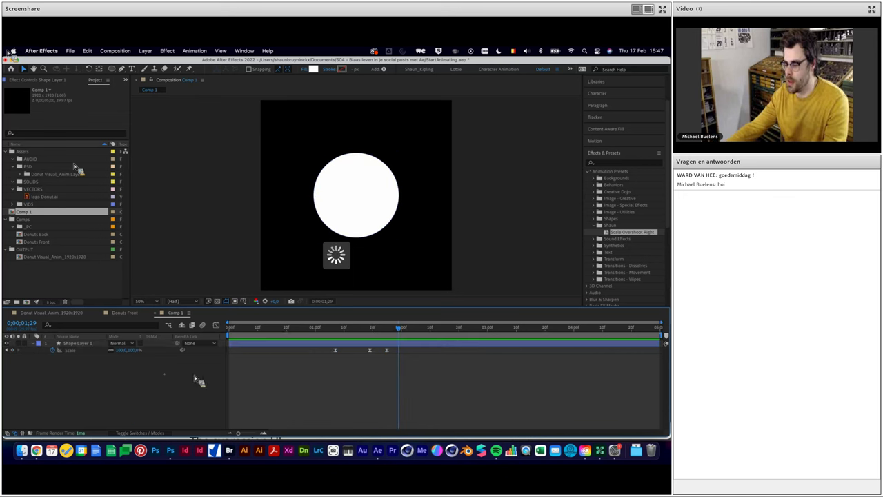
left_click(76, 344)
left_click(81, 383)
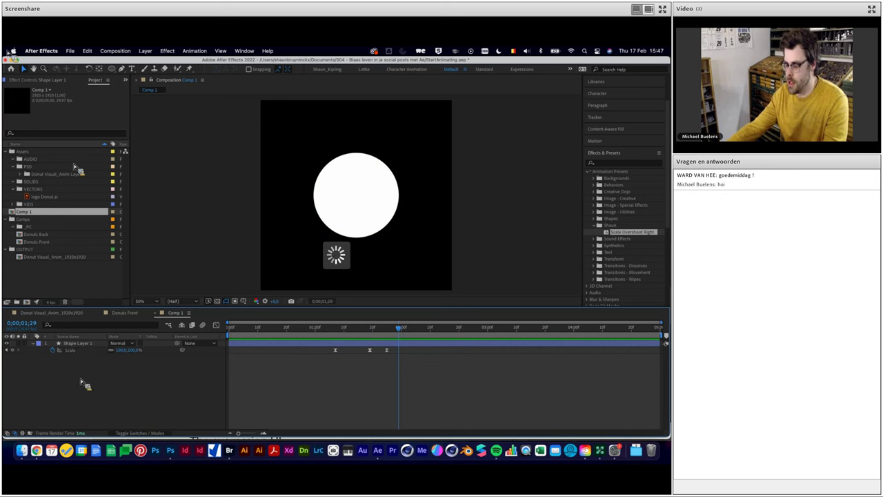
Replay the circle's scale pop, then return to the Donut Visual_Anim_1920x1920 composition
left_click(82, 349)
left_click(86, 383)
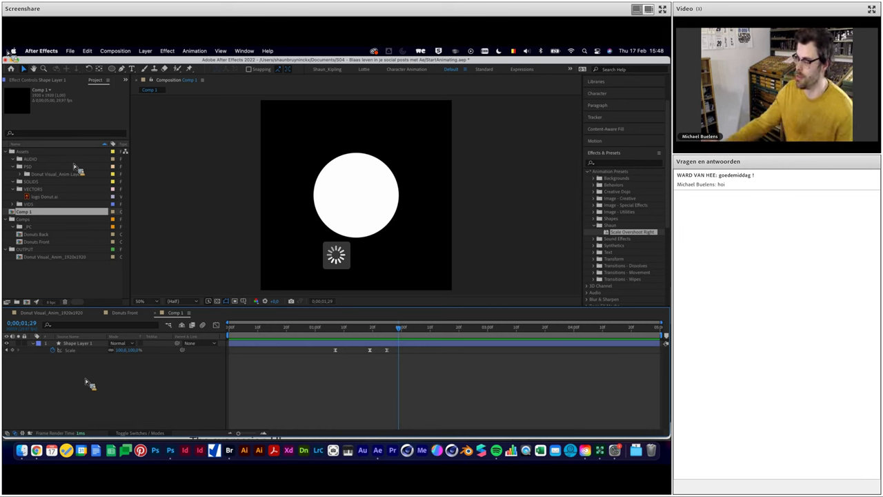
left_click_drag(373, 333, 405, 332)
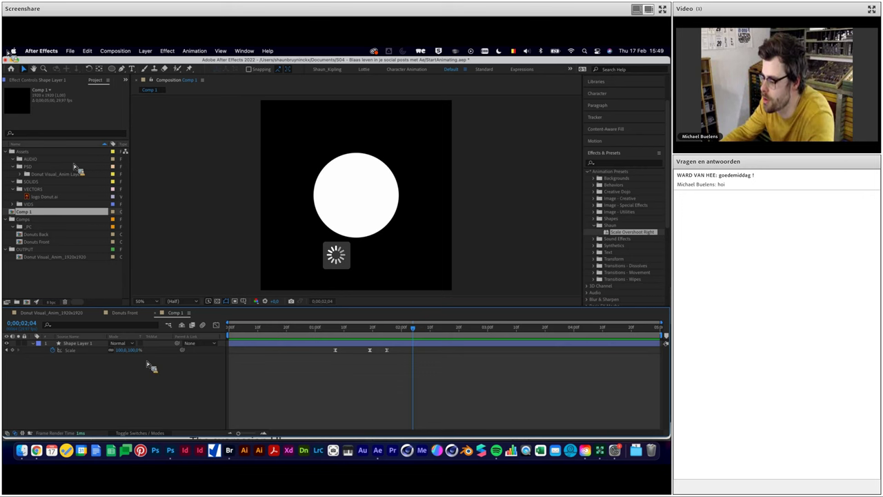
left_click(71, 315)
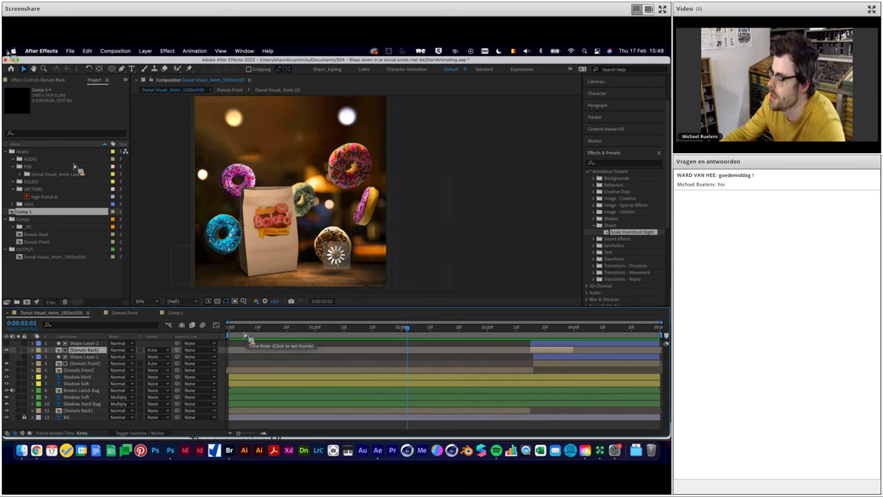
Open the paper bag's pre-composition and zoom the viewer to 200%
left_click(90, 369)
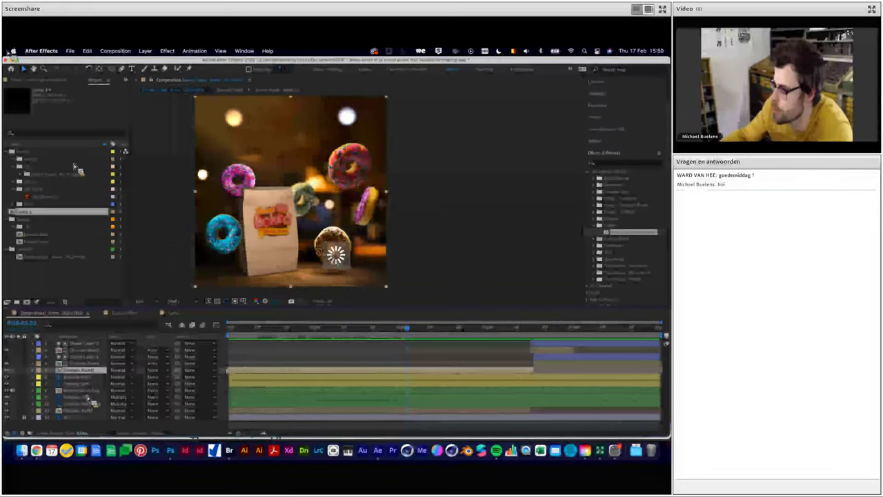
double_click(86, 398)
scroll(297, 204, "up", 5)
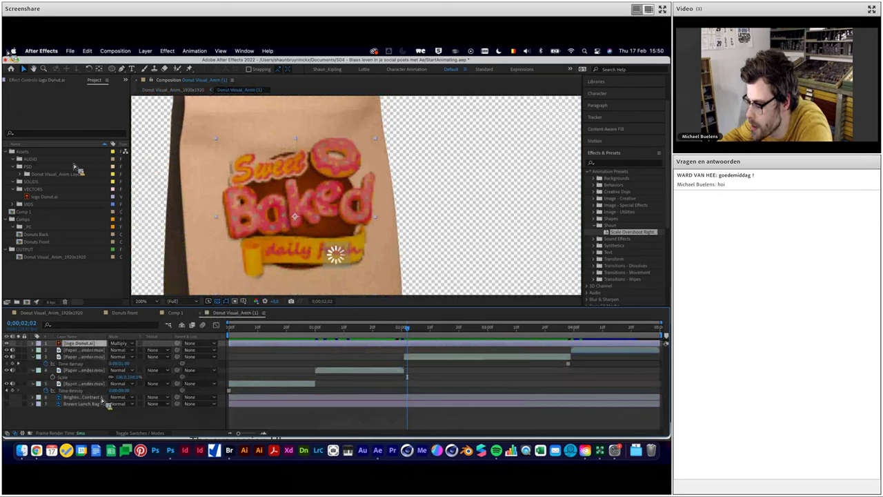
Show and hide the In, Out, Duration and Stretch timing columns twice
left_click(24, 433)
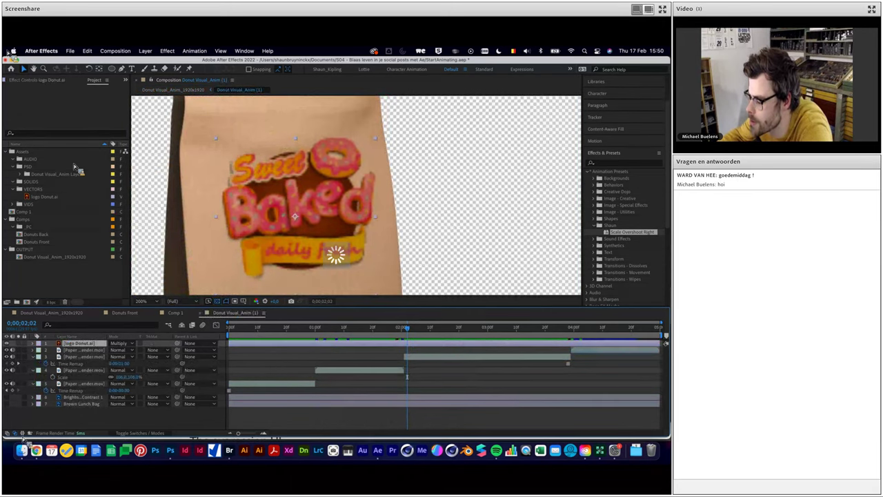
left_click(27, 435)
left_click(29, 436)
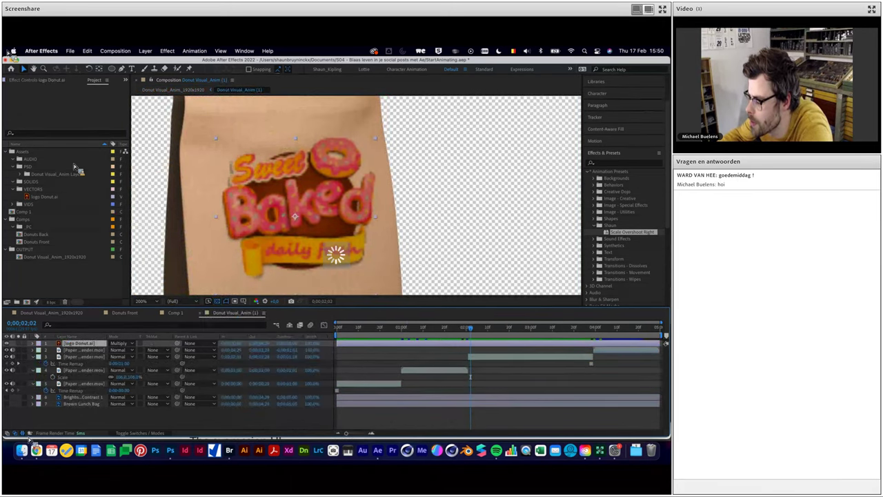
left_click(29, 436)
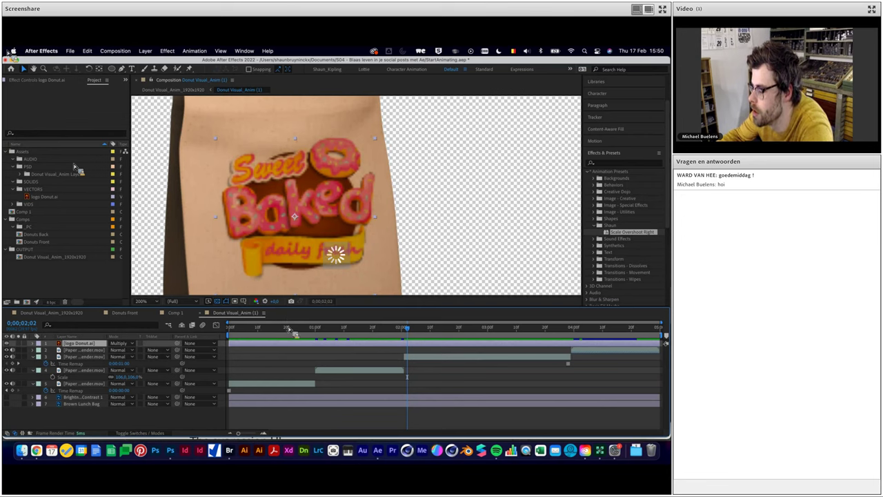
Move the current time to 0;00;00;21 and dismiss a layer's context menu
left_click(256, 335)
left_click_drag(257, 336, 289, 336)
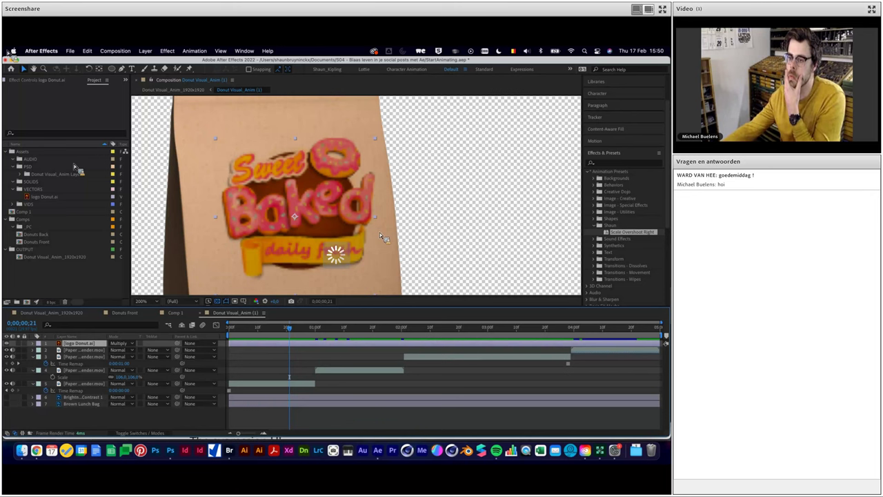
right_click(84, 353)
mouse_move(82, 345)
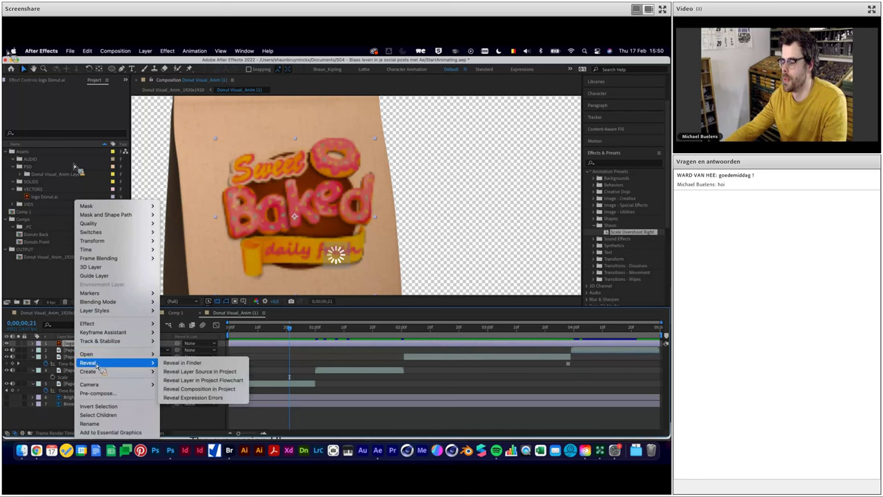
key("Escape")
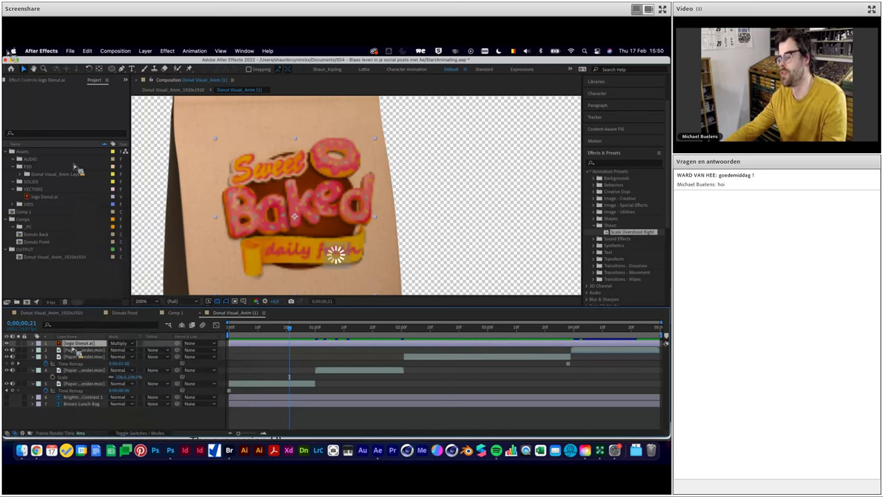